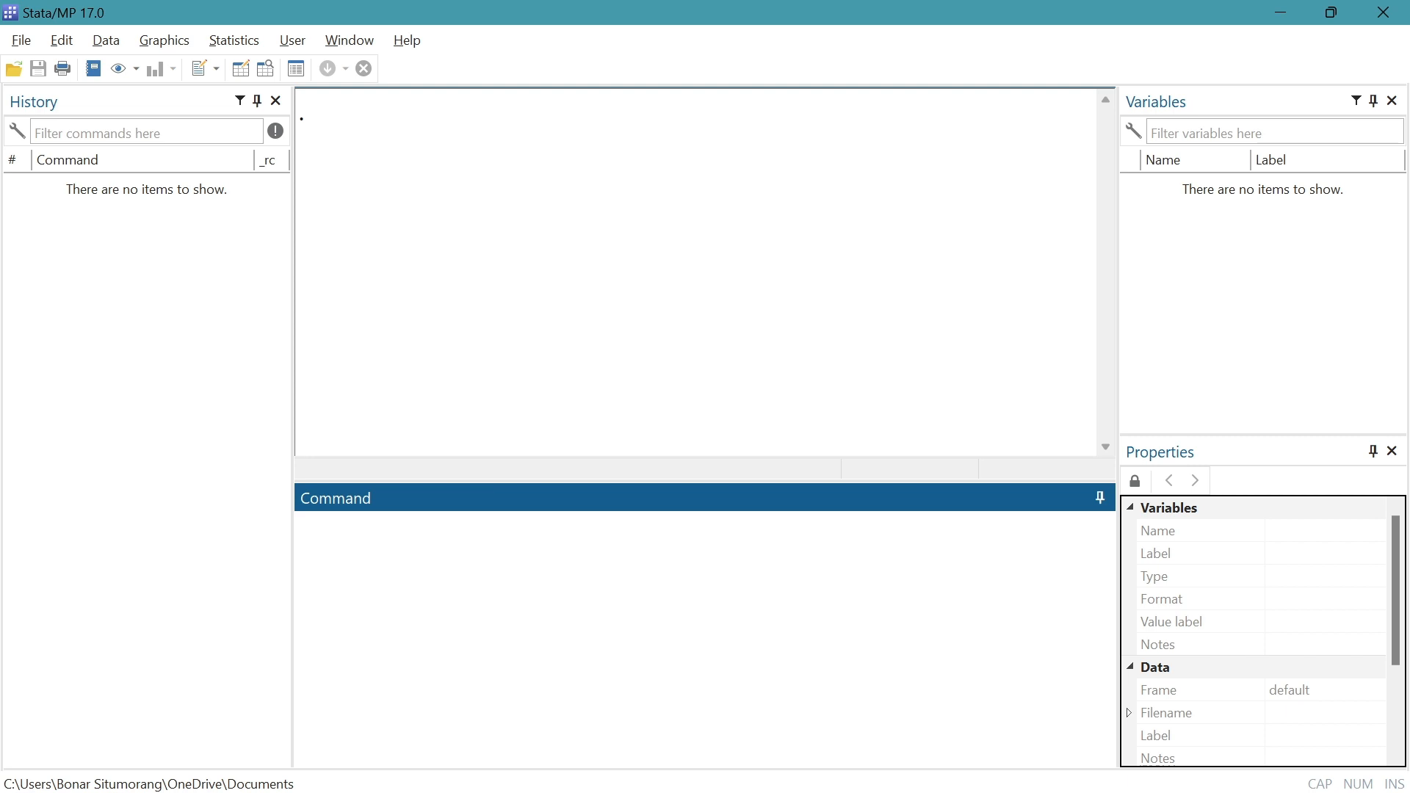
Open the Data Editor in edit mode and begin inserting a new variable of type str.
{"action": "type", "text": "edit"}
{"action": "key", "text": "Return"}
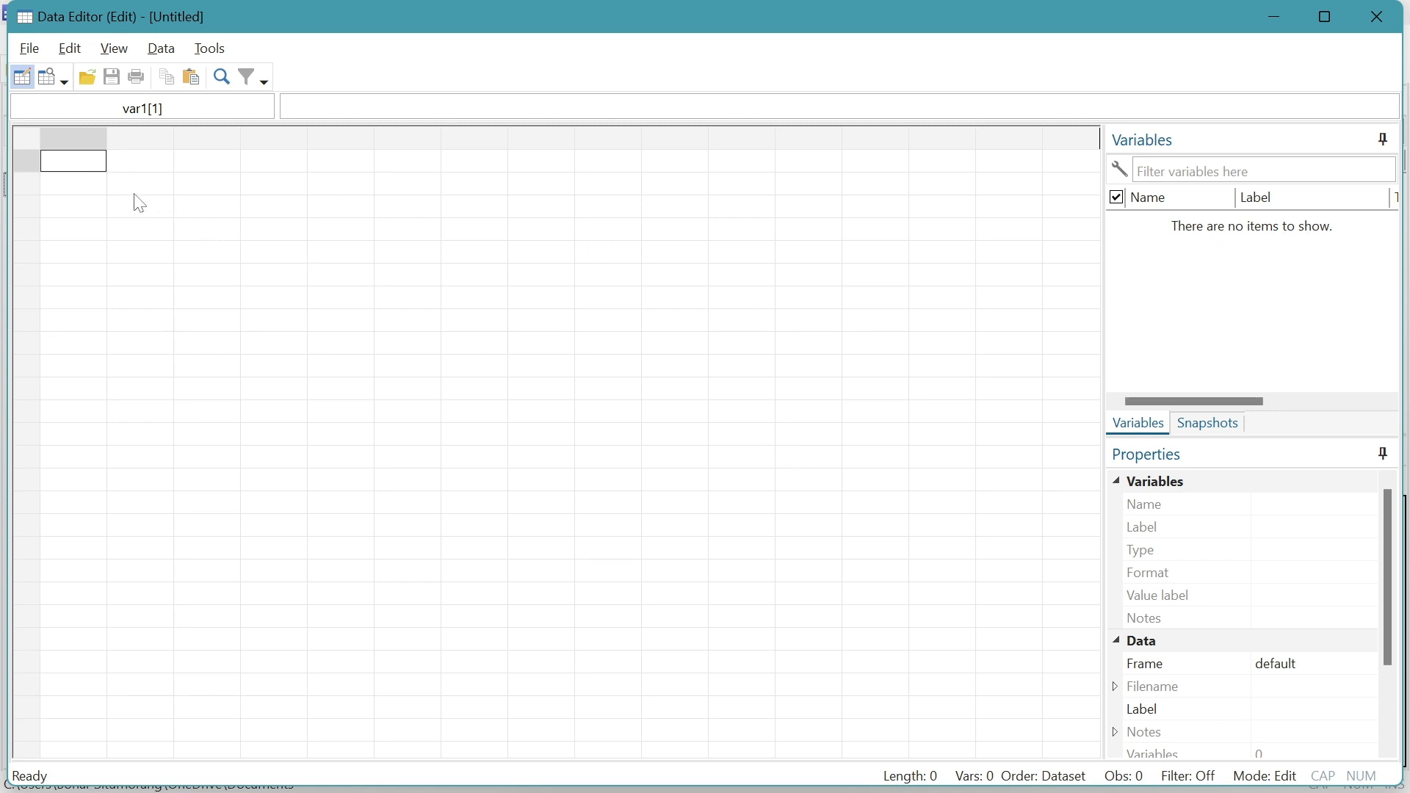
{"action": "left_click", "coordinate": [86, 141]}
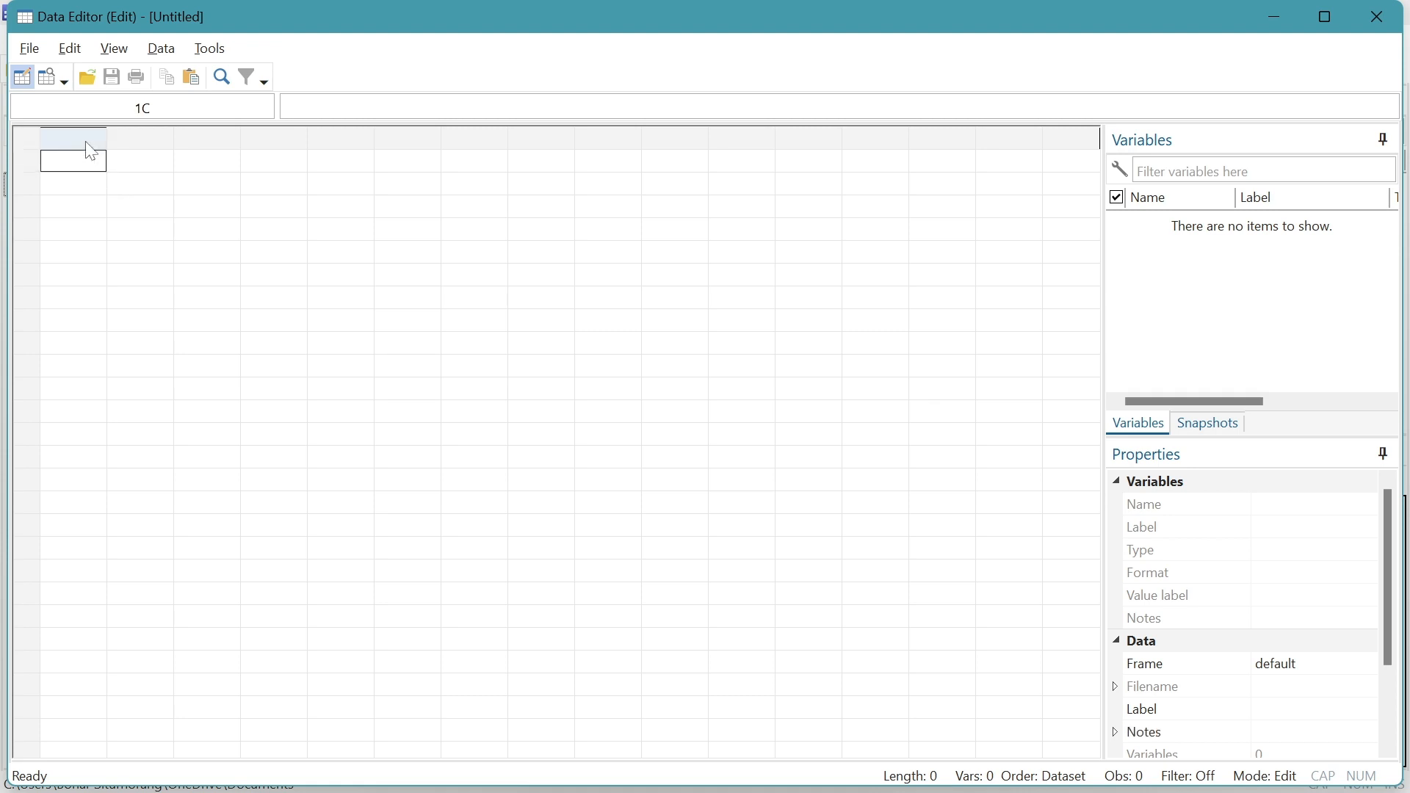
{"action": "right_click", "coordinate": [91, 152]}
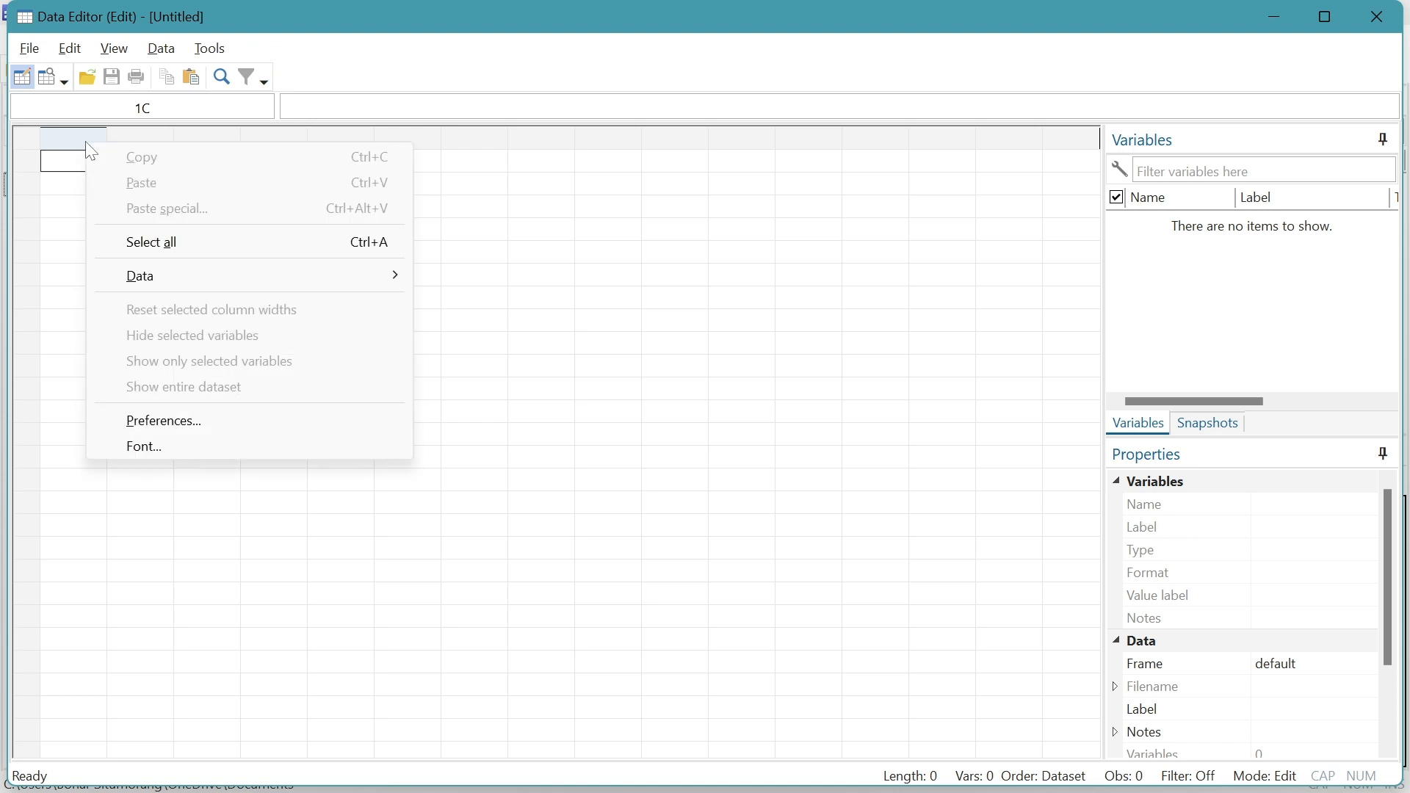
{"action": "mouse_move", "coordinate": [157, 276]}
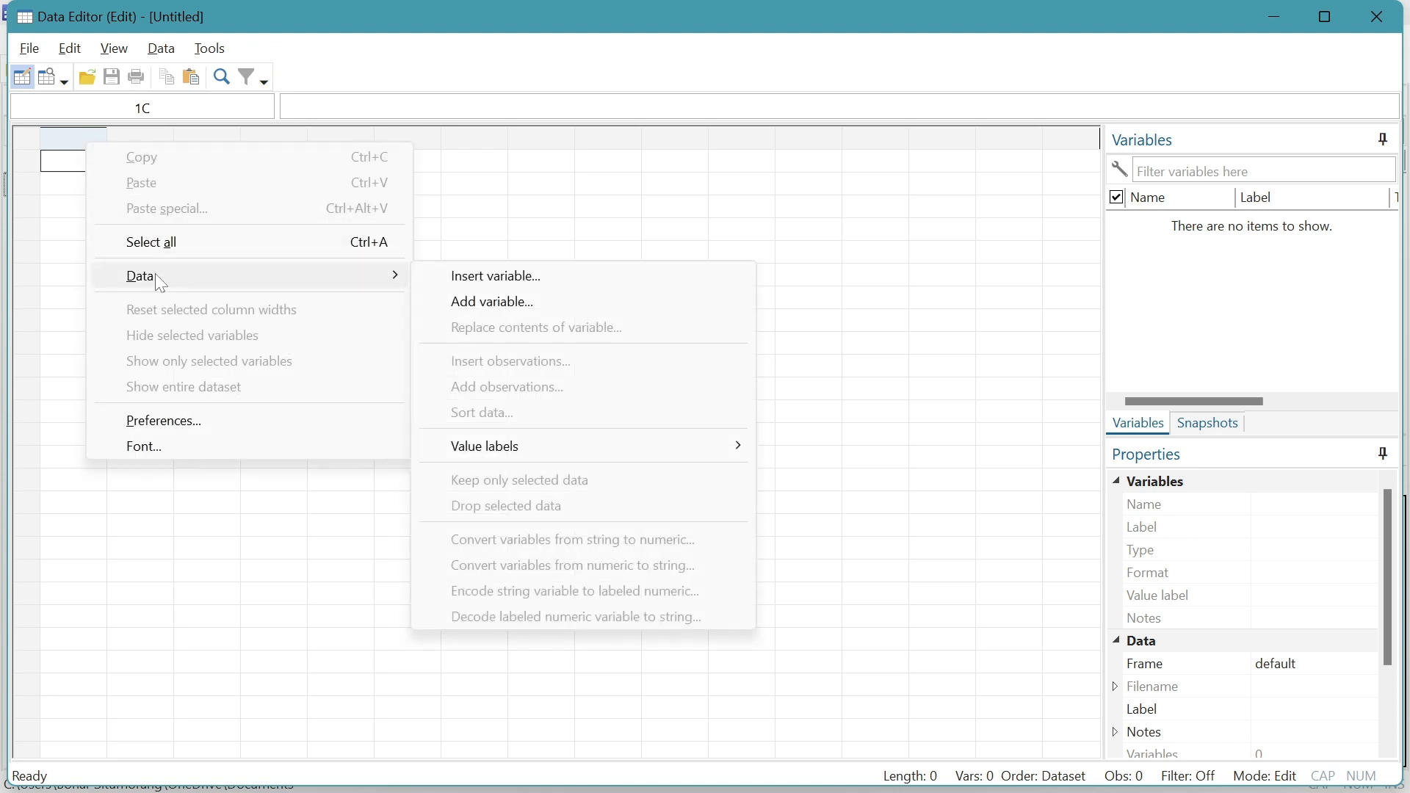
{"action": "left_click", "coordinate": [487, 285]}
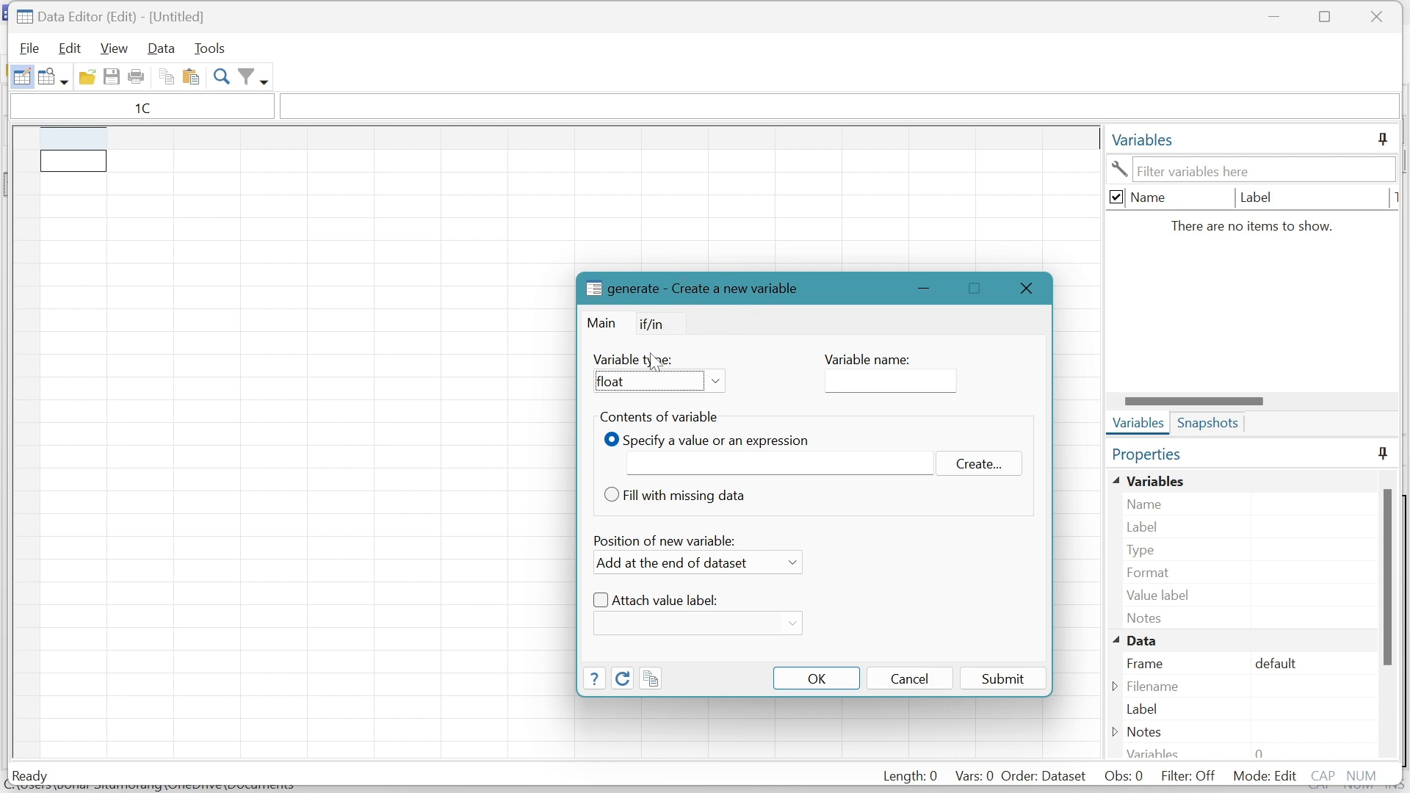
{"action": "left_click", "coordinate": [716, 384]}
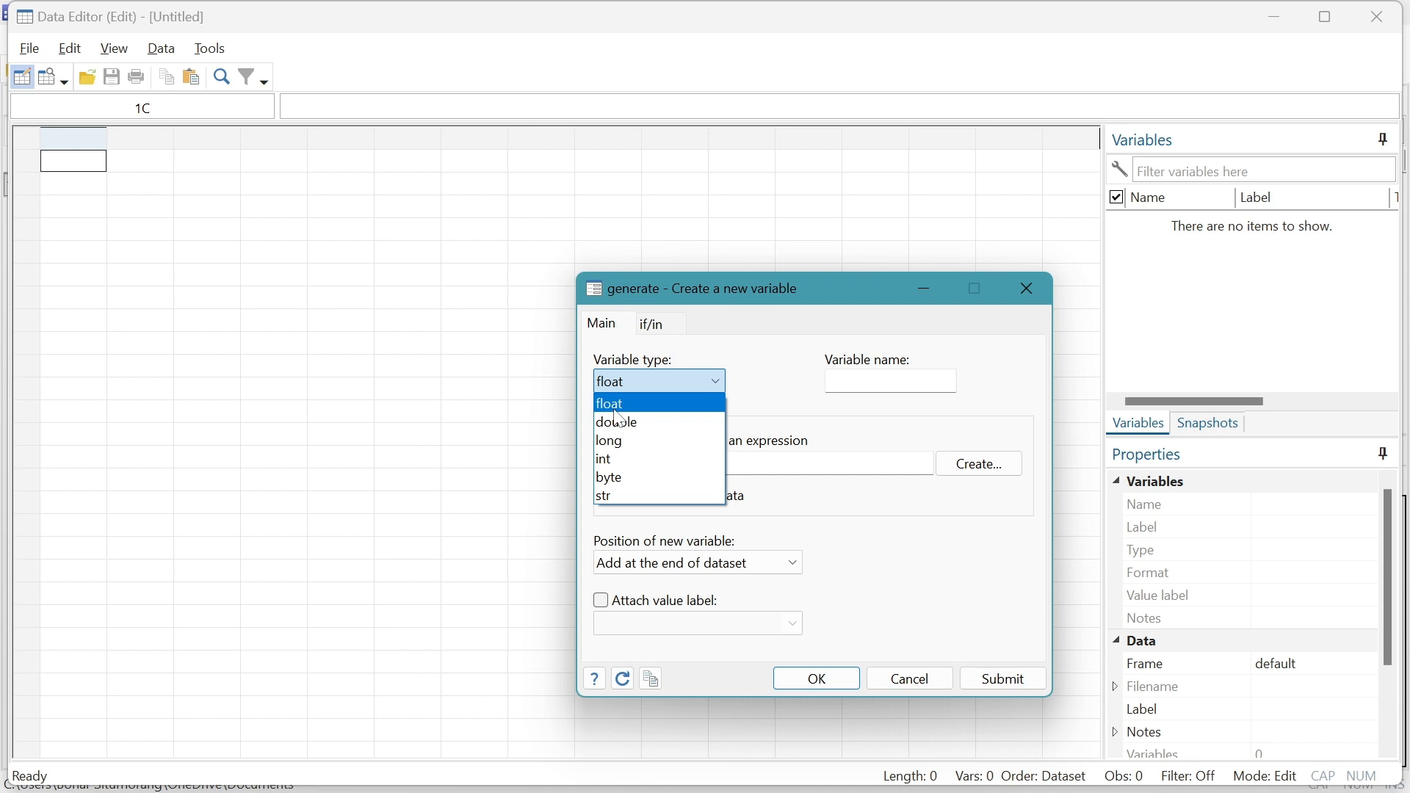
{"action": "left_click", "coordinate": [614, 499]}
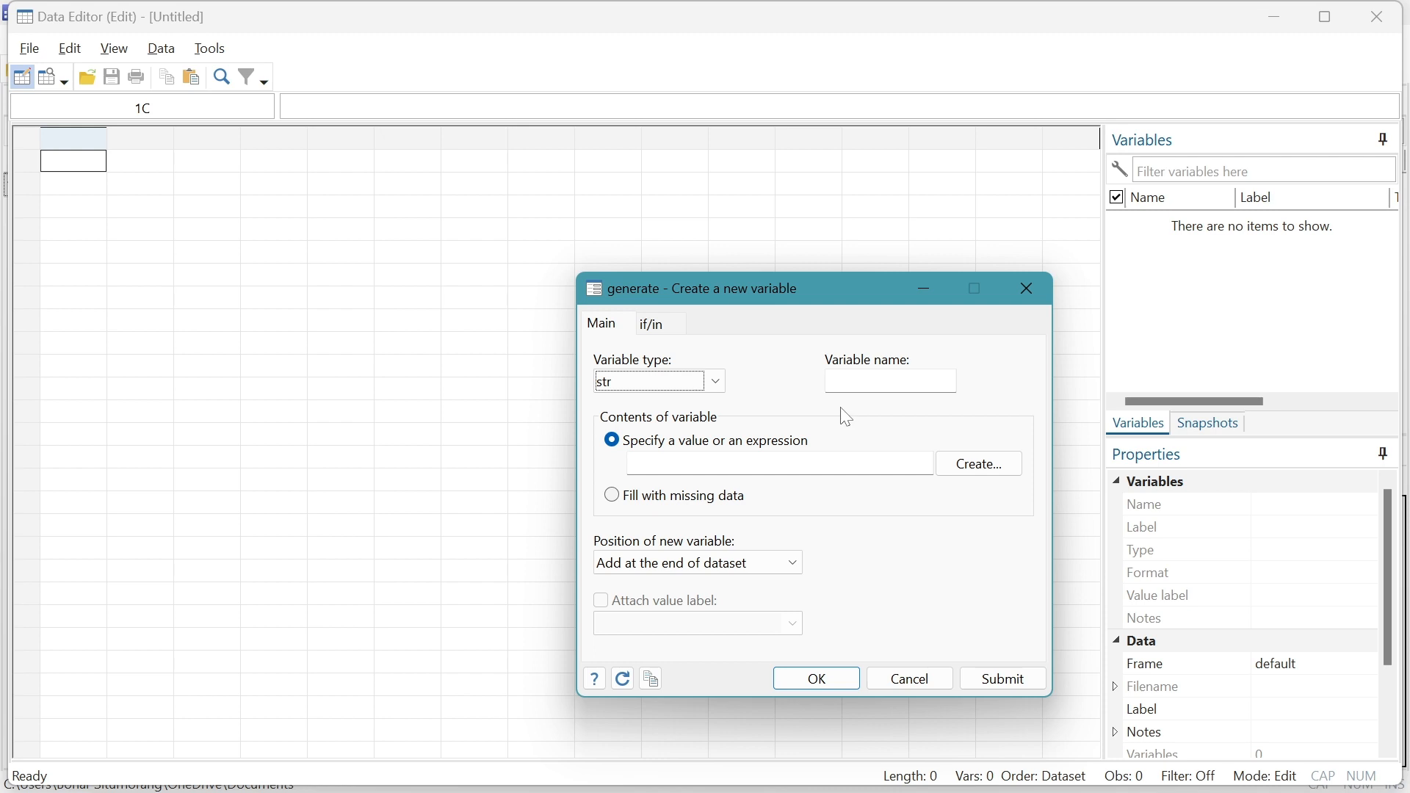
{"action": "left_click", "coordinate": [845, 383]}
{"action": "type", "text": "Pendidikan"}
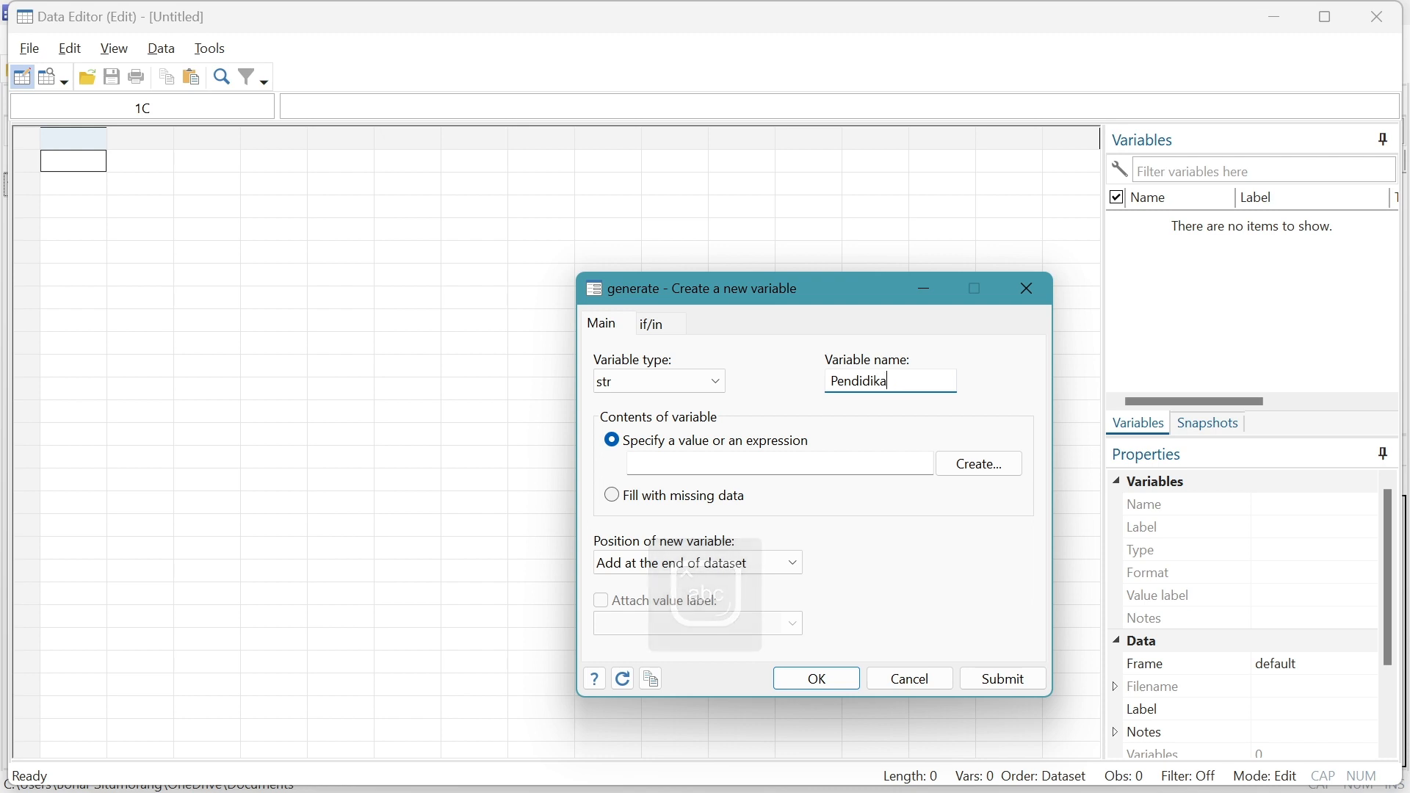
{"action": "key", "text": "BackSpace"}
{"action": "key", "text": "BackSpace"}
{"action": "key", "text": "BackSpace"}
{"action": "key", "text": "BackSpace"}
{"action": "key", "text": "BackSpace"}
{"action": "key", "text": "BackSpace"}
{"action": "key", "text": "BackSpace"}
{"action": "key", "text": "BackSpace"}
{"action": "key", "text": "BackSpace"}
{"action": "key", "text": "BackSpace"}
Name the new string variable Nama, fill it with missing data and add it to the dataset.
{"action": "type", "text": "Nama"}
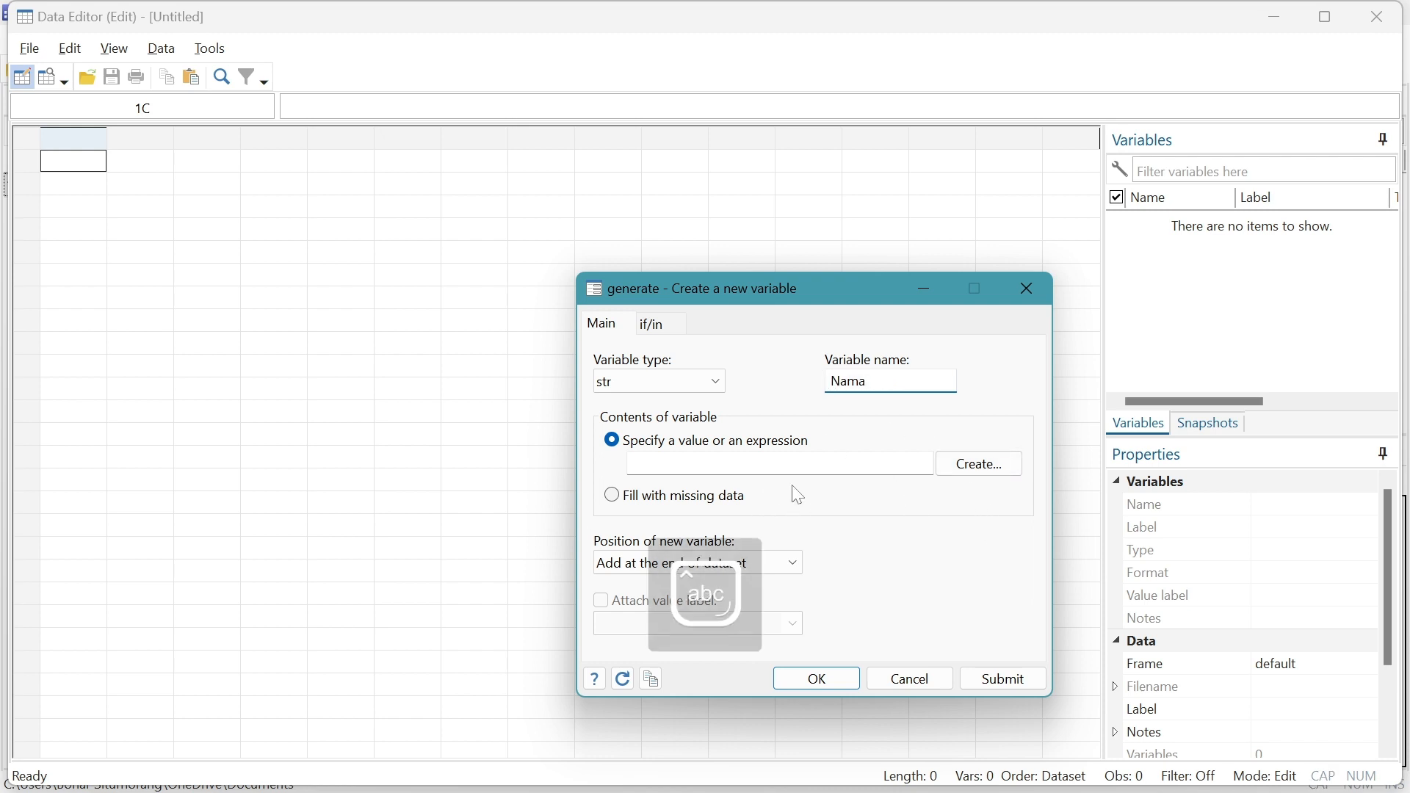
{"action": "left_click", "coordinate": [614, 500]}
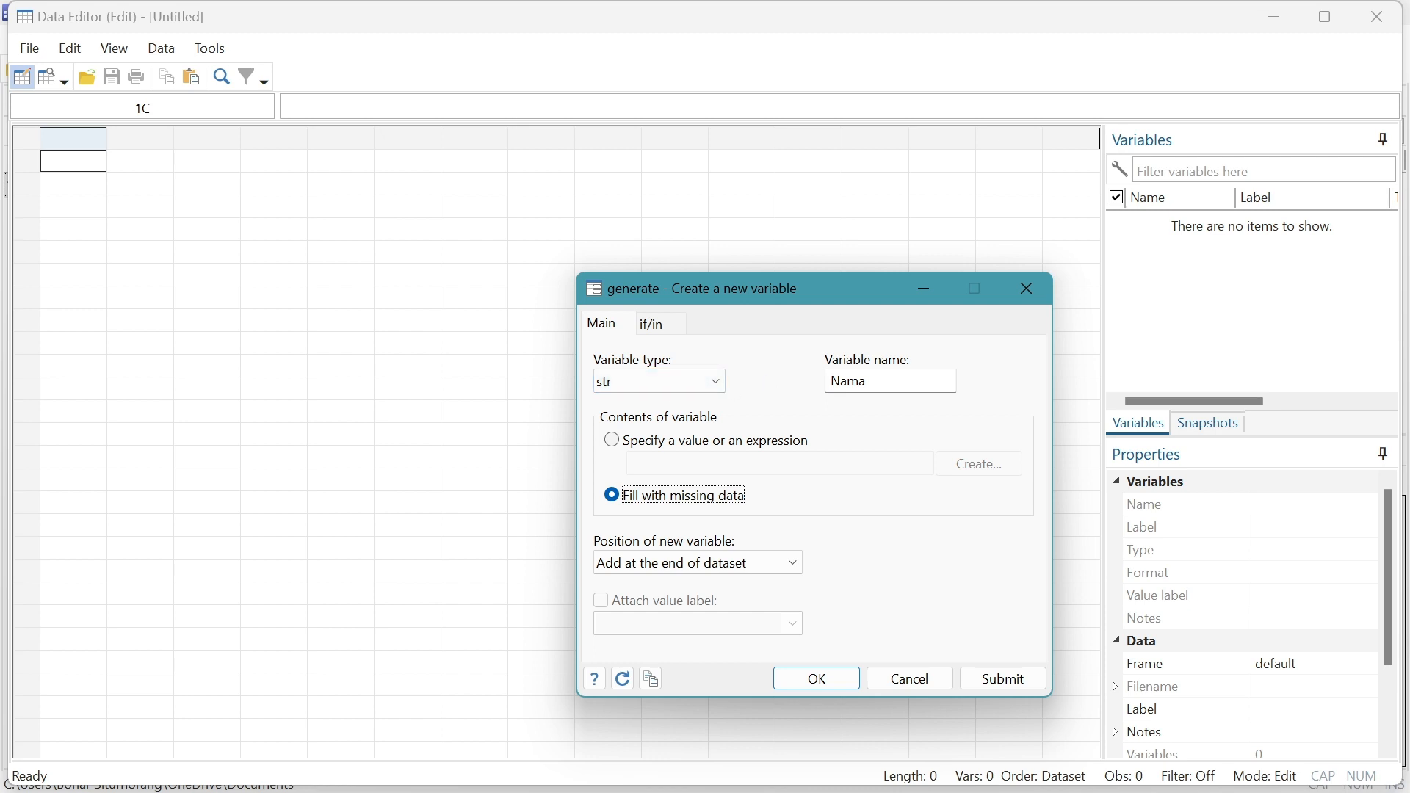
{"action": "left_click", "coordinate": [1004, 678]}
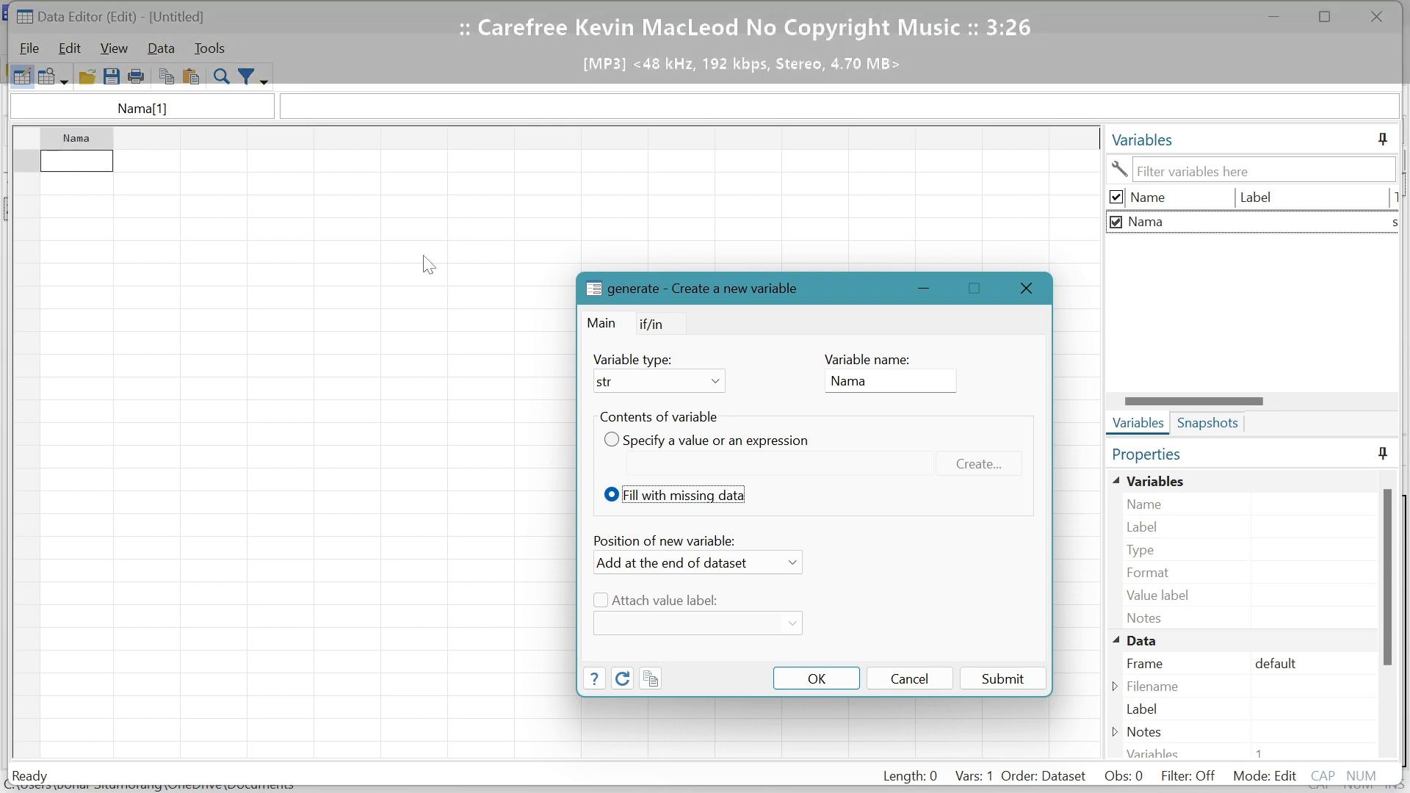
Create a byte variable named Pendidikan filled with missing data, and close the variable creation dialog.
{"action": "left_click", "coordinate": [717, 385]}
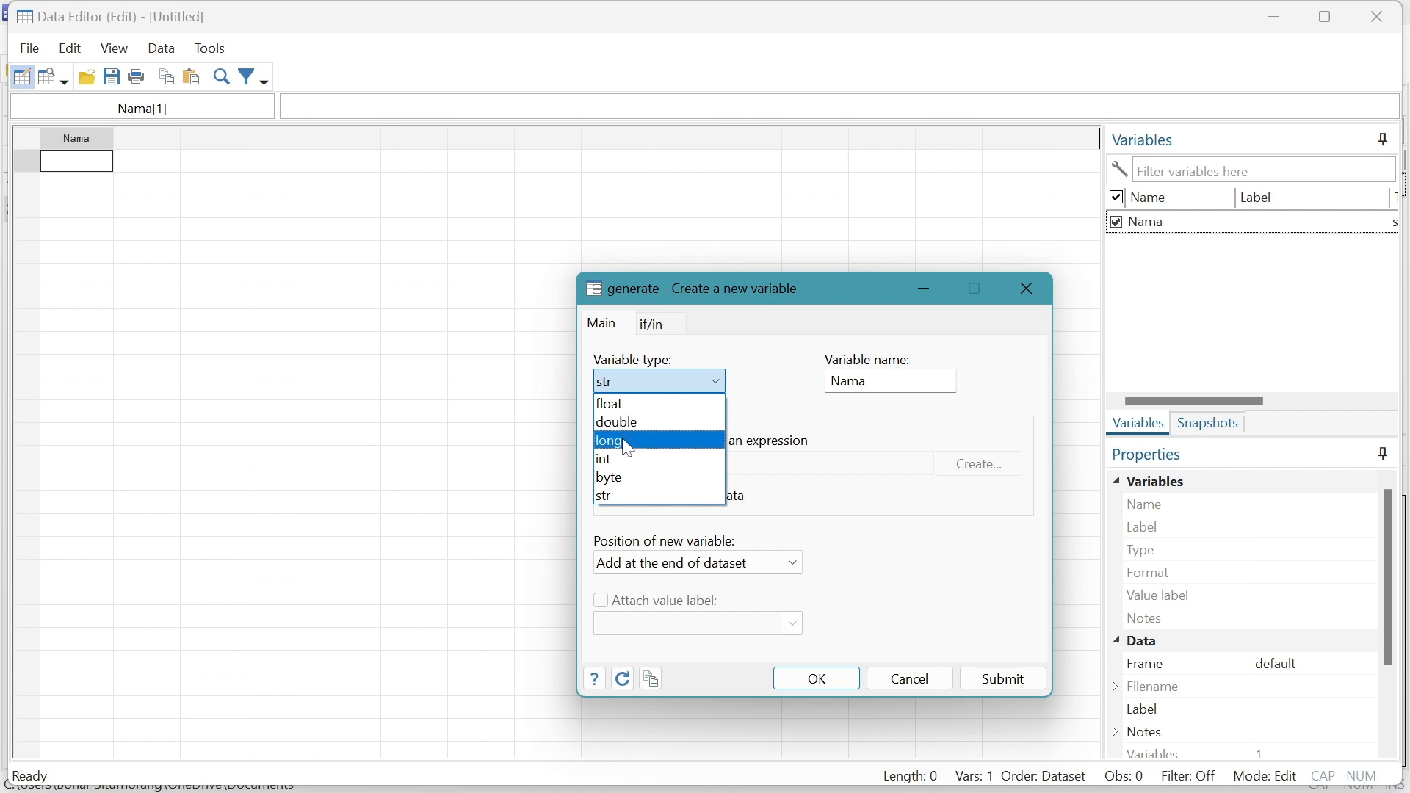
{"action": "left_click", "coordinate": [625, 481]}
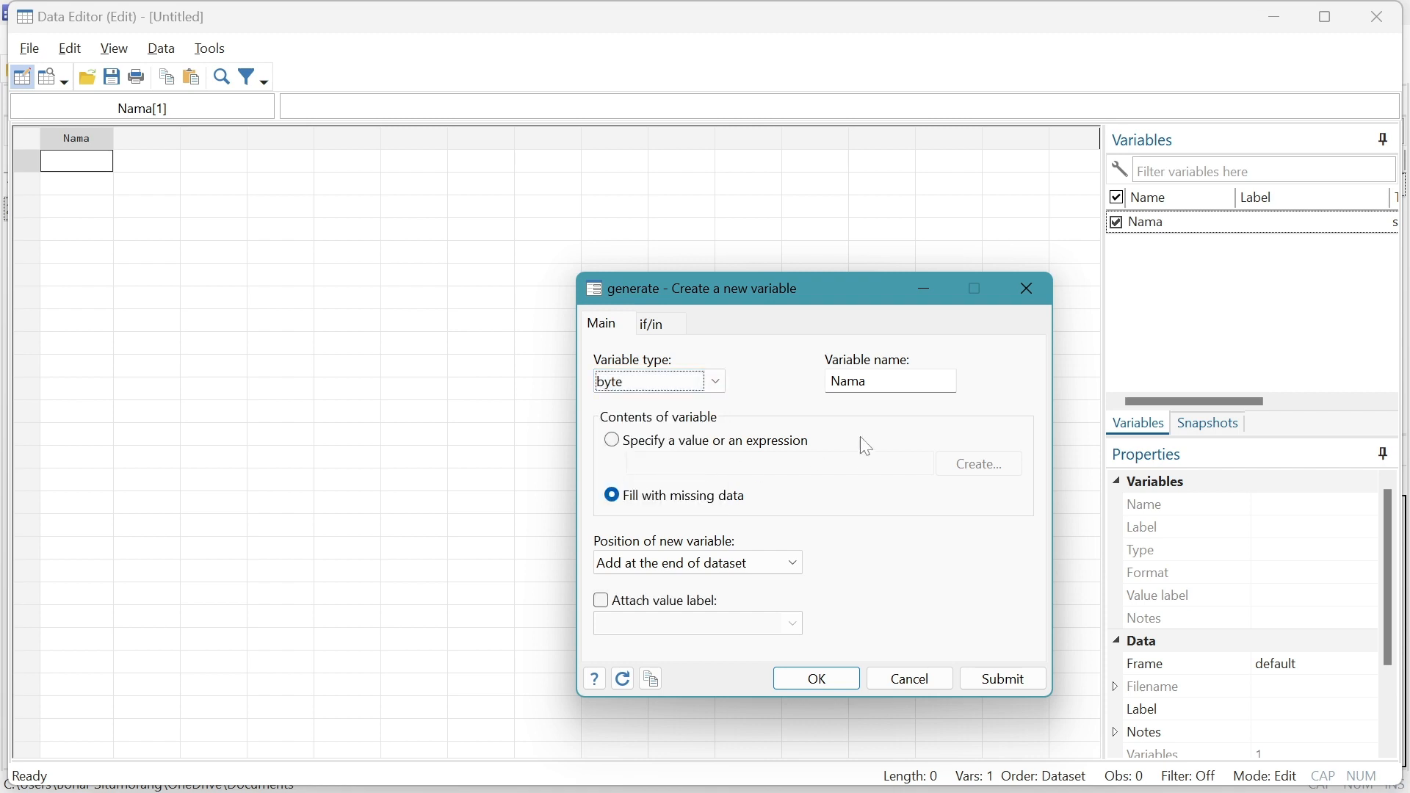
{"action": "key", "text": "Tab"}
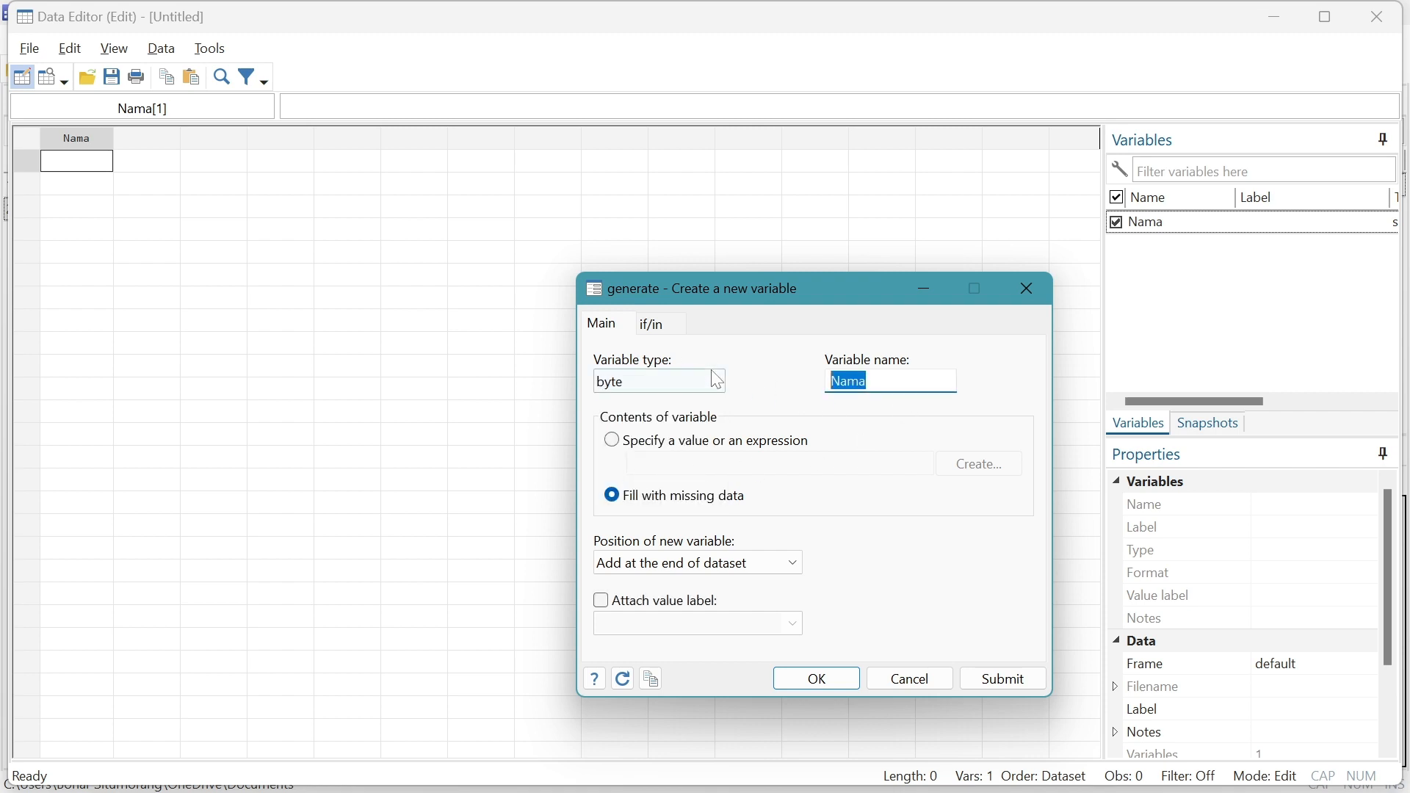
{"action": "type", "text": "Pendidikan"}
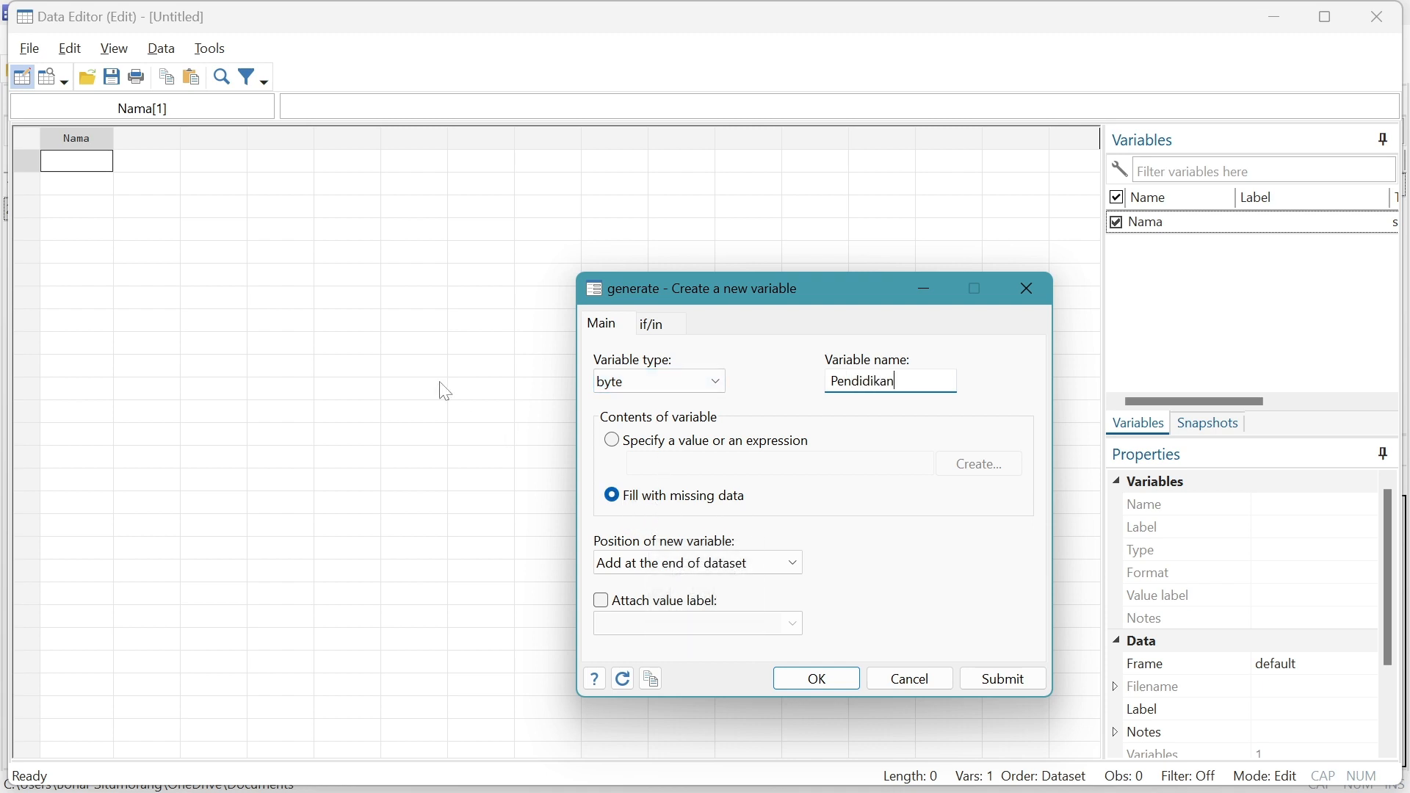
{"action": "left_click", "coordinate": [1008, 684]}
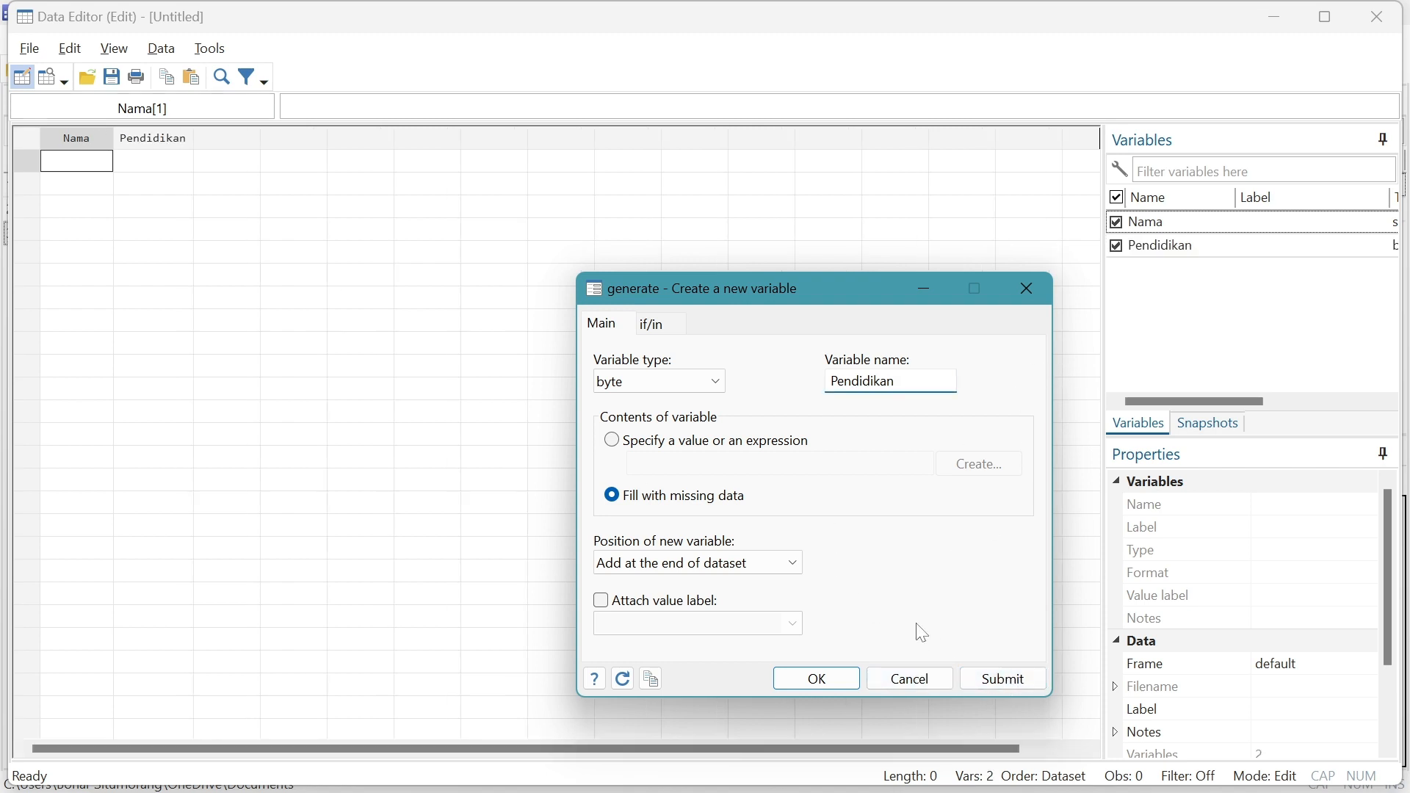
{"action": "left_click", "coordinate": [1026, 294]}
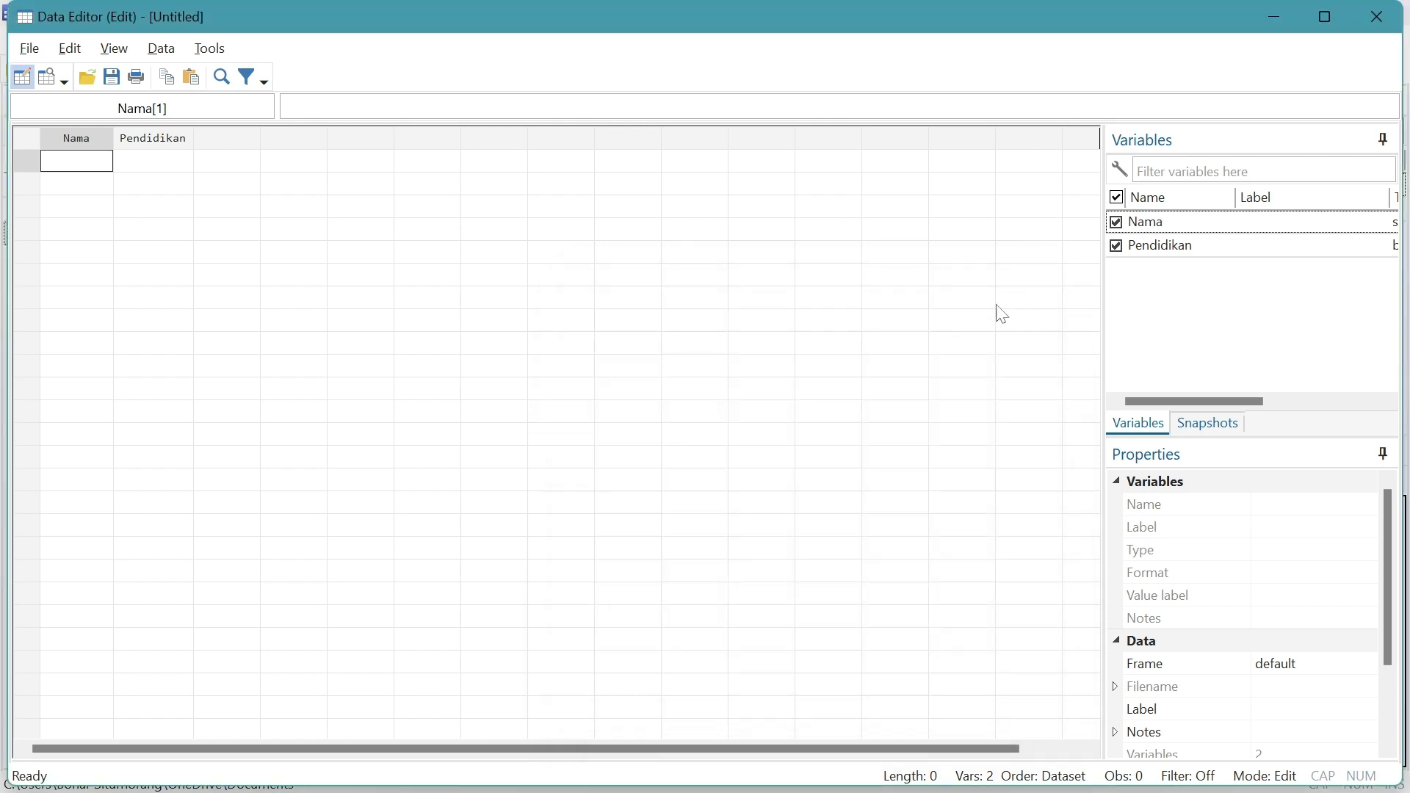
{"action": "left_click", "coordinate": [86, 163]}
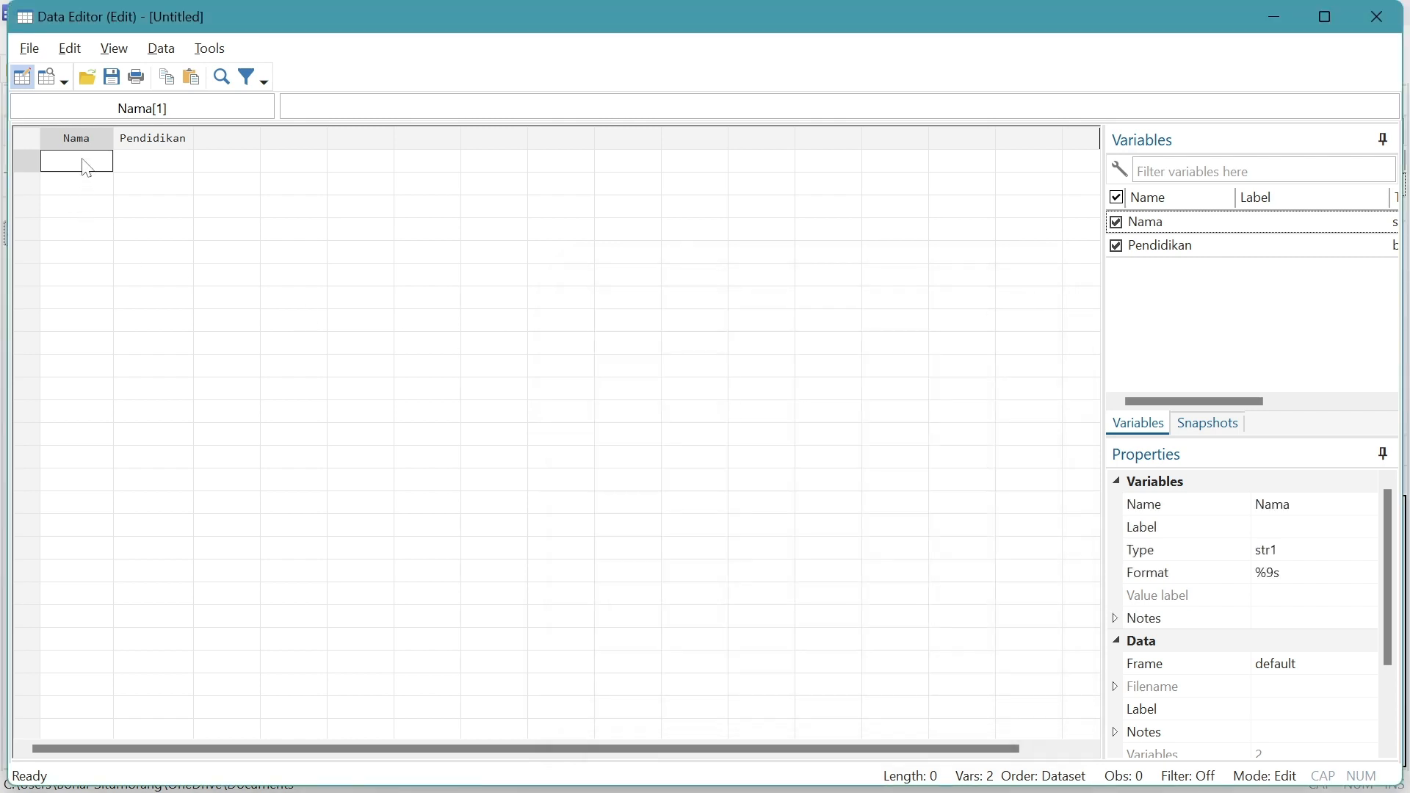
{"action": "key", "text": "Caps_Lock"}
{"action": "type", "text": "N"}
{"action": "key", "text": "Caps_Lock"}
{"action": "type", "text": "am"}
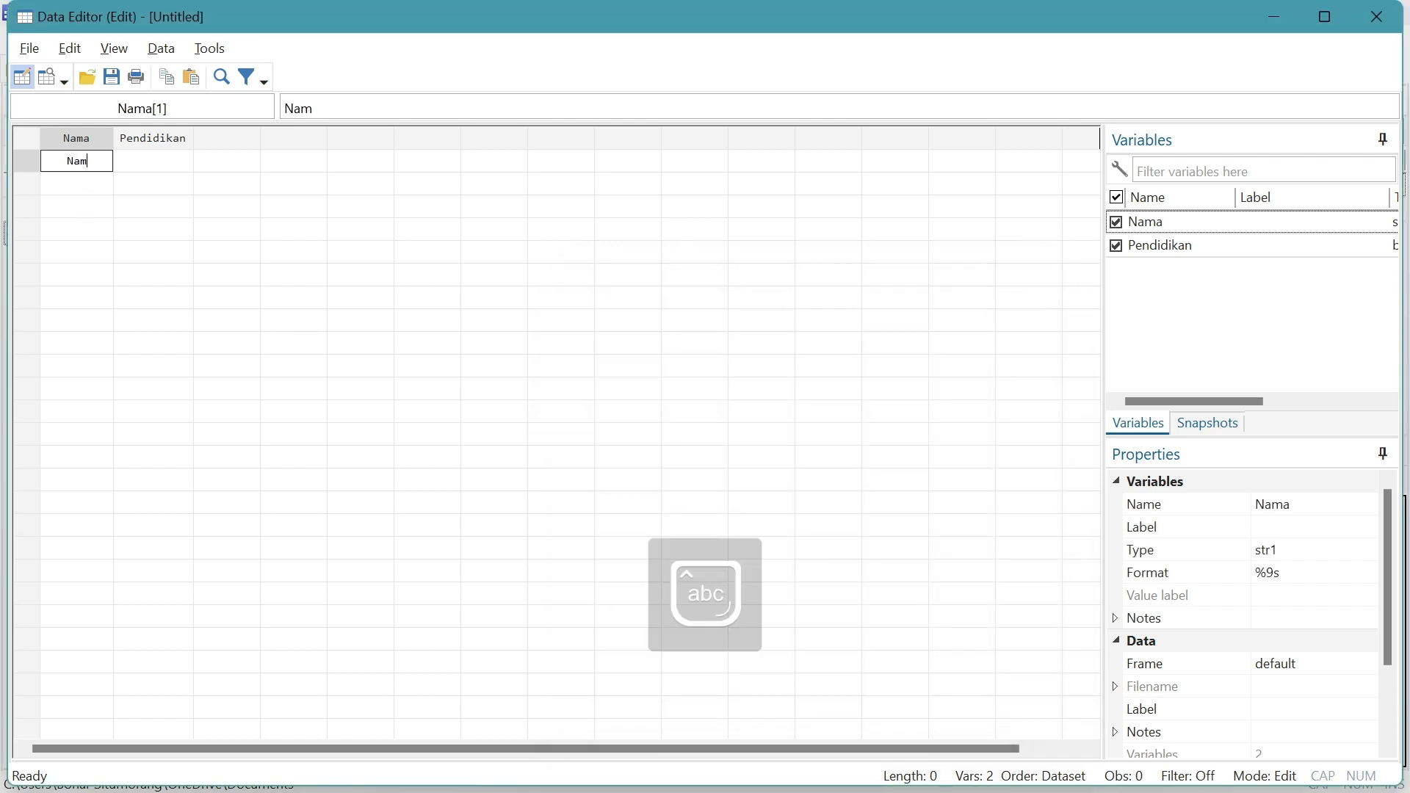
{"action": "key", "text": "BackSpace"}
{"action": "key", "text": "BackSpace"}
{"action": "key", "text": "BackSpace"}
Enter the three respondents' first names in observations 1 to 3 of the Nama variable.
{"action": "key", "text": "Caps_Lock"}
{"action": "type", "text": "A"}
{"action": "key", "text": "Caps_Lock"}
{"action": "type", "text": "di"}
{"action": "key", "text": "Return"}
{"action": "key", "text": "Caps_Lock"}
{"action": "type", "text": "P"}
{"action": "key", "text": "Caps_Lock"}
{"action": "type", "text": "utri"}
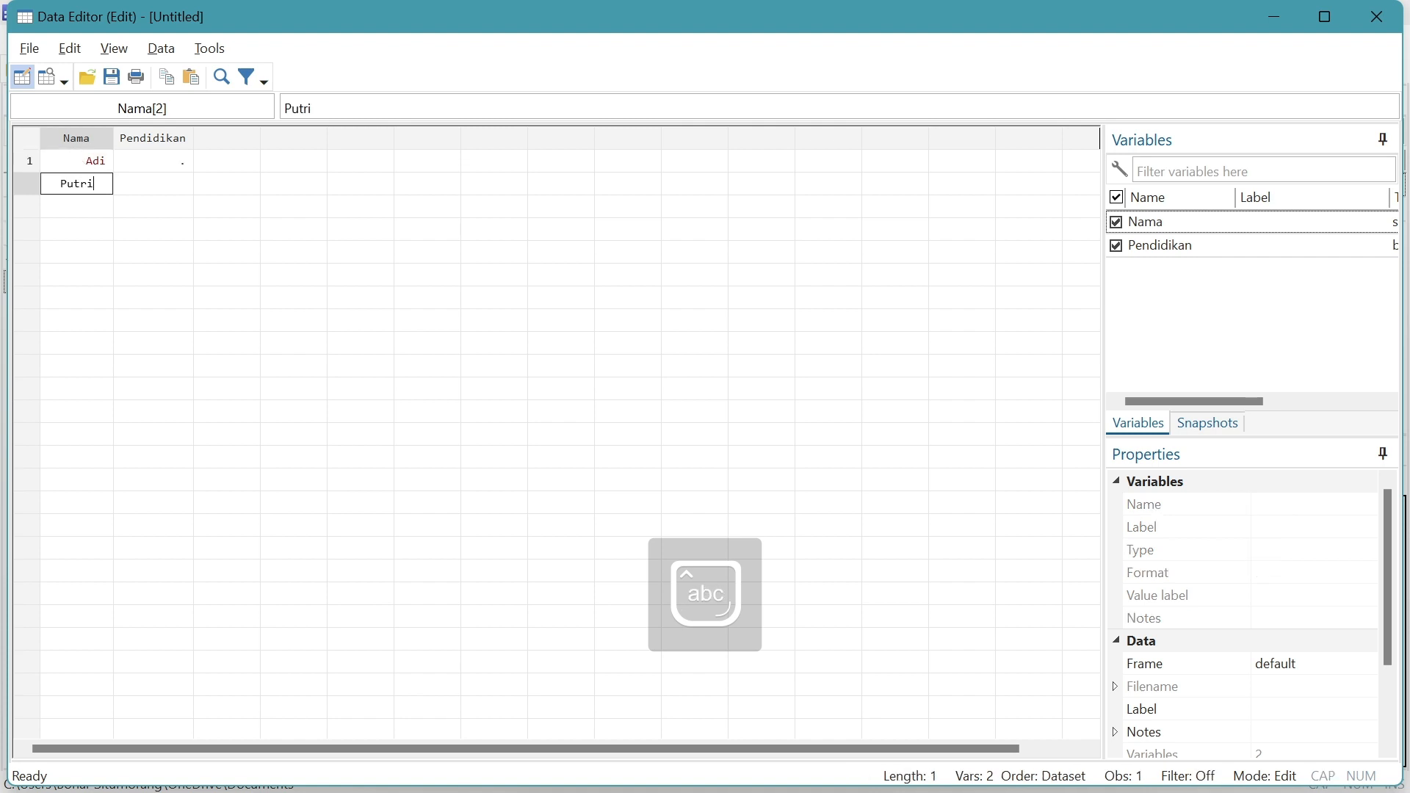
{"action": "key", "text": "Return"}
{"action": "key", "text": "Caps_Lock"}
{"action": "type", "text": "T"}
{"action": "key", "text": "Caps_Lock"}
{"action": "type", "text": "ono"}
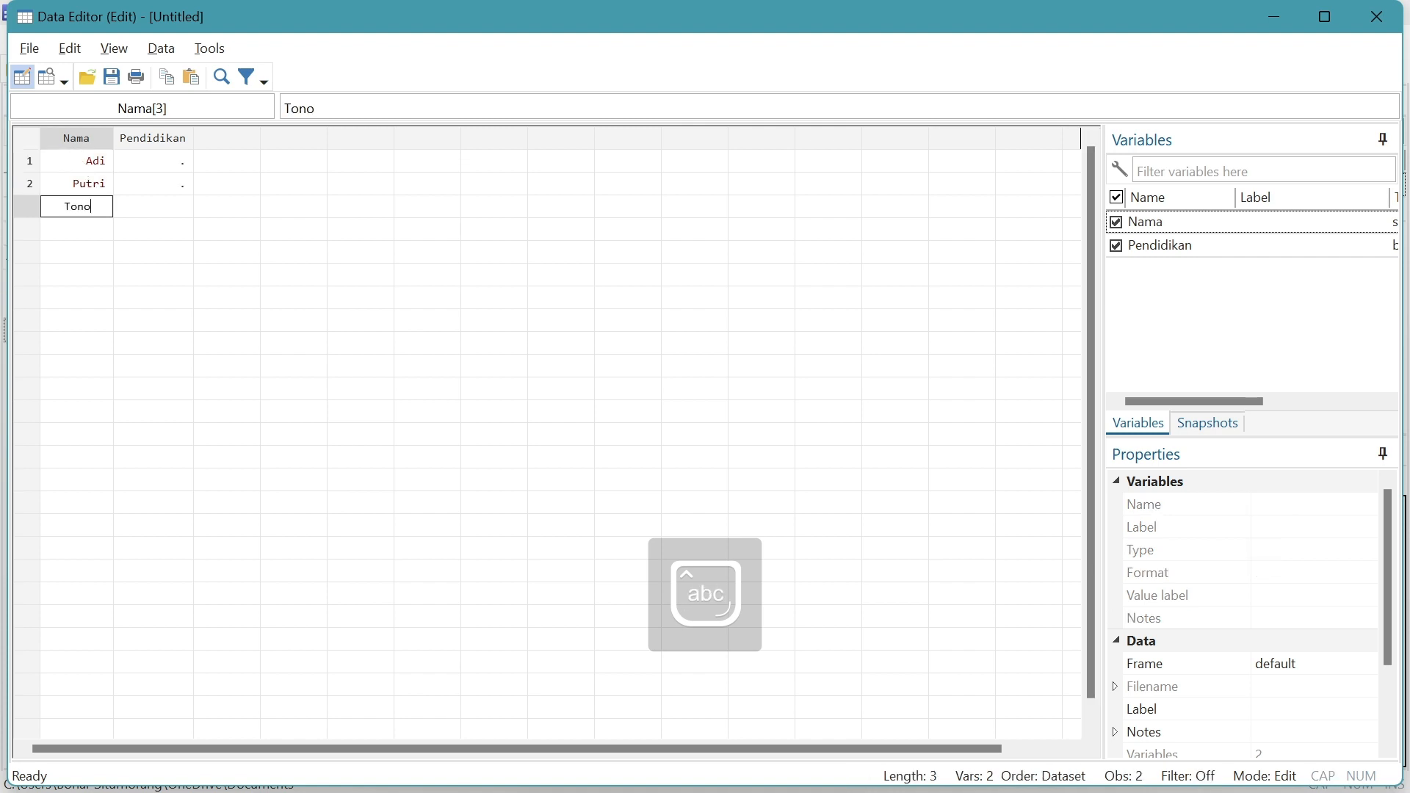
{"action": "key", "text": "Tab"}
{"action": "key", "text": "Tab"}
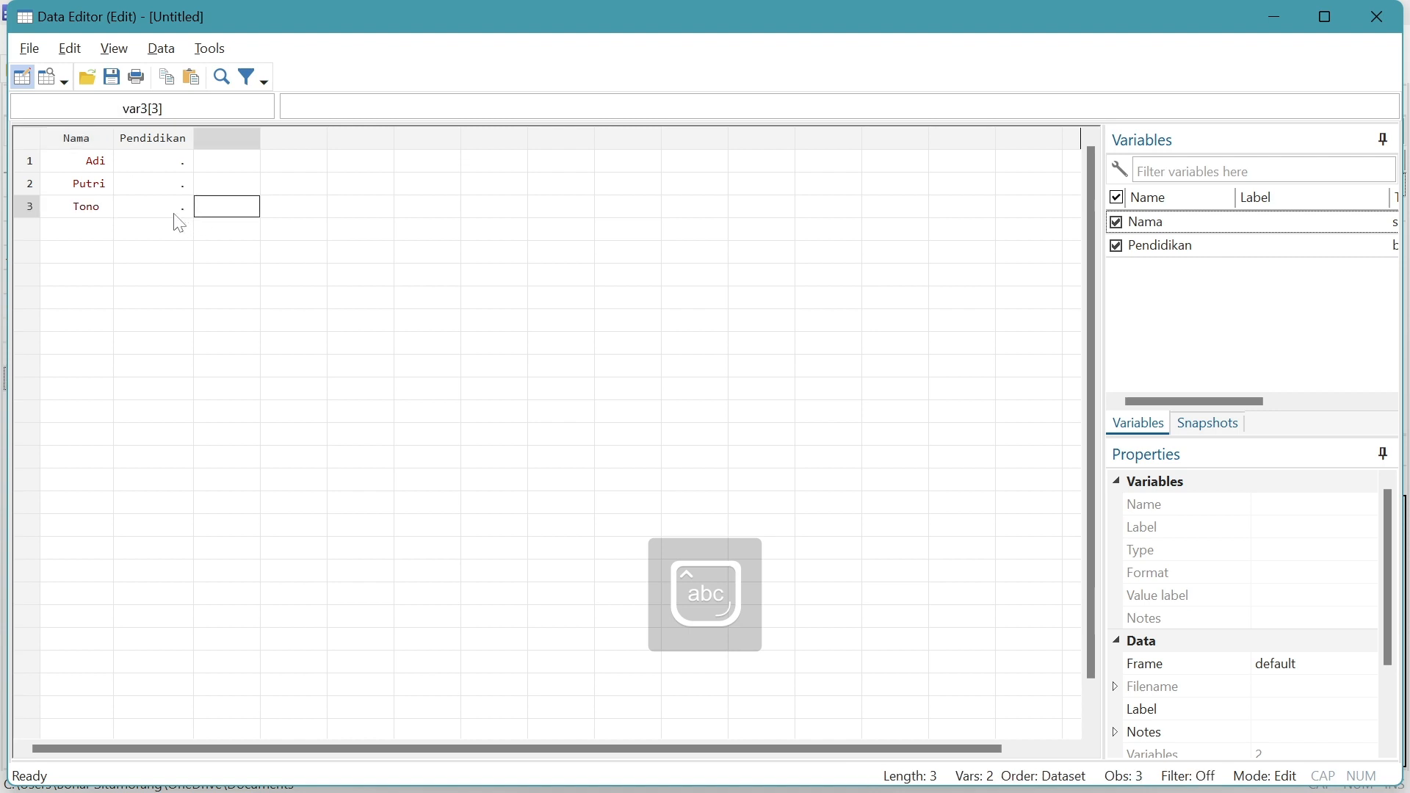
Open the value label manager for the Pendidikan variable and start a new value label named Pendidikan.
{"action": "left_click", "coordinate": [170, 149]}
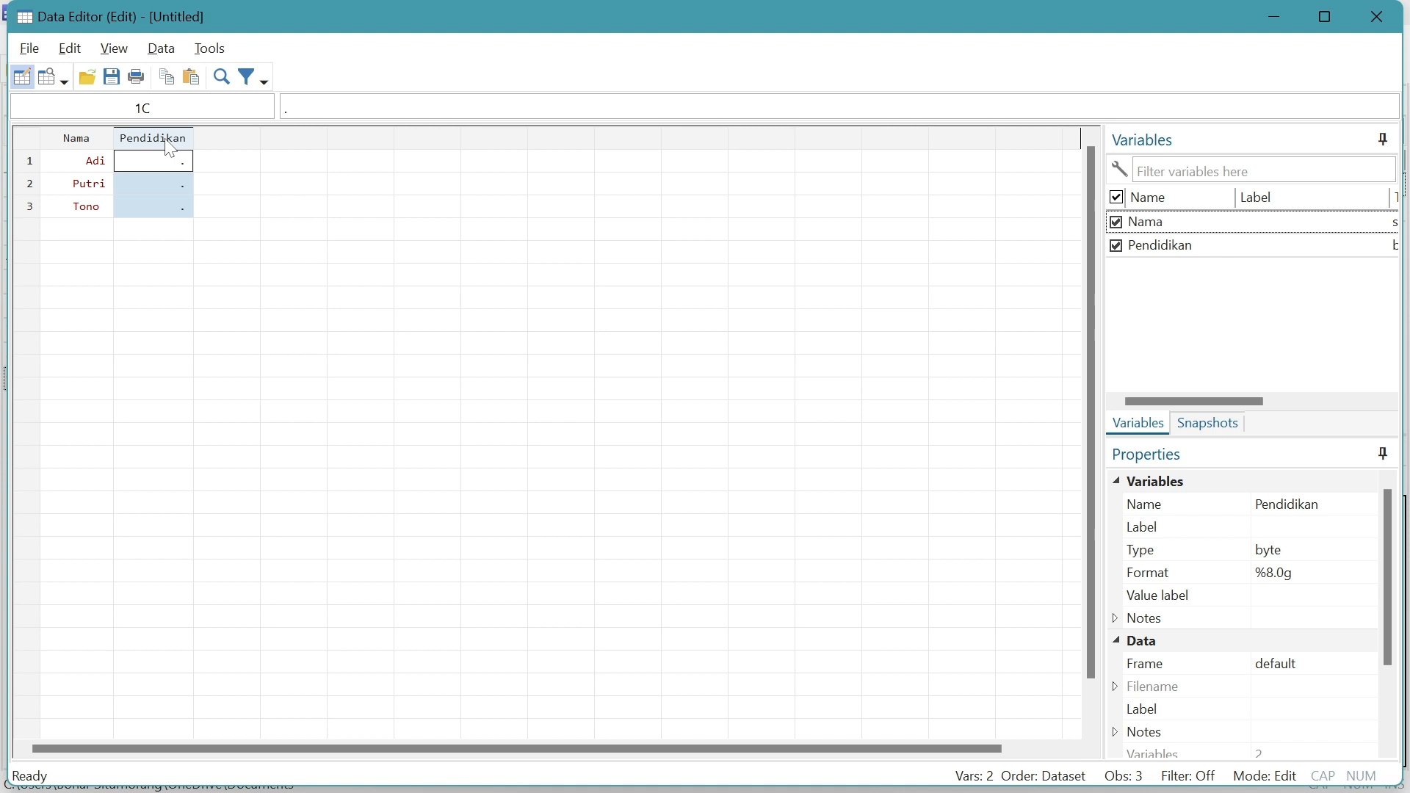
{"action": "right_click", "coordinate": [170, 150]}
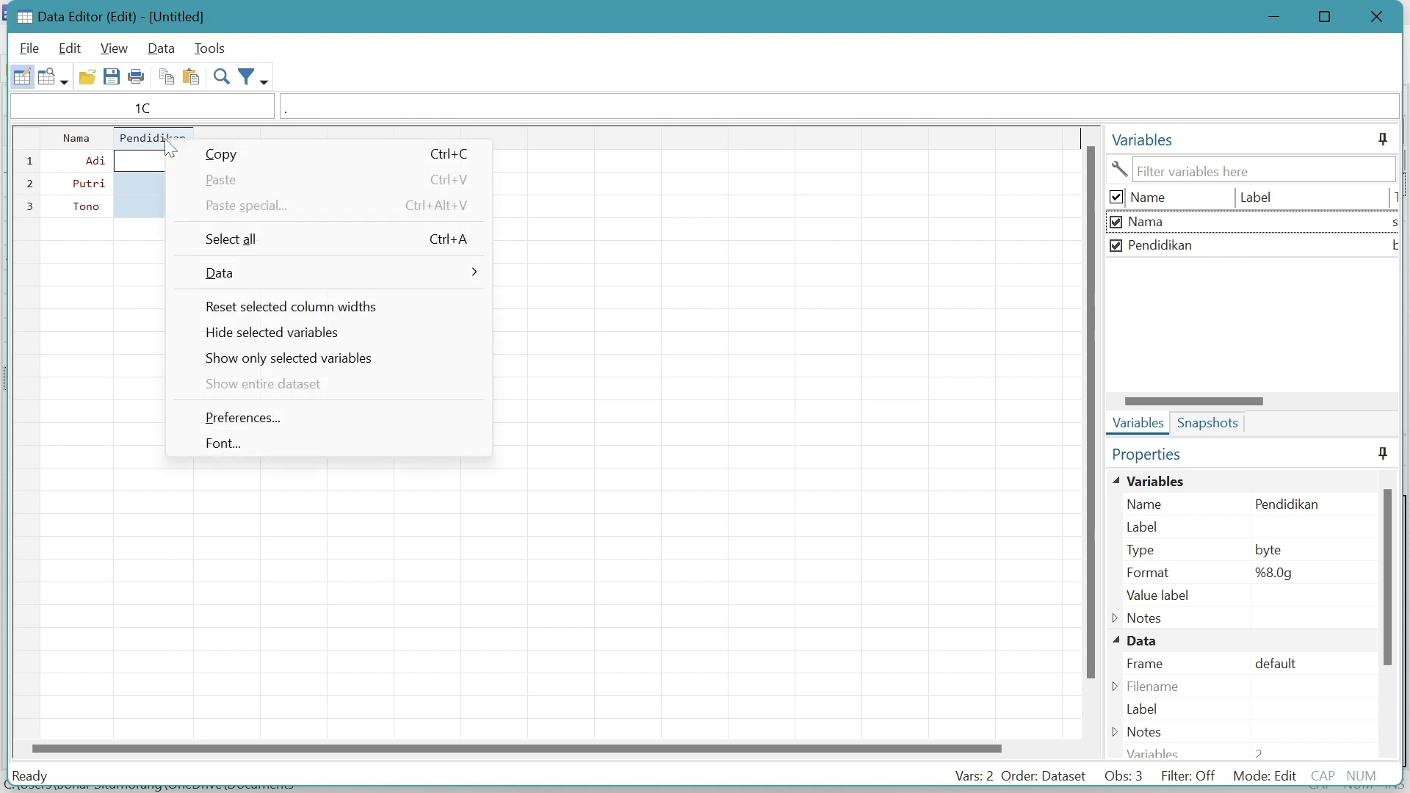
{"action": "mouse_move", "coordinate": [266, 272]}
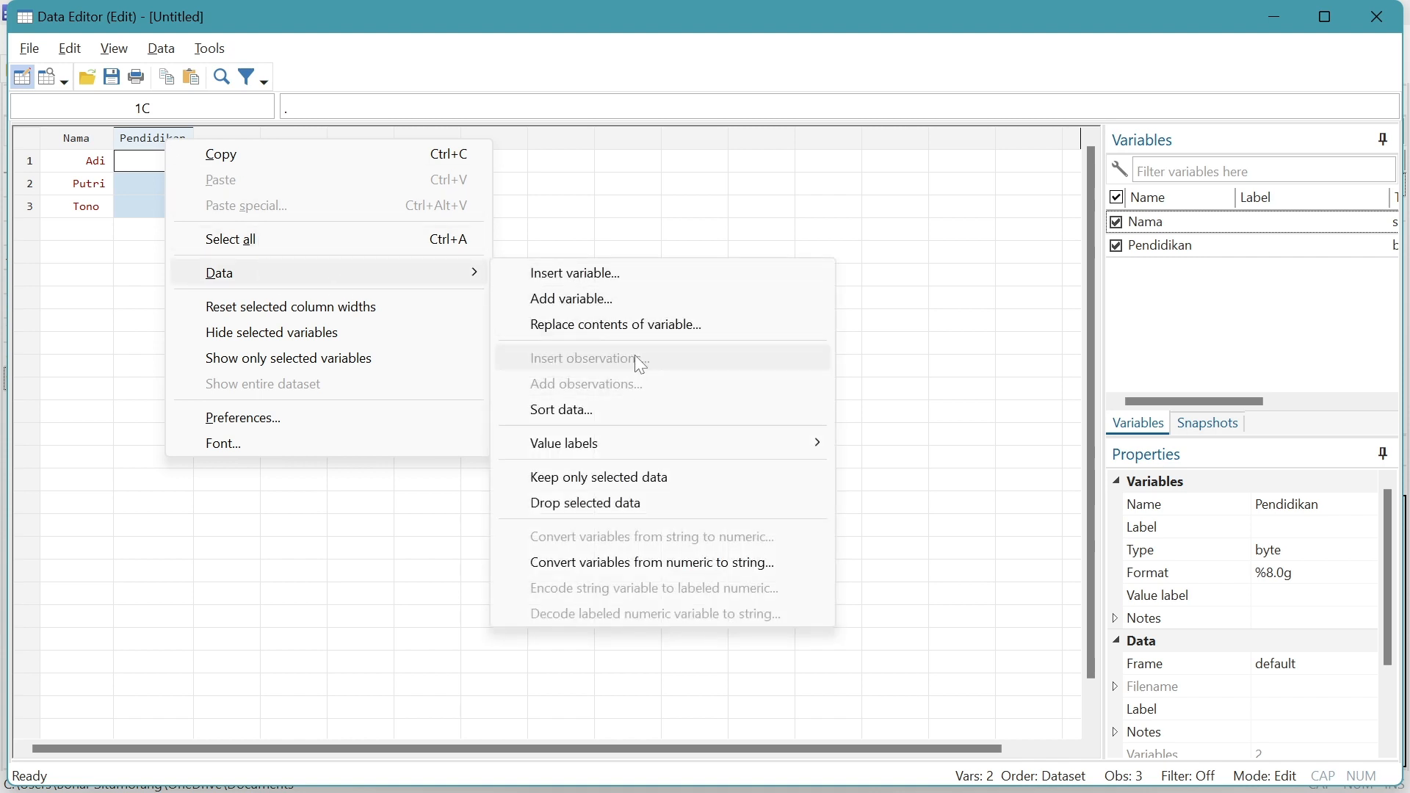
{"action": "mouse_move", "coordinate": [608, 446]}
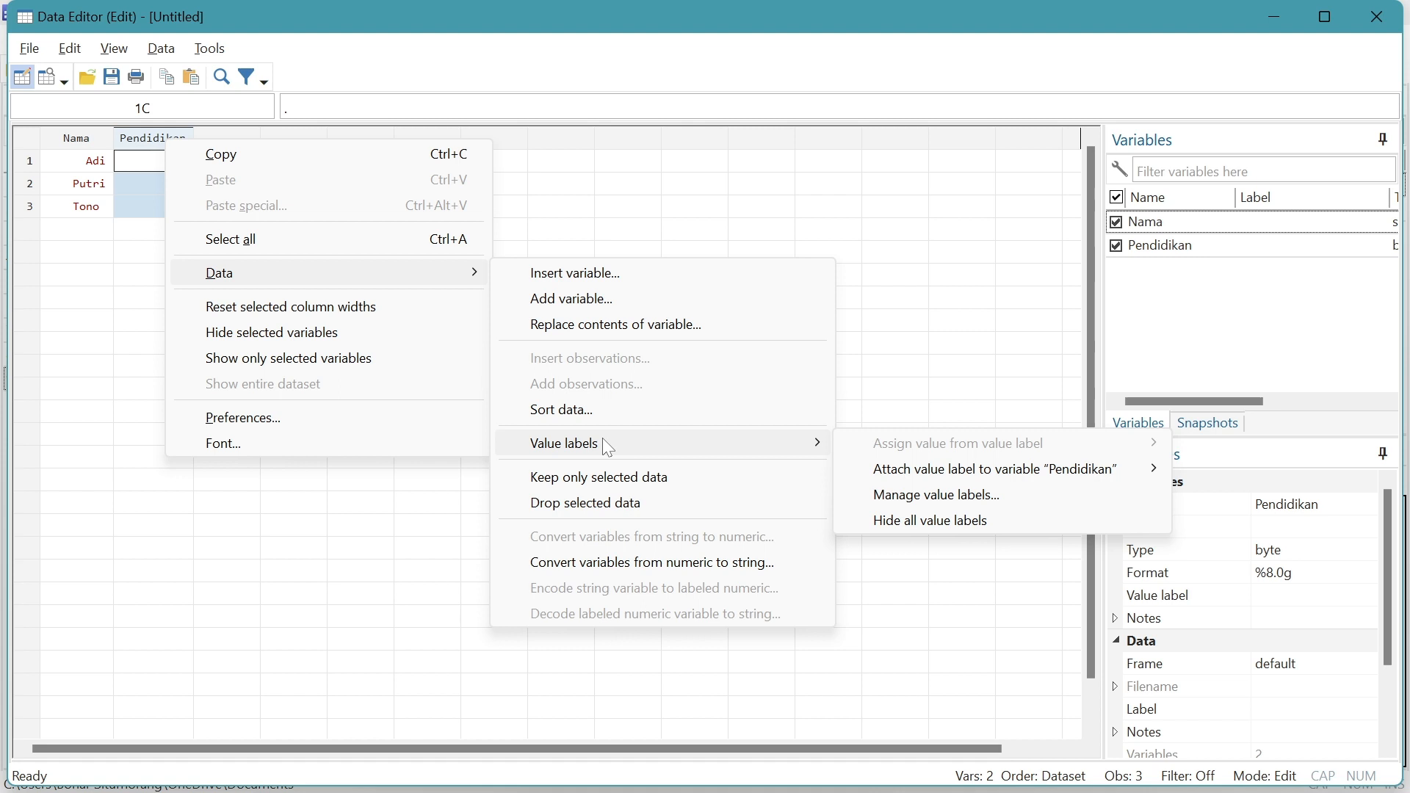
{"action": "left_click", "coordinate": [939, 502]}
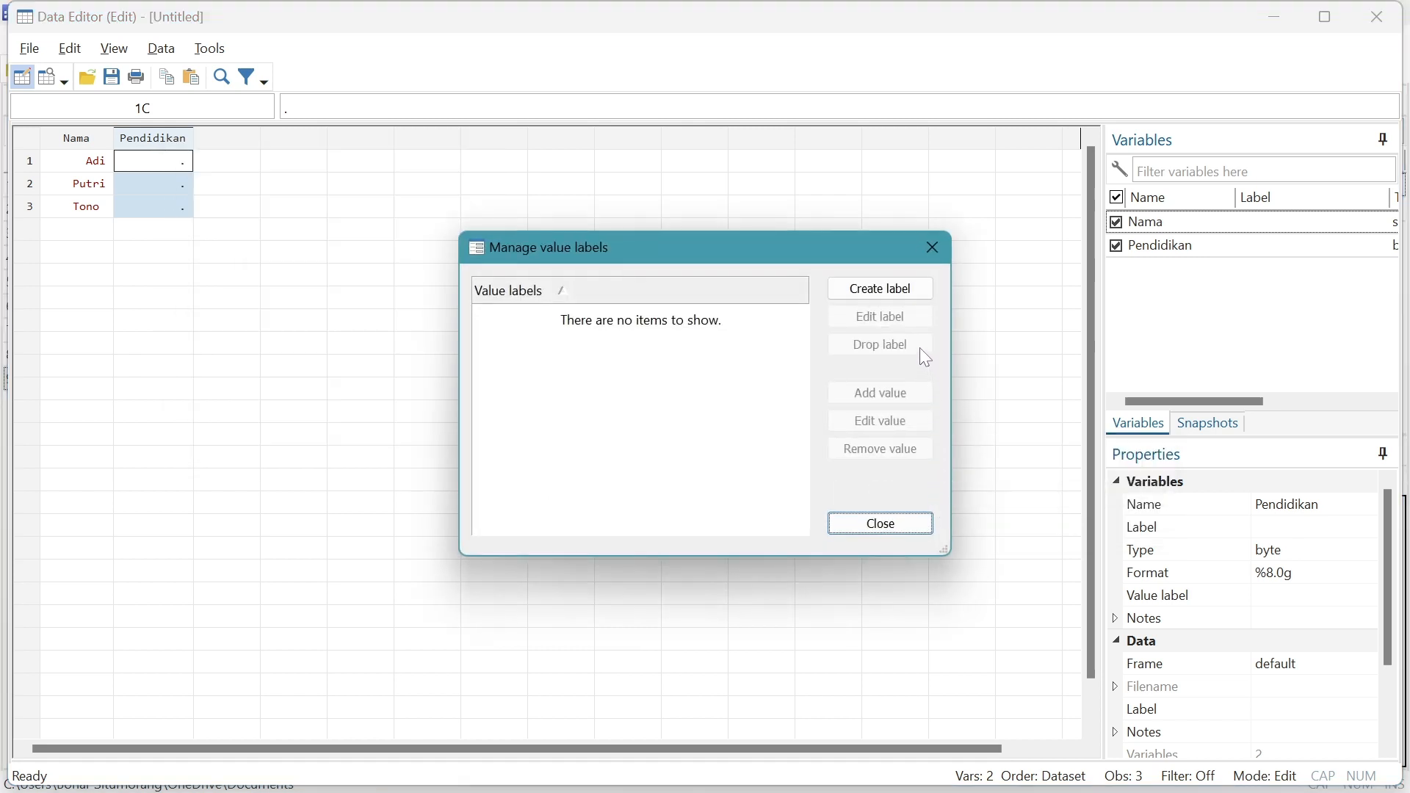
{"action": "left_click", "coordinate": [885, 290]}
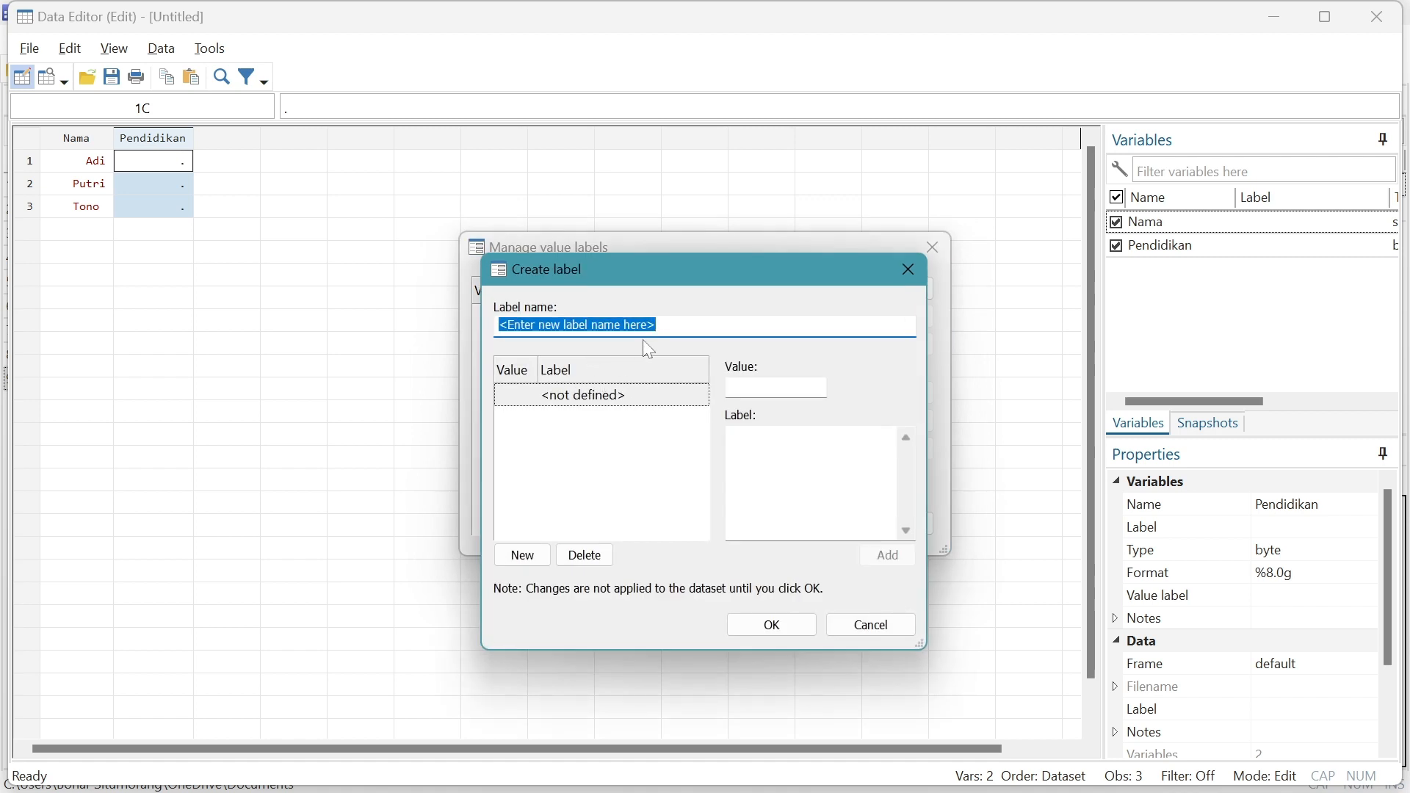
{"action": "type", "text": "Pe"}
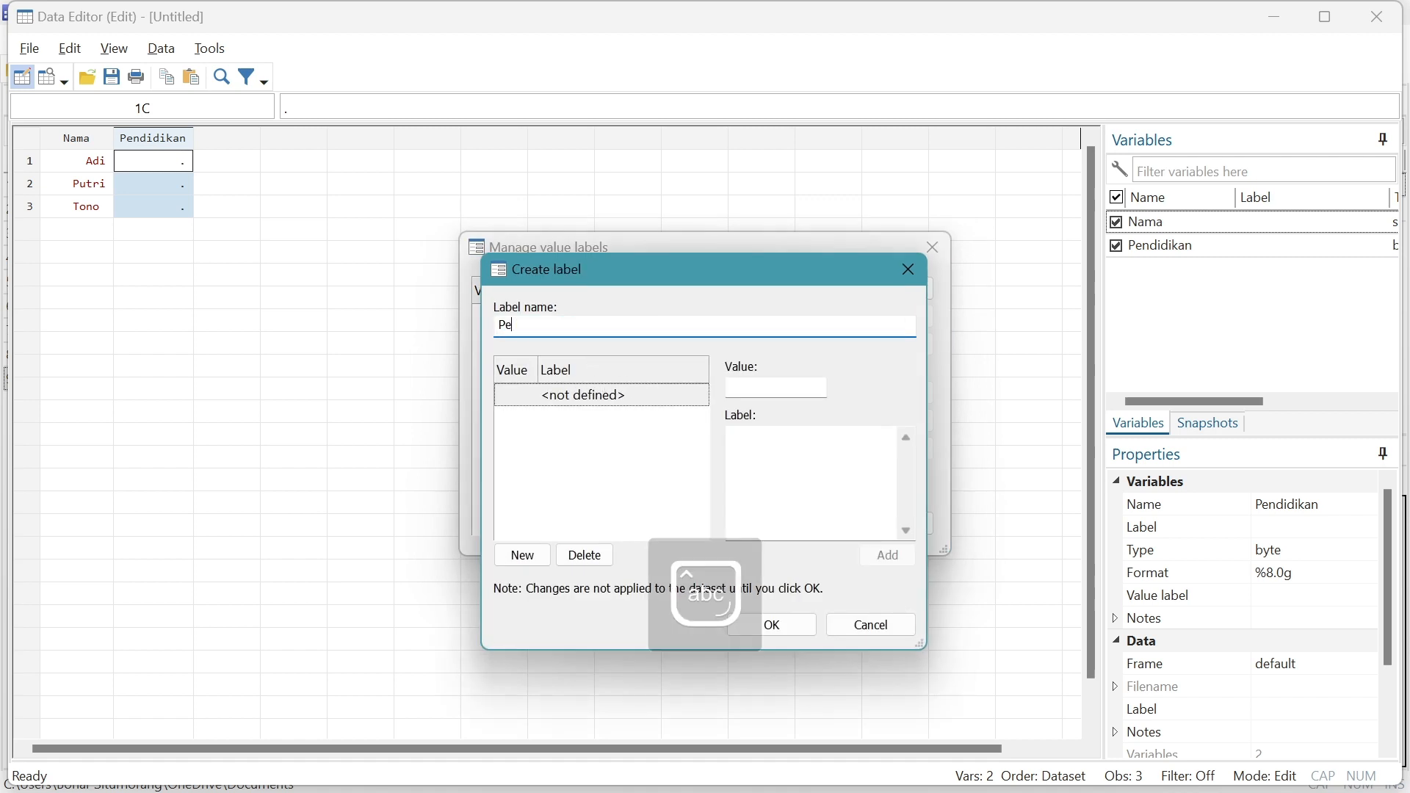
{"action": "type", "text": "ndidikan"}
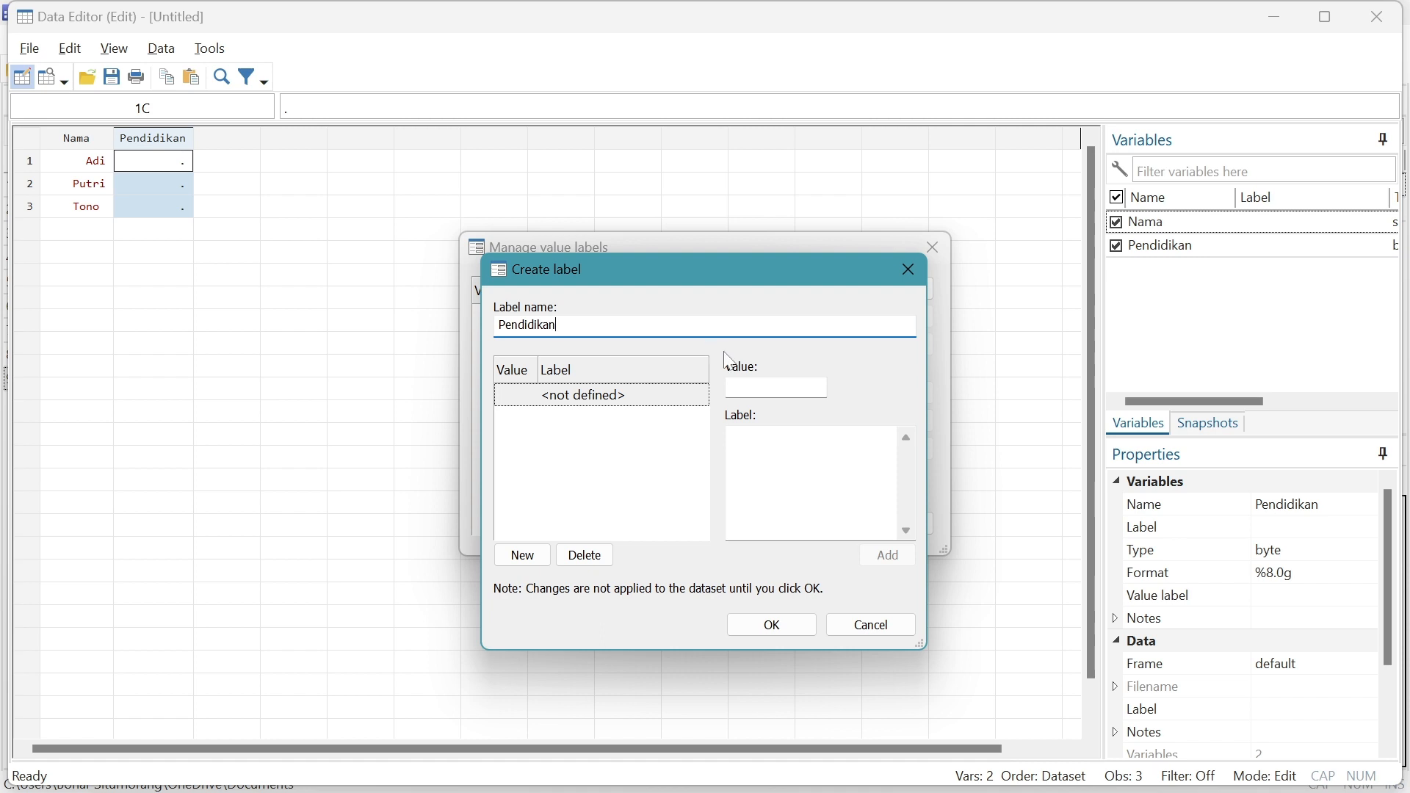
Add value 1 with the label "Tamat SD" to the Pendidikan value label.
{"action": "left_click", "coordinate": [771, 395]}
{"action": "type", "text": "1"}
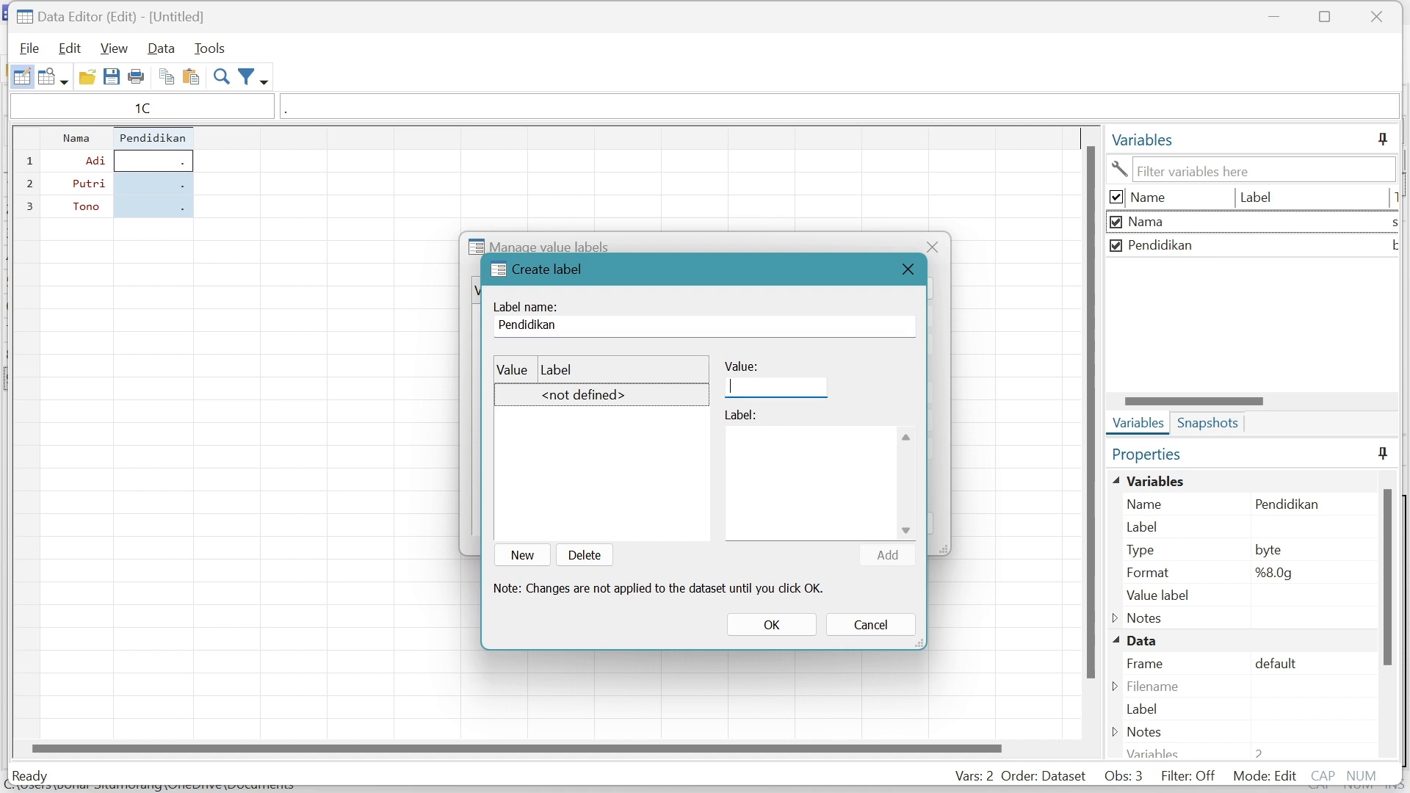
{"action": "key", "text": "Tab"}
{"action": "type", "text": "Tamat"}
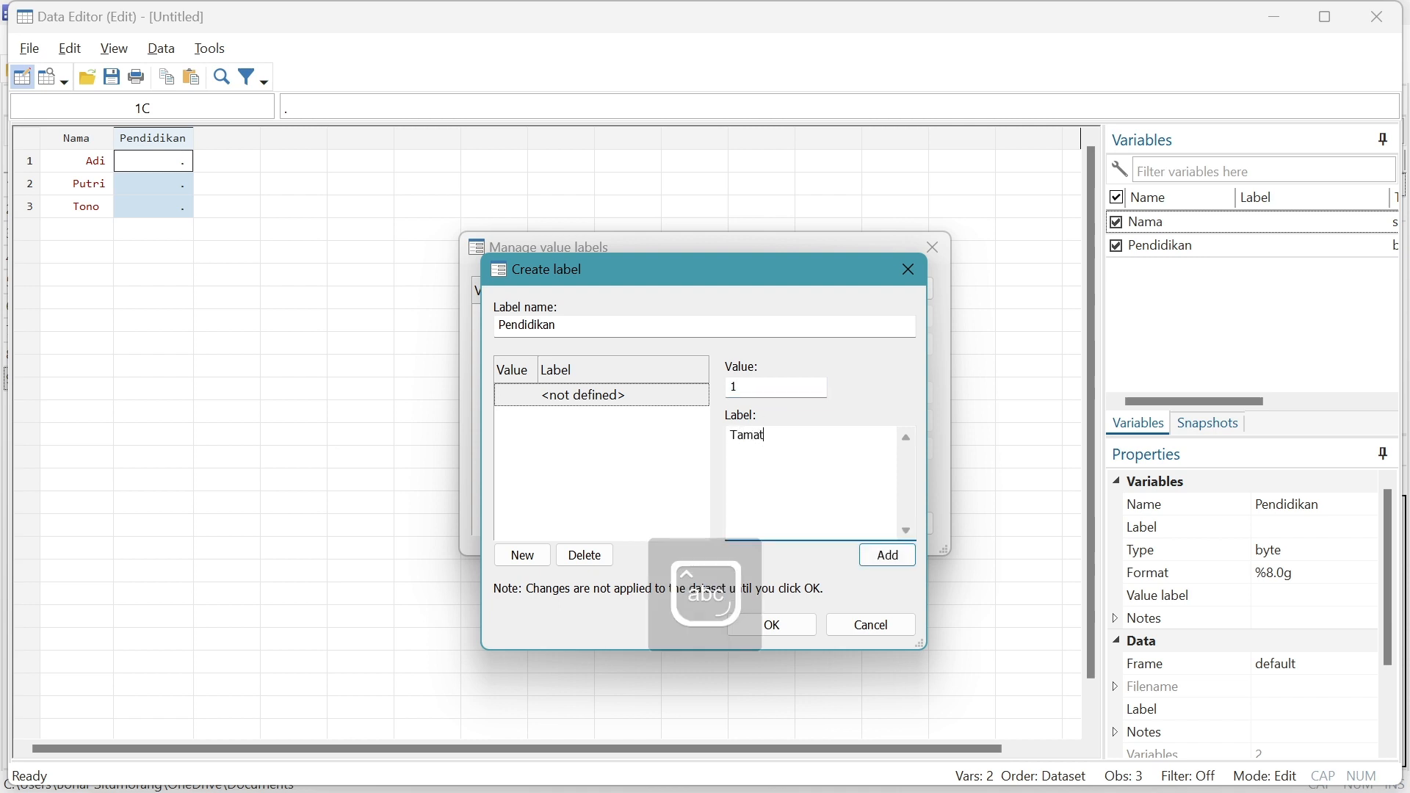
{"action": "type", "text": " SD"}
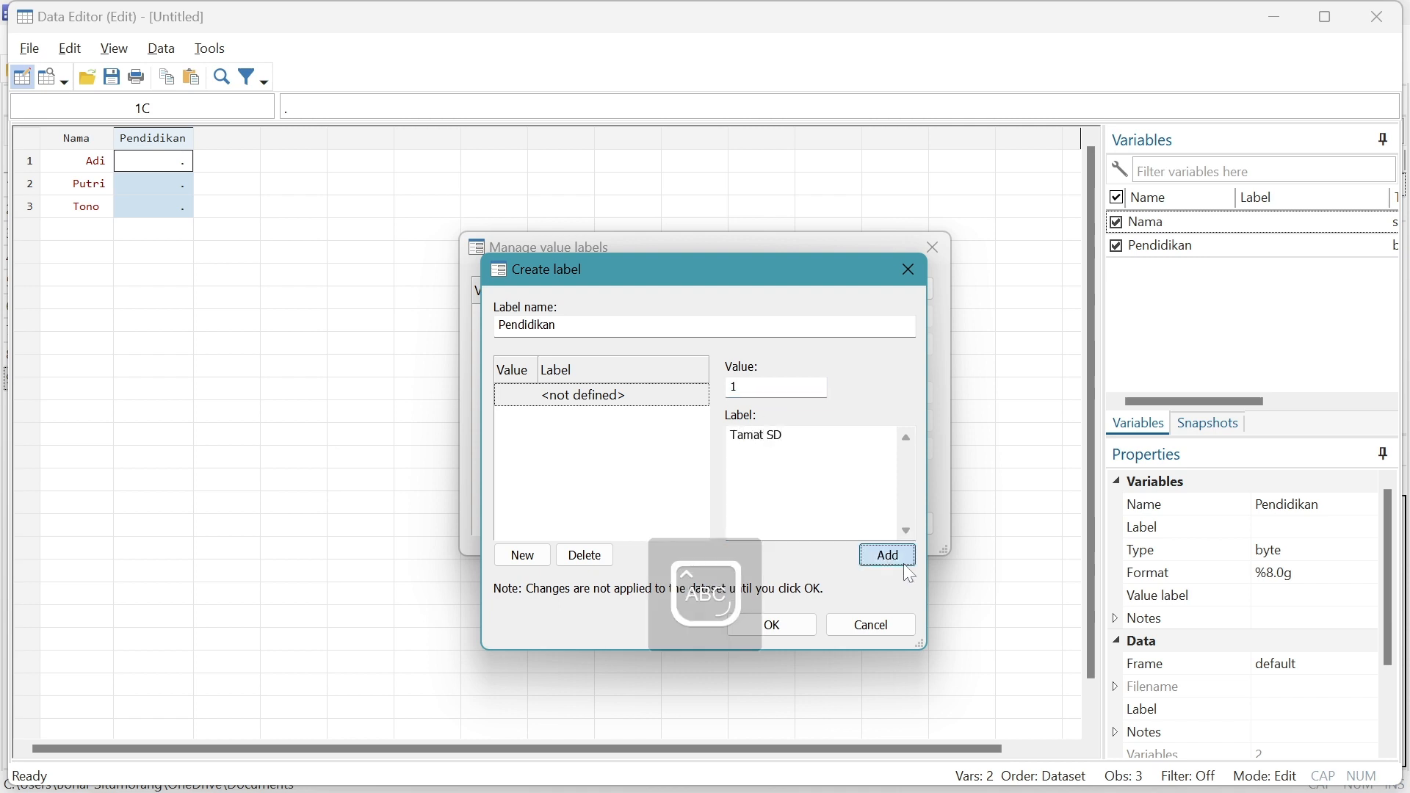
{"action": "left_click", "coordinate": [904, 562]}
Add value 2 with the label "Tamat SMP" to the Pendidikan value label.
{"action": "key", "text": "Tab"}
{"action": "type", "text": "tamat"}
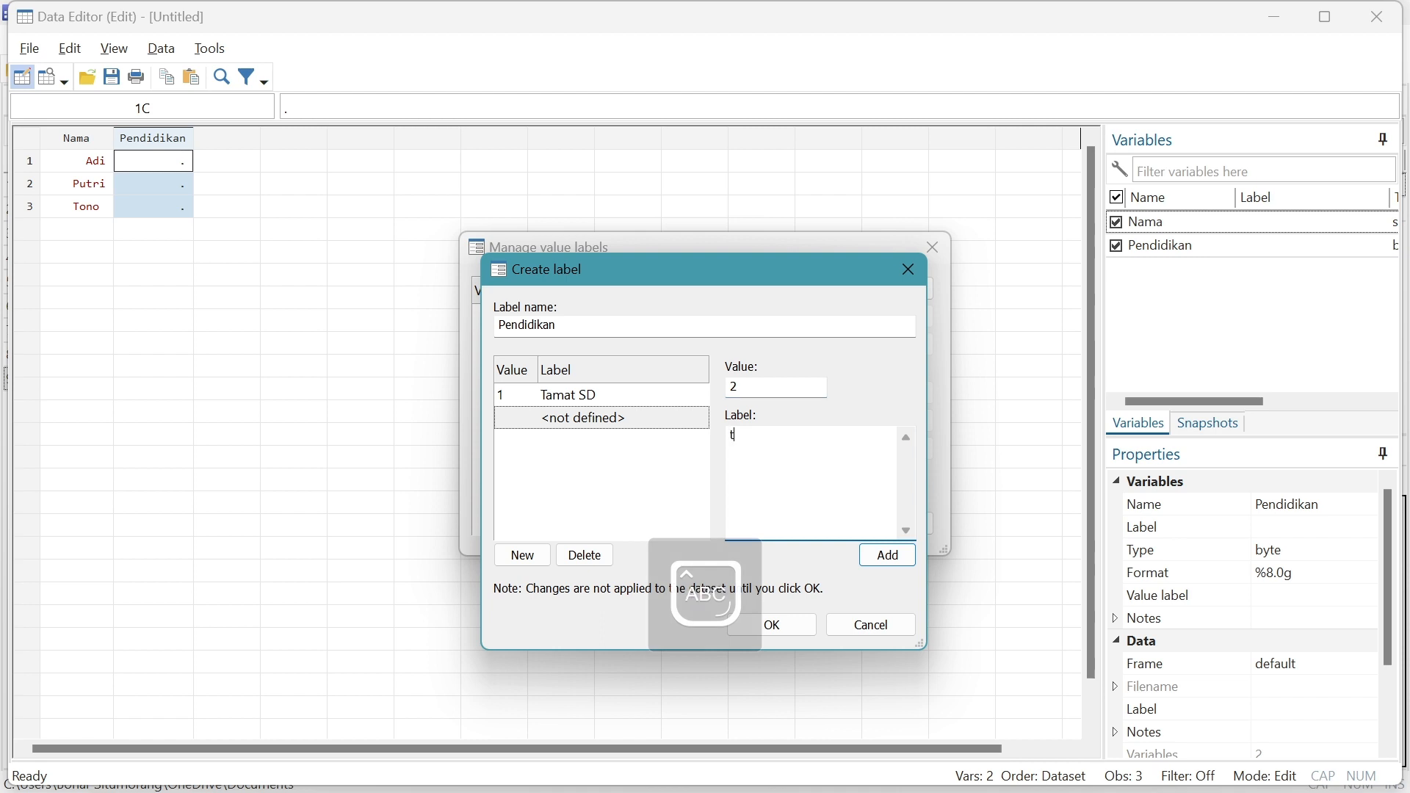
{"action": "key", "text": "BackSpace"}
{"action": "key", "text": "BackSpace"}
{"action": "key", "text": "BackSpace"}
{"action": "key", "text": "BackSpace"}
{"action": "type", "text": "amat SMO"}
{"action": "left_click", "coordinate": [888, 555]}
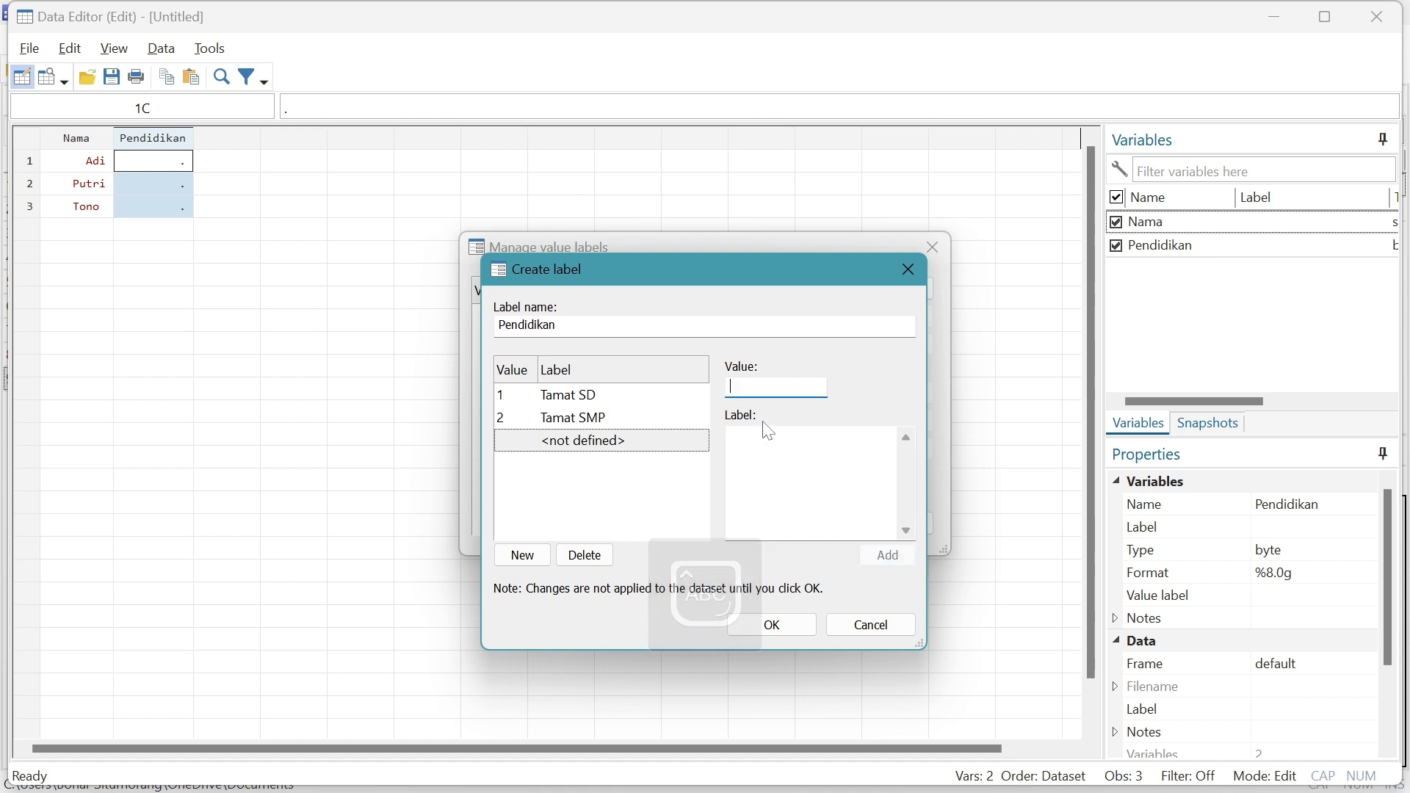
Add value 3 with the label "Tamat SMA" to the Pendidikan value label.
{"action": "type", "text": "3"}
{"action": "key", "text": "Tab"}
{"action": "type", "text": "T"}
{"action": "key", "text": "Caps_Lock"}
{"action": "type", "text": "ama"}
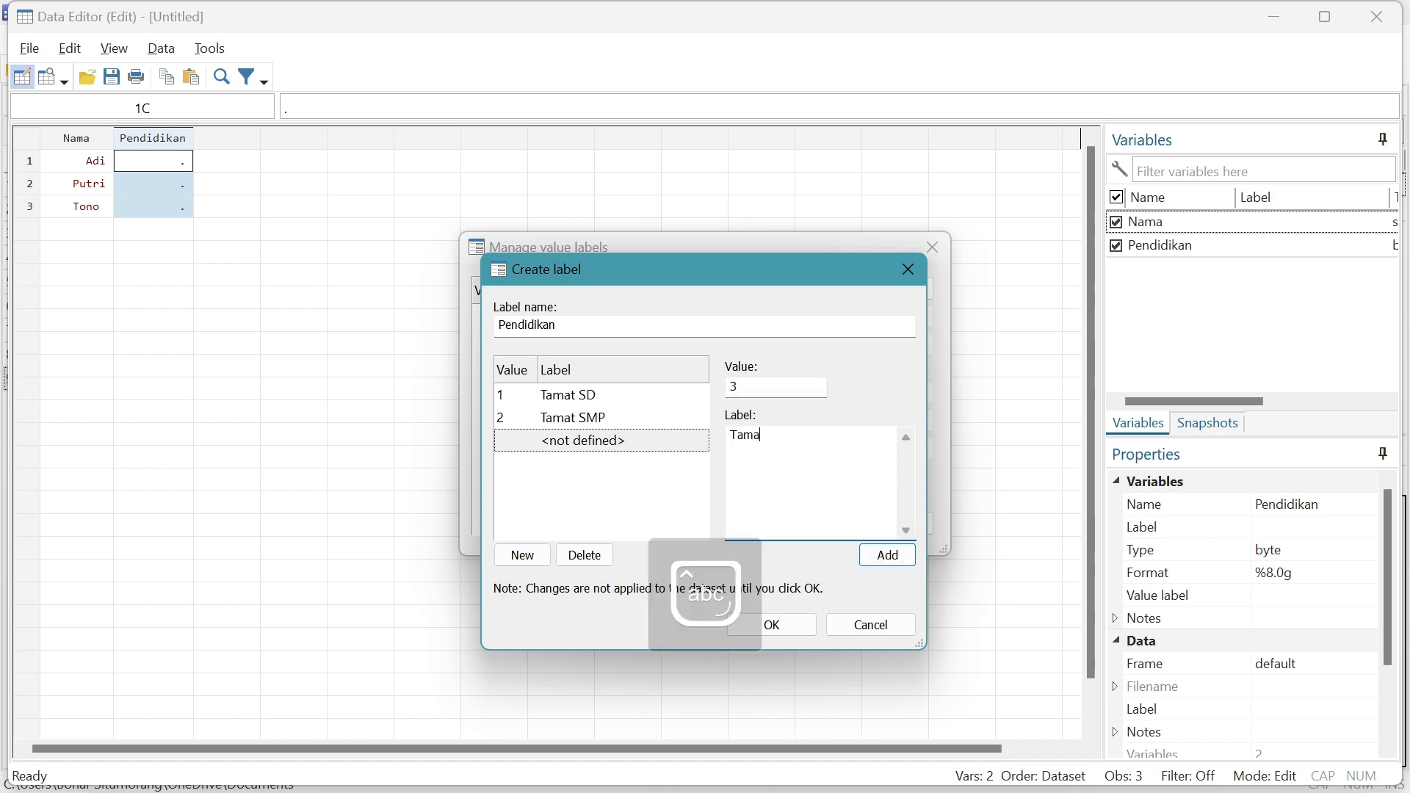
{"action": "type", "text": "t SMA"}
{"action": "left_click", "coordinate": [891, 563]}
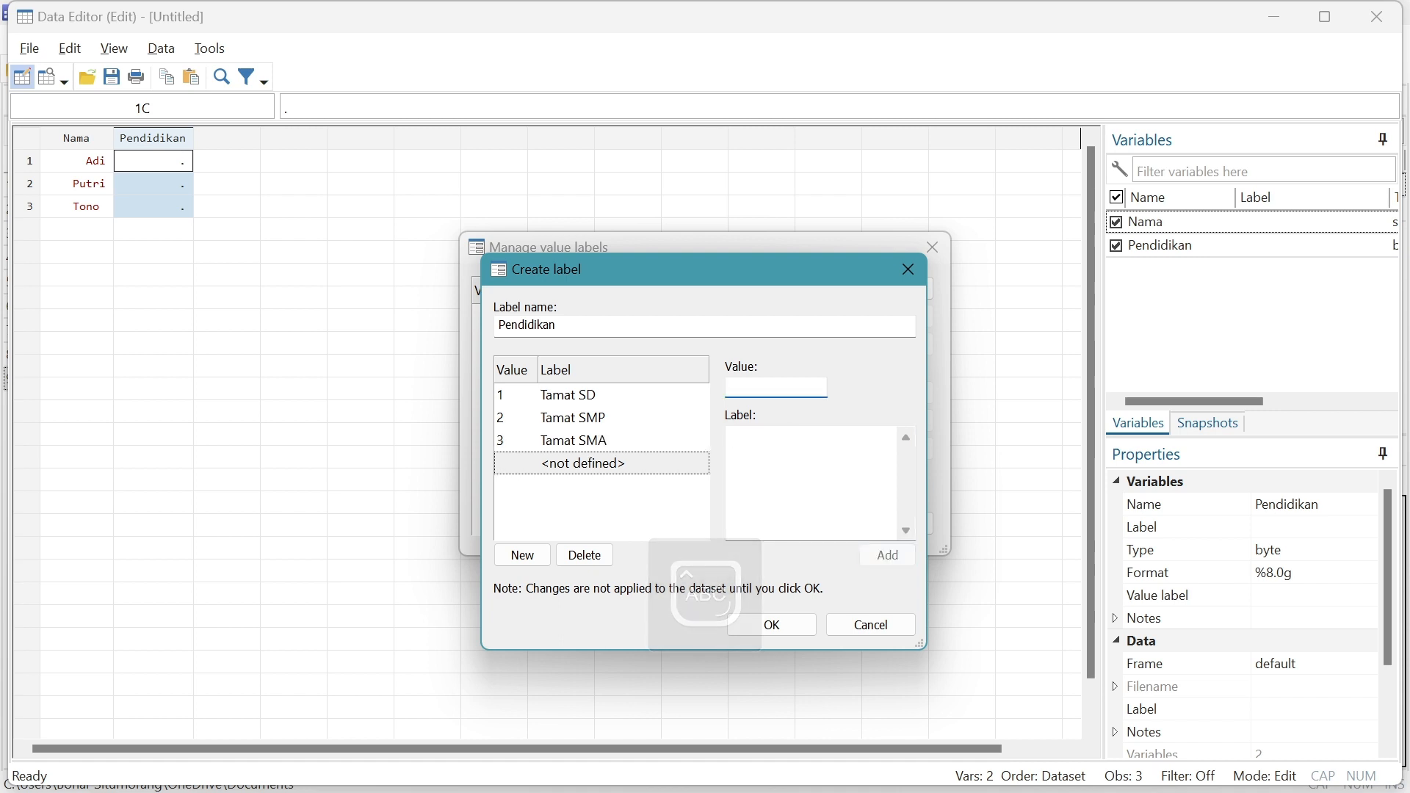
Draft value 4 as "S1", then save the Pendidikan value label without applying that pending entry.
{"action": "type", "text": "4"}
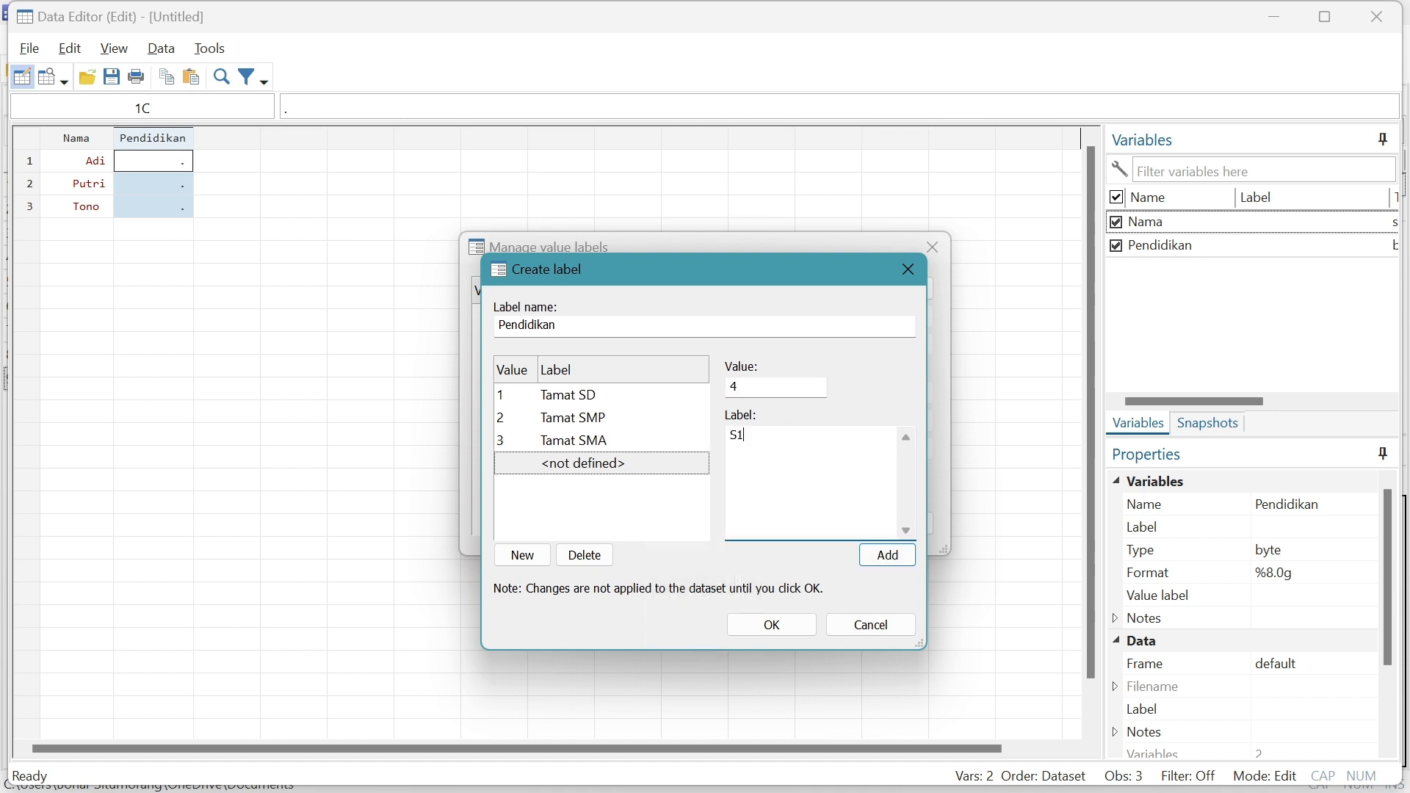
{"action": "left_click", "coordinate": [780, 627]}
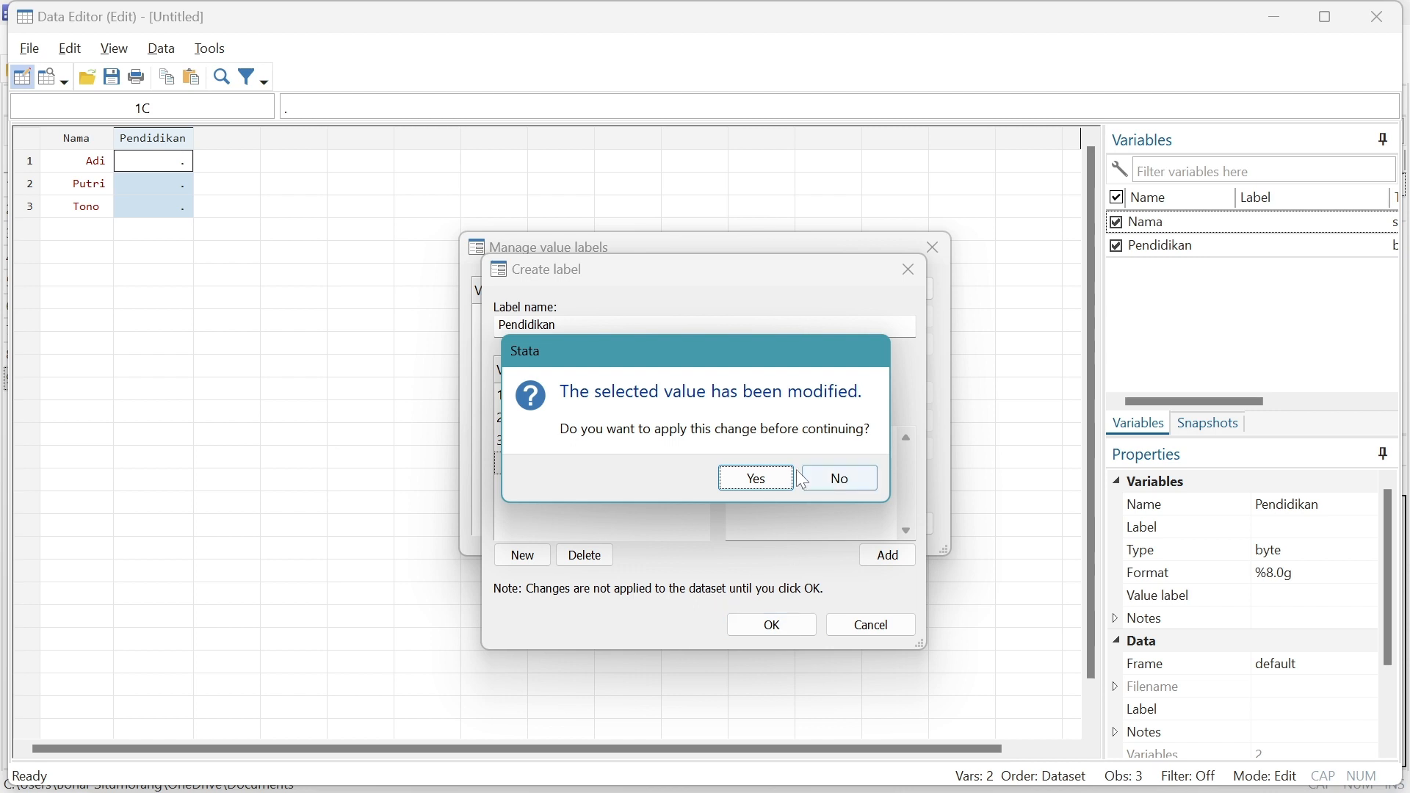
{"action": "left_click", "coordinate": [854, 479]}
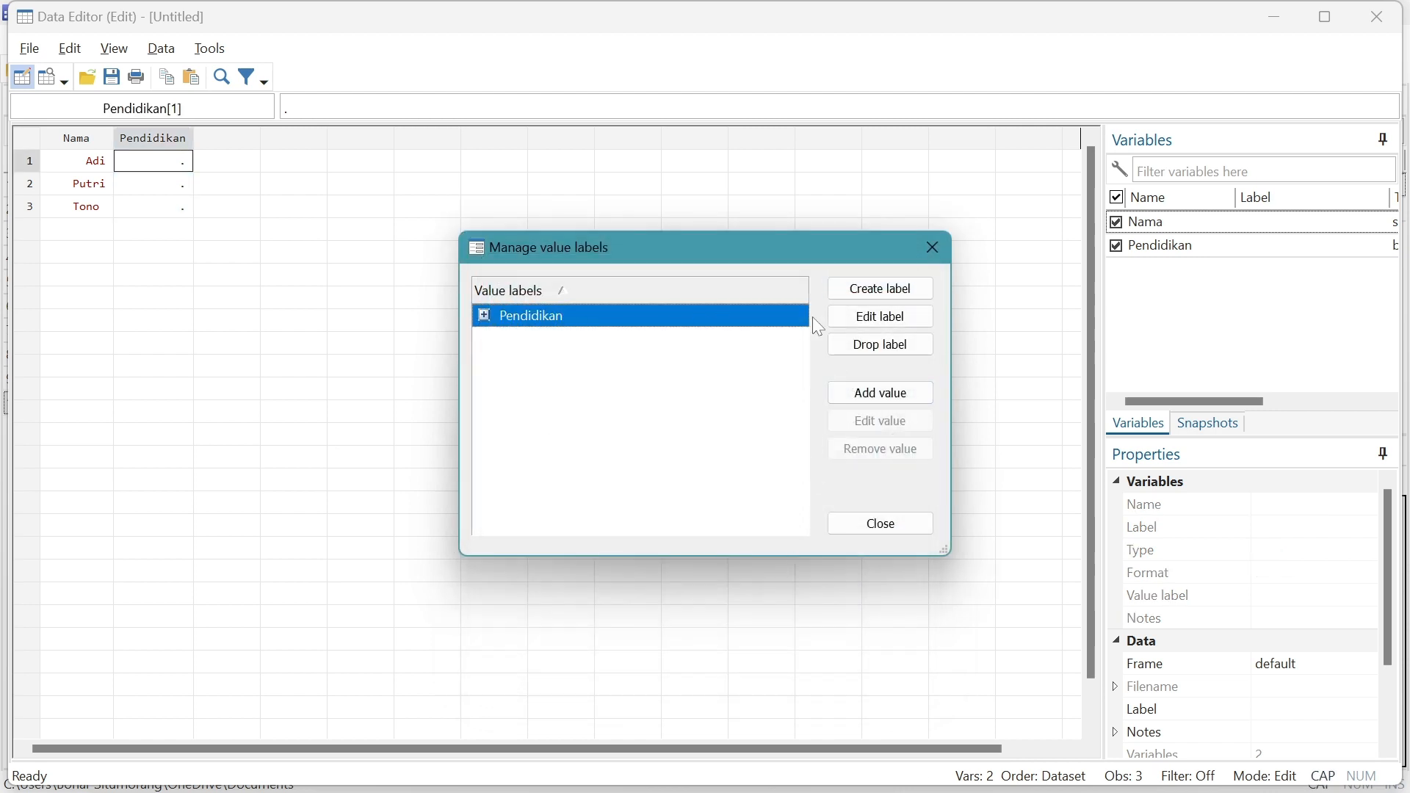
Edit the Pendidikan value label to add value 4 with the label "S1", and close the value label manager.
{"action": "left_click", "coordinate": [880, 316]}
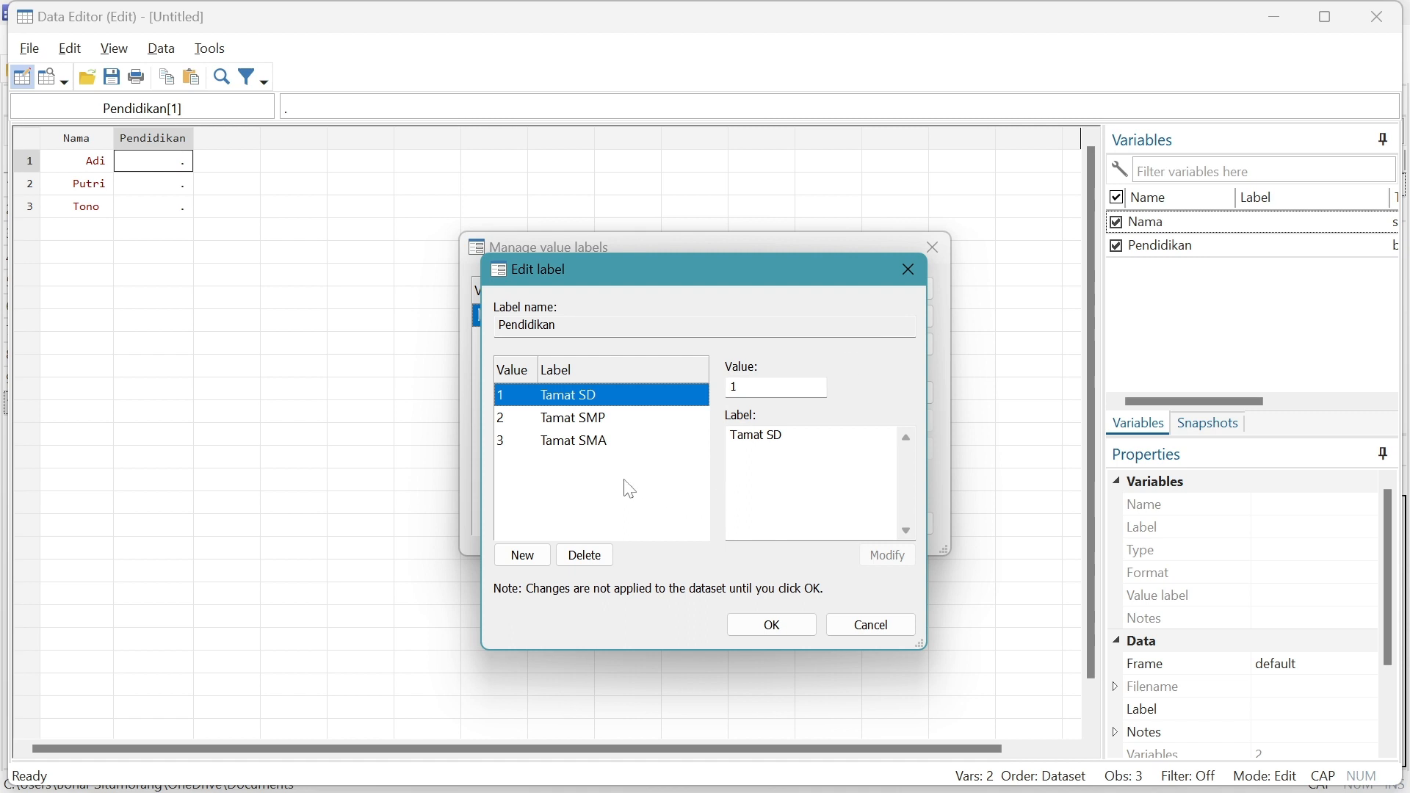
{"action": "left_click", "coordinate": [763, 388]}
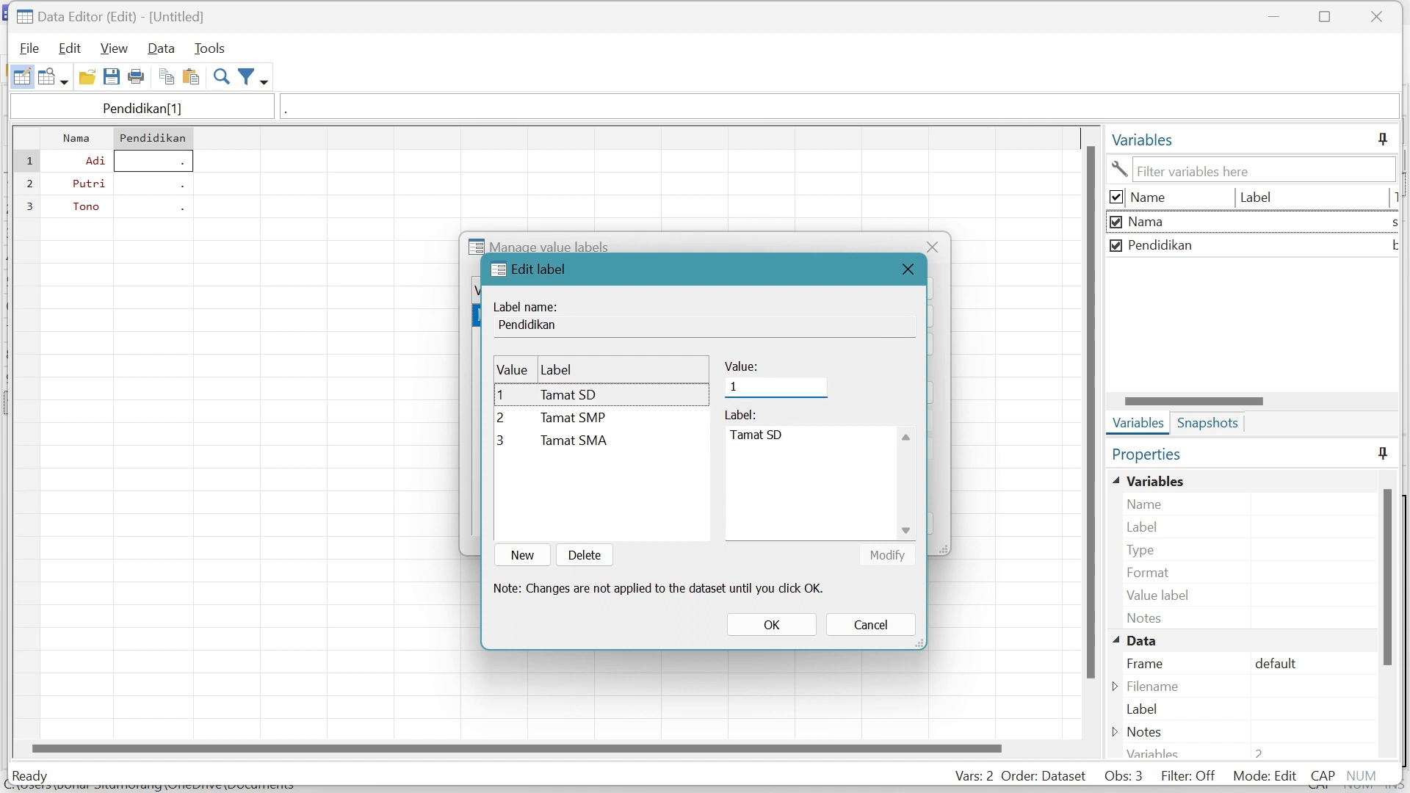
{"action": "left_click", "coordinate": [522, 556]}
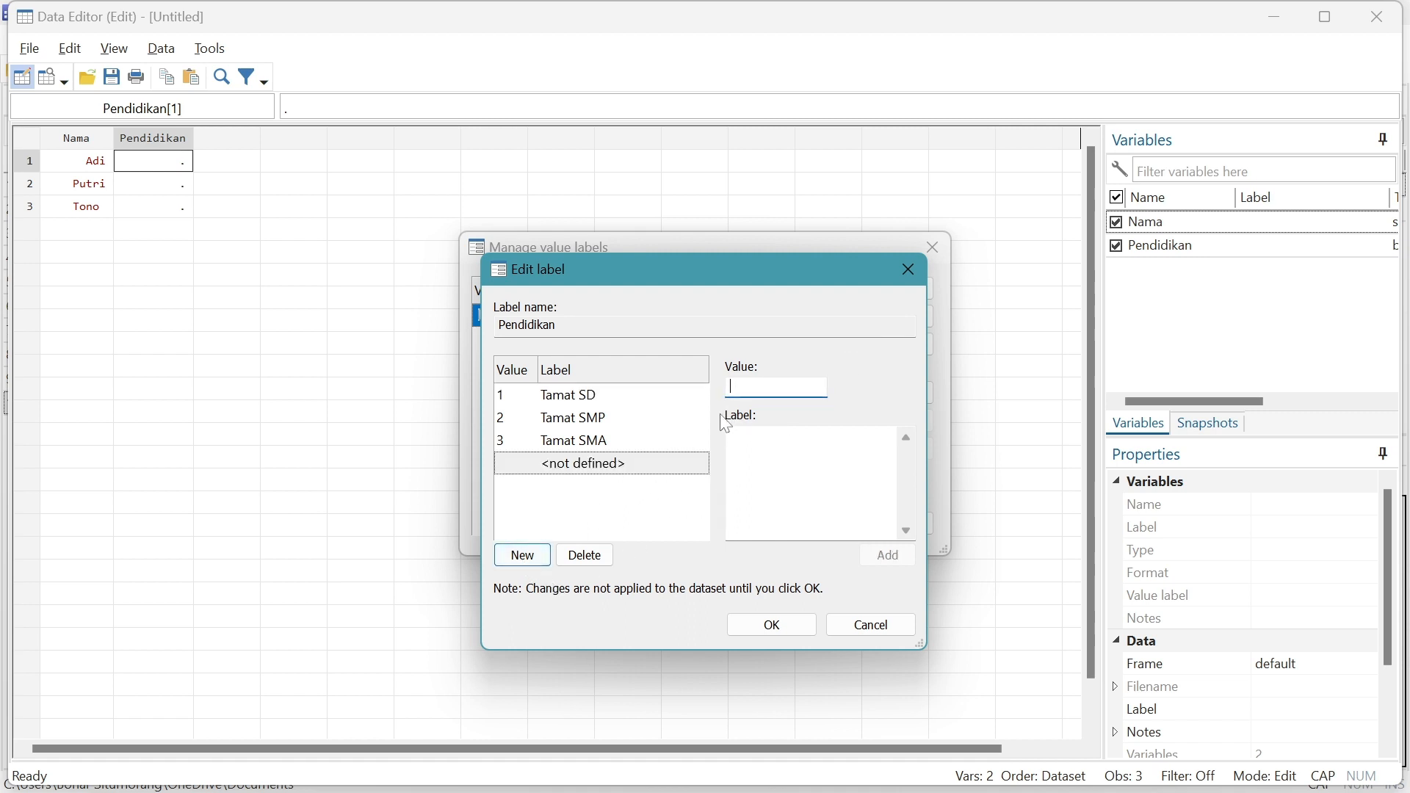
{"action": "type", "text": "4"}
{"action": "key", "text": "Tab"}
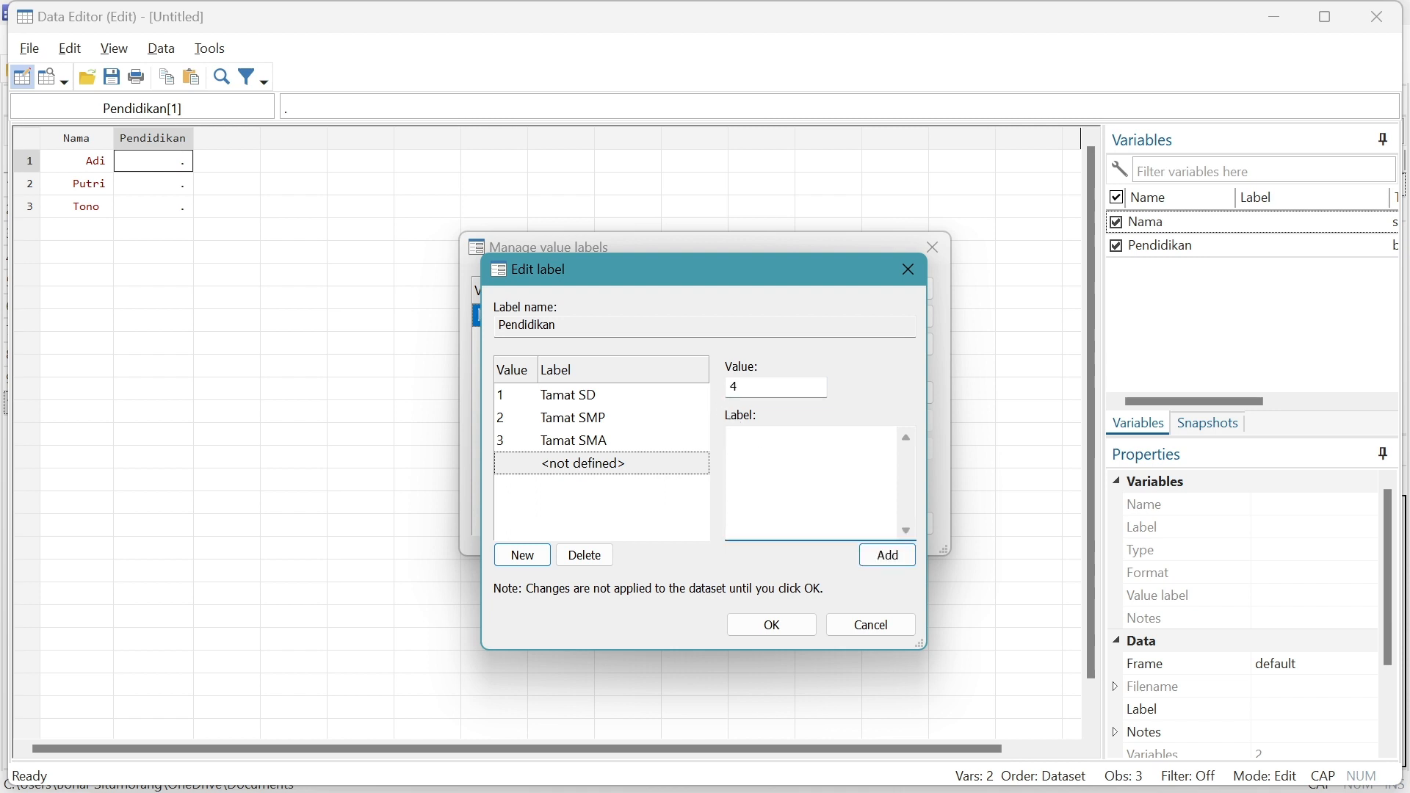
{"action": "left_click", "coordinate": [907, 559]}
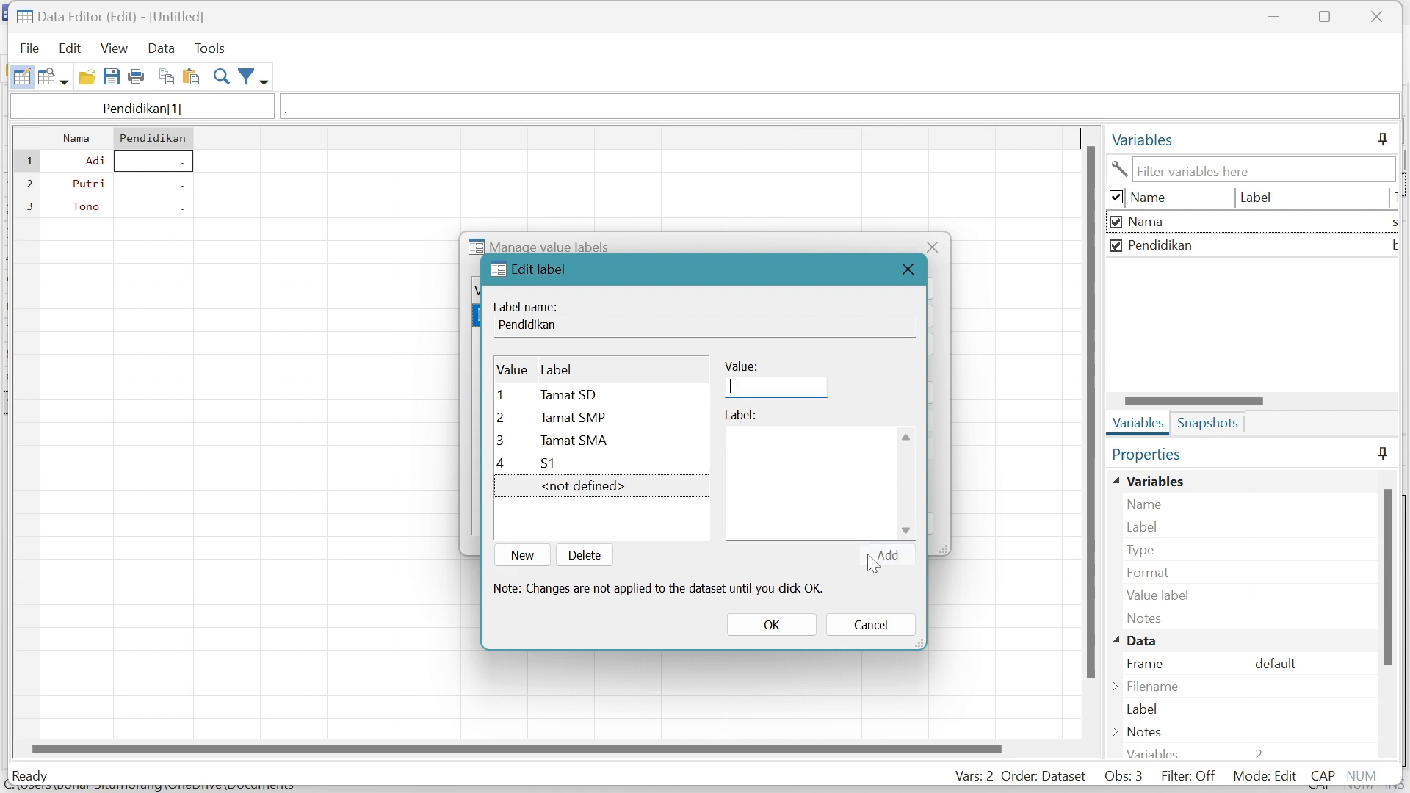
{"action": "left_click", "coordinate": [781, 630]}
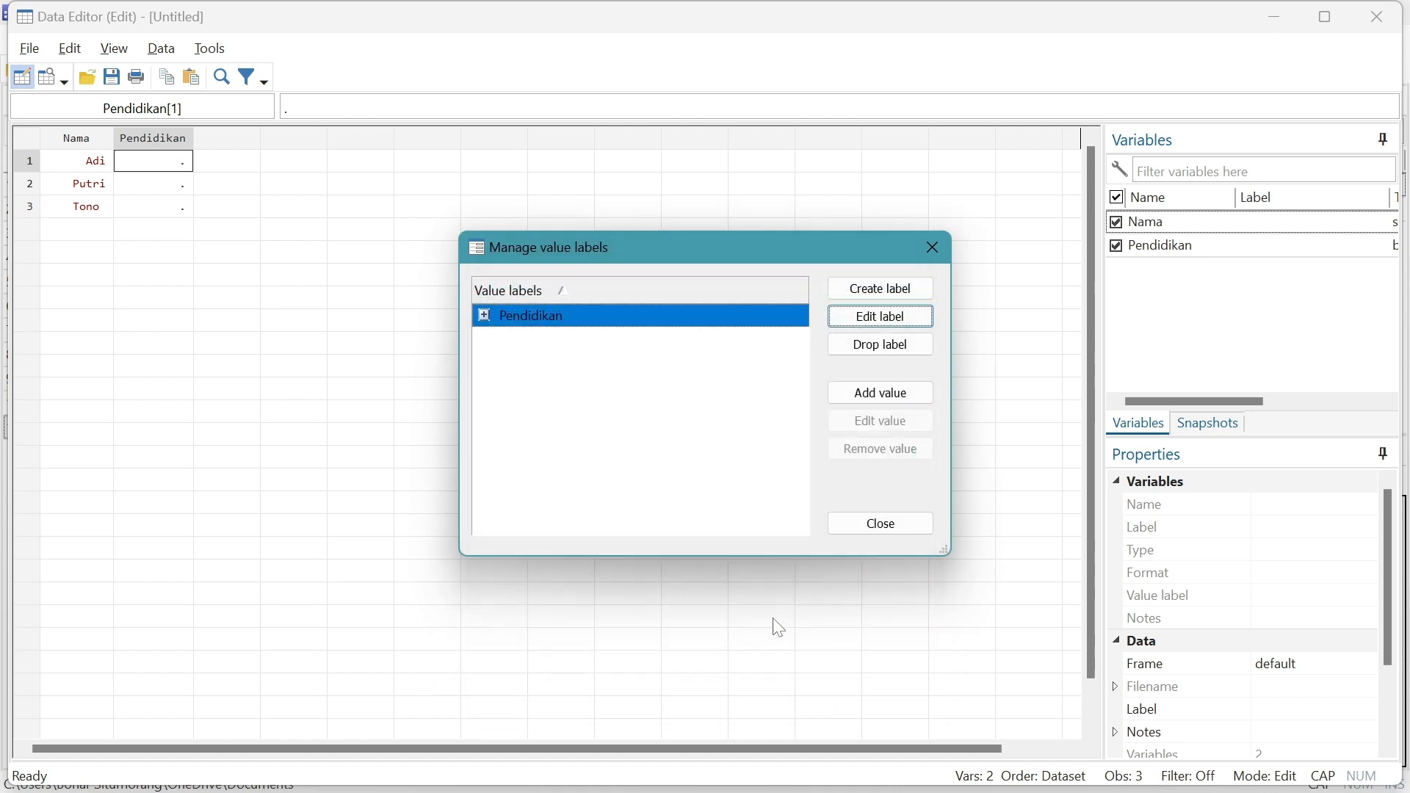
{"action": "left_click", "coordinate": [876, 523]}
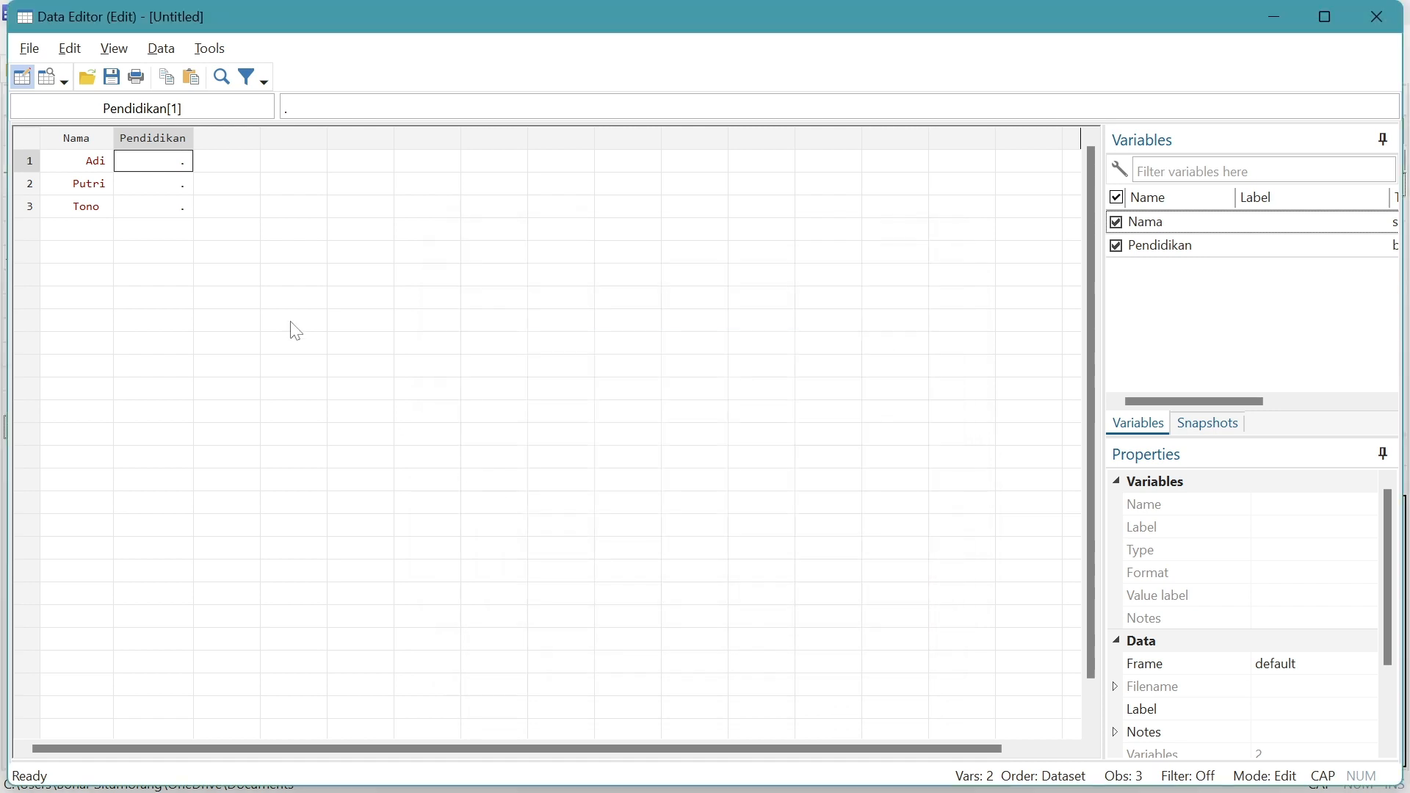
Enter the education codes 1, 2 and 3 in observations 1 to 3 of the Pendidikan variable.
{"action": "left_click", "coordinate": [171, 188]}
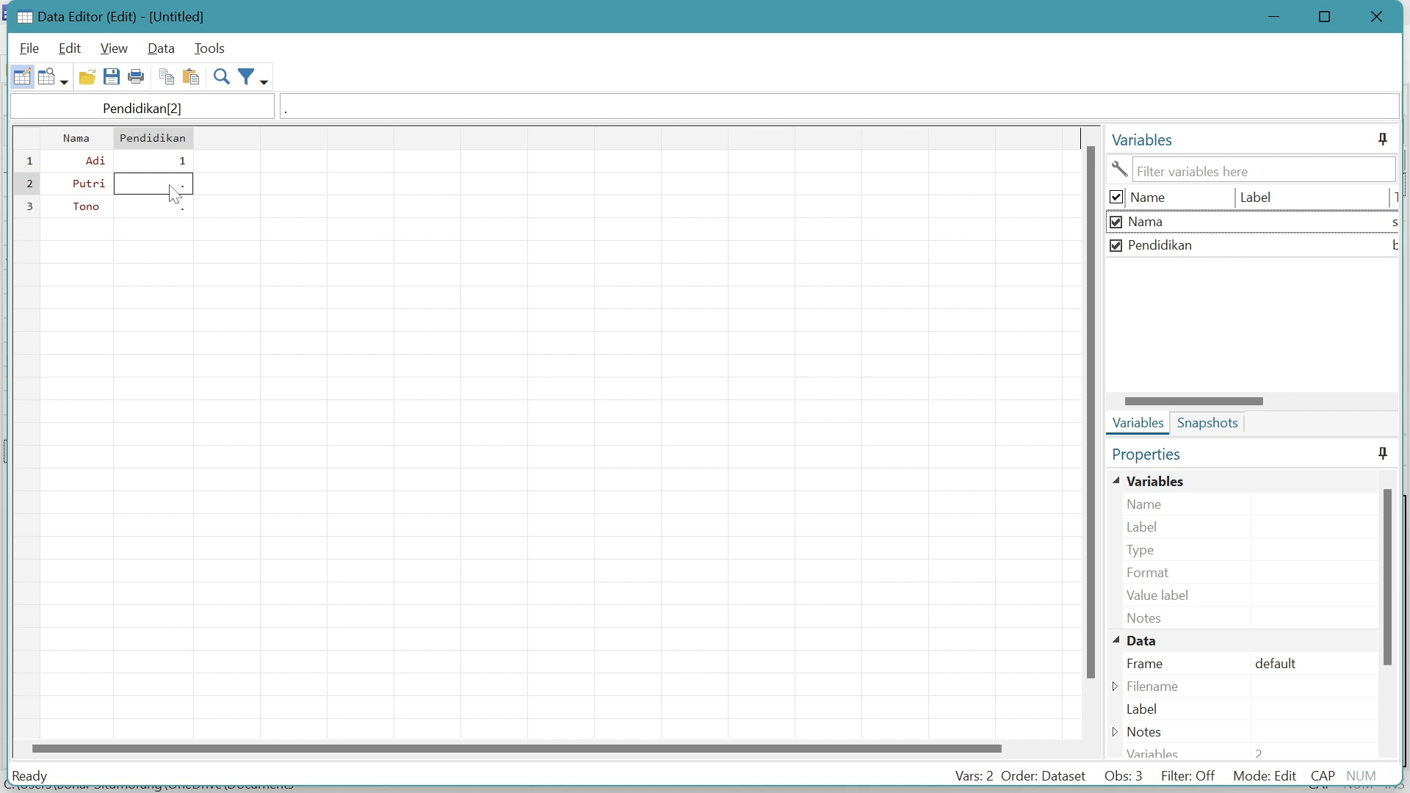
{"action": "type", "text": "2"}
{"action": "left_click", "coordinate": [171, 209]}
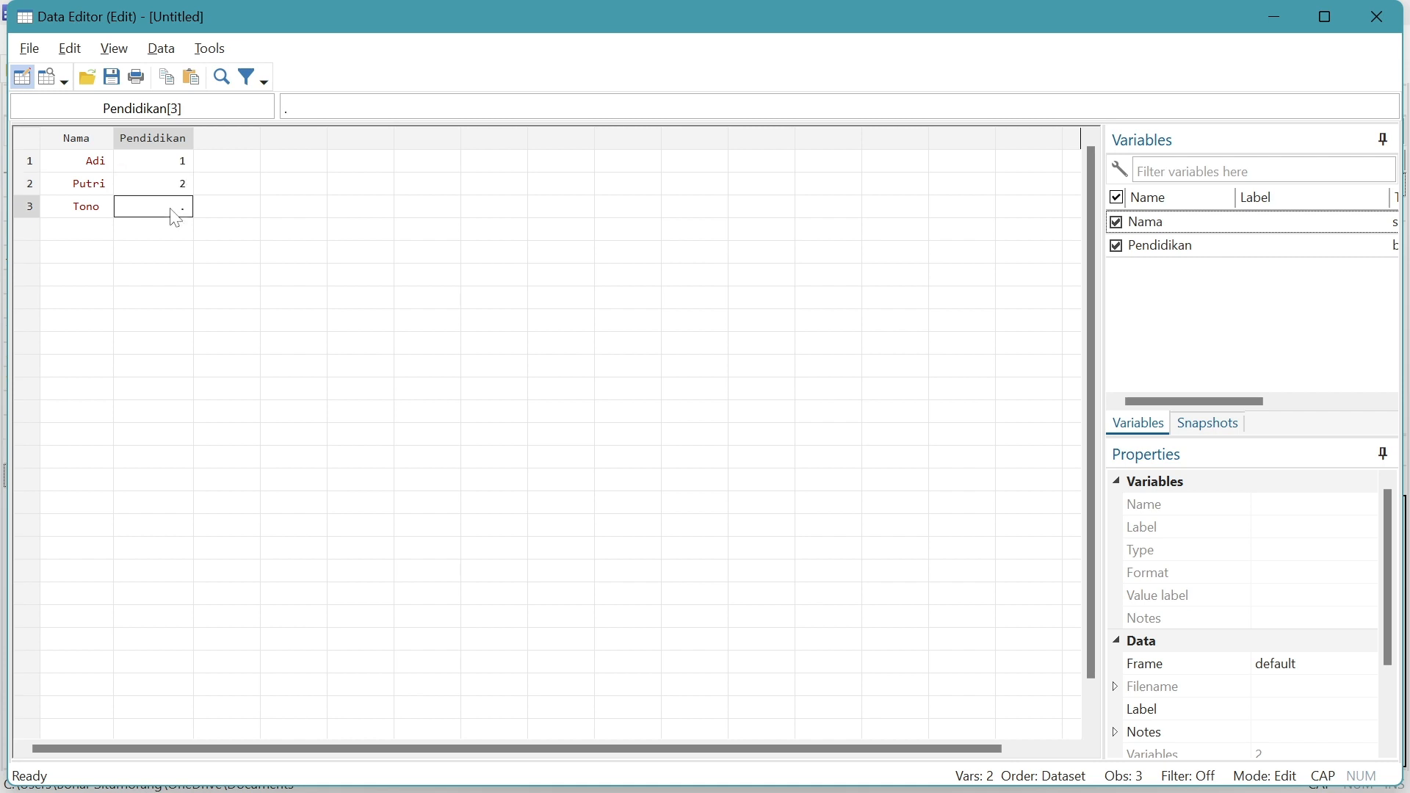
{"action": "type", "text": "3"}
Add a fourth observation with the respondent's first name in Nama and the code 4 in Pendidikan.
{"action": "left_click", "coordinate": [96, 236]}
{"action": "key", "text": "Caps_Lock"}
{"action": "type", "text": "Tini"}
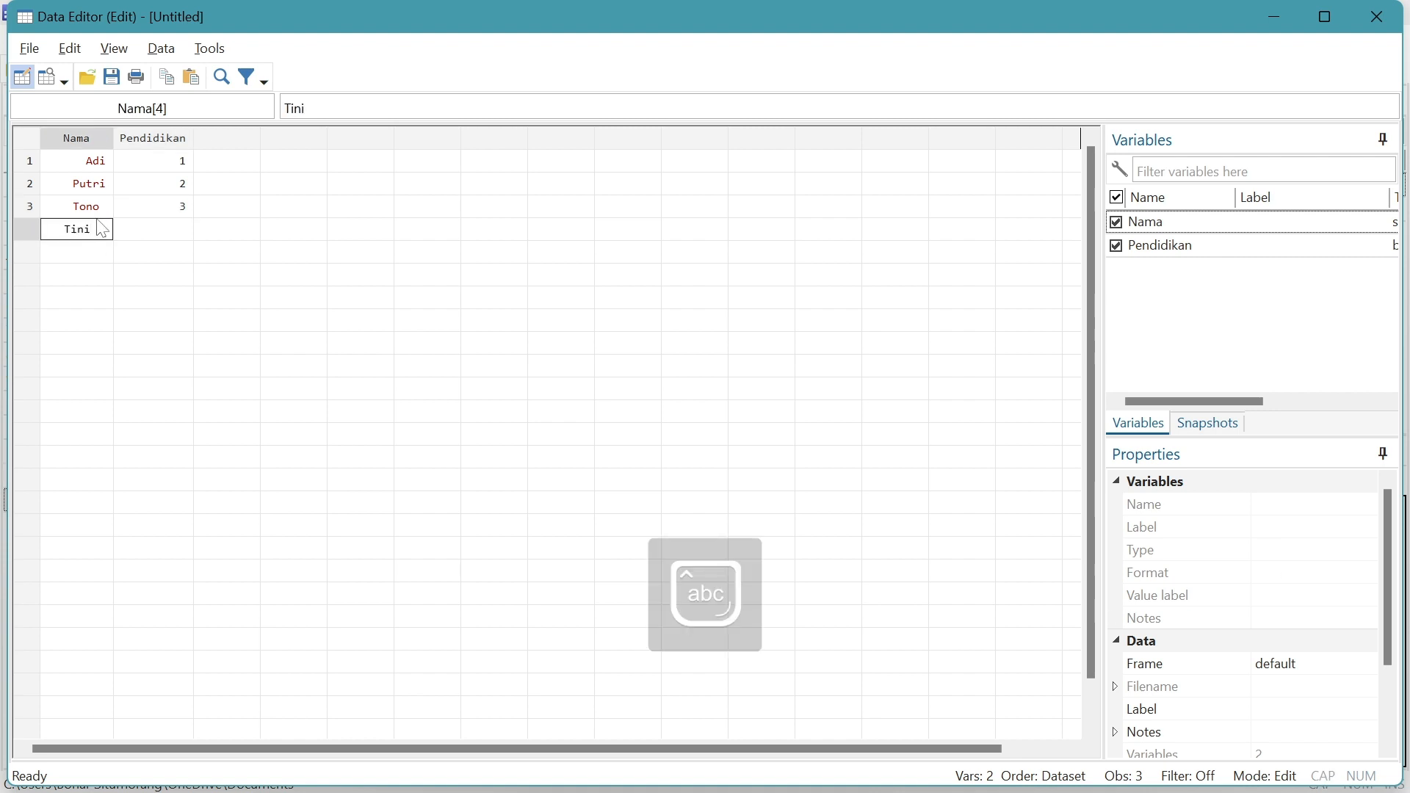
{"action": "left_click", "coordinate": [167, 251]}
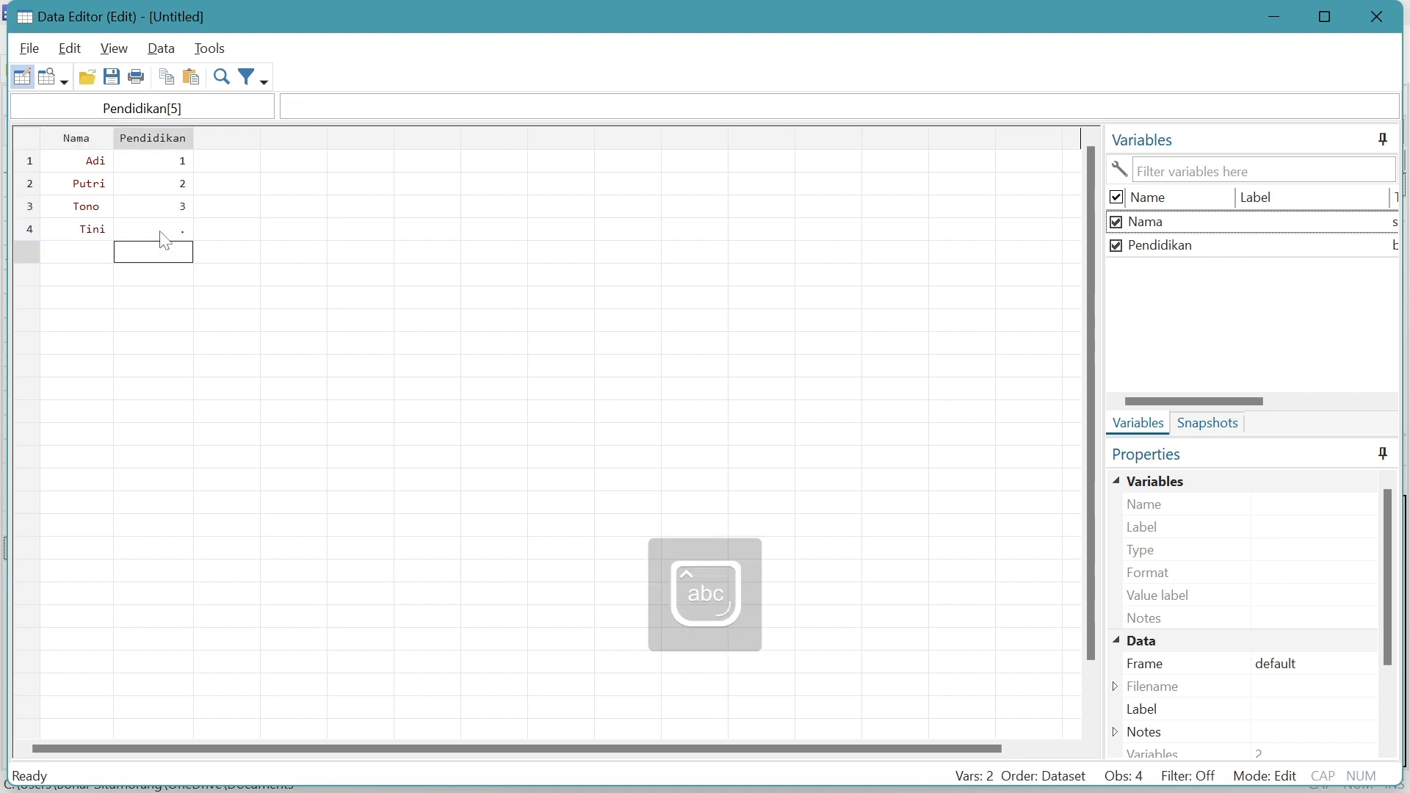
{"action": "left_click", "coordinate": [162, 230]}
{"action": "type", "text": "4"}
{"action": "left_click", "coordinate": [270, 348]}
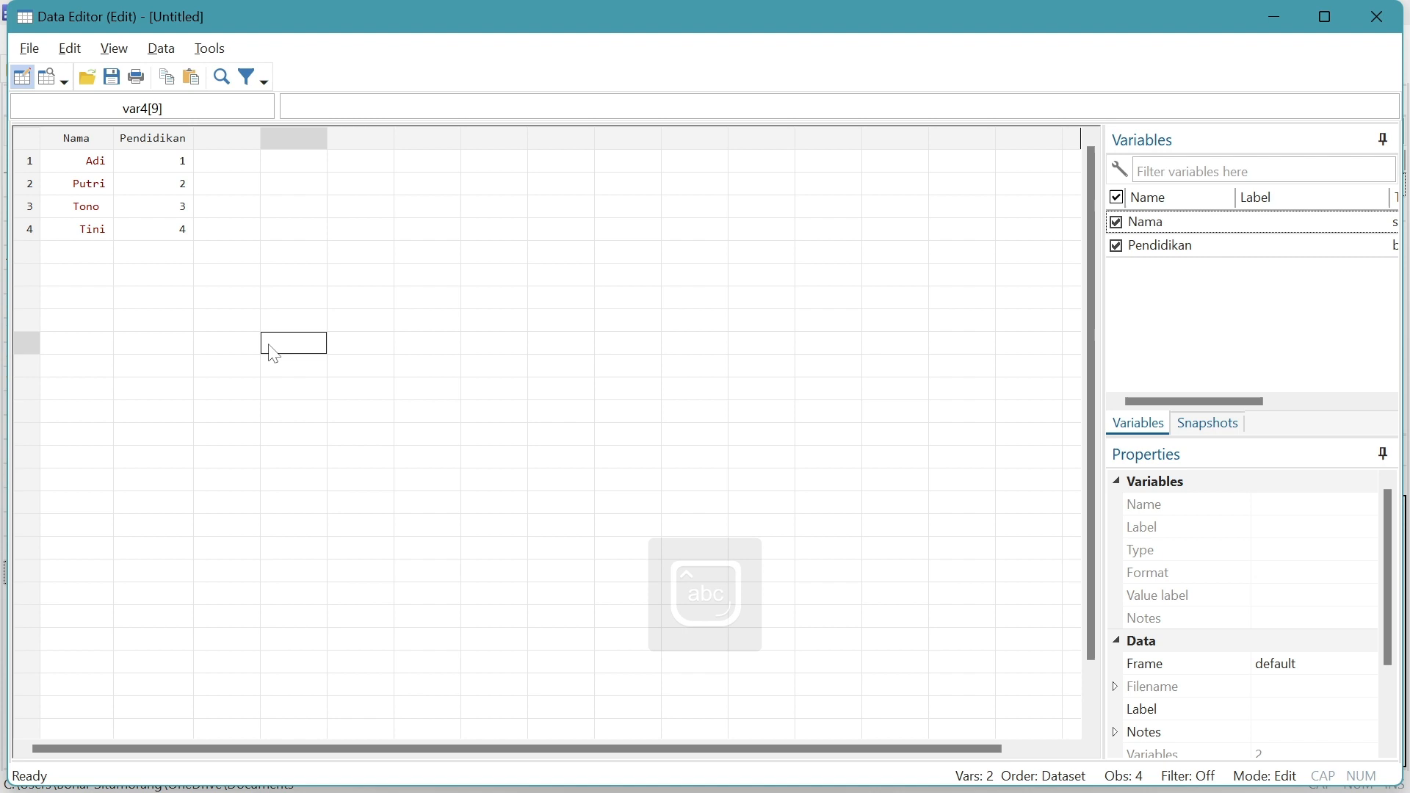
Attach the Pendidikan value label to the Pendidikan variable.
{"action": "left_click", "coordinate": [156, 140]}
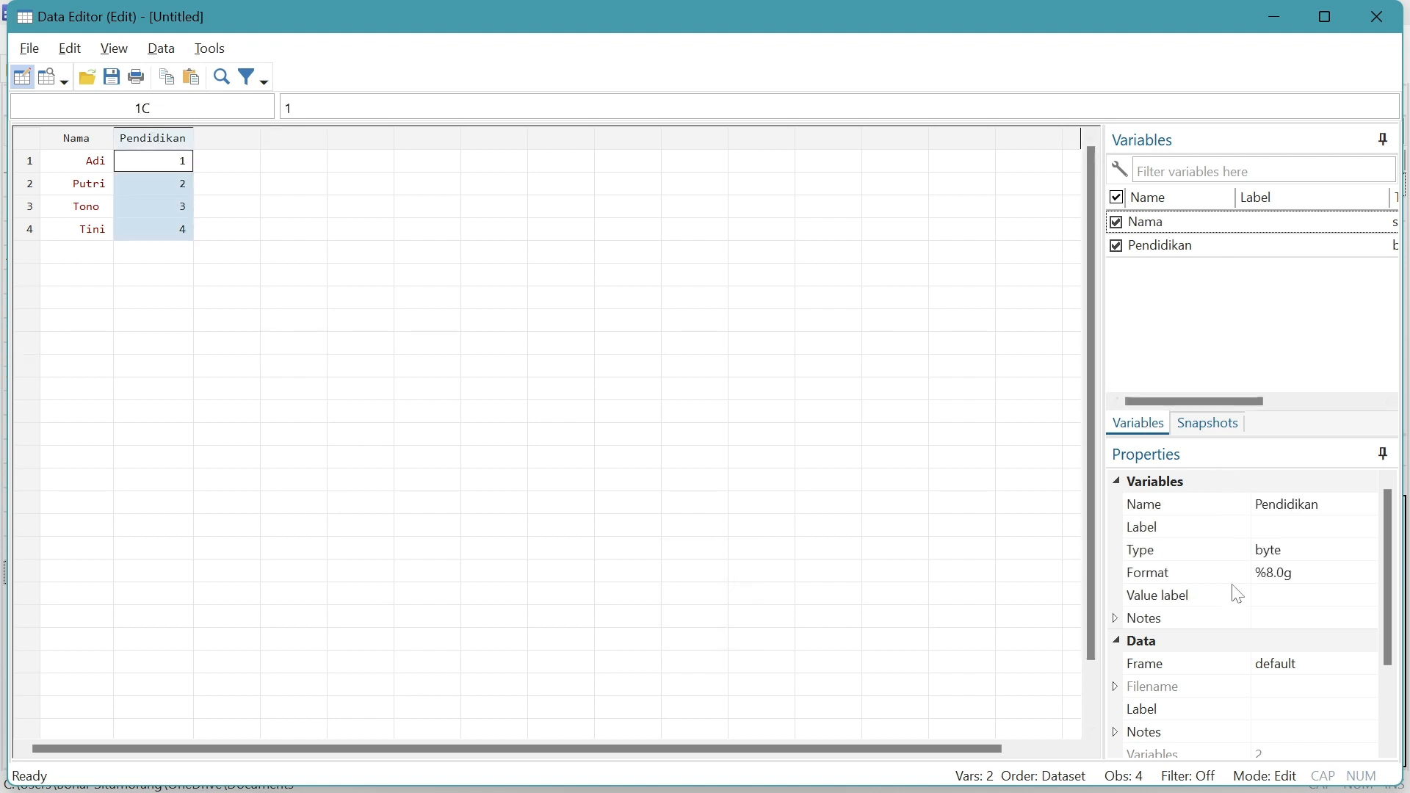
{"action": "left_click", "coordinate": [1220, 601]}
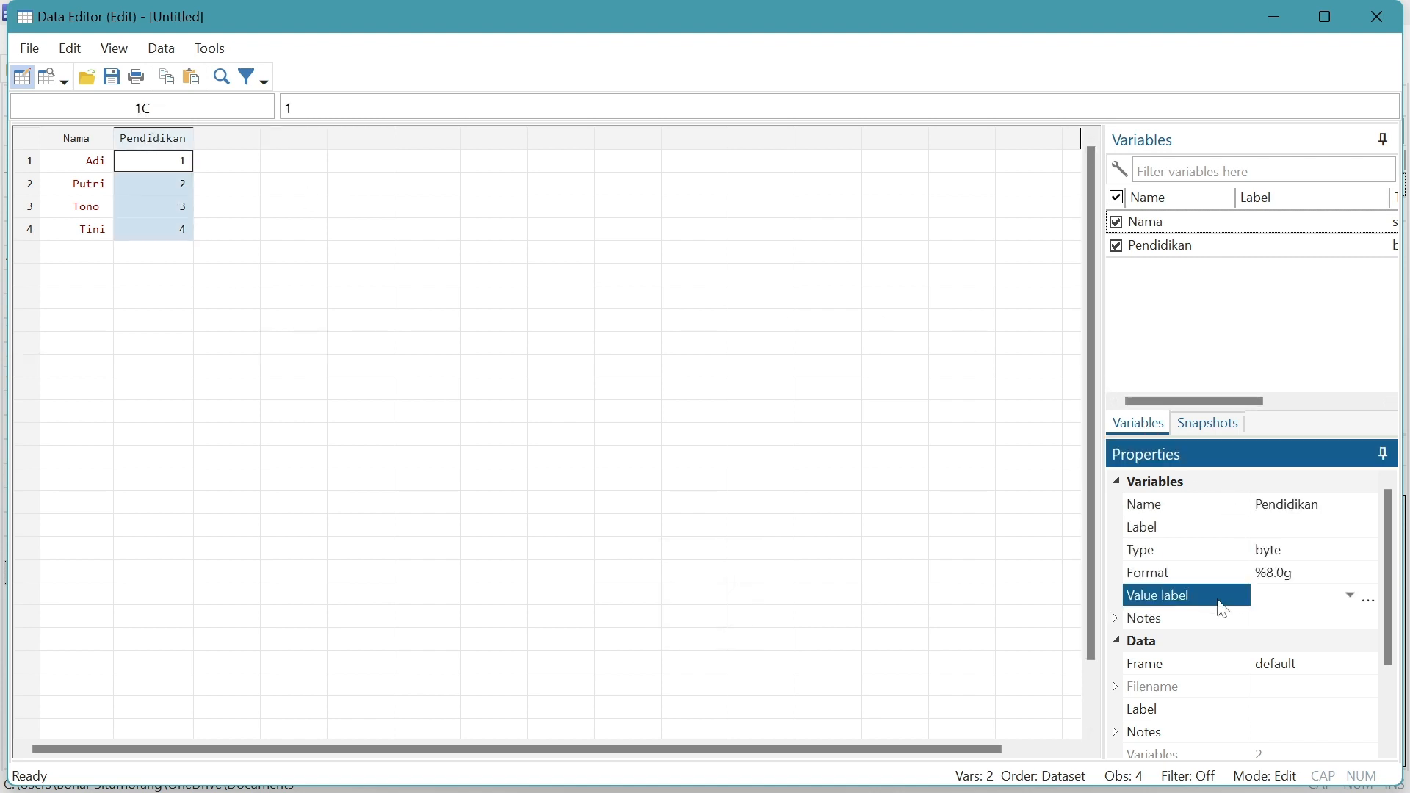
{"action": "left_click", "coordinate": [1349, 598]}
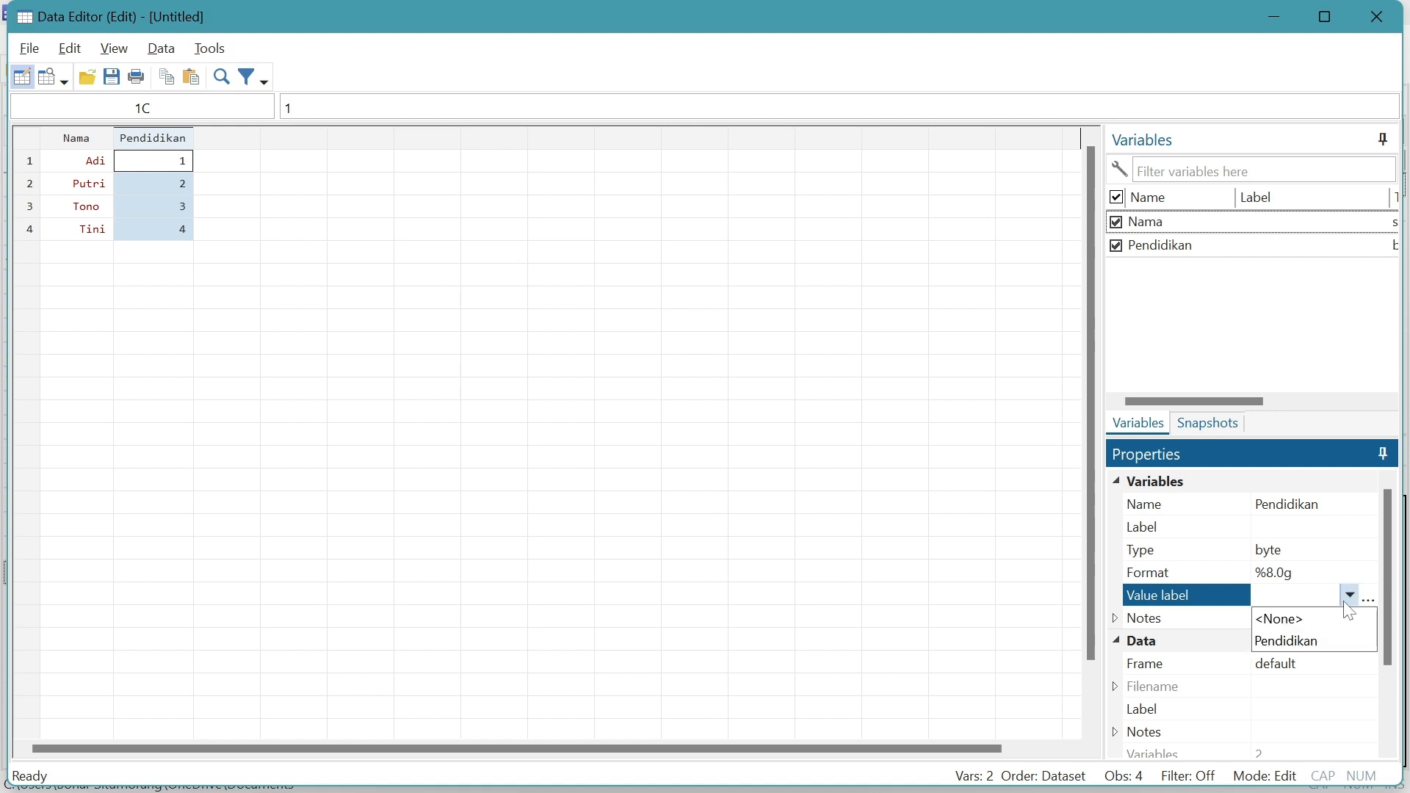
{"action": "left_click", "coordinate": [1287, 641]}
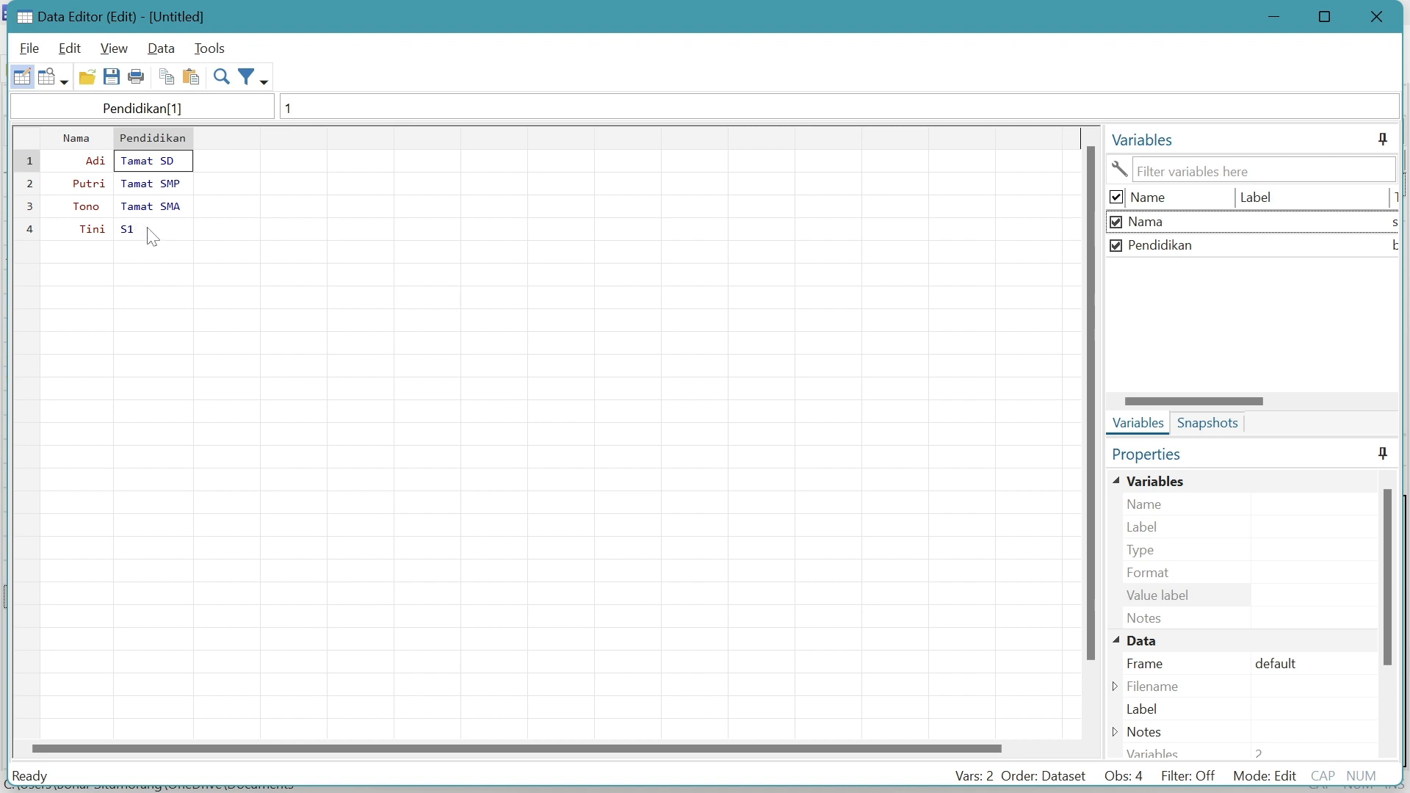
{"action": "left_click", "coordinate": [267, 233]}
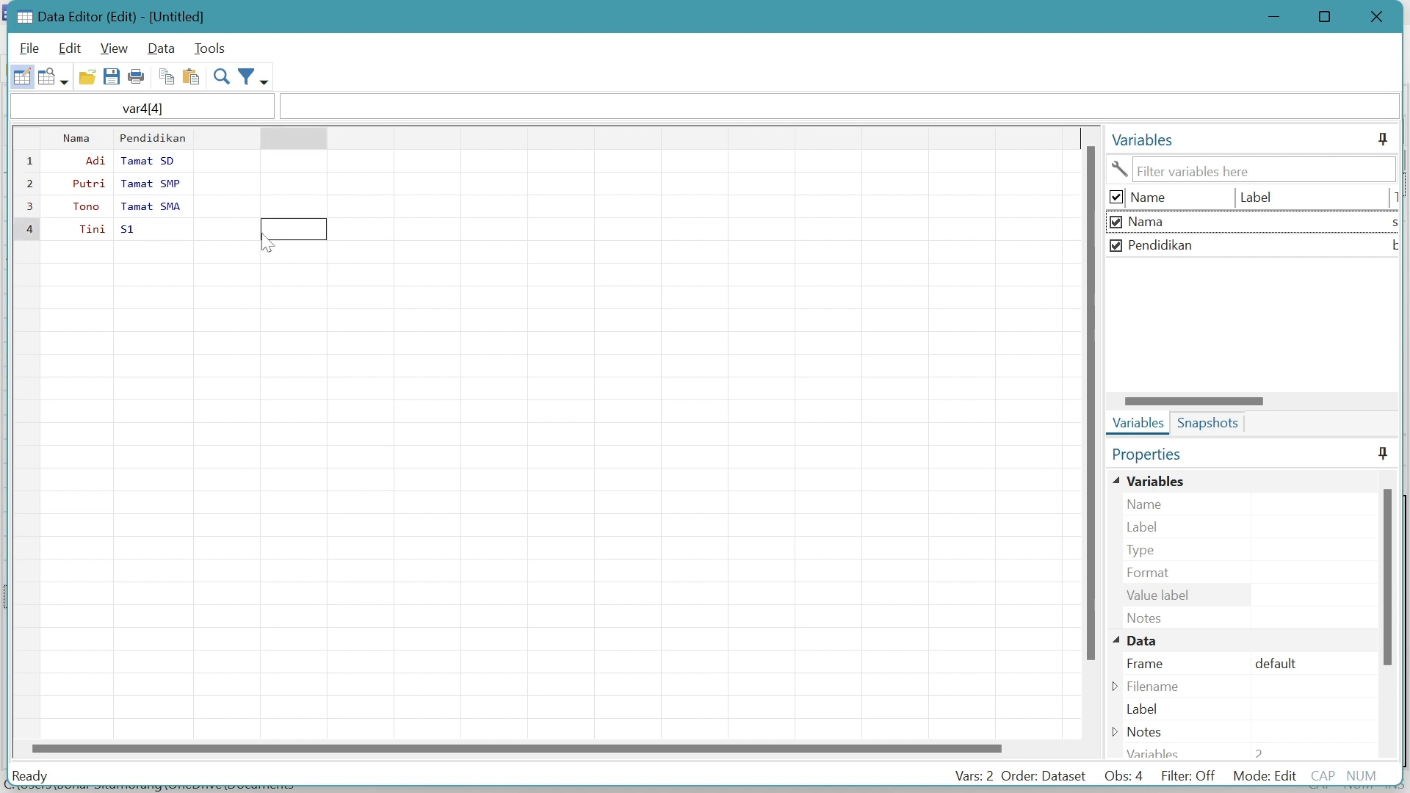
Start inserting a new variable in the empty column beside Pendidikan.
{"action": "left_click", "coordinate": [176, 139]}
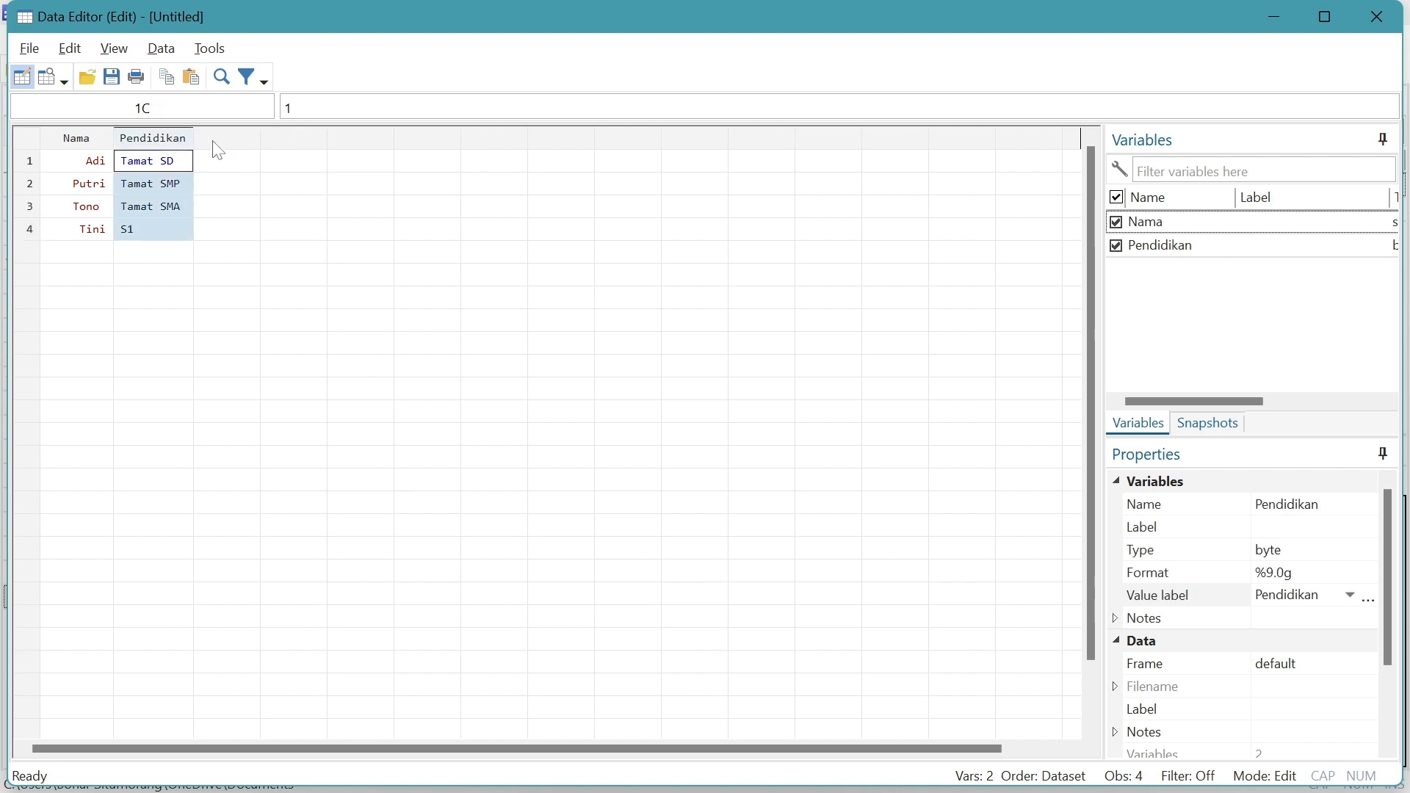
{"action": "left_click", "coordinate": [215, 142]}
{"action": "right_click", "coordinate": [217, 147]}
{"action": "mouse_move", "coordinate": [305, 282]}
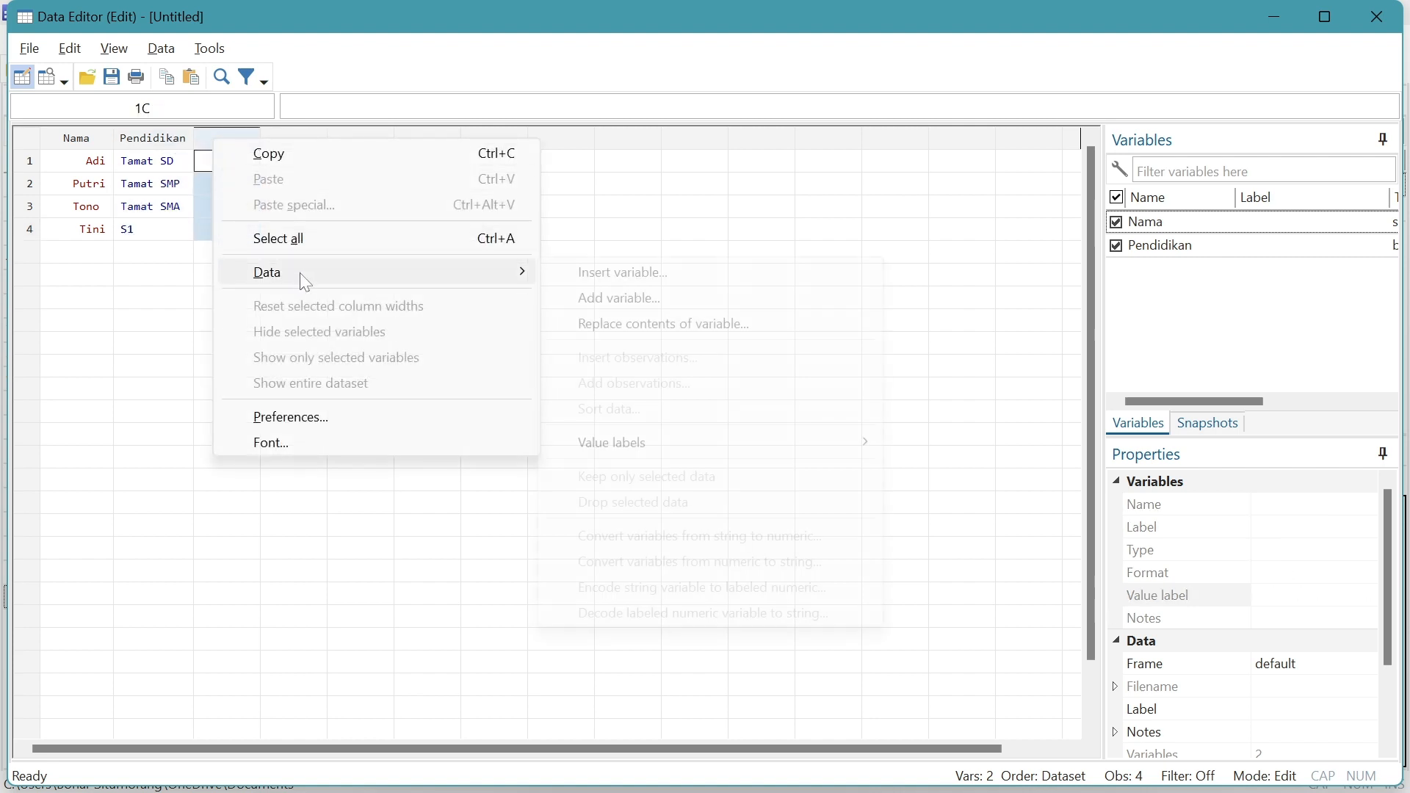
{"action": "left_click", "coordinate": [652, 275]}
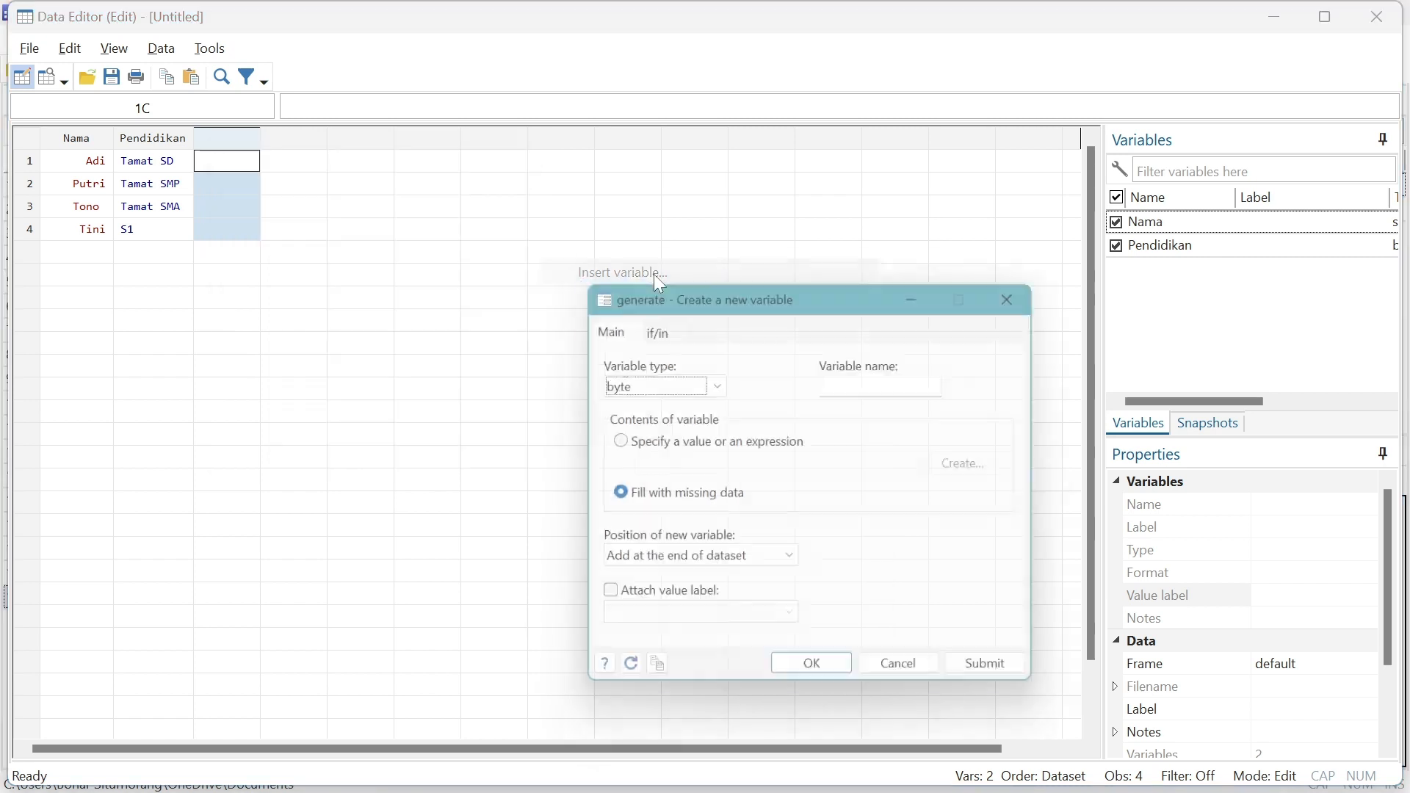
{"action": "left_click", "coordinate": [718, 383]}
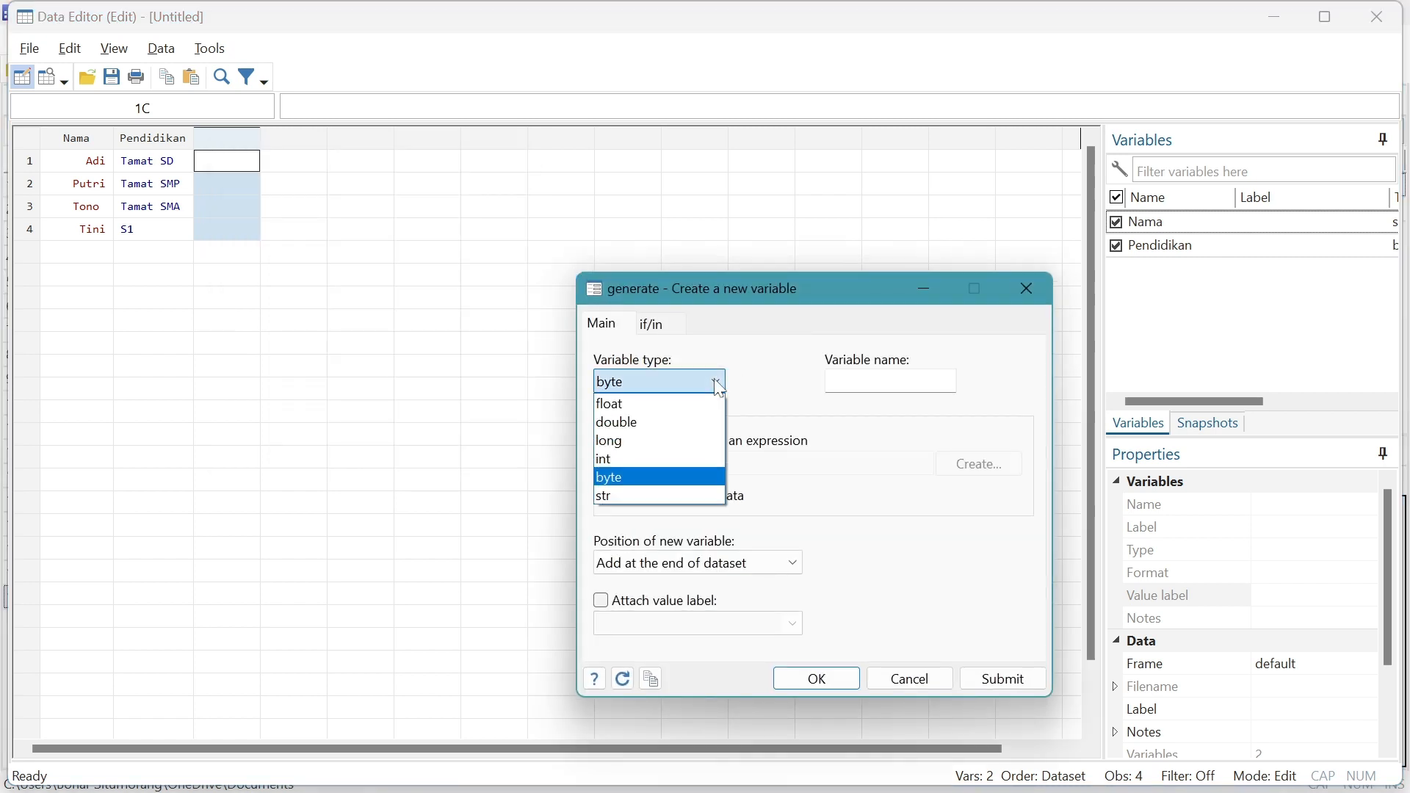
{"action": "left_click", "coordinate": [641, 404]}
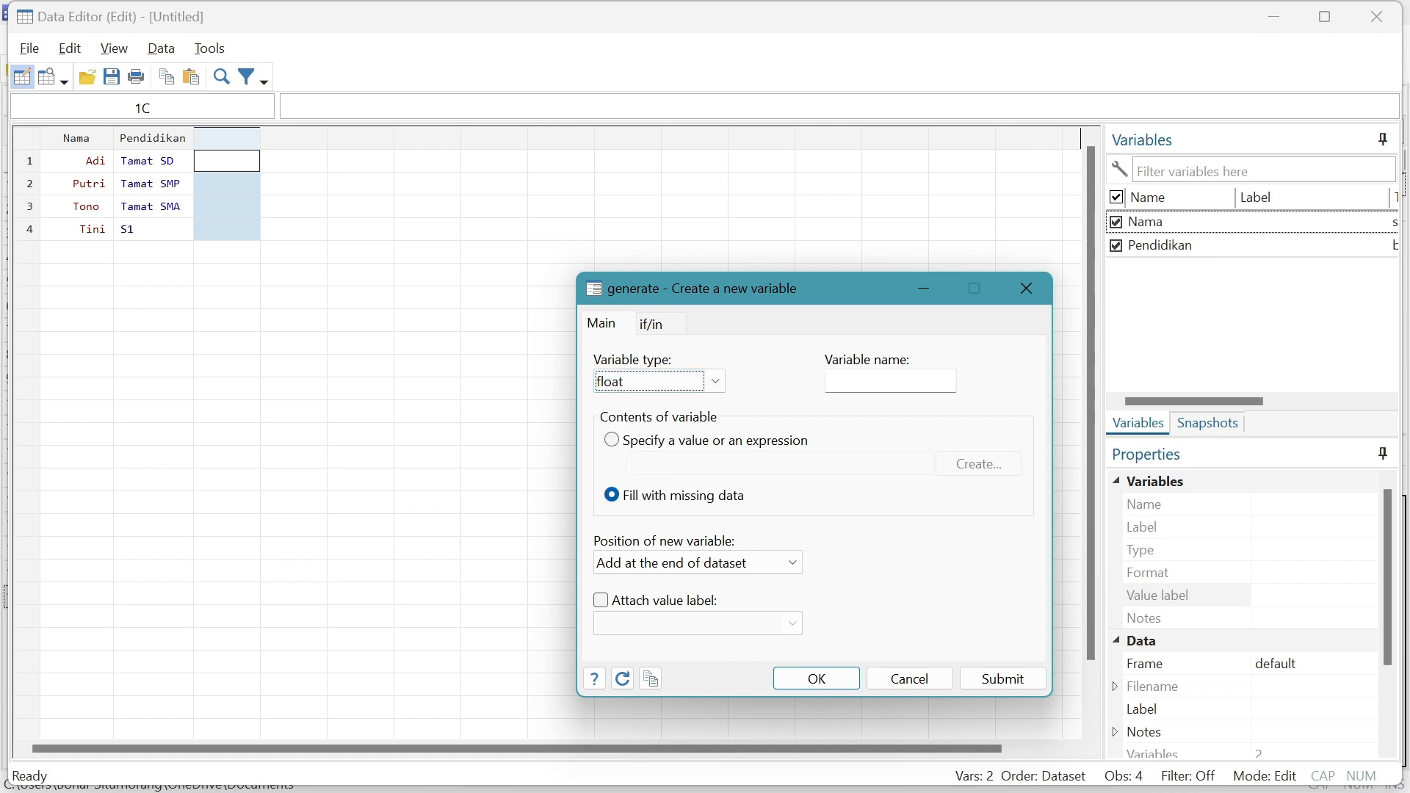
{"action": "key", "text": "Tab"}
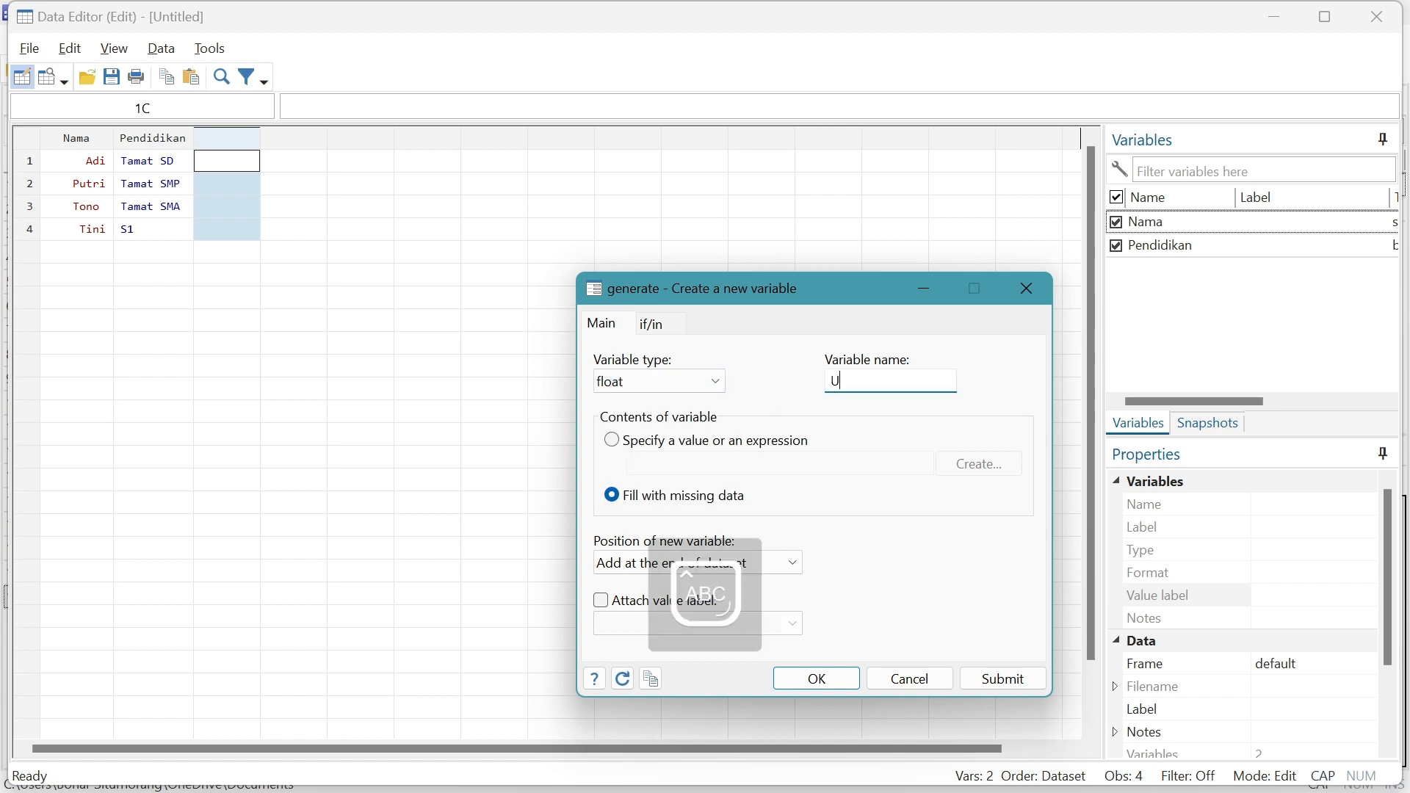
Create the new variable as type int with the name Usia, filled with missing data at the end of the dataset.
{"action": "left_click", "coordinate": [724, 389]}
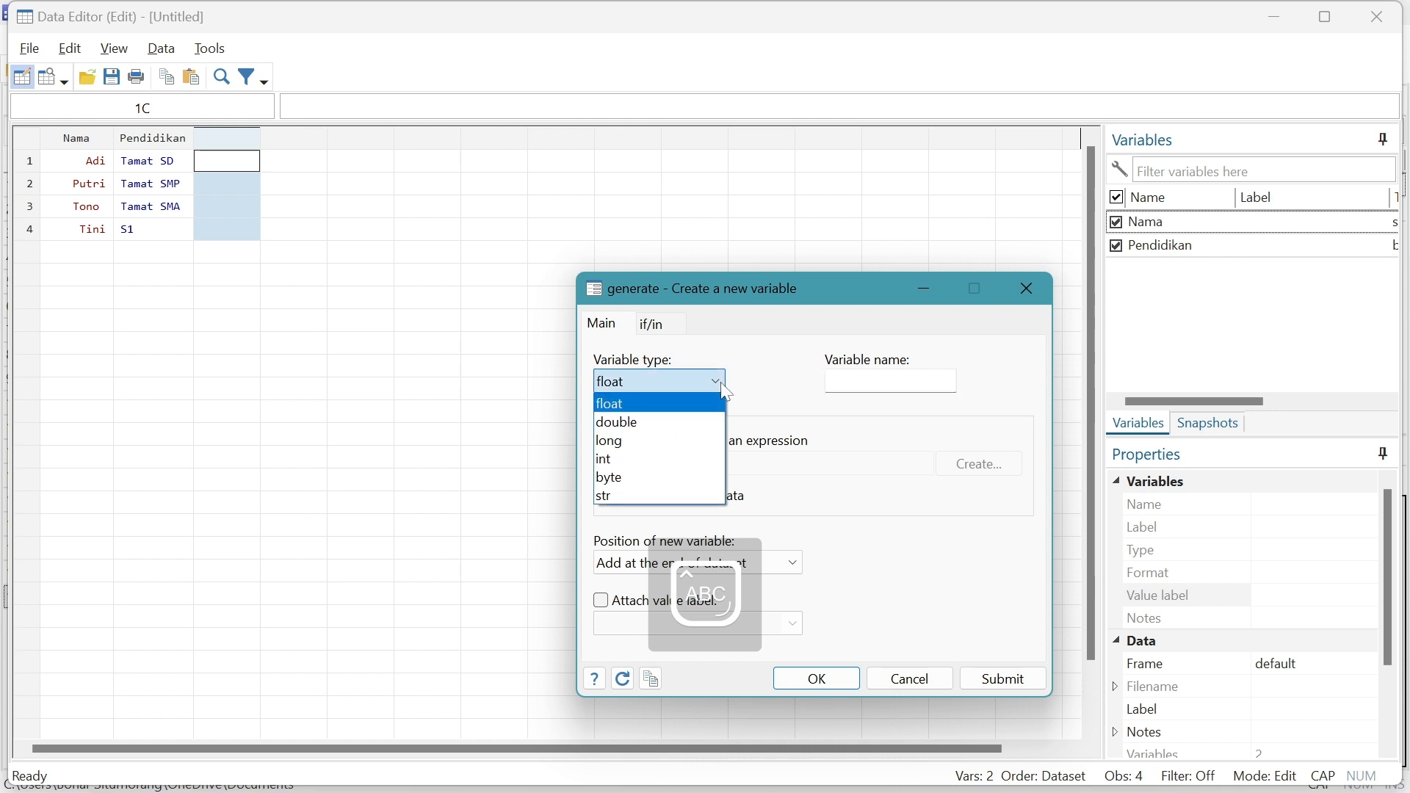
{"action": "left_click", "coordinate": [676, 461]}
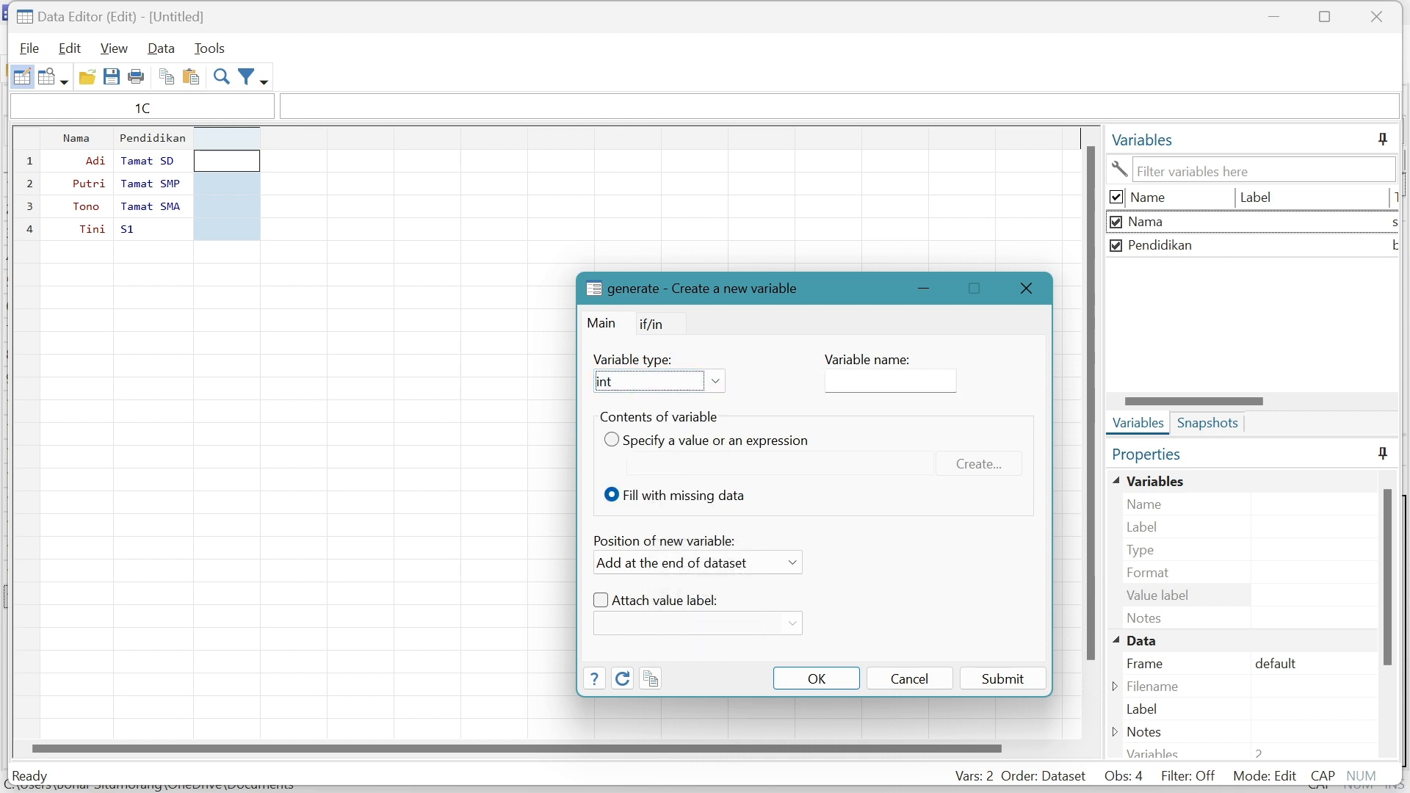
{"action": "left_click", "coordinate": [882, 382]}
{"action": "type", "text": "U"}
{"action": "key", "text": "Caps_Lock"}
{"action": "type", "text": "sia"}
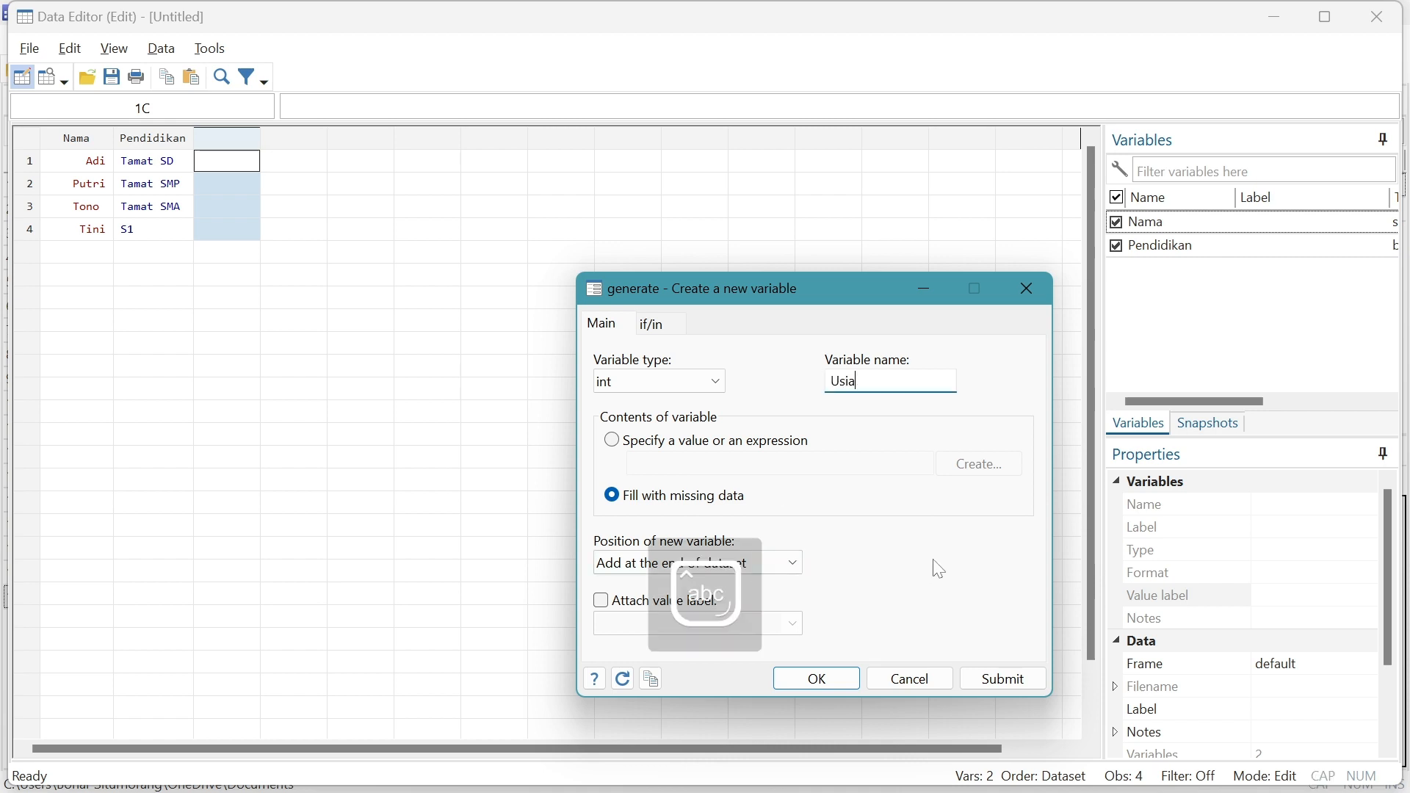
{"action": "left_click", "coordinate": [833, 679]}
Enter the ages 12 and 13 in observations 1 and 2 of the Usia variable.
{"action": "type", "text": "12"}
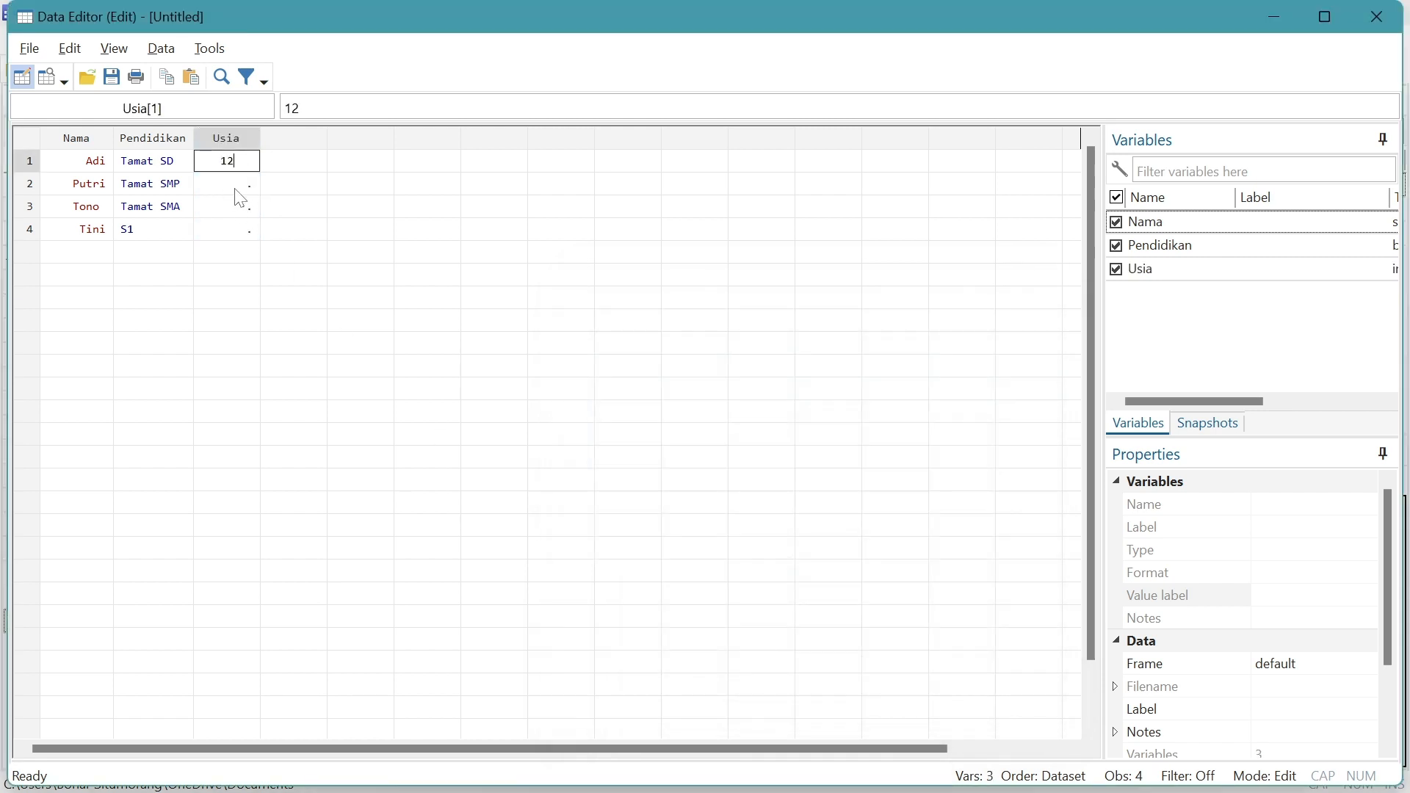
{"action": "key", "text": "Return"}
{"action": "type", "text": "13"}
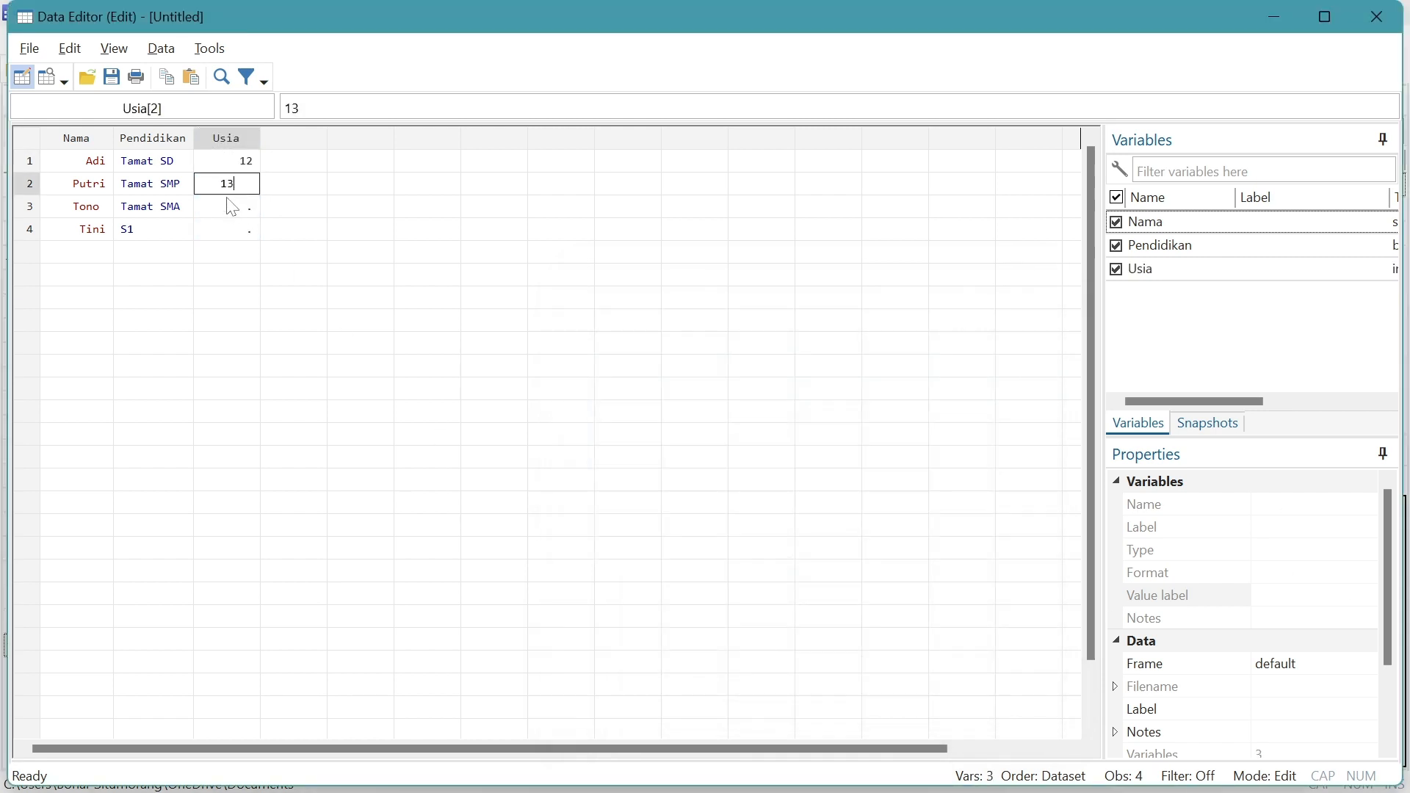
{"action": "key", "text": "Return"}
Set the age in observation 1 of the Usia variable to 25.
{"action": "left_click", "coordinate": [244, 168]}
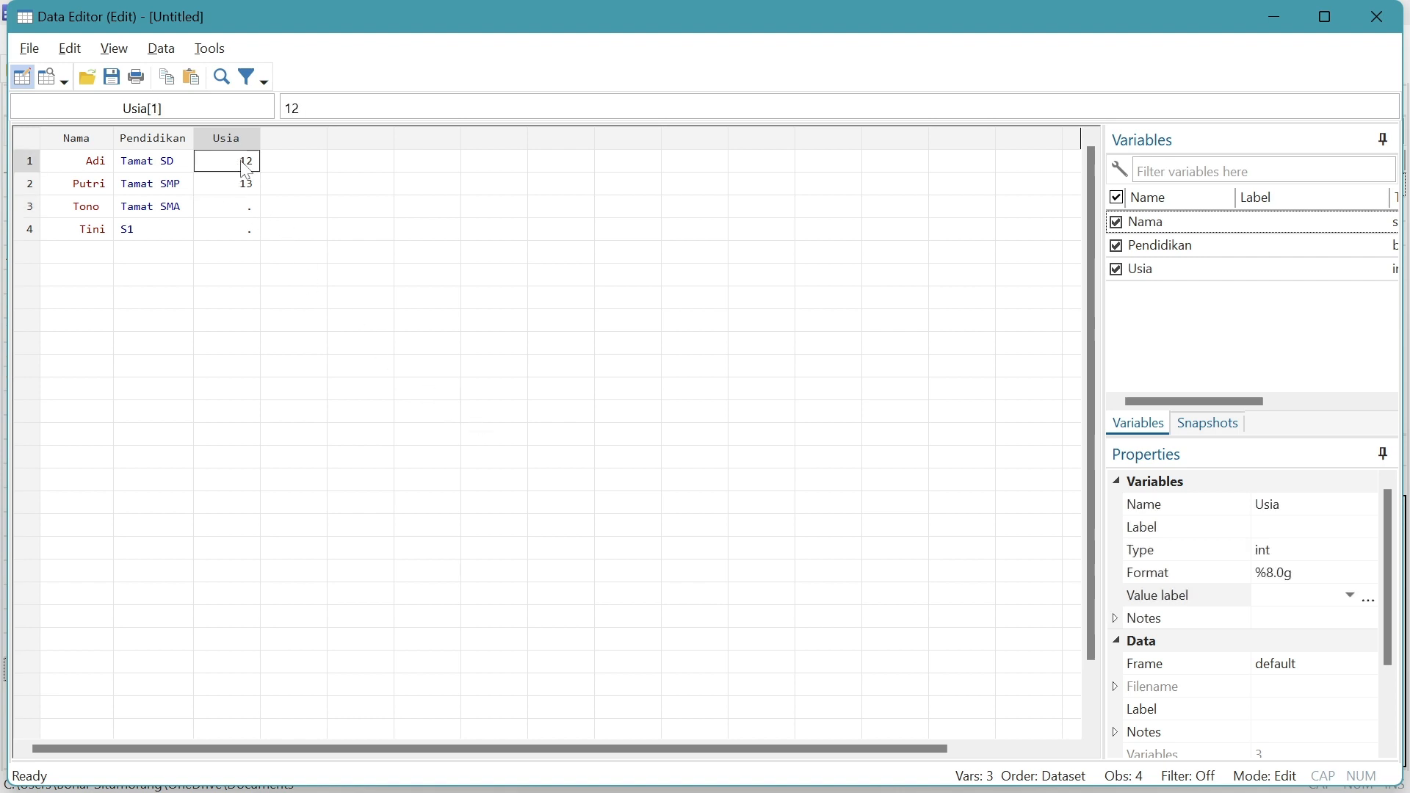
{"action": "type", "text": "25"}
{"action": "left_click", "coordinate": [223, 185]}
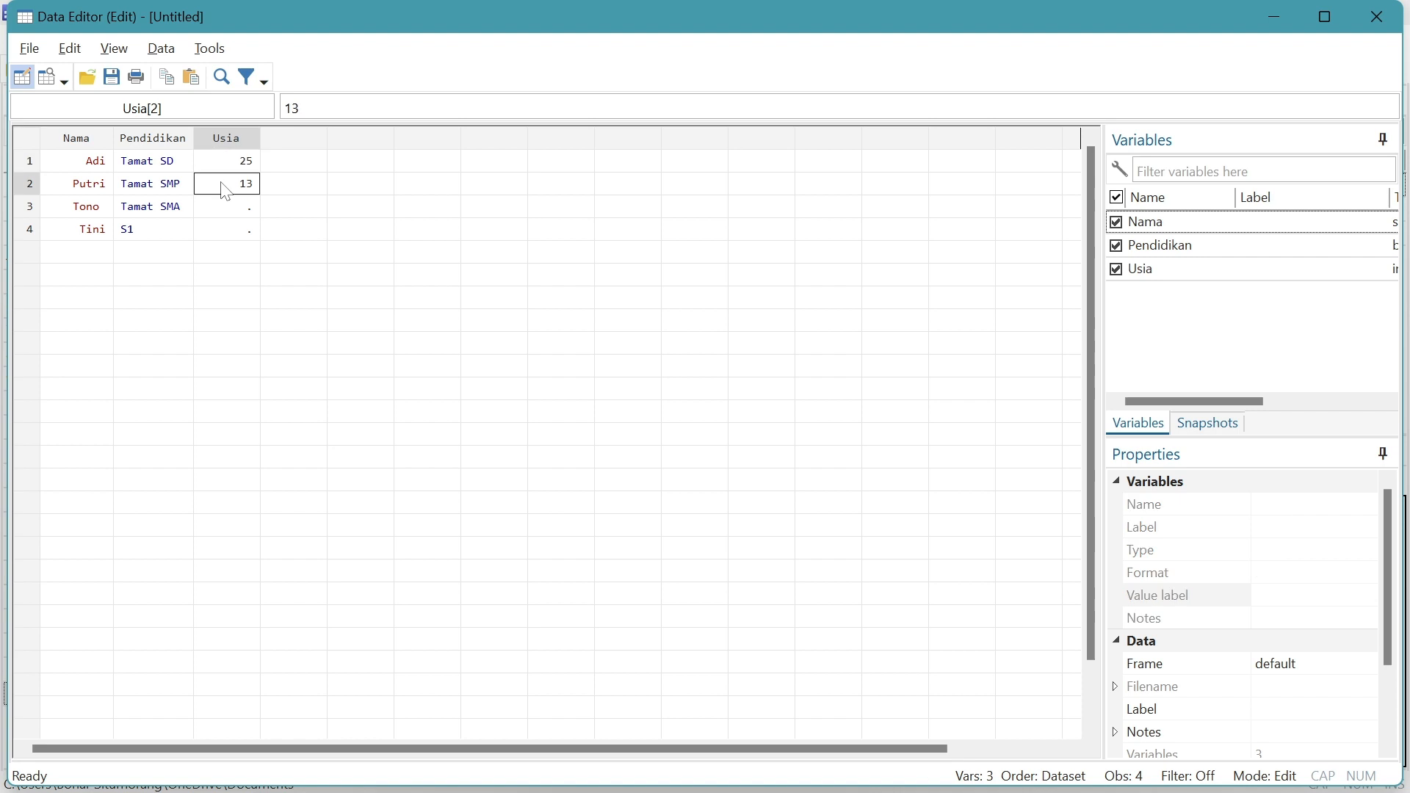
Enter the ages 26, 27 and 30 in observations 2, 3 and 4 of the Usia variable.
{"action": "type", "text": "26"}
{"action": "left_click", "coordinate": [235, 207]}
{"action": "type", "text": "27"}
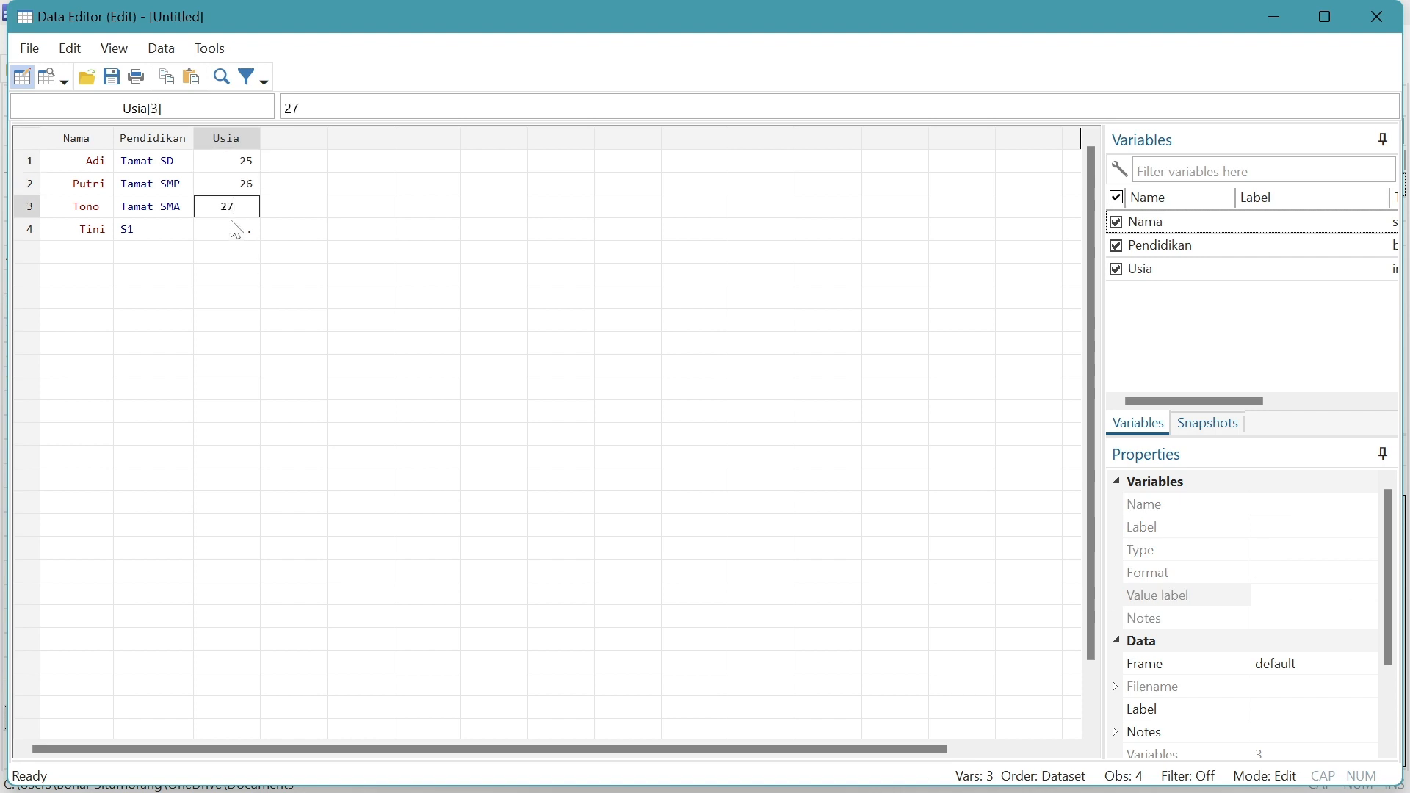
{"action": "left_click", "coordinate": [232, 223]}
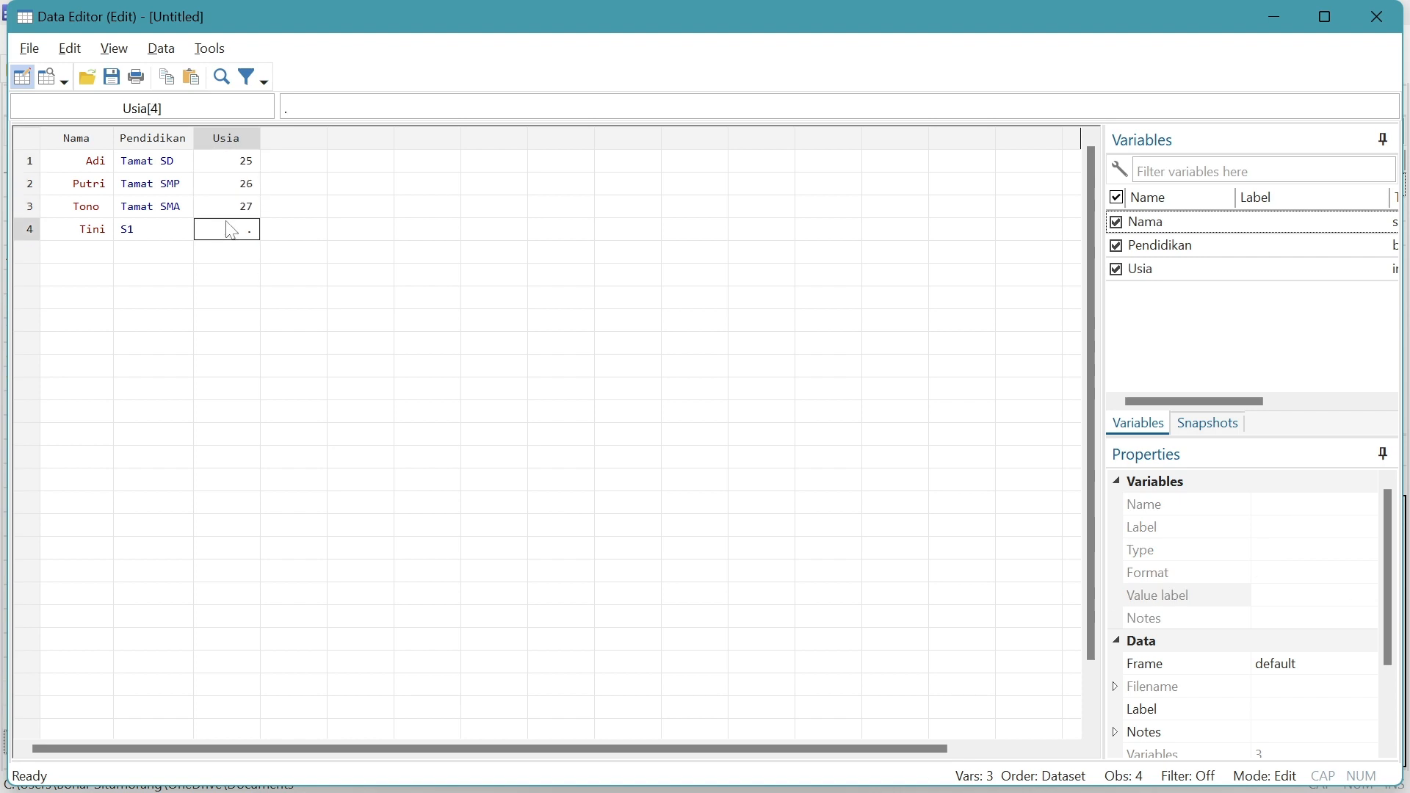
{"action": "type", "text": "30"}
{"action": "key", "text": "Tab"}
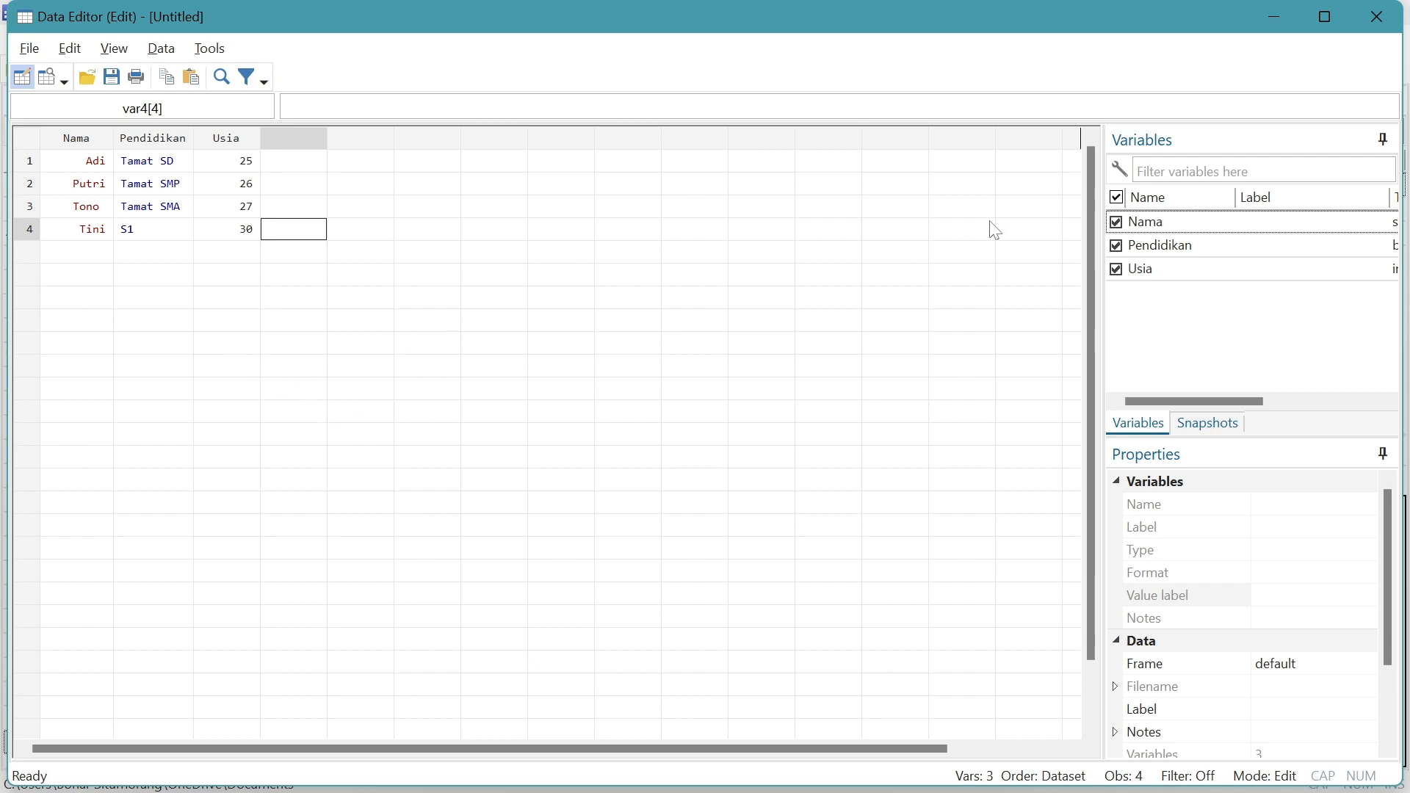
Switch to the Excel workbook Contoh Data.xlsx and examine the variable headings in row 1.
{"action": "left_click", "coordinate": [1271, 16]}
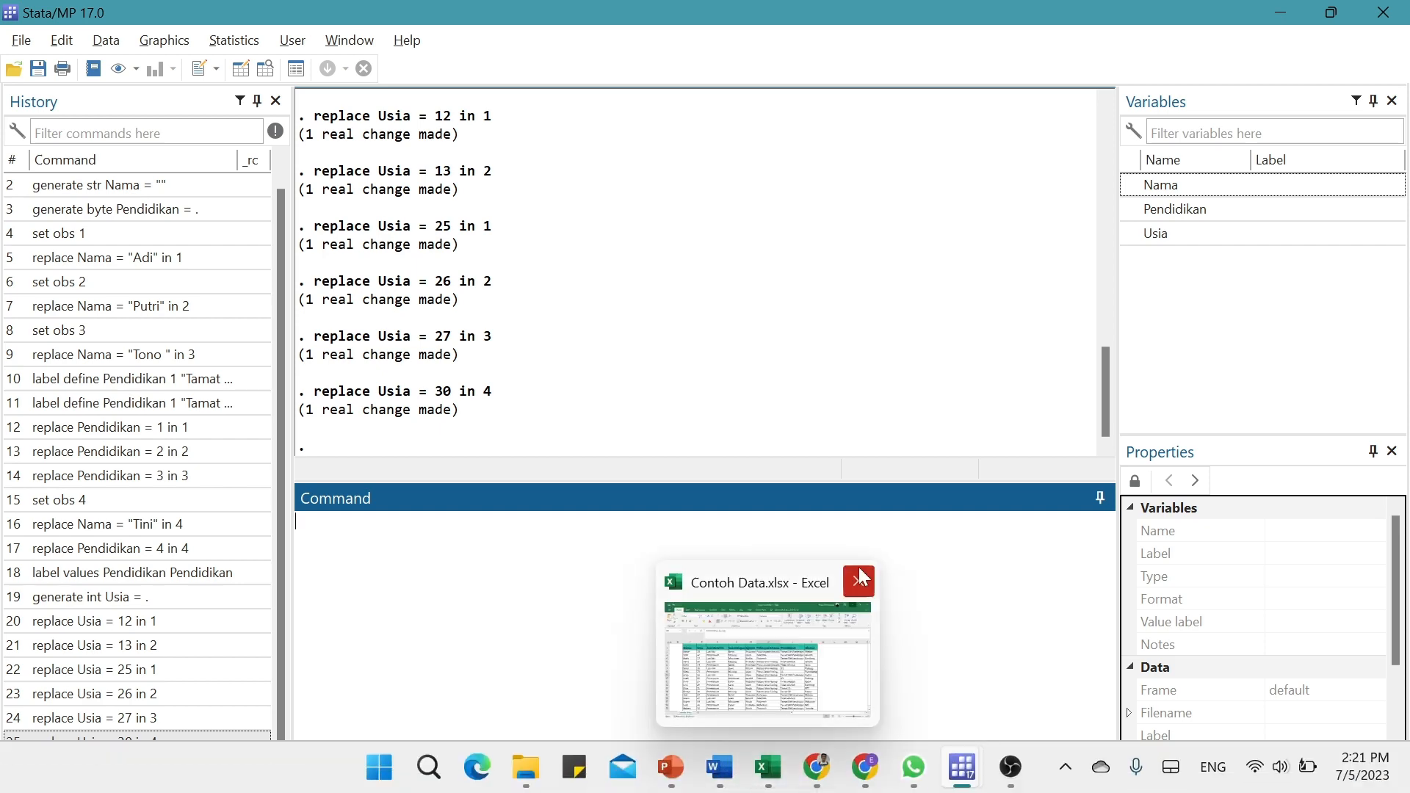
{"action": "left_click", "coordinate": [783, 768]}
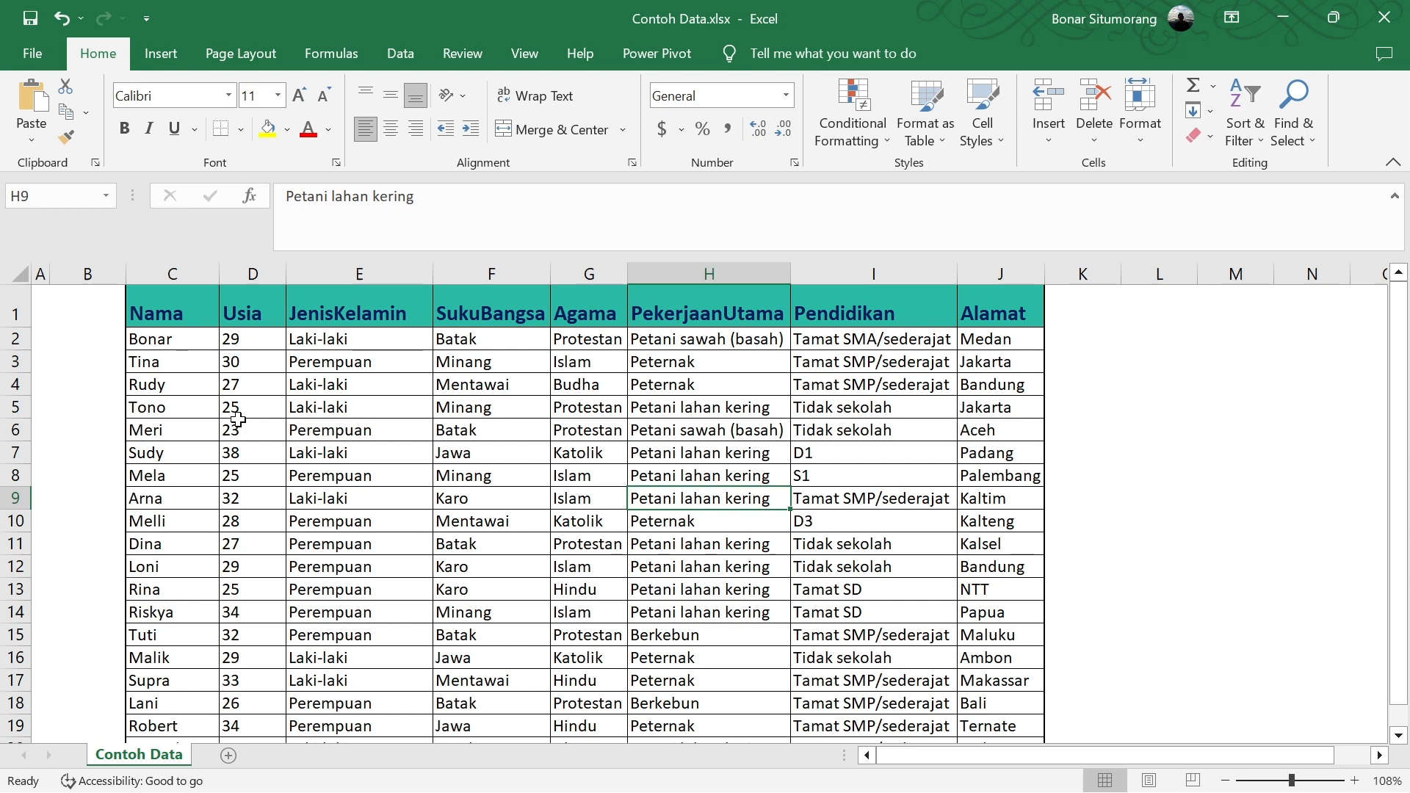
{"action": "left_click", "coordinate": [15, 314]}
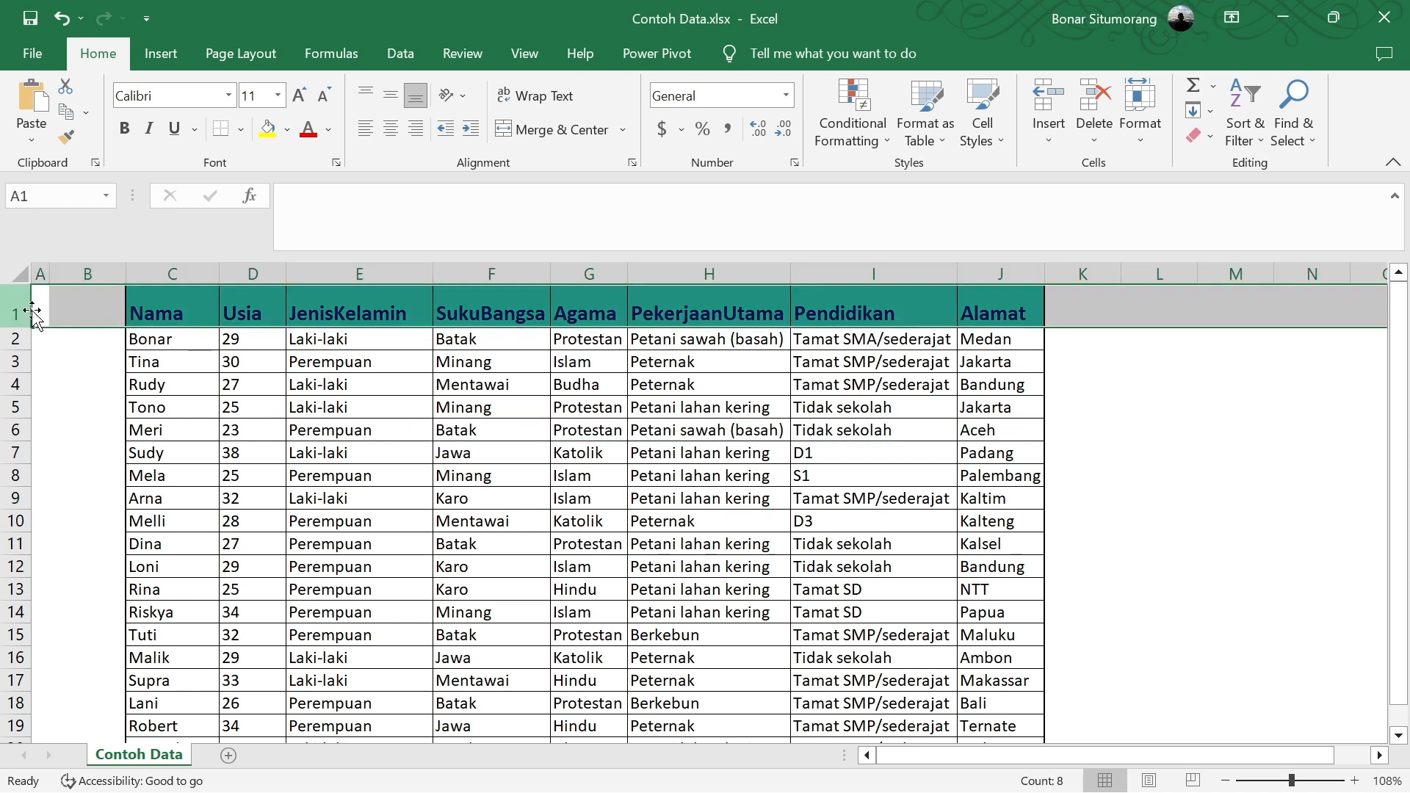
{"action": "left_click", "coordinate": [180, 314]}
{"action": "left_click", "coordinate": [229, 314]}
{"action": "left_click", "coordinate": [340, 315]}
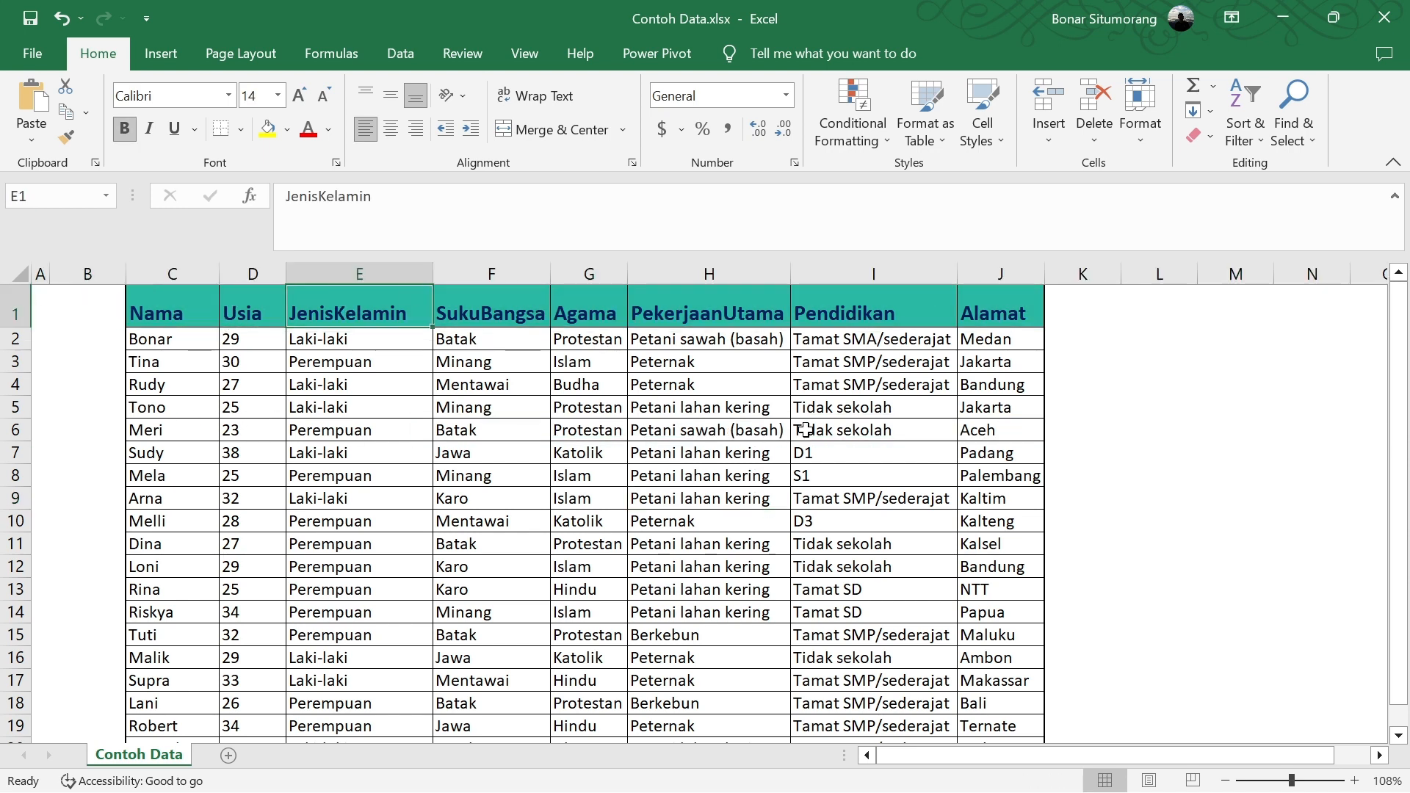
Examine the respondent records on the Contoh Data sheet down to row 21, and return to Stata.
{"action": "scroll", "coordinate": [516, 595], "scroll_direction": "down", "scroll_amount": 2}
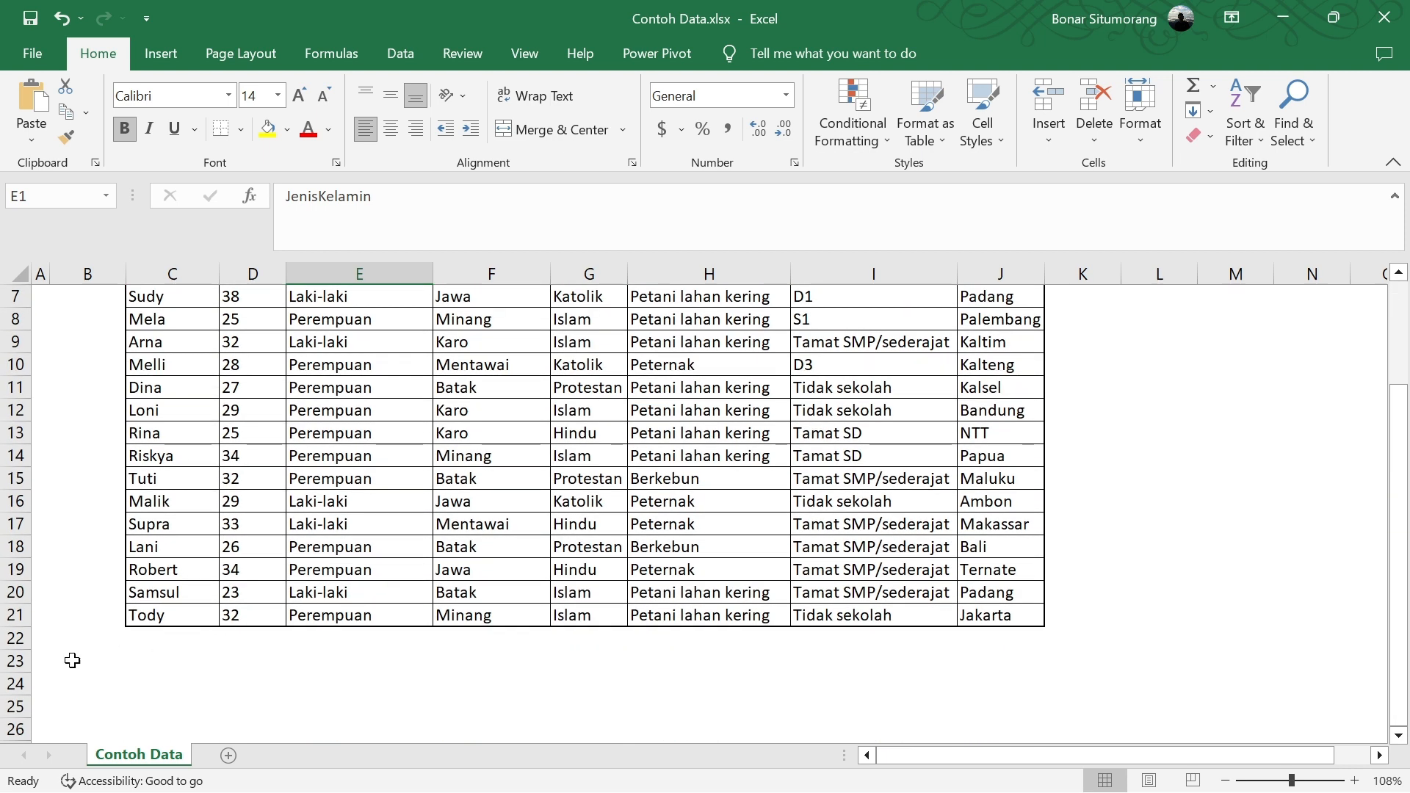
{"action": "left_click", "coordinate": [10, 615]}
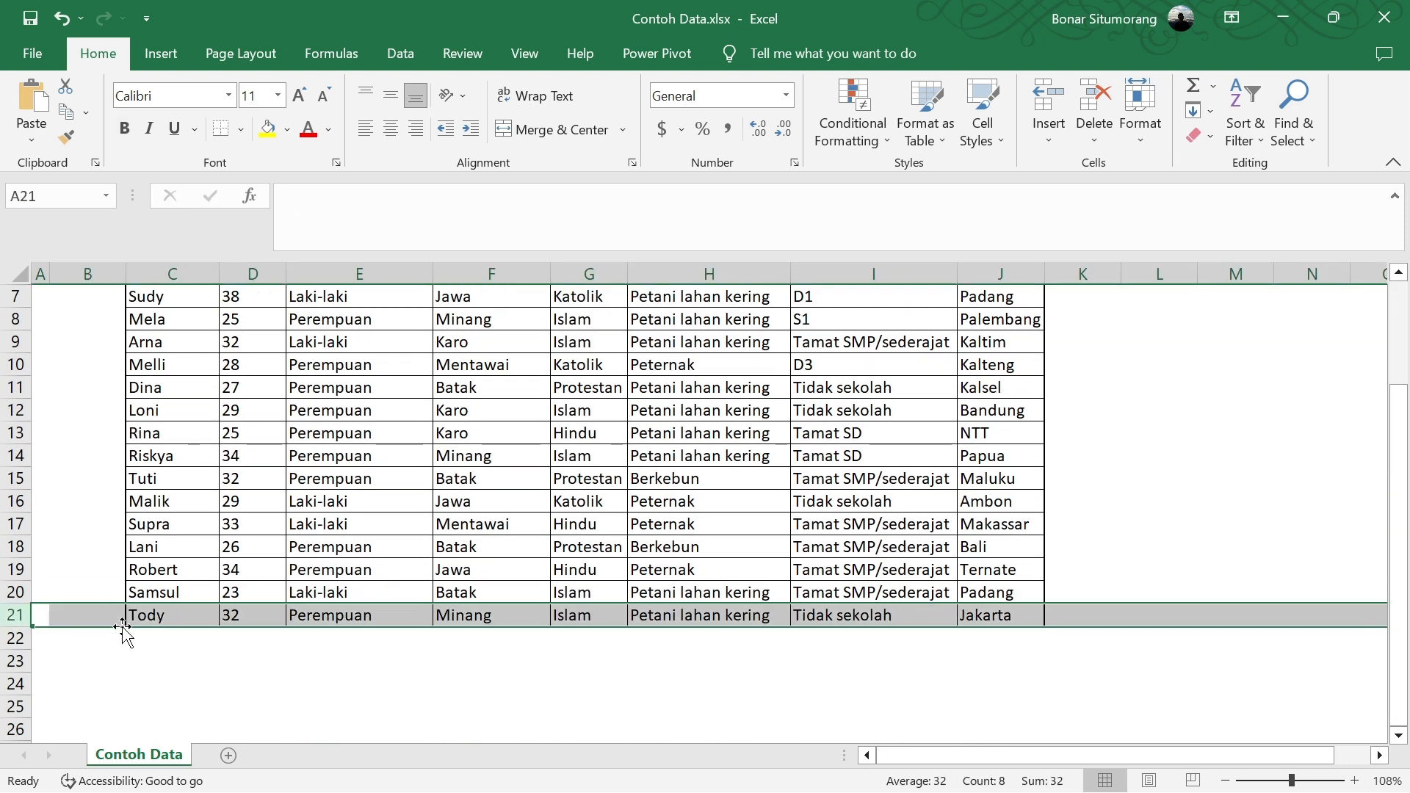
{"action": "scroll", "coordinate": [281, 623], "scroll_direction": "up", "scroll_amount": 2}
{"action": "scroll", "coordinate": [281, 621], "scroll_direction": "down", "scroll_amount": 2}
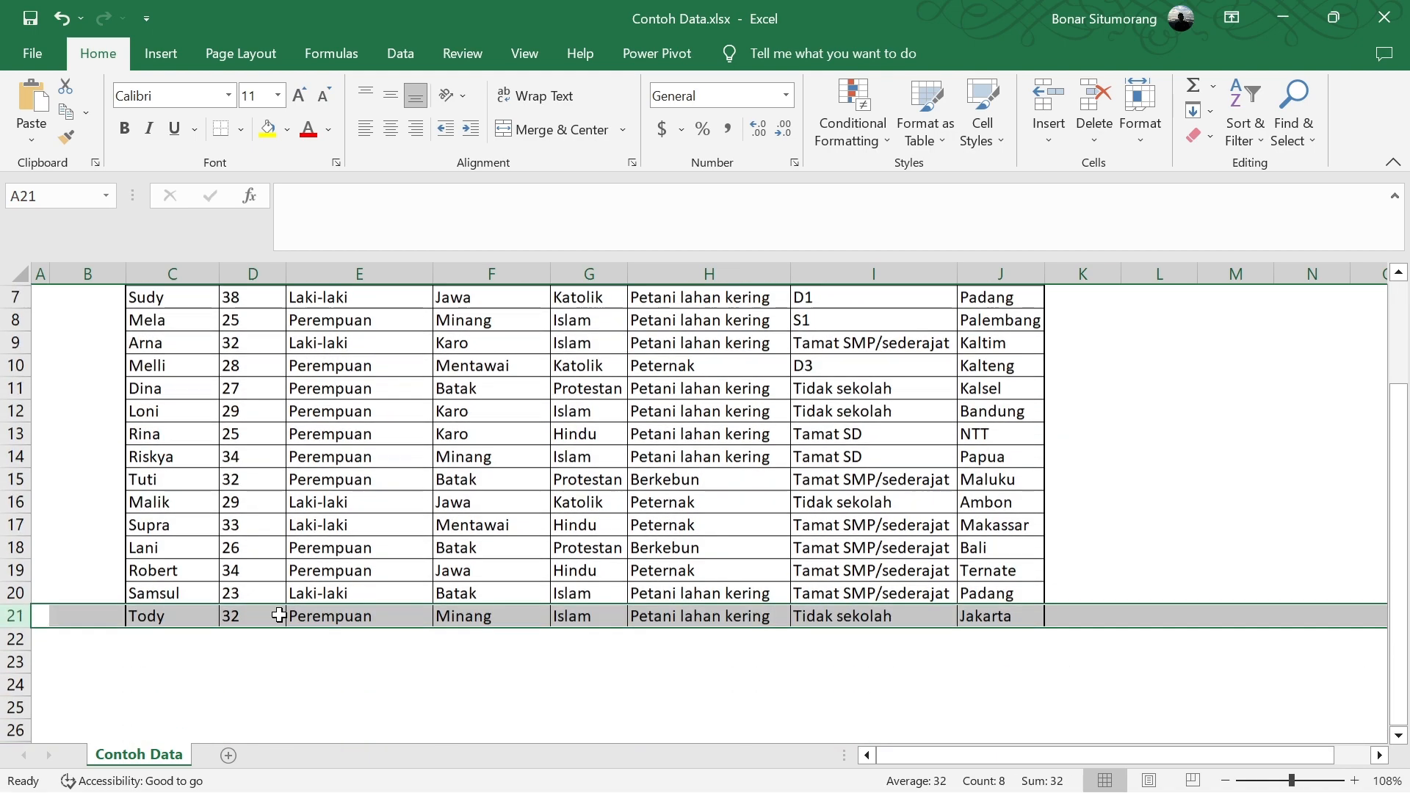
{"action": "scroll", "coordinate": [281, 610], "scroll_direction": "up", "scroll_amount": 2}
{"action": "scroll", "coordinate": [286, 595], "scroll_direction": "down", "scroll_amount": 1}
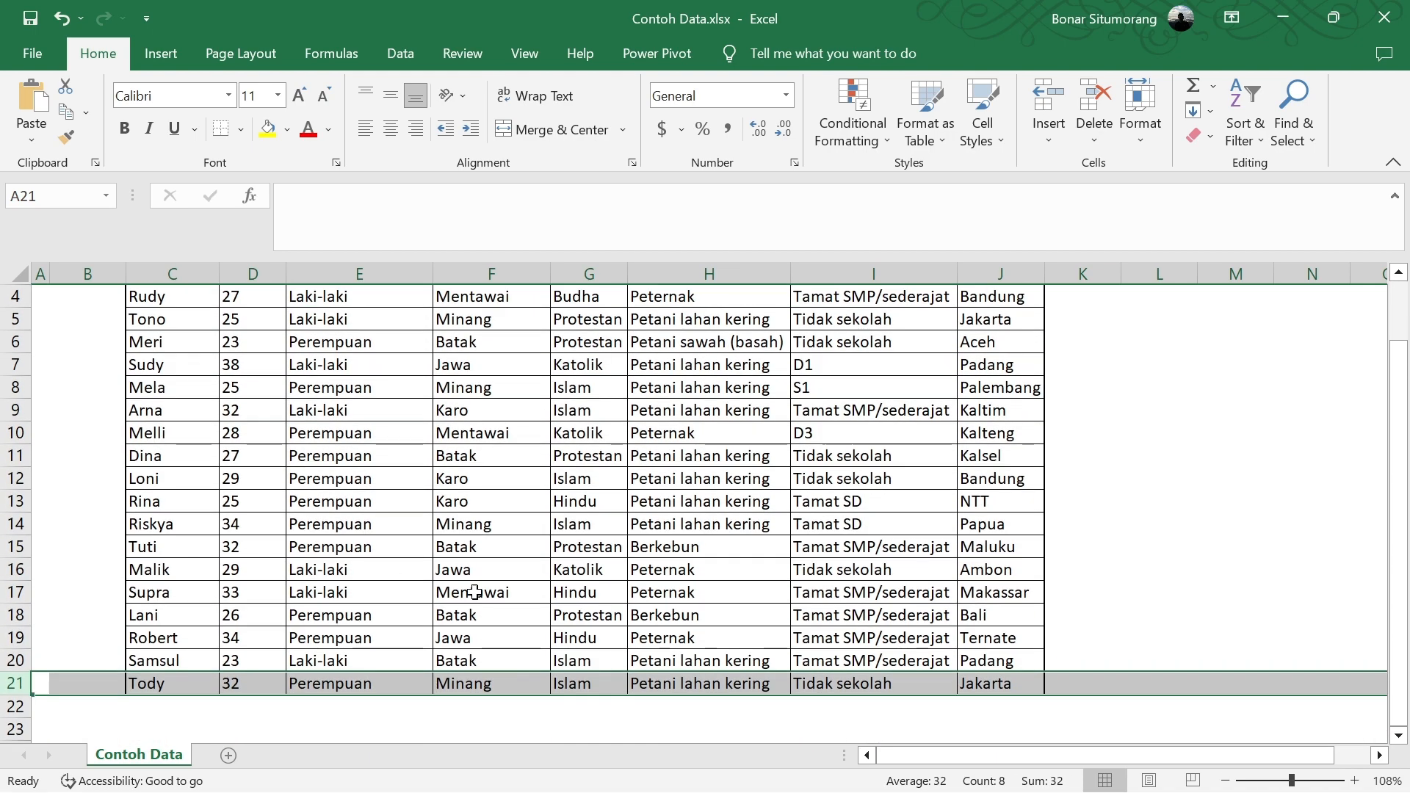
{"action": "left_click", "coordinate": [1265, 552]}
{"action": "scroll", "coordinate": [1058, 543], "scroll_direction": "up", "scroll_amount": 1}
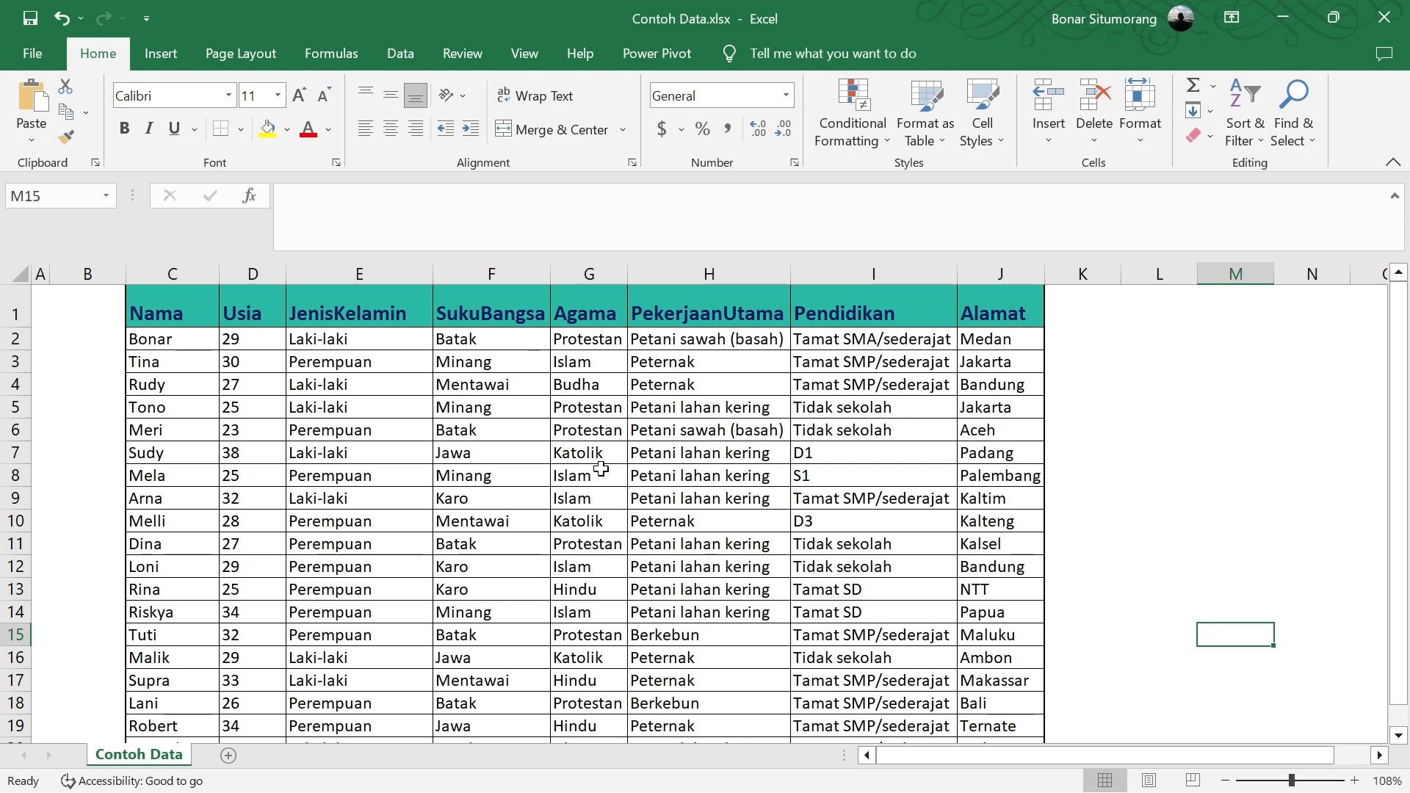
{"action": "left_click", "coordinate": [1282, 19]}
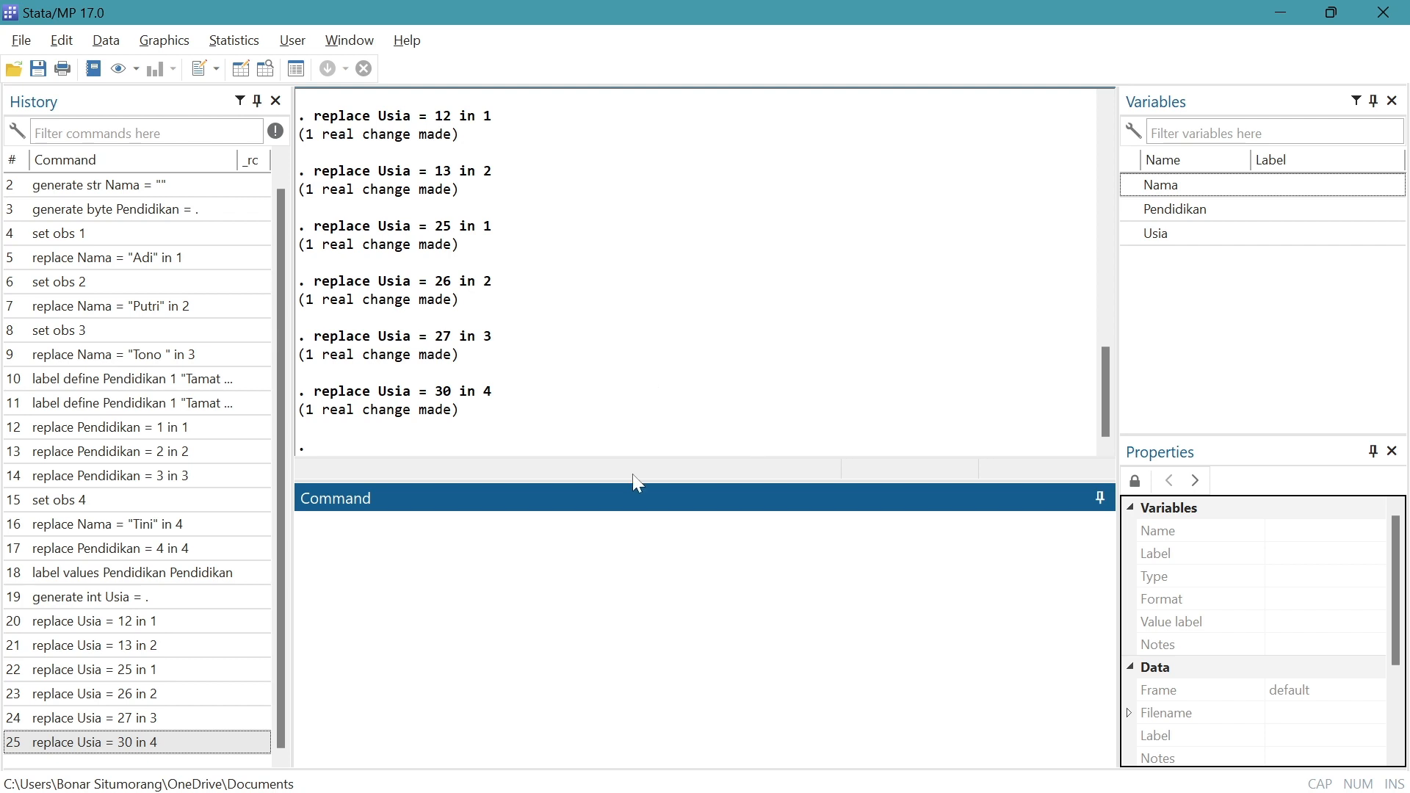
{"action": "left_click", "coordinate": [9, 41]}
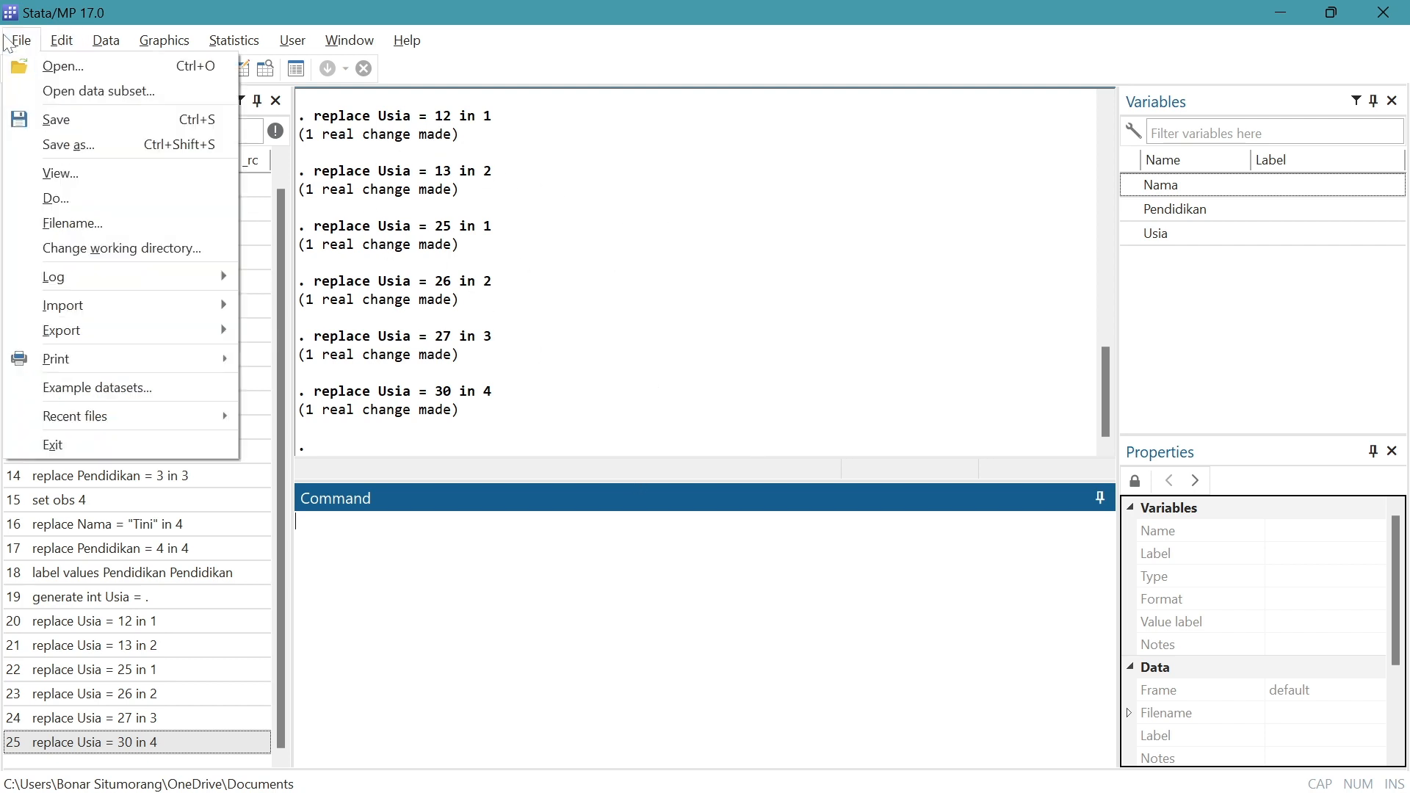
{"action": "mouse_move", "coordinate": [103, 305]}
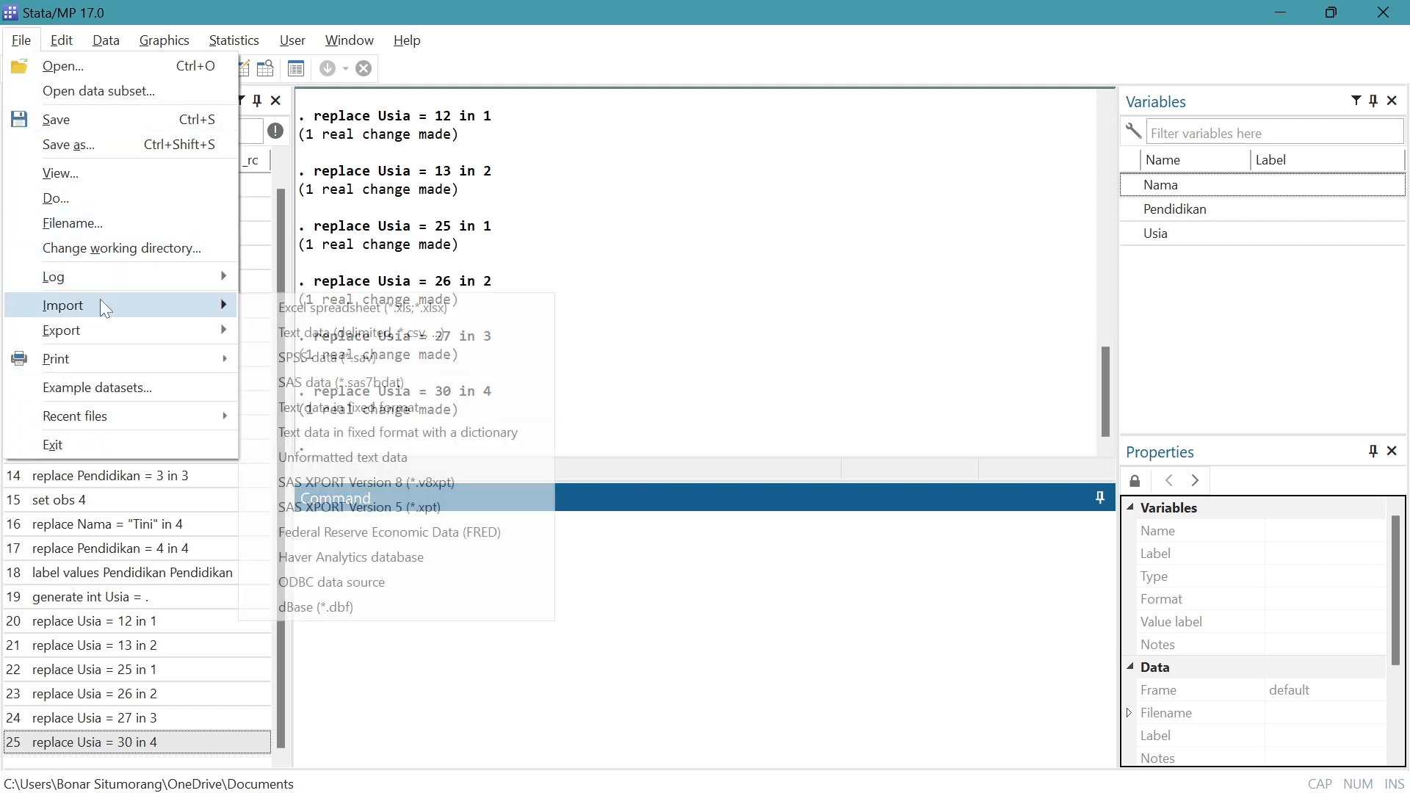
{"action": "left_click", "coordinate": [844, 368]}
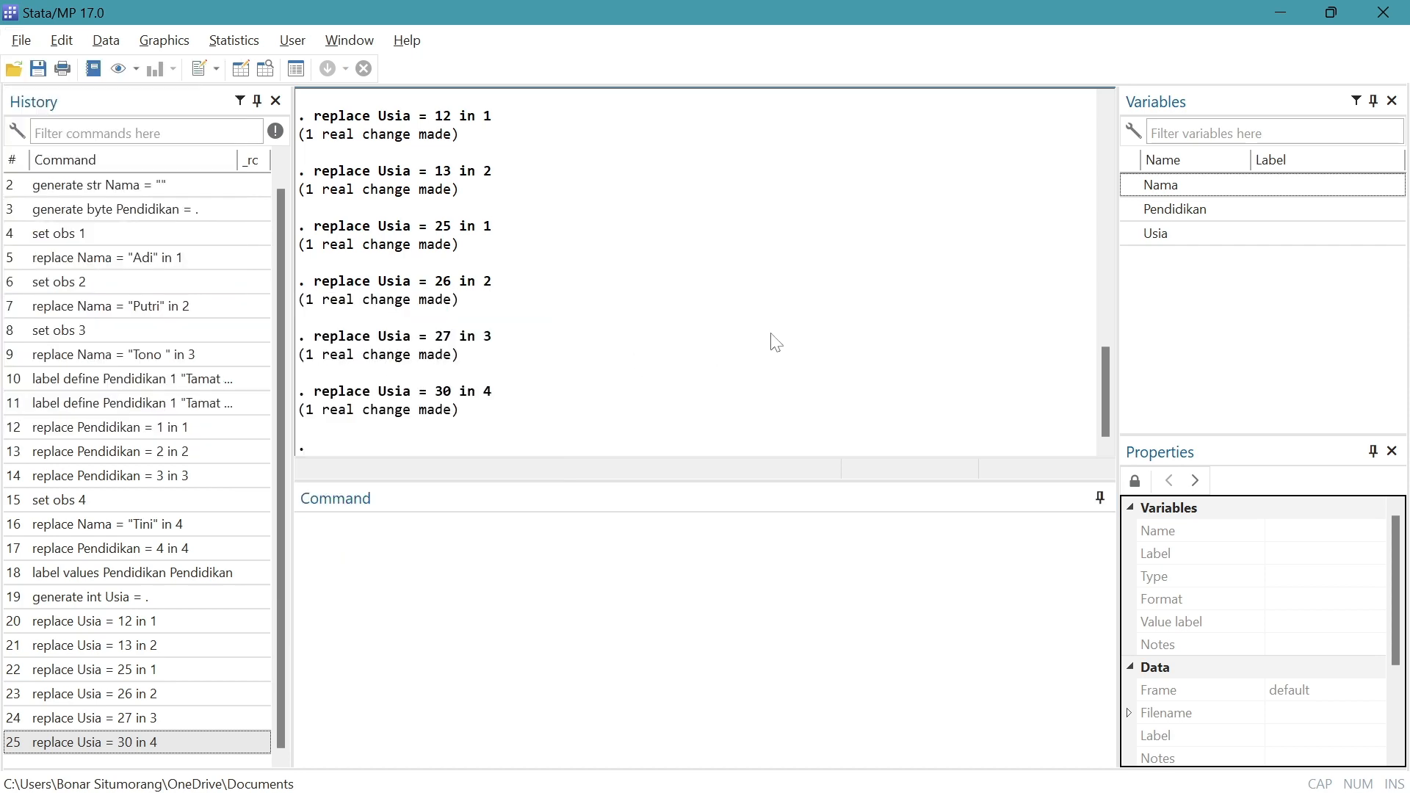
{"action": "left_click", "coordinate": [241, 69]}
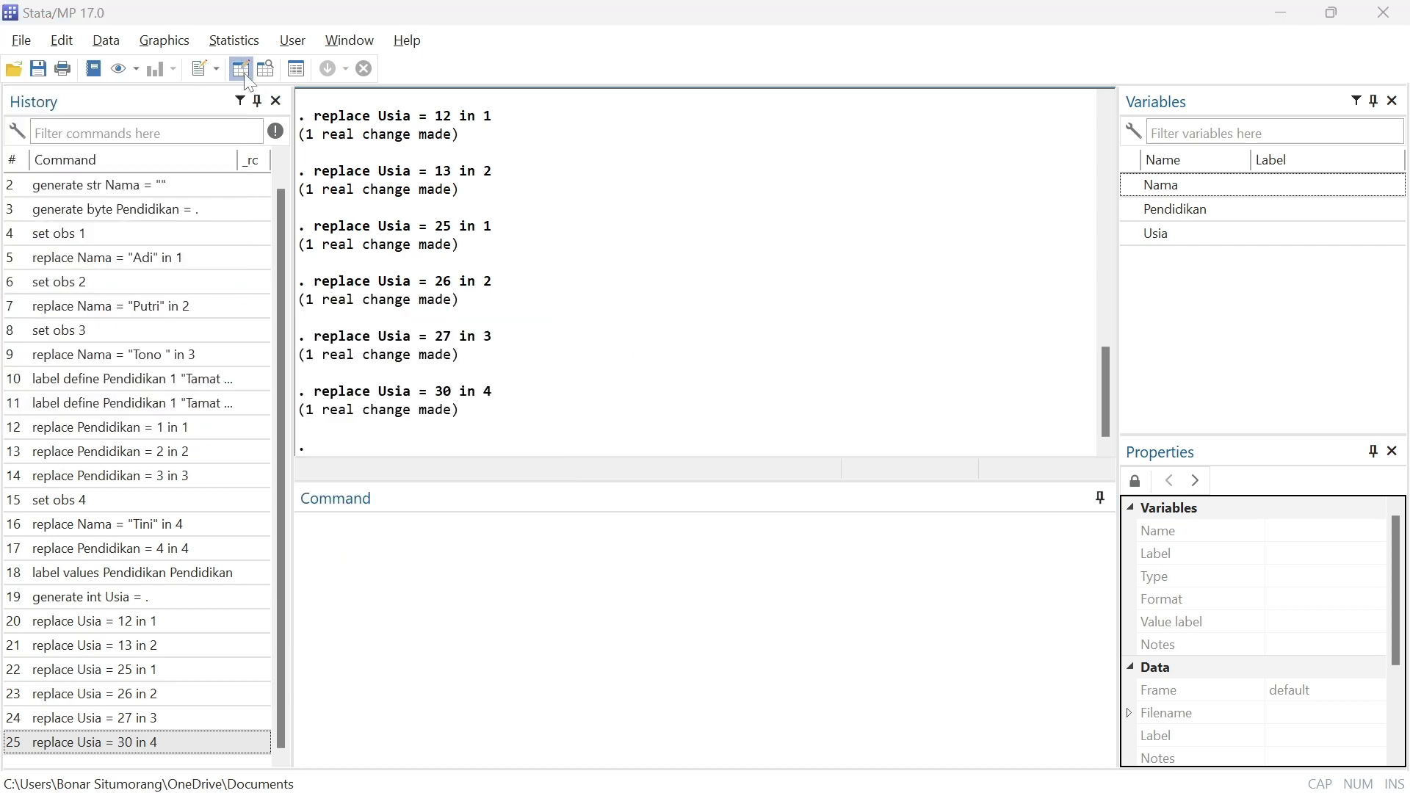
{"action": "left_click", "coordinate": [1276, 16]}
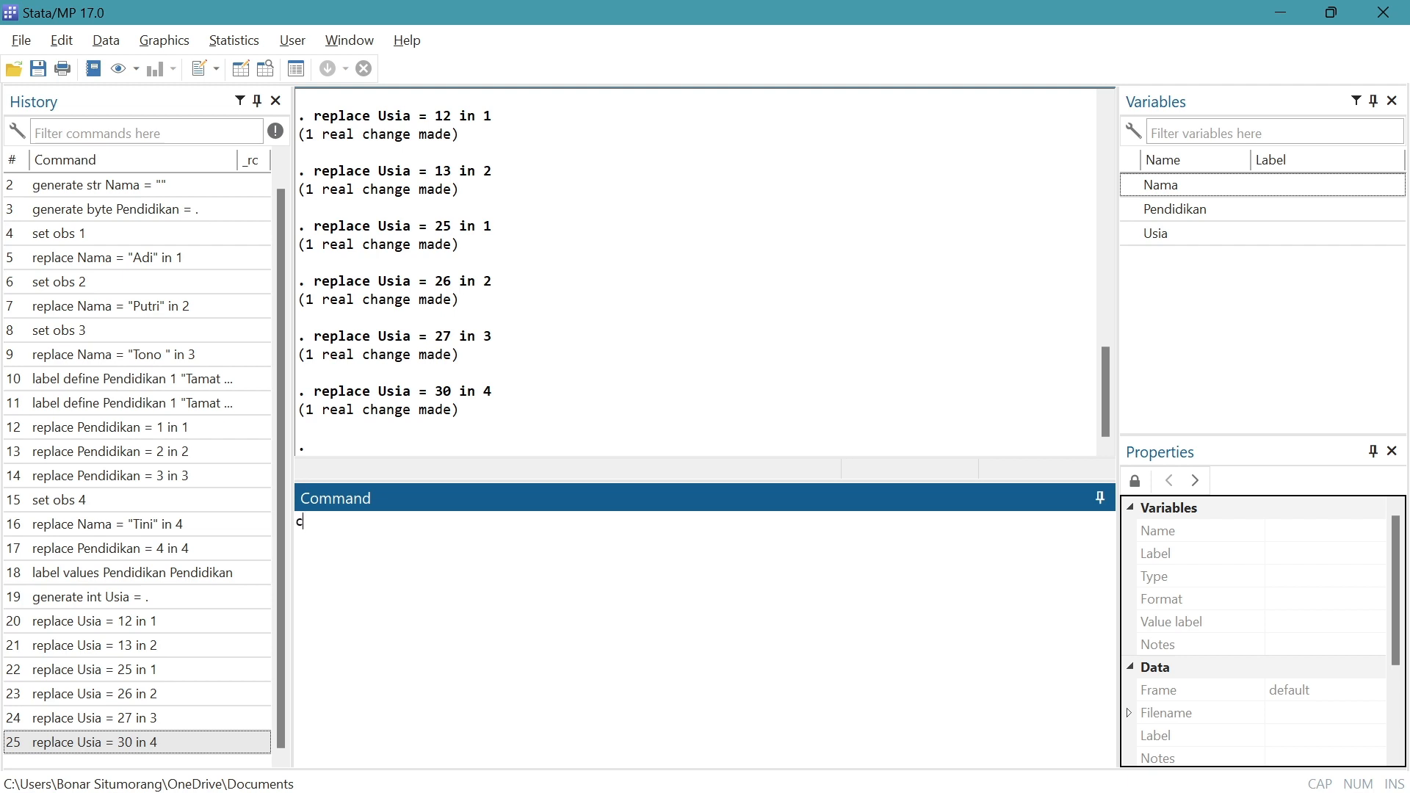
Remove the current dataset from memory with the clear command and check the empty Data Editor with the edit command.
{"action": "key", "text": "Return"}
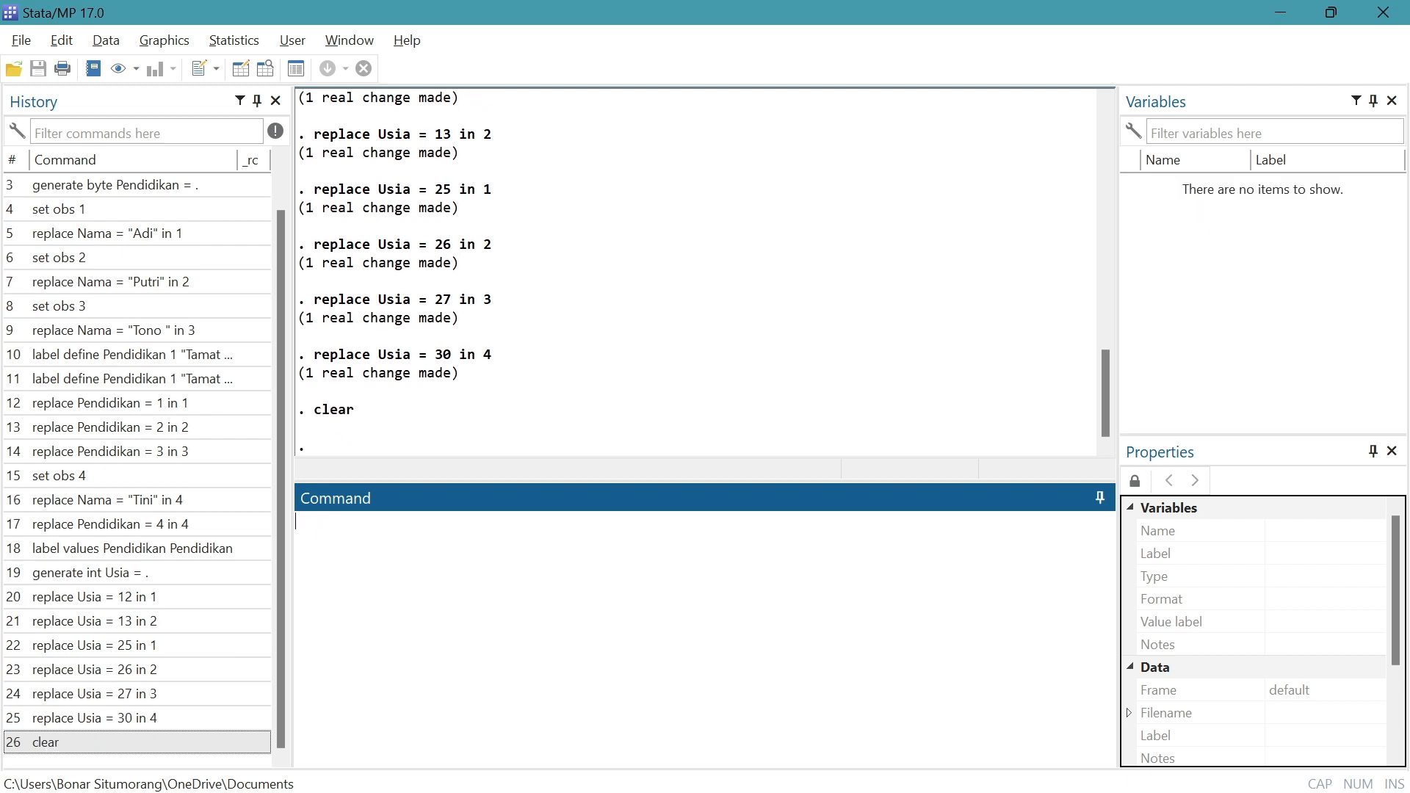
{"action": "type", "text": "edit"}
{"action": "key", "text": "Return"}
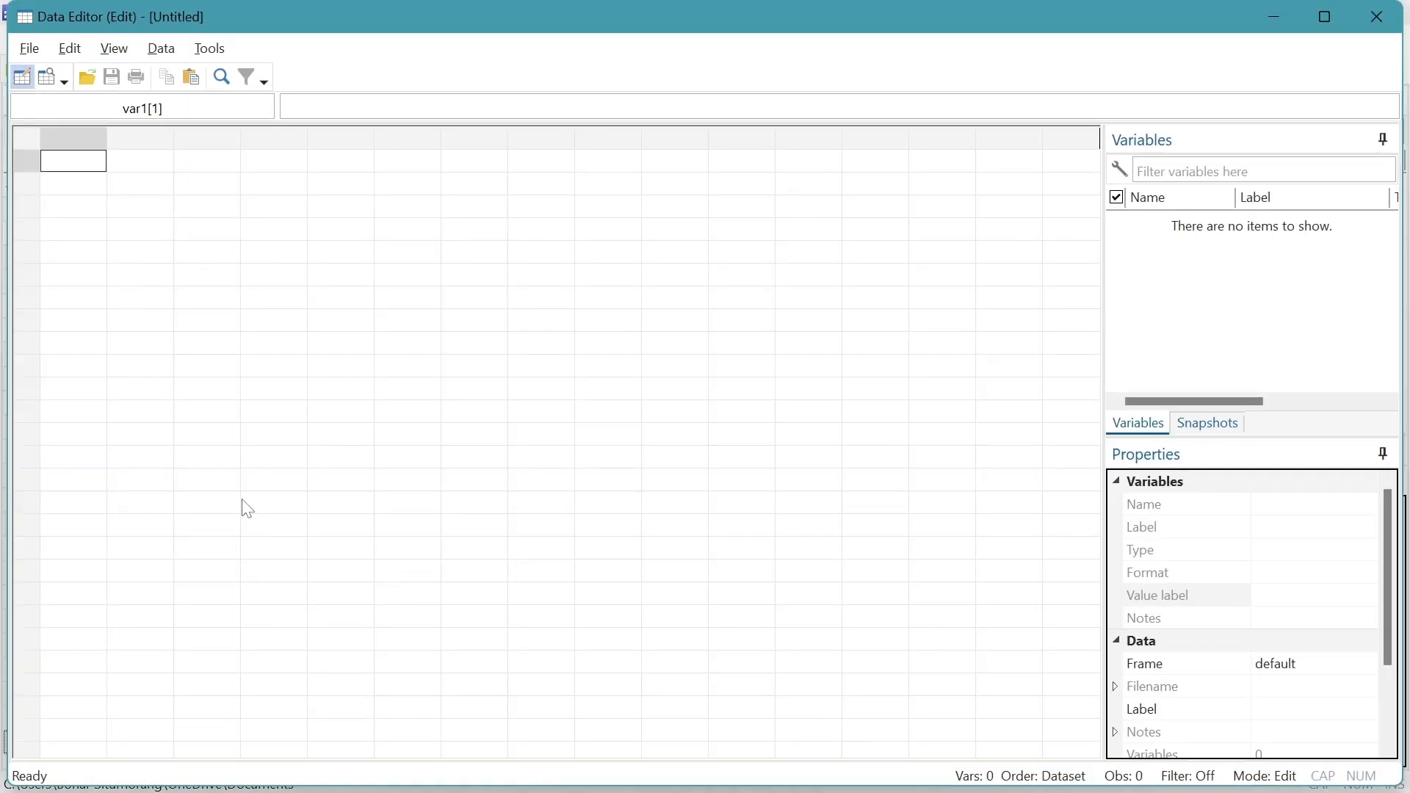
{"action": "left_click", "coordinate": [1284, 20]}
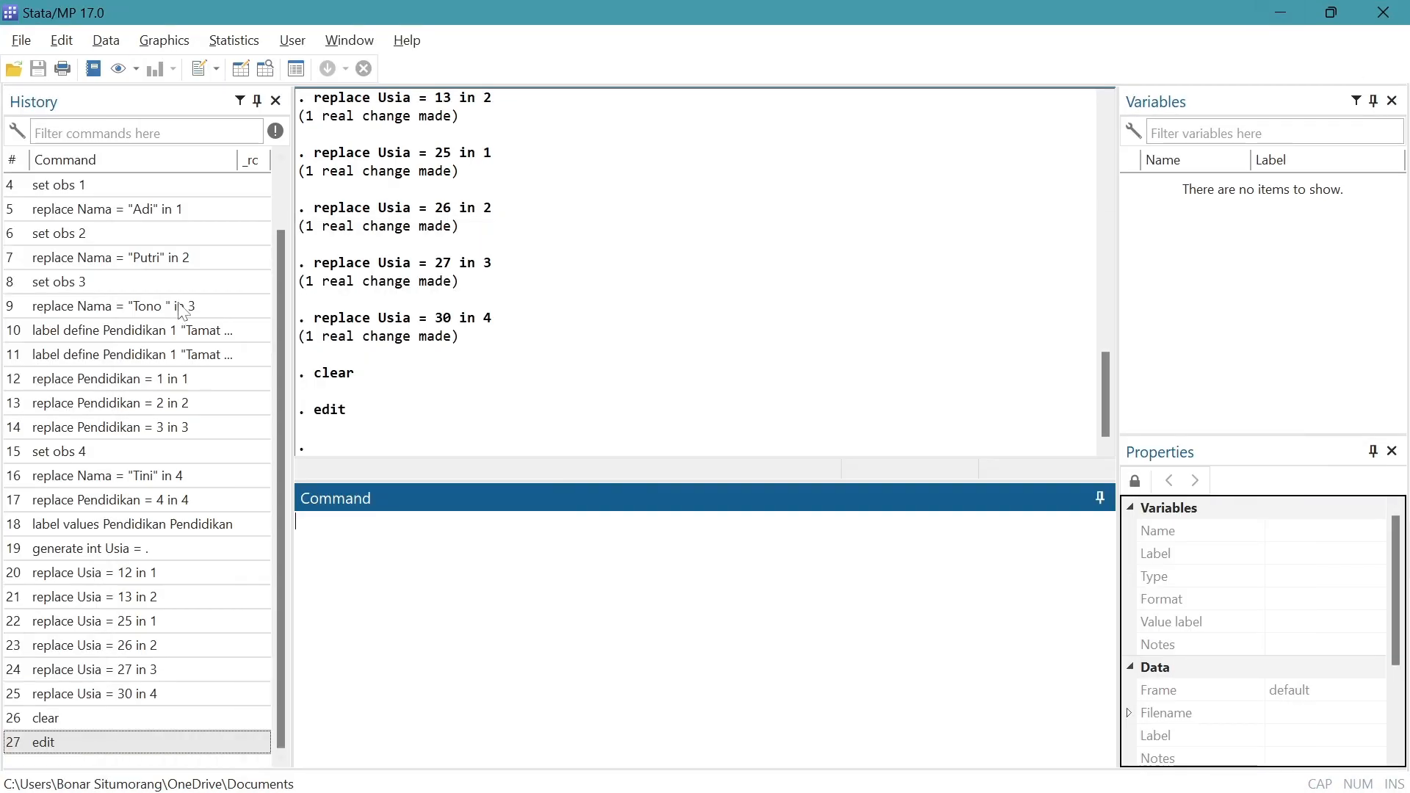
Start an Excel spreadsheet import and choose Contoh Data.xlsx from drive D: as the source file.
{"action": "left_click", "coordinate": [33, 47]}
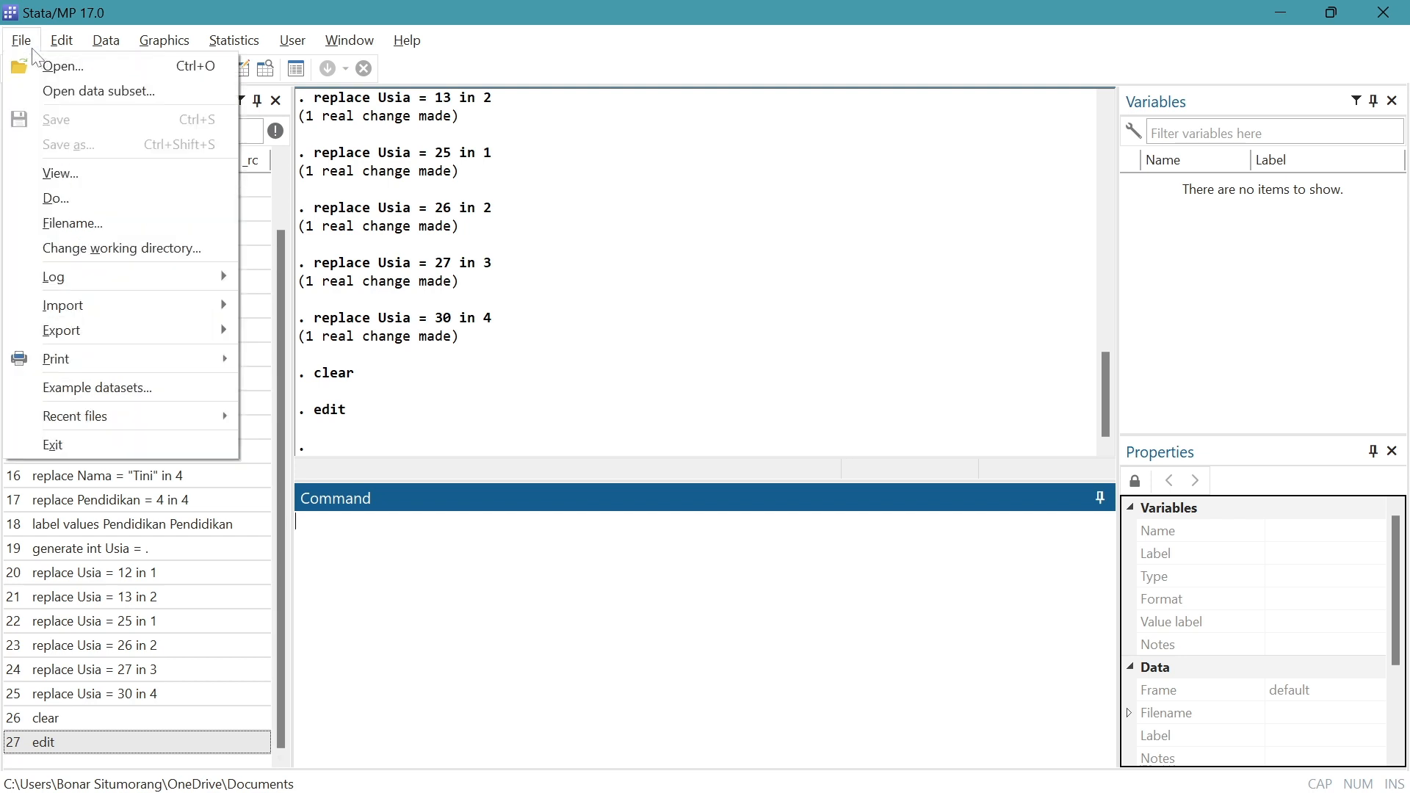
{"action": "mouse_move", "coordinate": [86, 303]}
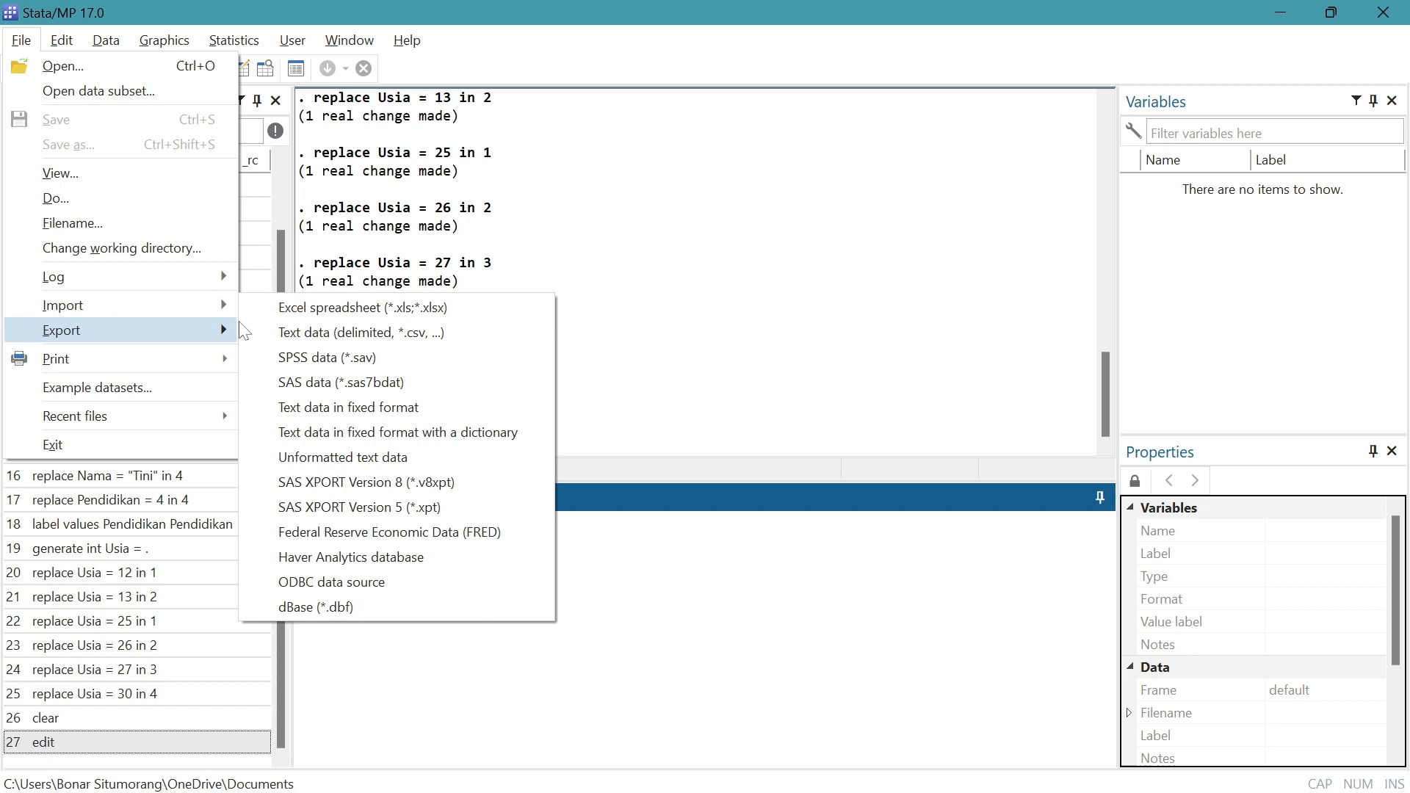
{"action": "left_click", "coordinate": [311, 308]}
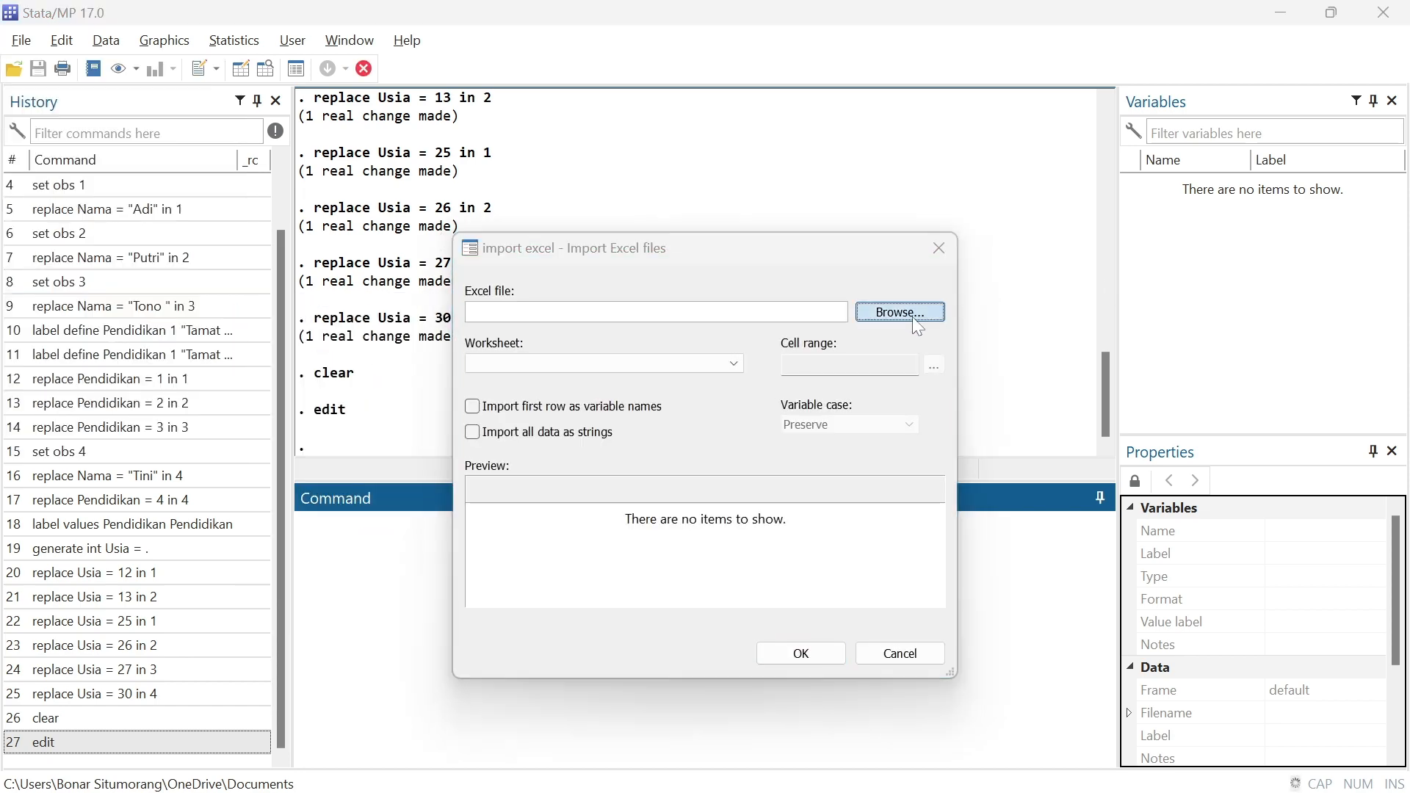
{"action": "left_click", "coordinate": [900, 312]}
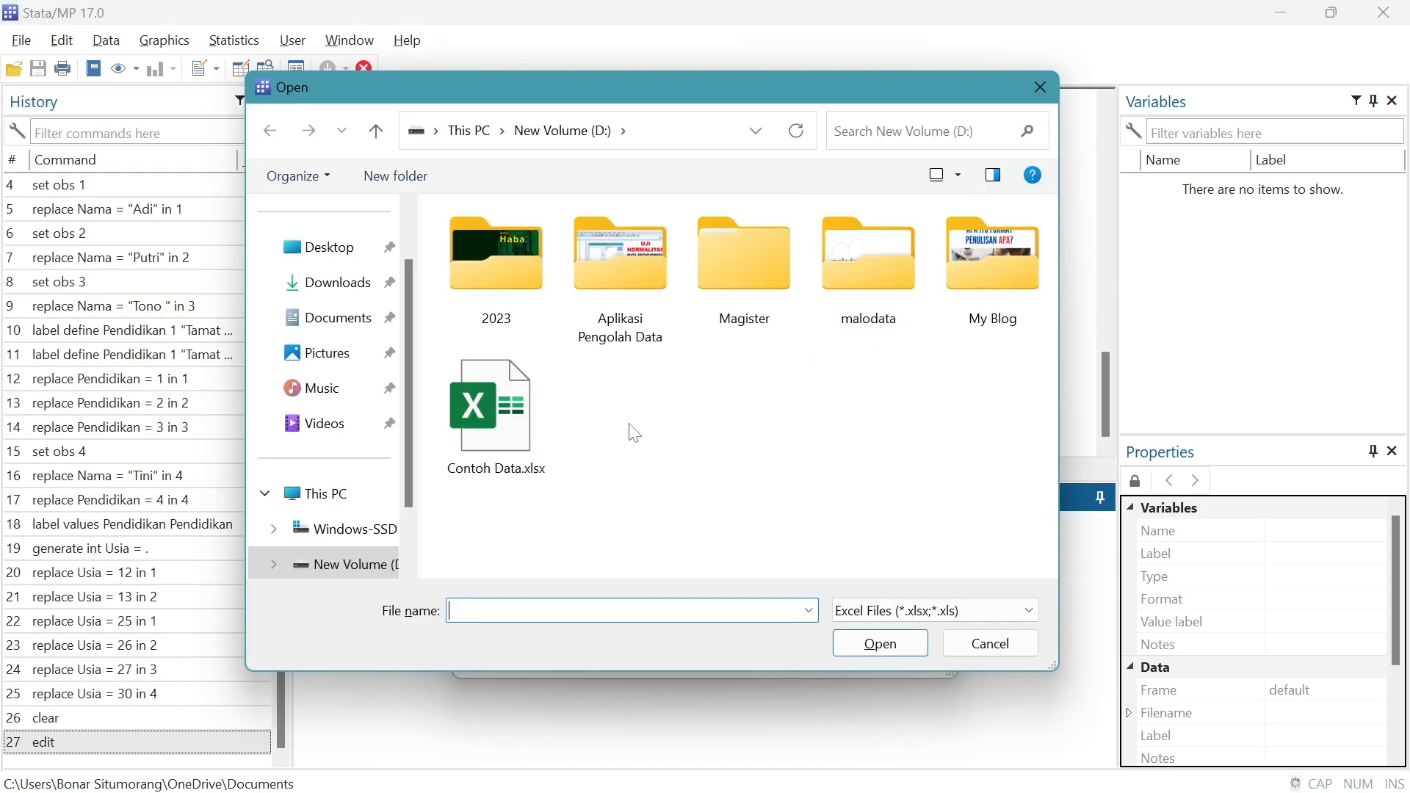
{"action": "left_click", "coordinate": [536, 415]}
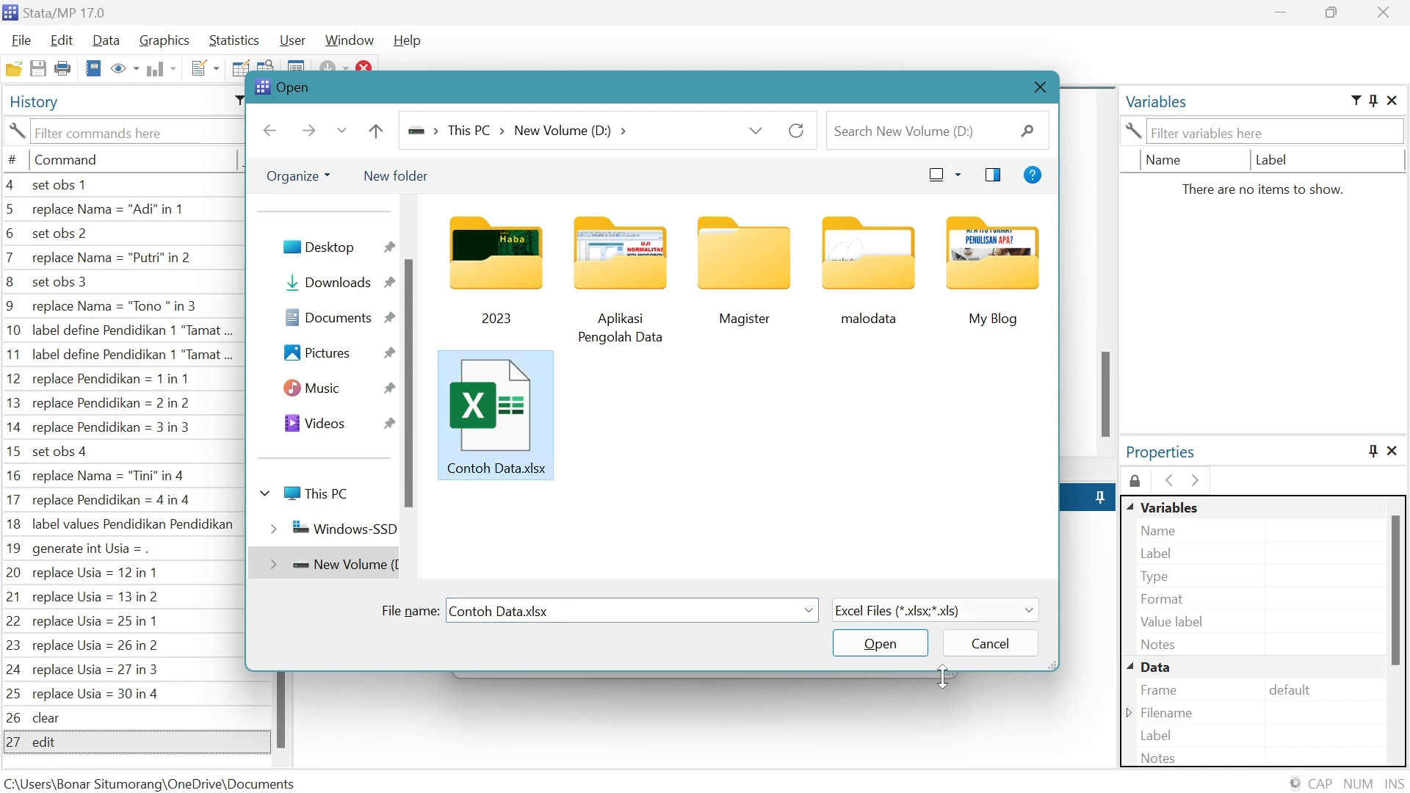
{"action": "left_click", "coordinate": [881, 643]}
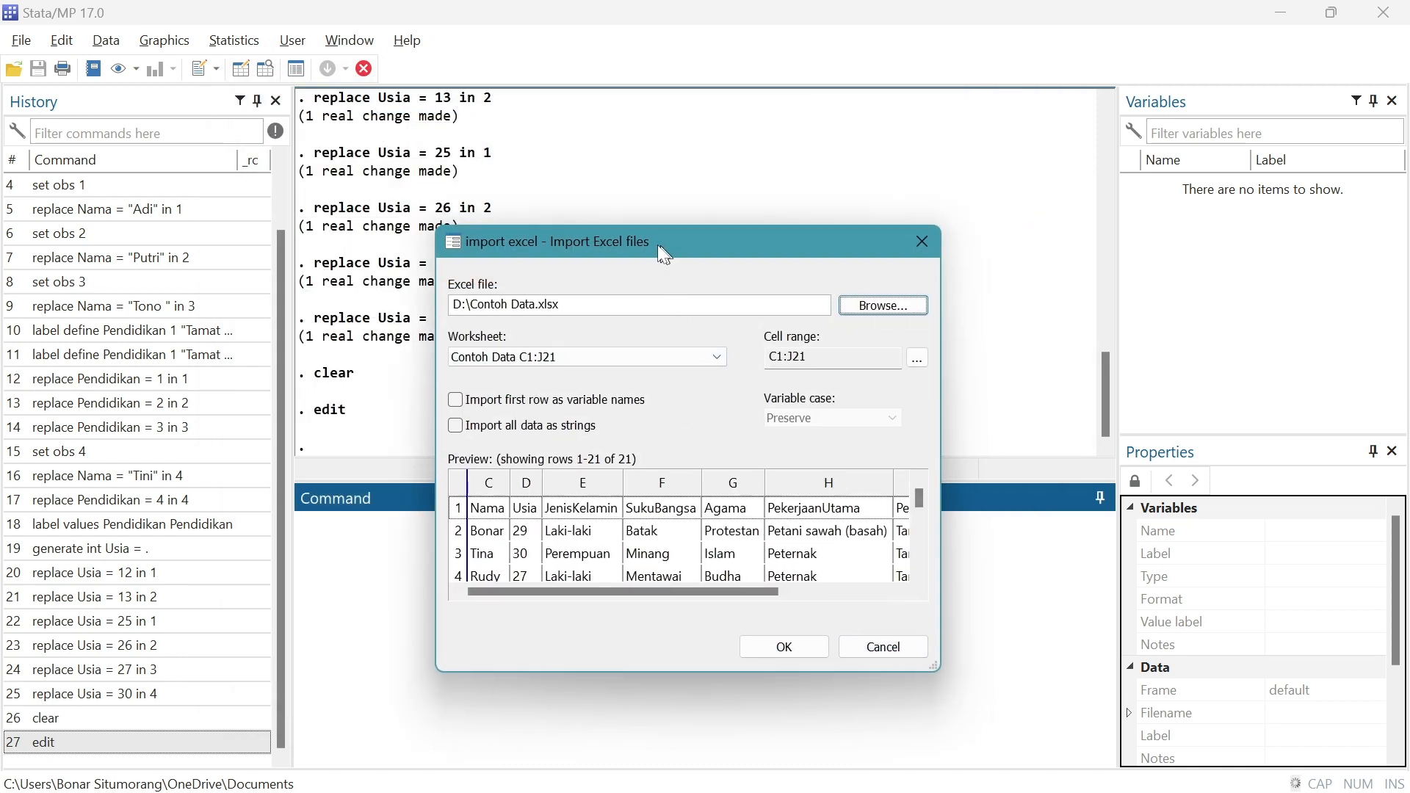
Enlarge the import preview and import the Contoh Data sheet, range C1:J21, with the first row as variable names.
{"action": "left_click_drag", "start_coordinate": [665, 255], "coordinate": [556, 176]}
{"action": "left_click_drag", "start_coordinate": [826, 587], "coordinate": [1126, 739]}
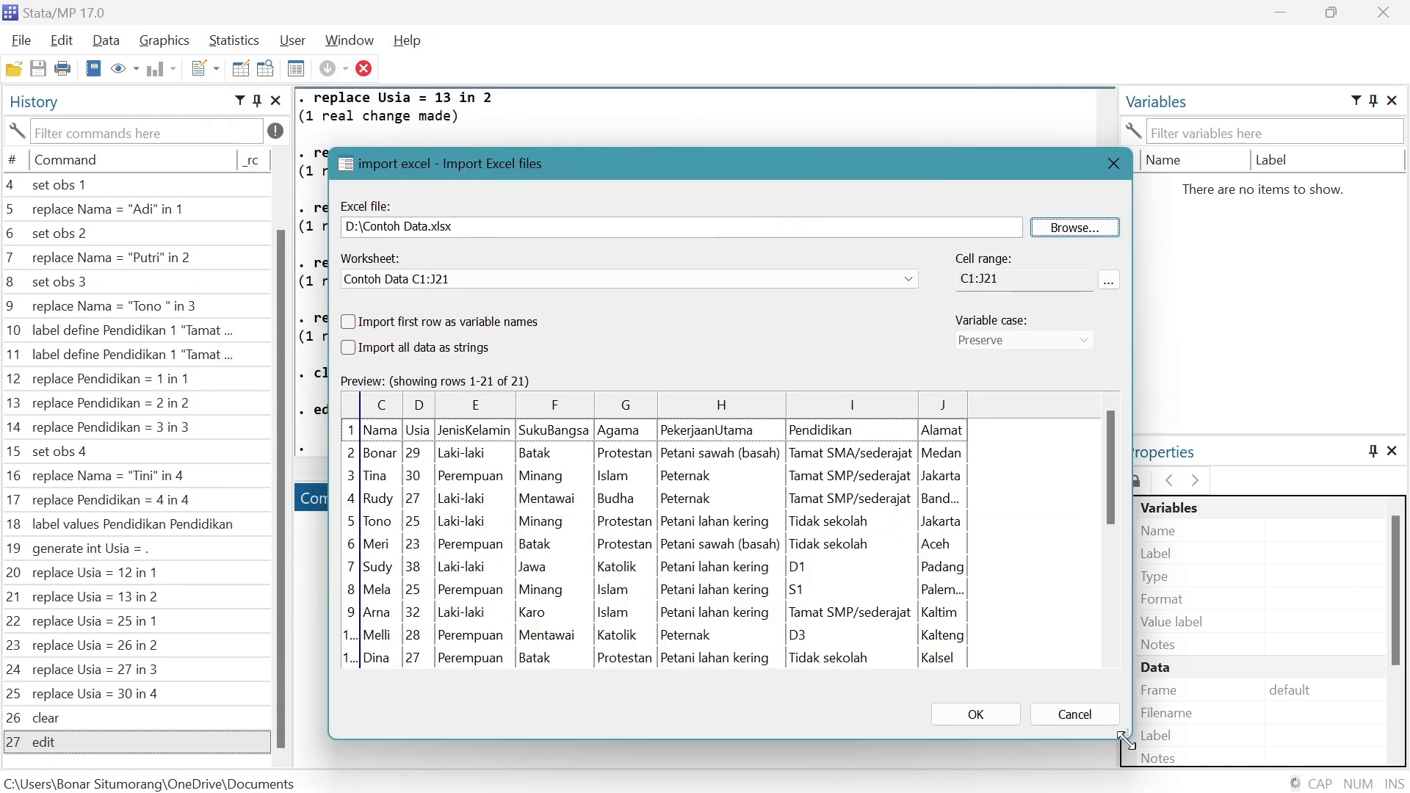
{"action": "left_click_drag", "start_coordinate": [548, 163], "coordinate": [440, 127]}
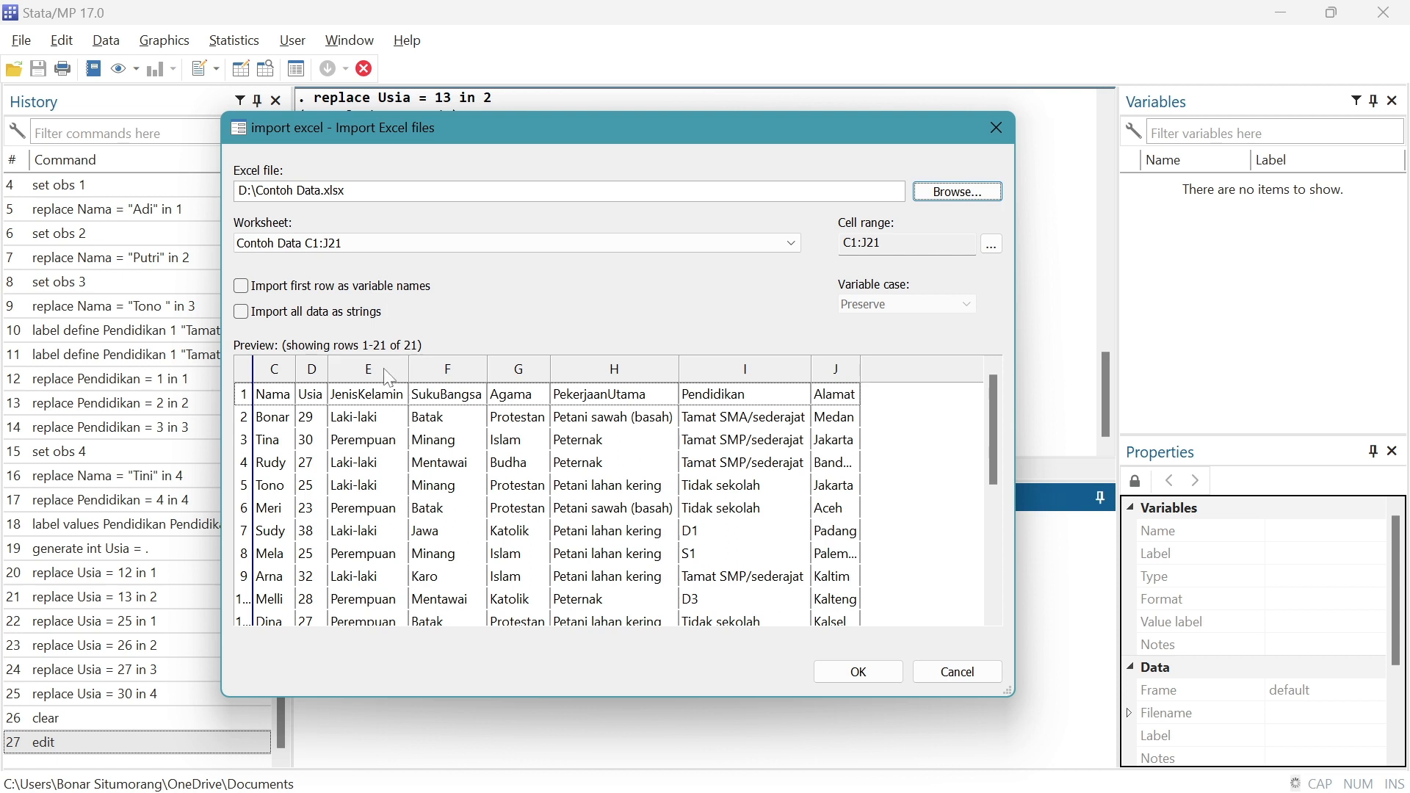
{"action": "left_click", "coordinate": [244, 287]}
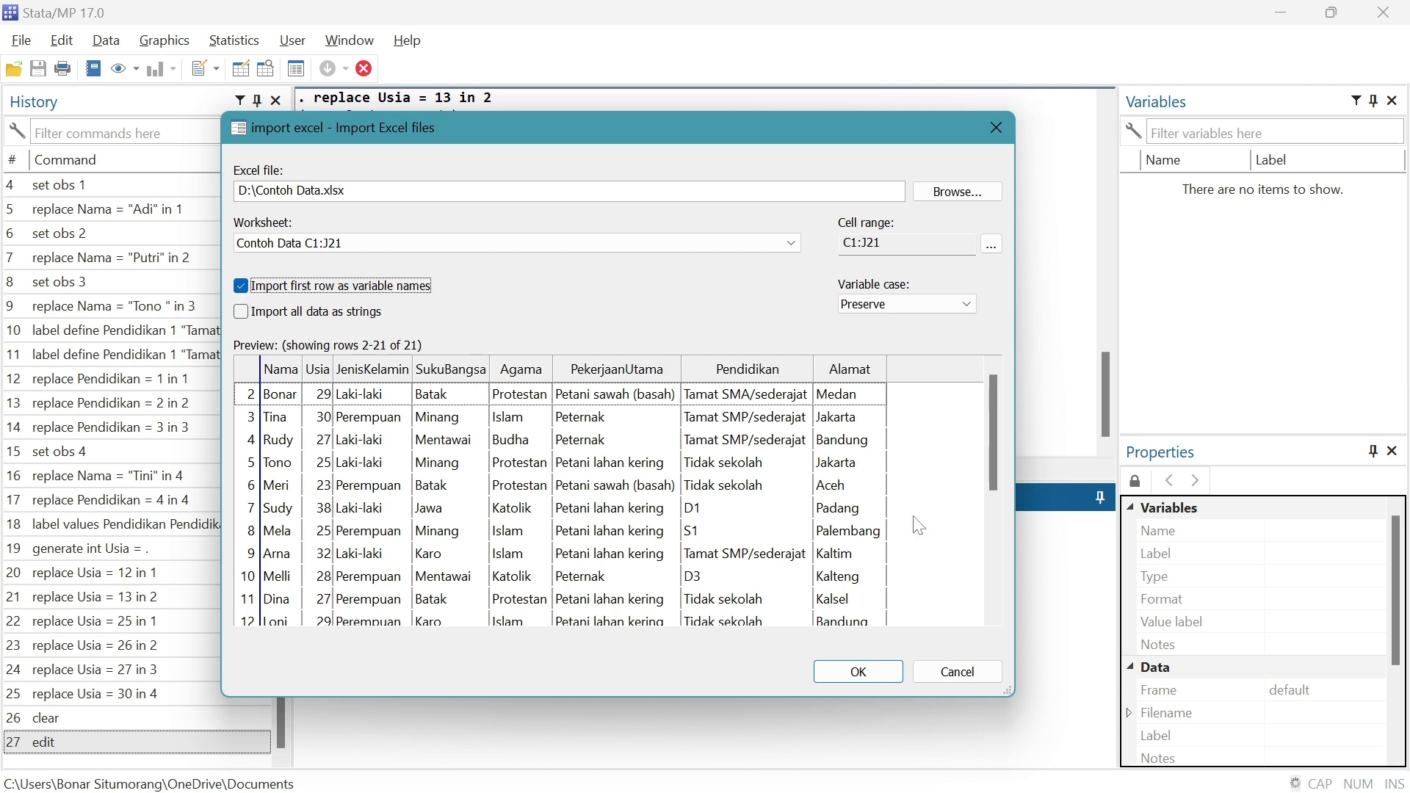
{"action": "left_click", "coordinate": [863, 673]}
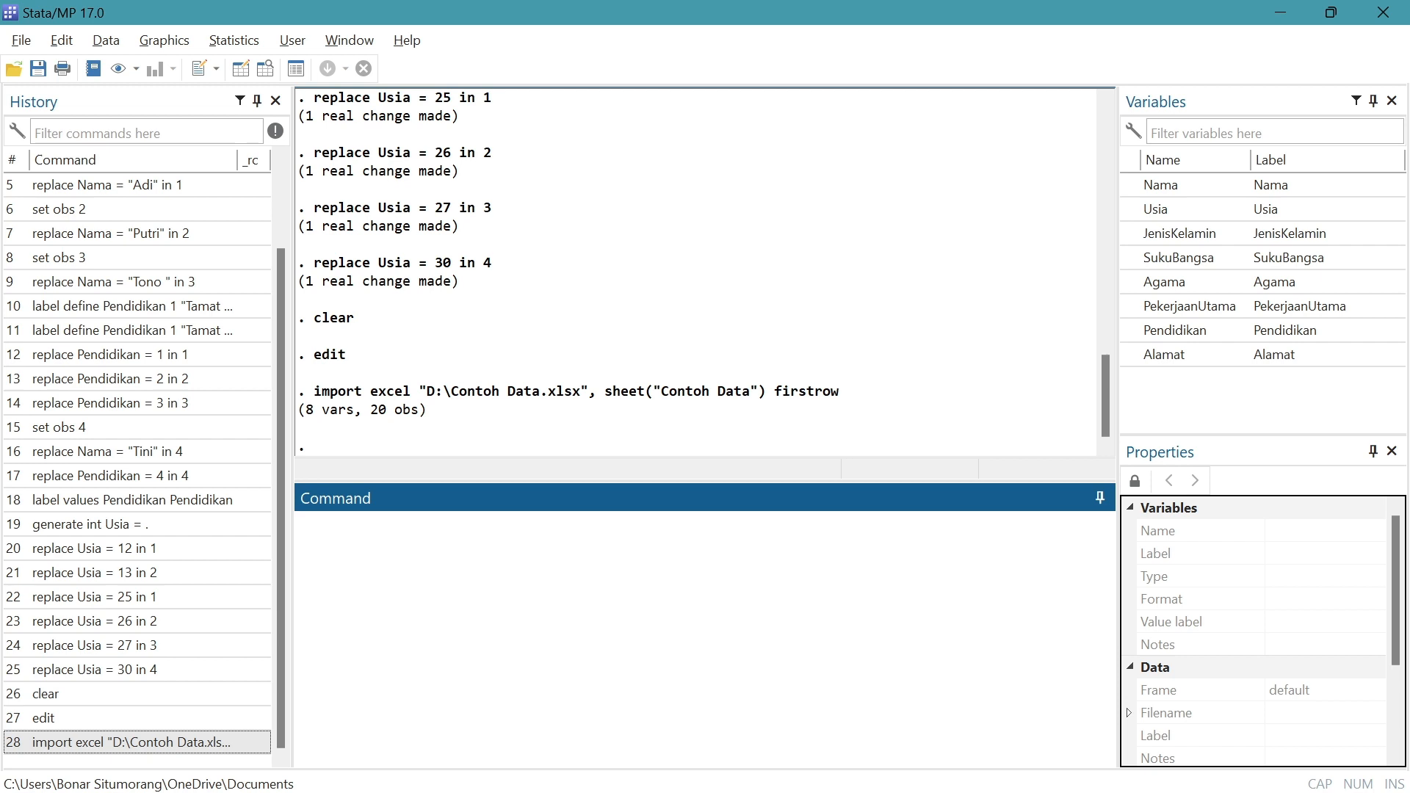
Reopen the imported dataset in the Data Editor and start a string-to-numeric conversion of the JenisKelamin variable.
{"action": "left_click", "coordinate": [238, 74]}
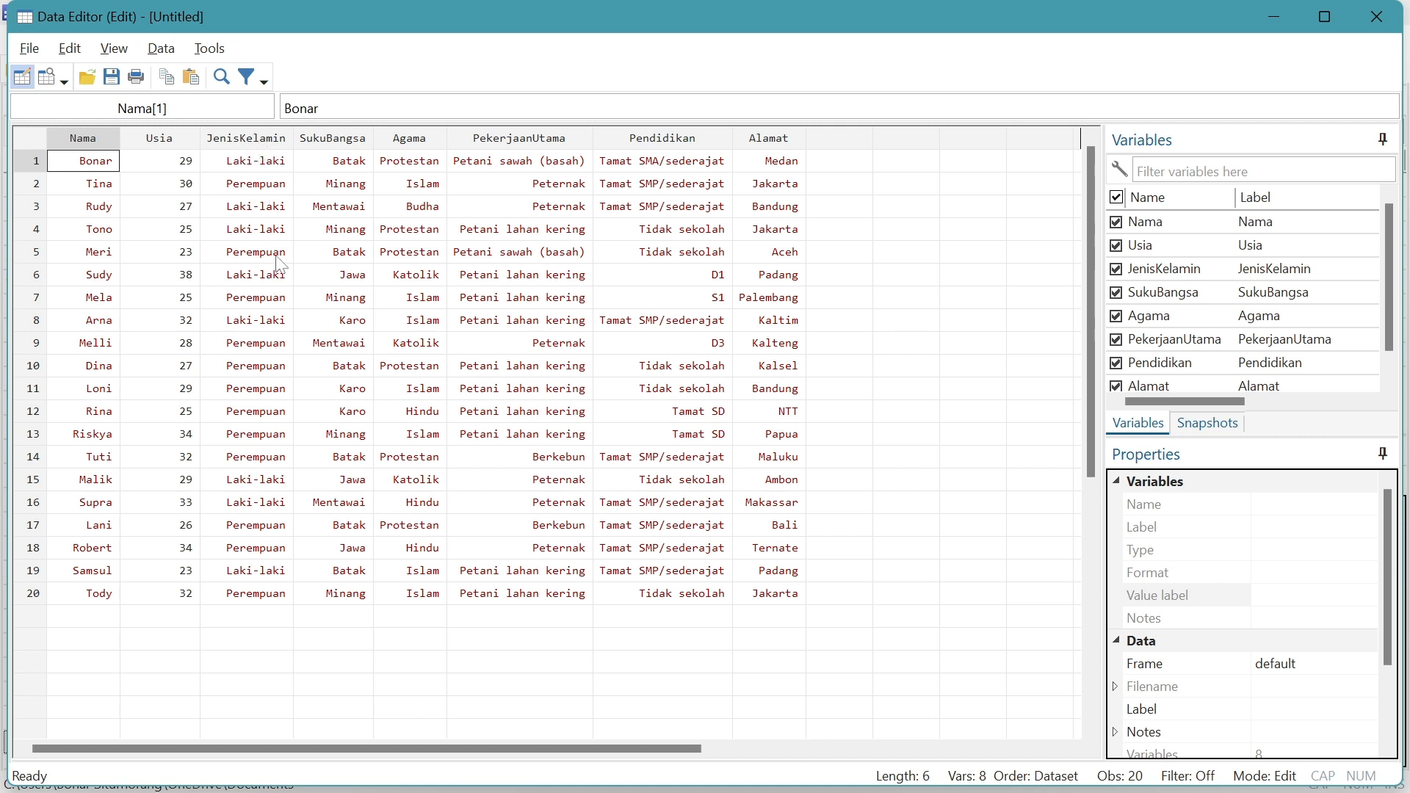
{"action": "left_click", "coordinate": [269, 138]}
{"action": "right_click", "coordinate": [269, 138]}
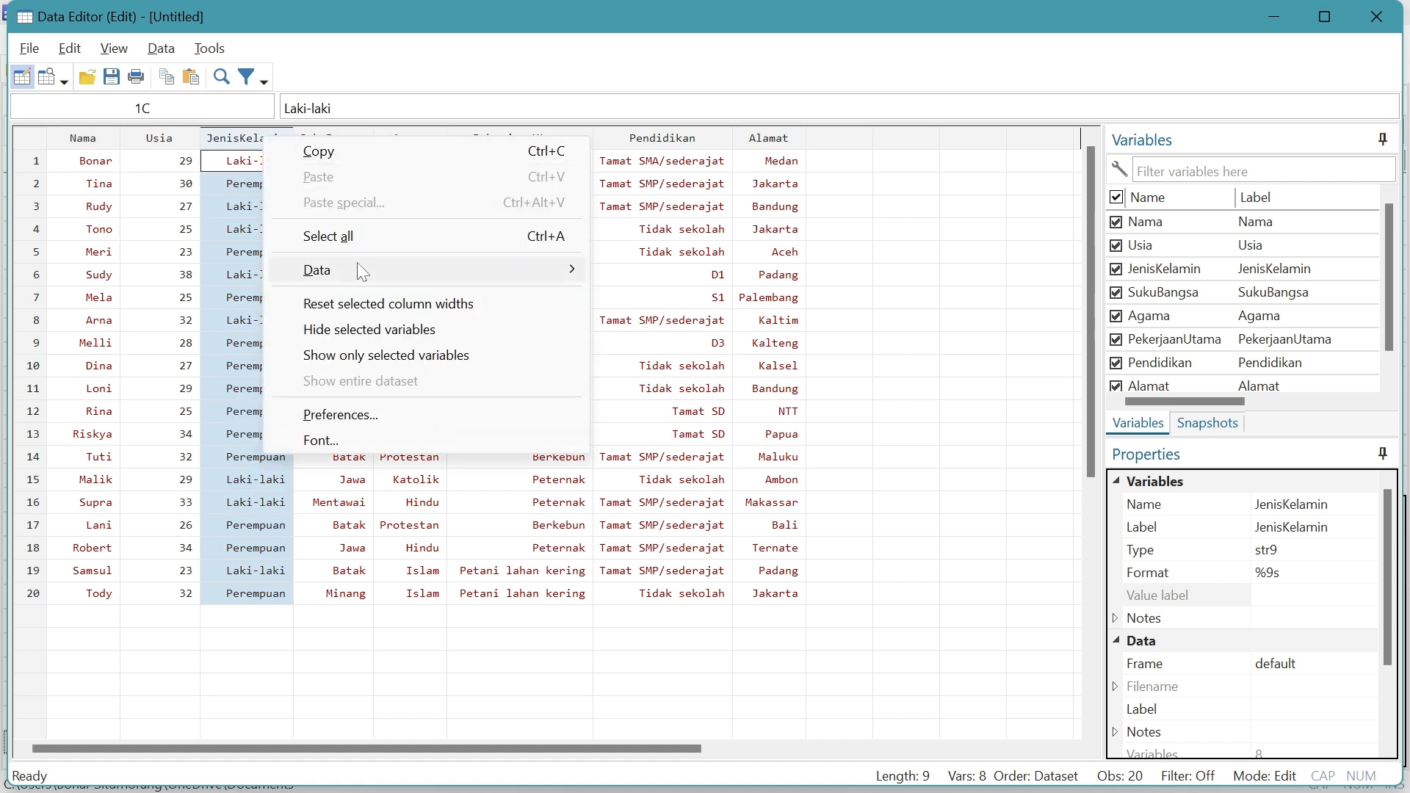
{"action": "mouse_move", "coordinate": [356, 262]}
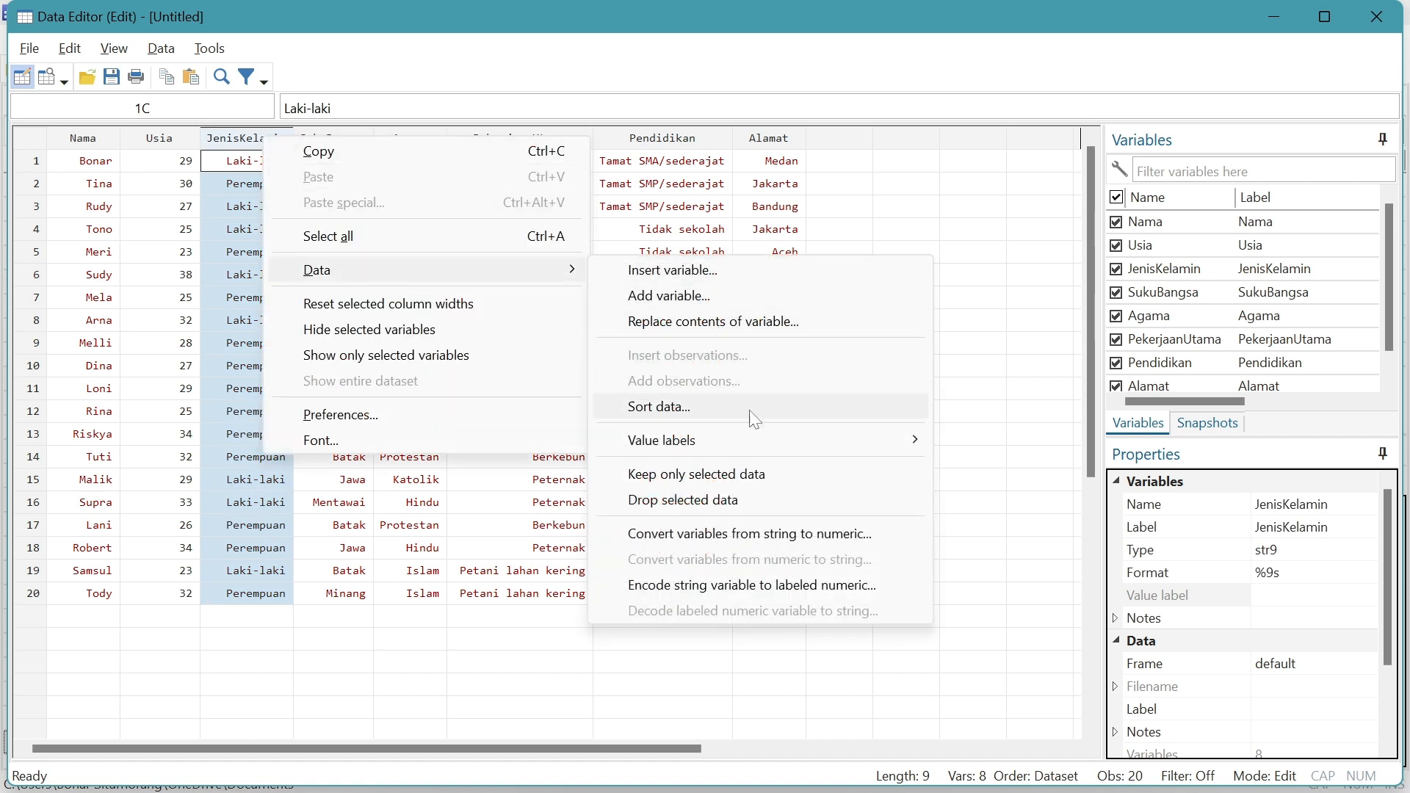
{"action": "left_click", "coordinate": [760, 538]}
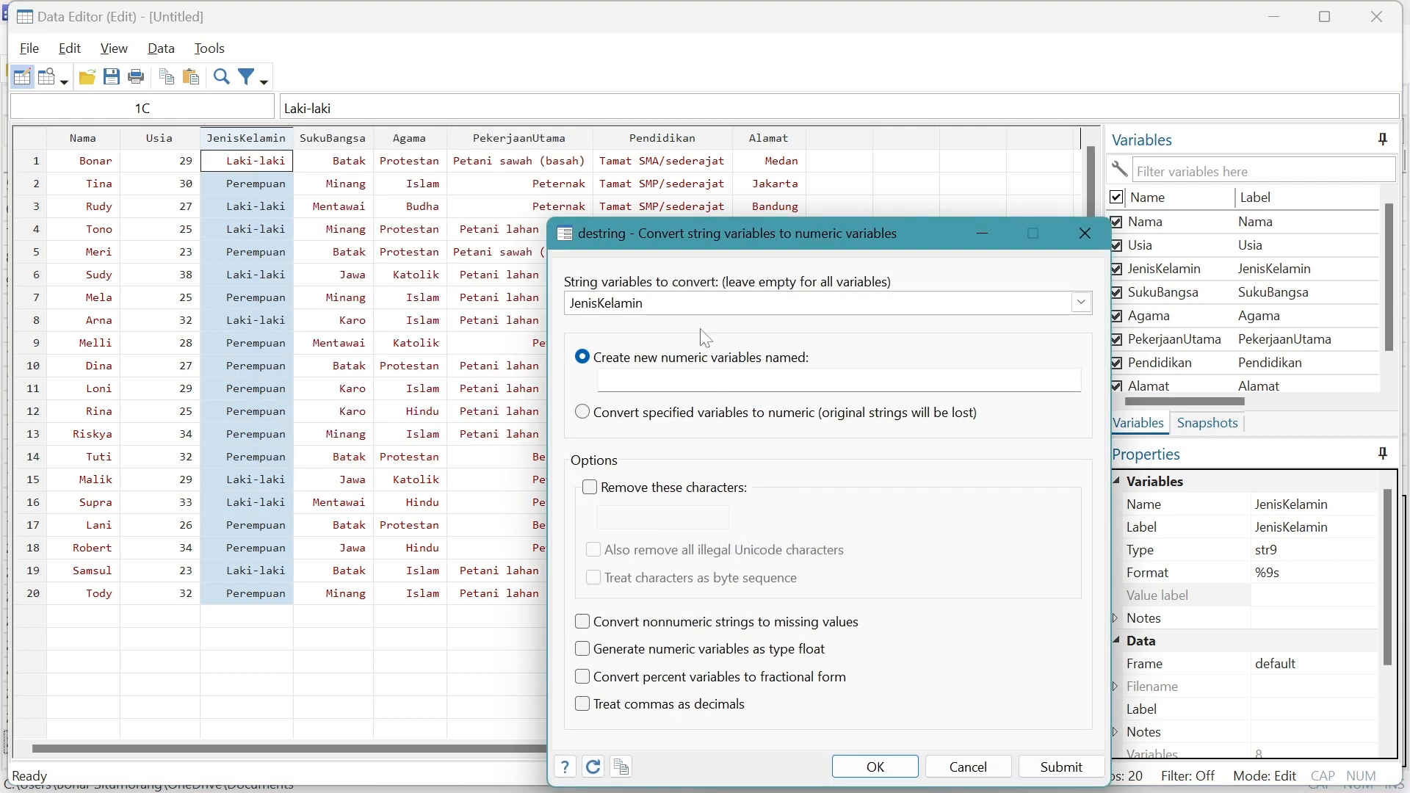
{"action": "left_click_drag", "start_coordinate": [672, 235], "coordinate": [524, 111]}
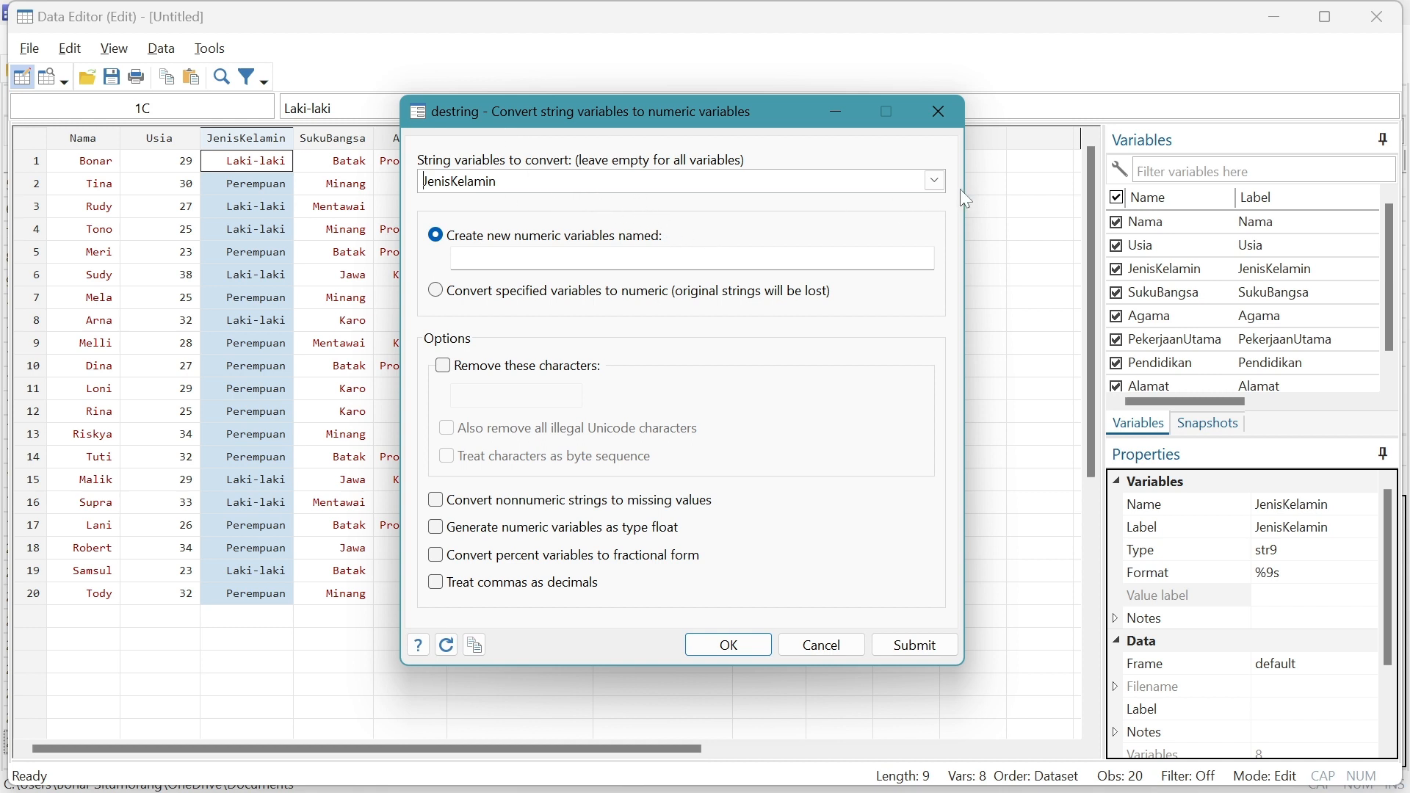
Clear the string variables to convert and choose JenisKelamin again as the only one.
{"action": "left_click", "coordinate": [936, 182]}
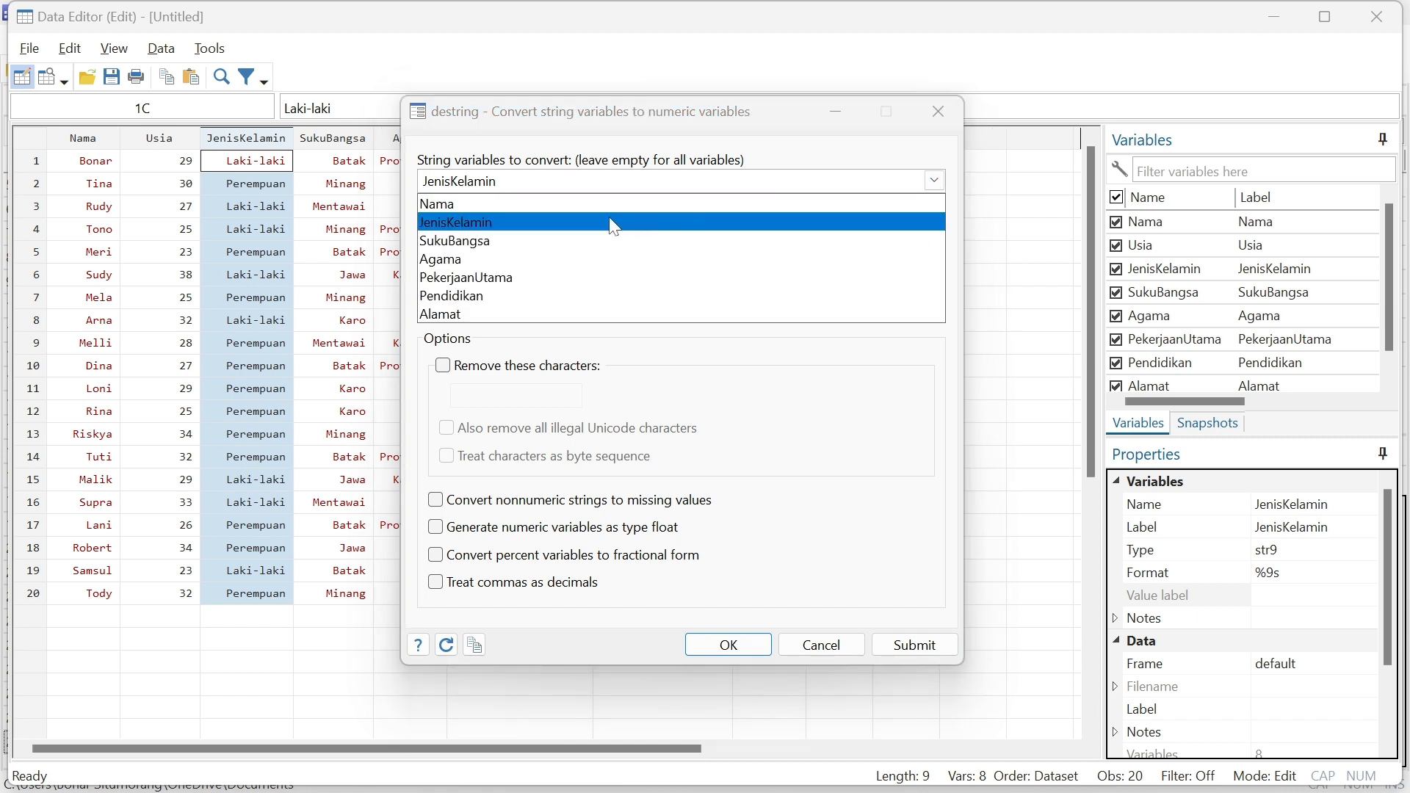
{"action": "left_click", "coordinate": [484, 224]}
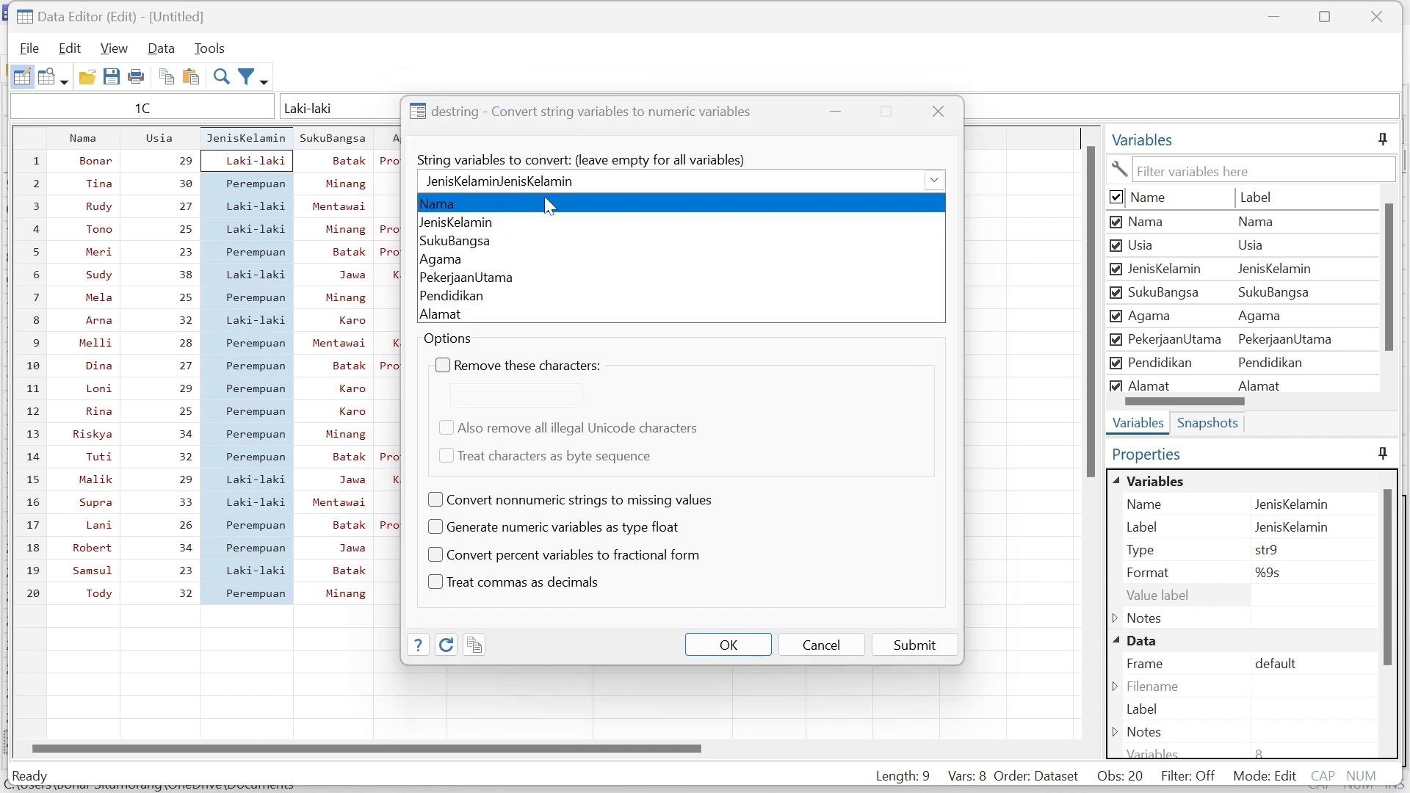
{"action": "left_click", "coordinate": [310, 186]}
{"action": "mouse_move", "coordinate": [581, 182]}
{"action": "left_mouse_down"}
{"action": "mouse_move", "coordinate": [425, 182]}
{"action": "mouse_move", "coordinate": [579, 182]}
{"action": "left_mouse_up"}
{"action": "key", "text": "ctrl+a"}
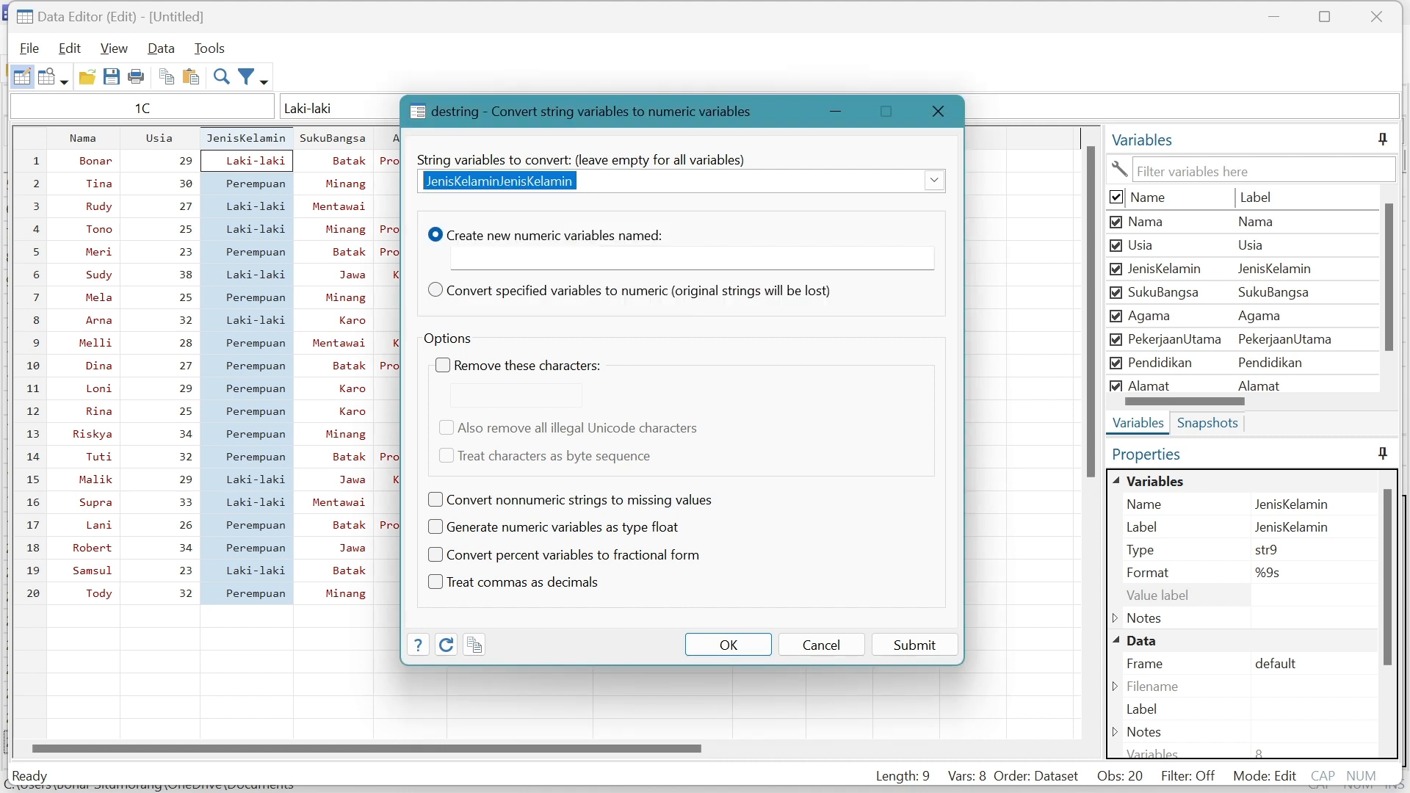
{"action": "key", "text": "BackSpace"}
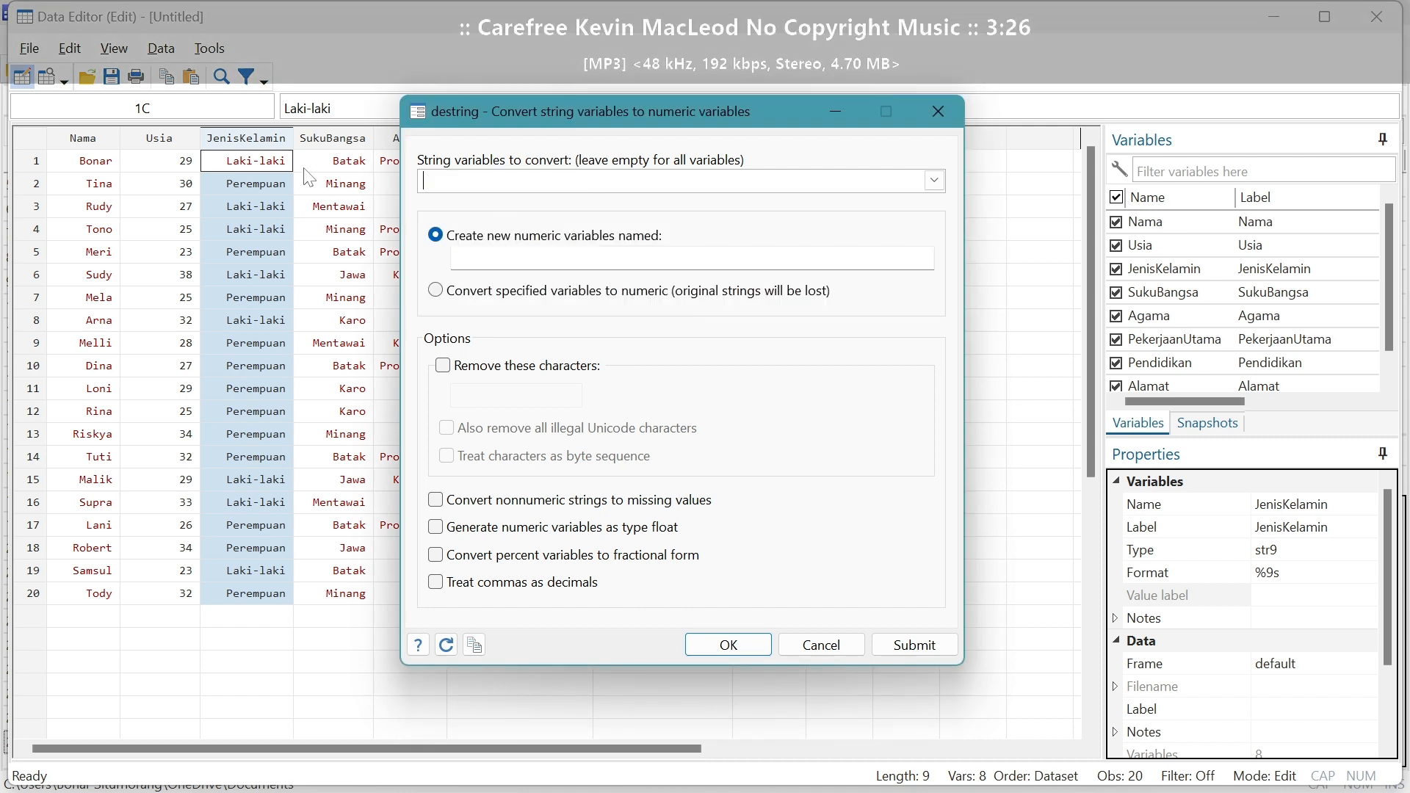
{"action": "left_click", "coordinate": [933, 180]}
{"action": "left_click", "coordinate": [629, 224]}
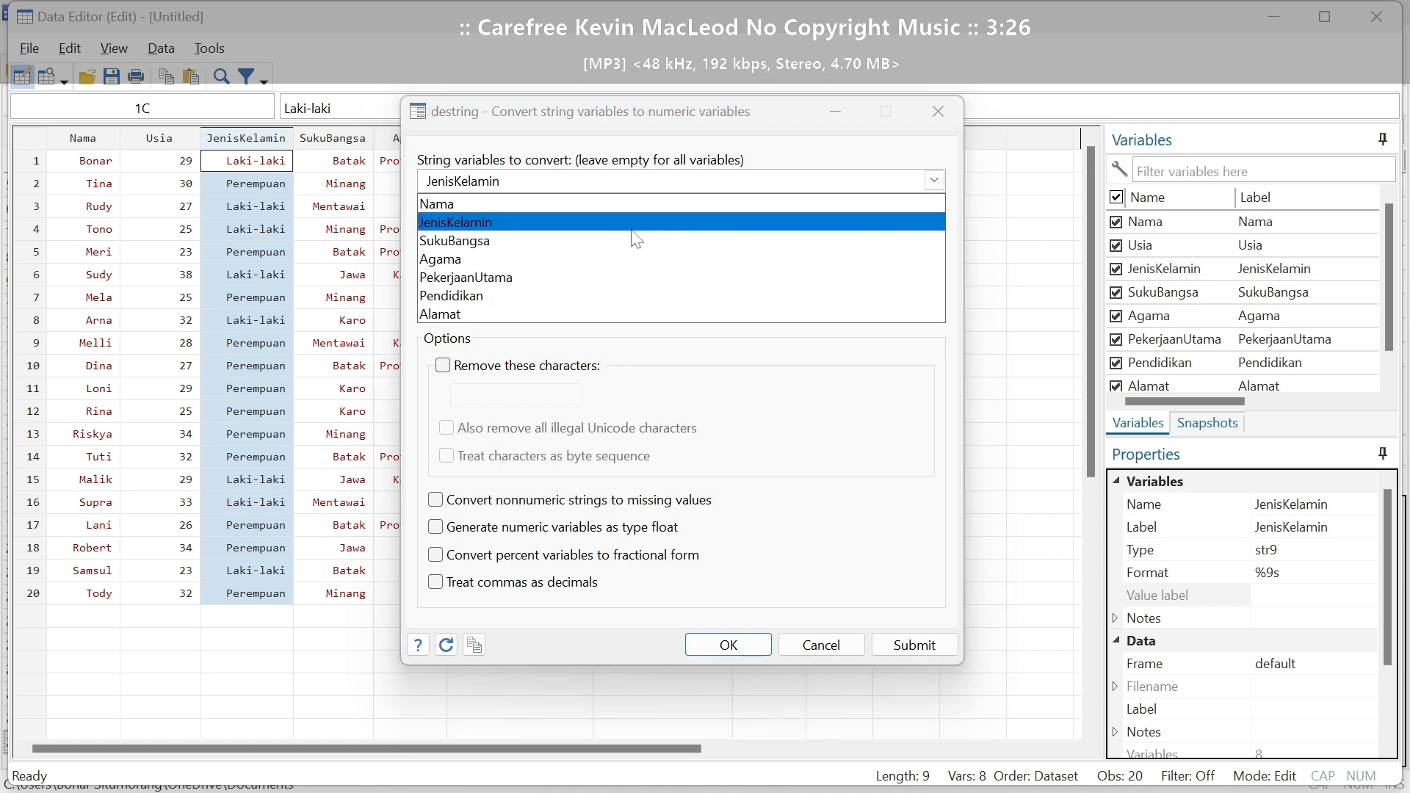
{"action": "left_click", "coordinate": [1041, 304]}
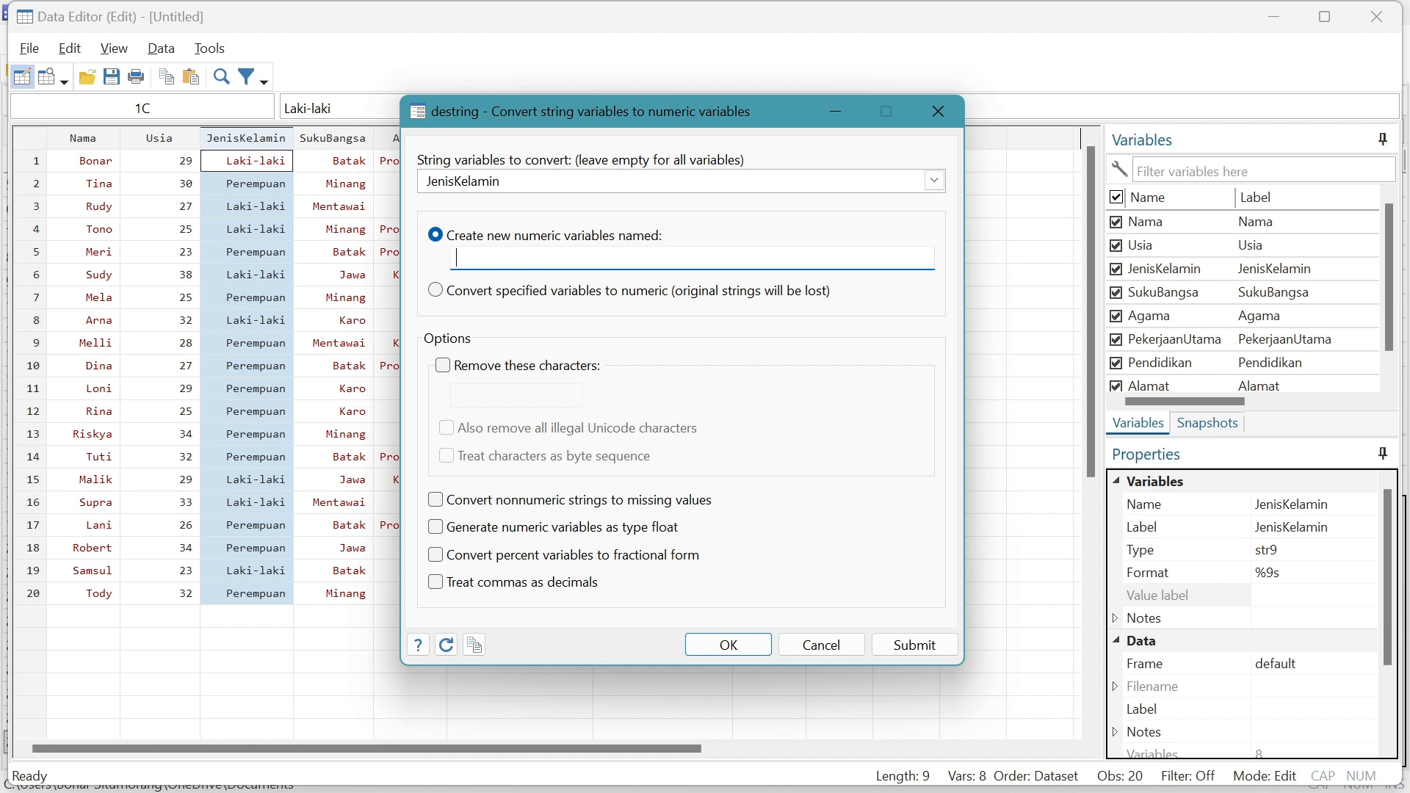
Generate a new numeric variable Jekel from JenisKelamin, converting nonnumeric strings to missing values, and leave the conversion dialog.
{"action": "type", "text": "Jekel"}
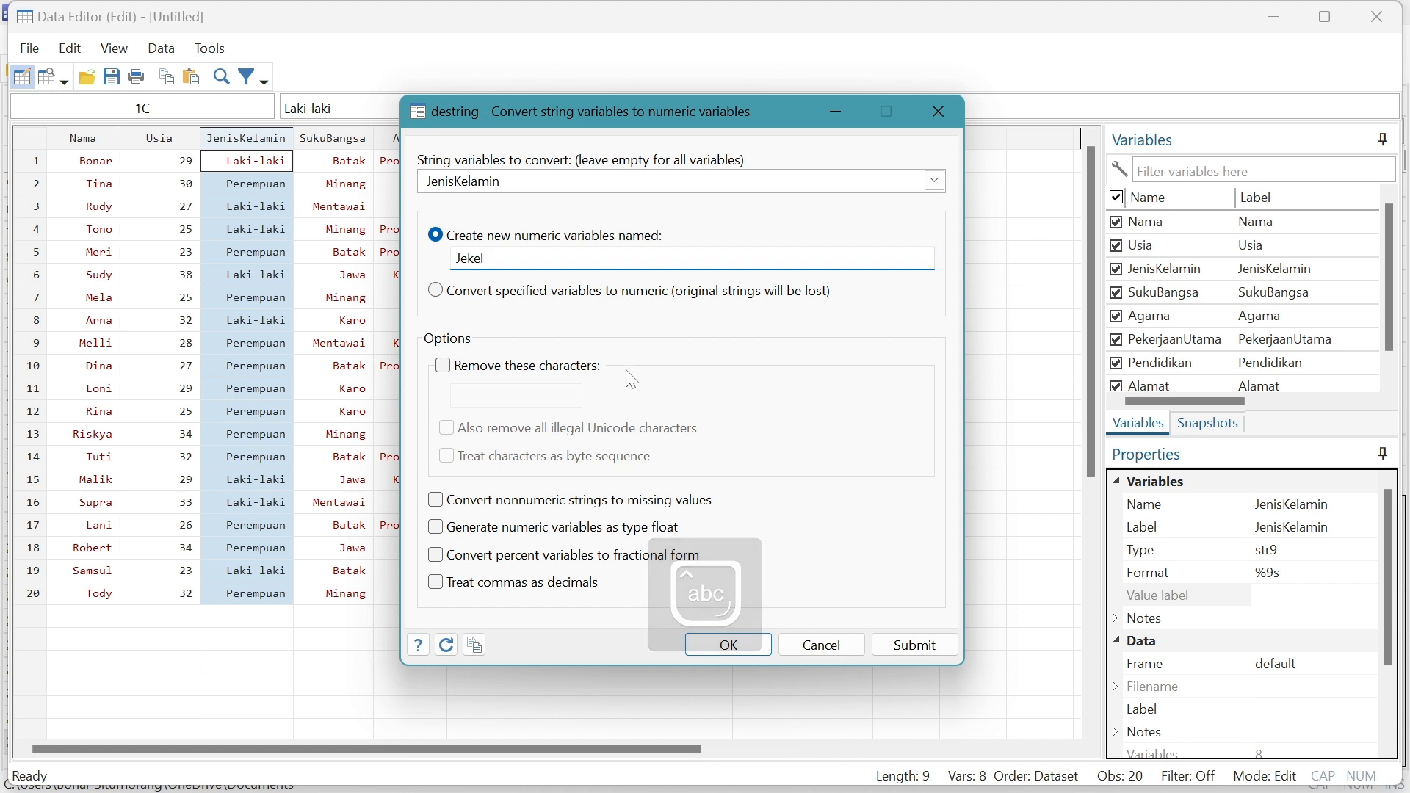
{"action": "left_click_drag", "start_coordinate": [607, 118], "coordinate": [595, 62]}
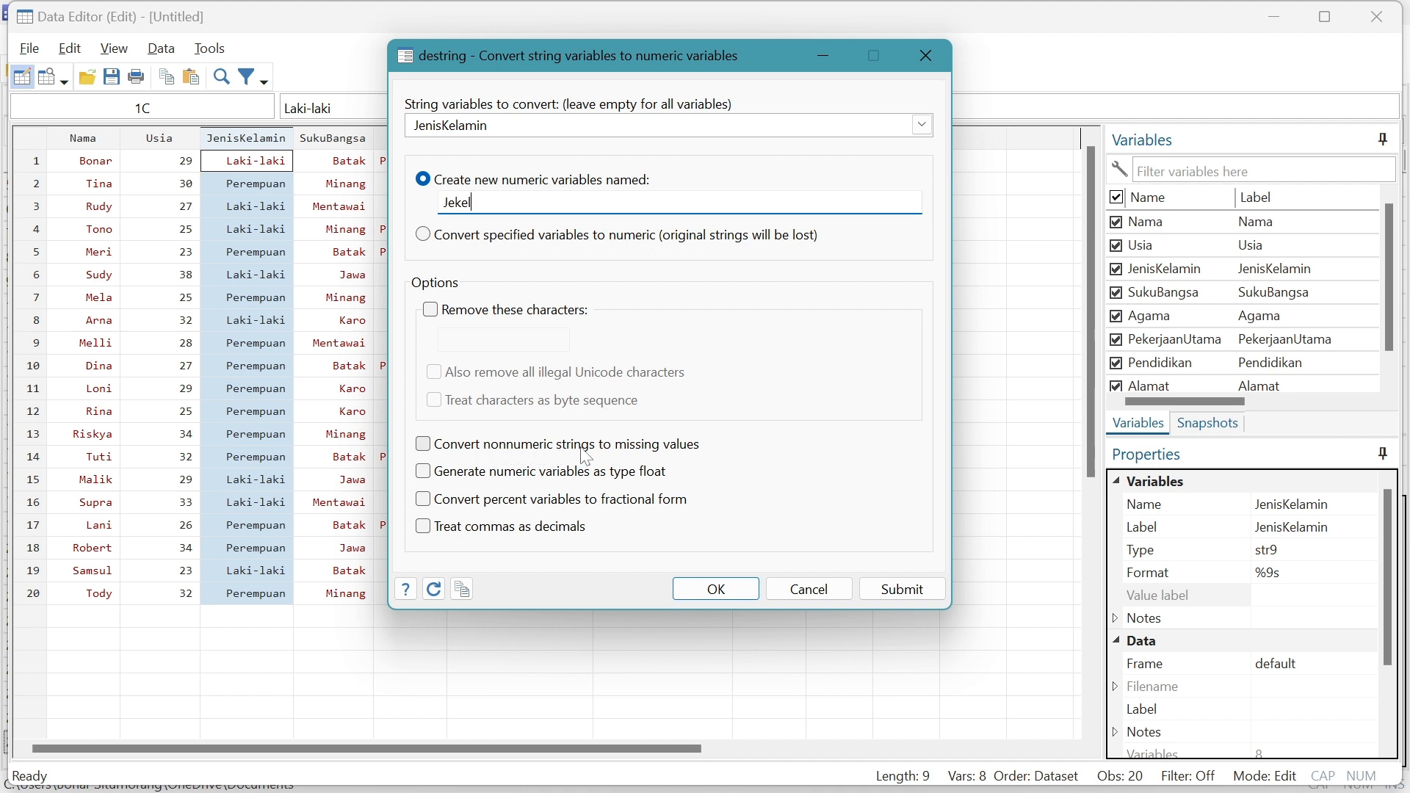
{"action": "left_click", "coordinate": [422, 444]}
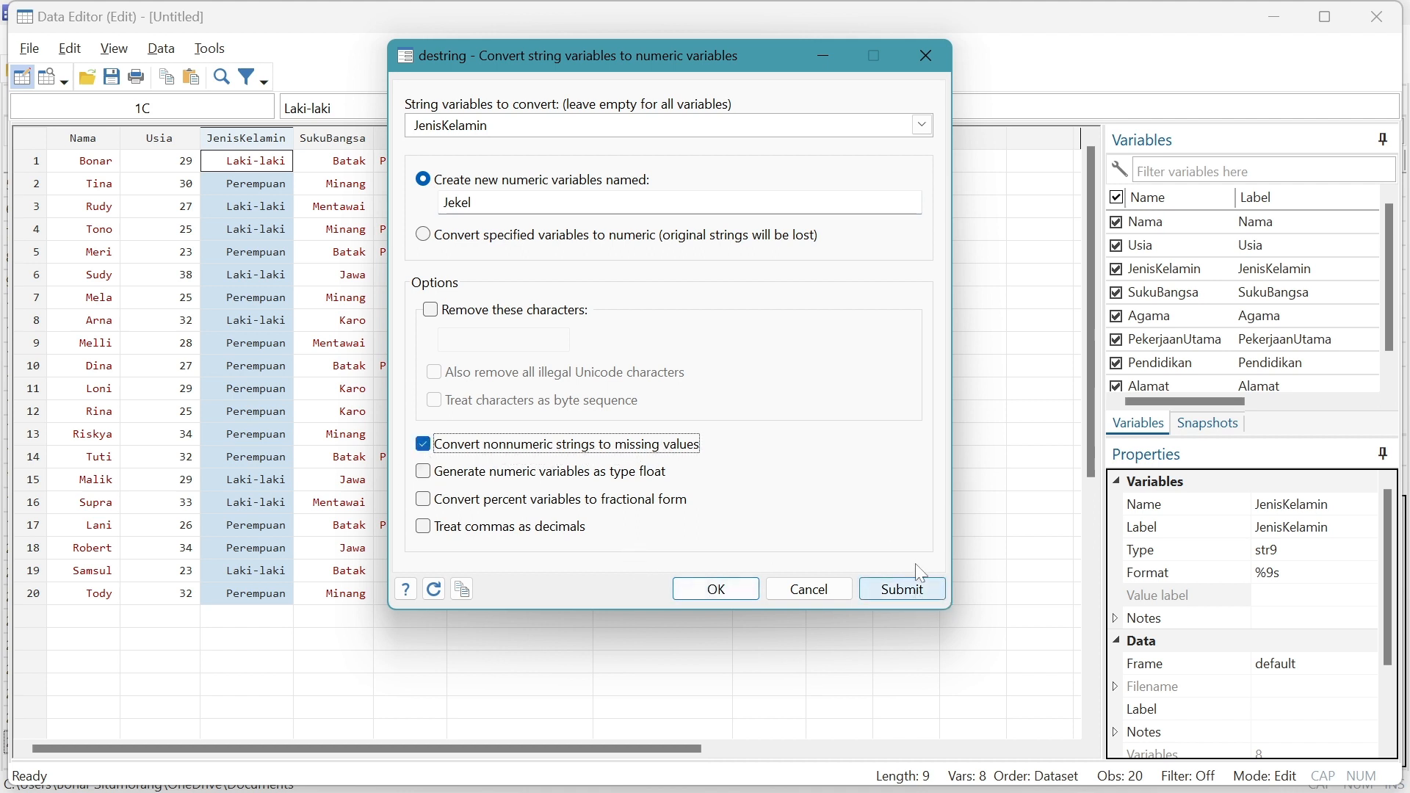
{"action": "left_click", "coordinate": [897, 592]}
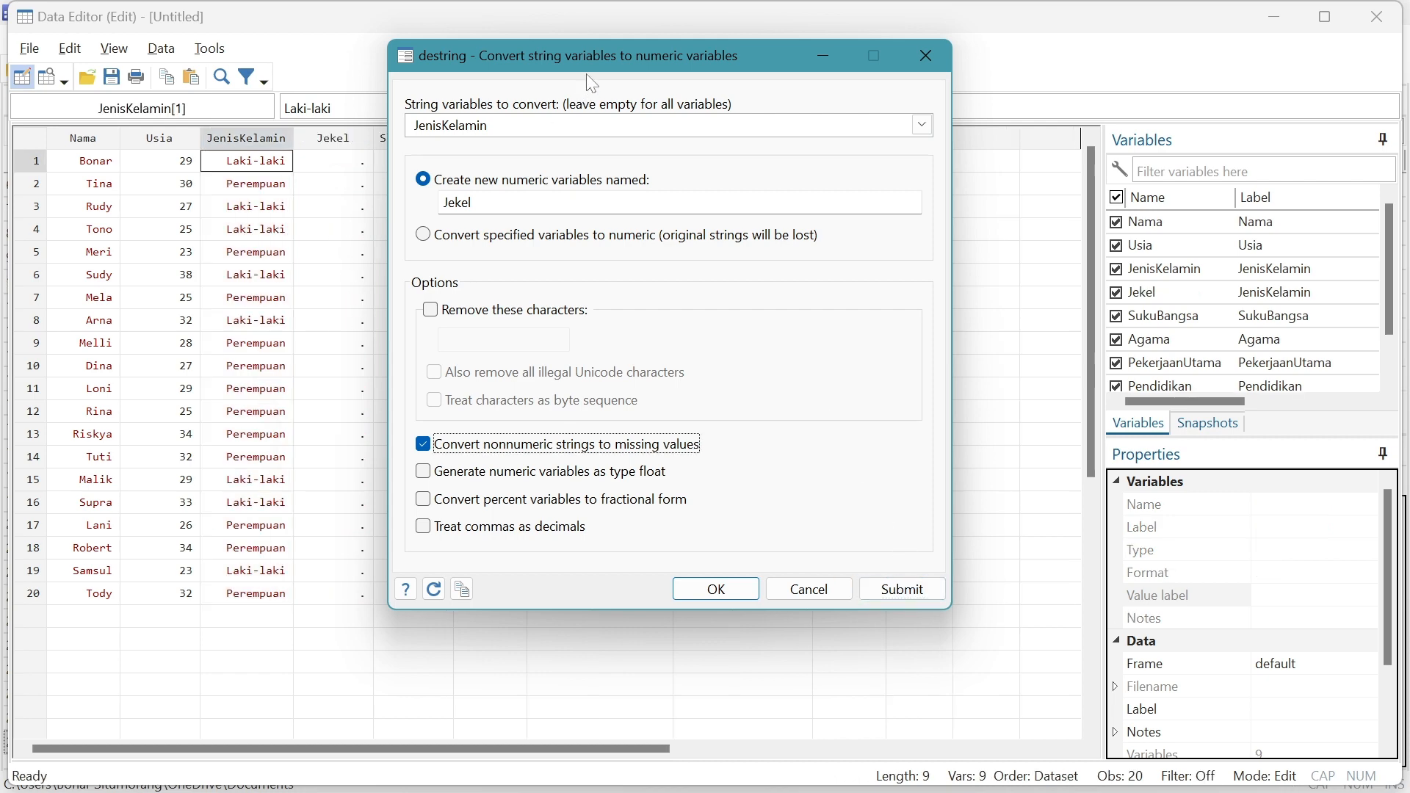
{"action": "left_click_drag", "start_coordinate": [587, 72], "coordinate": [805, 122]}
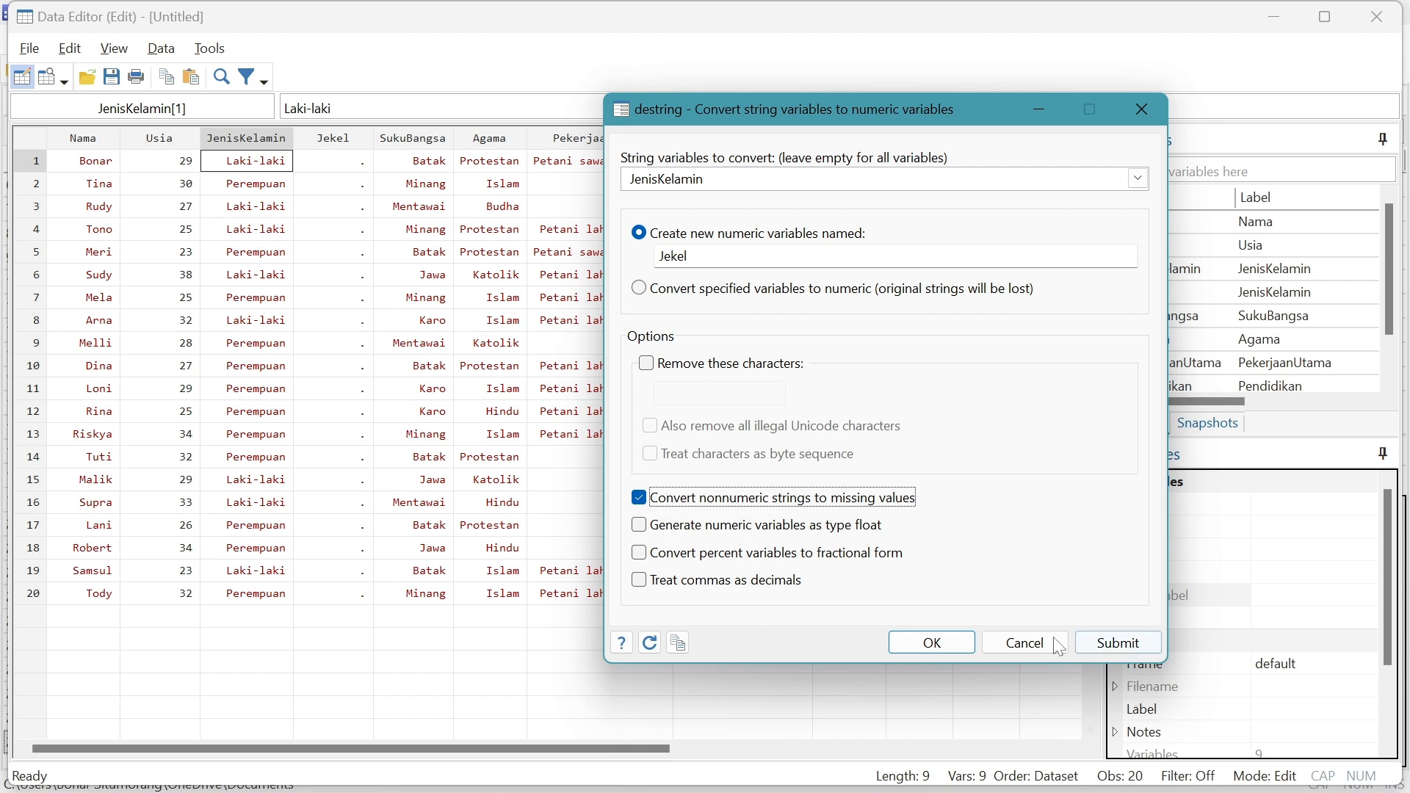
{"action": "left_click", "coordinate": [931, 643]}
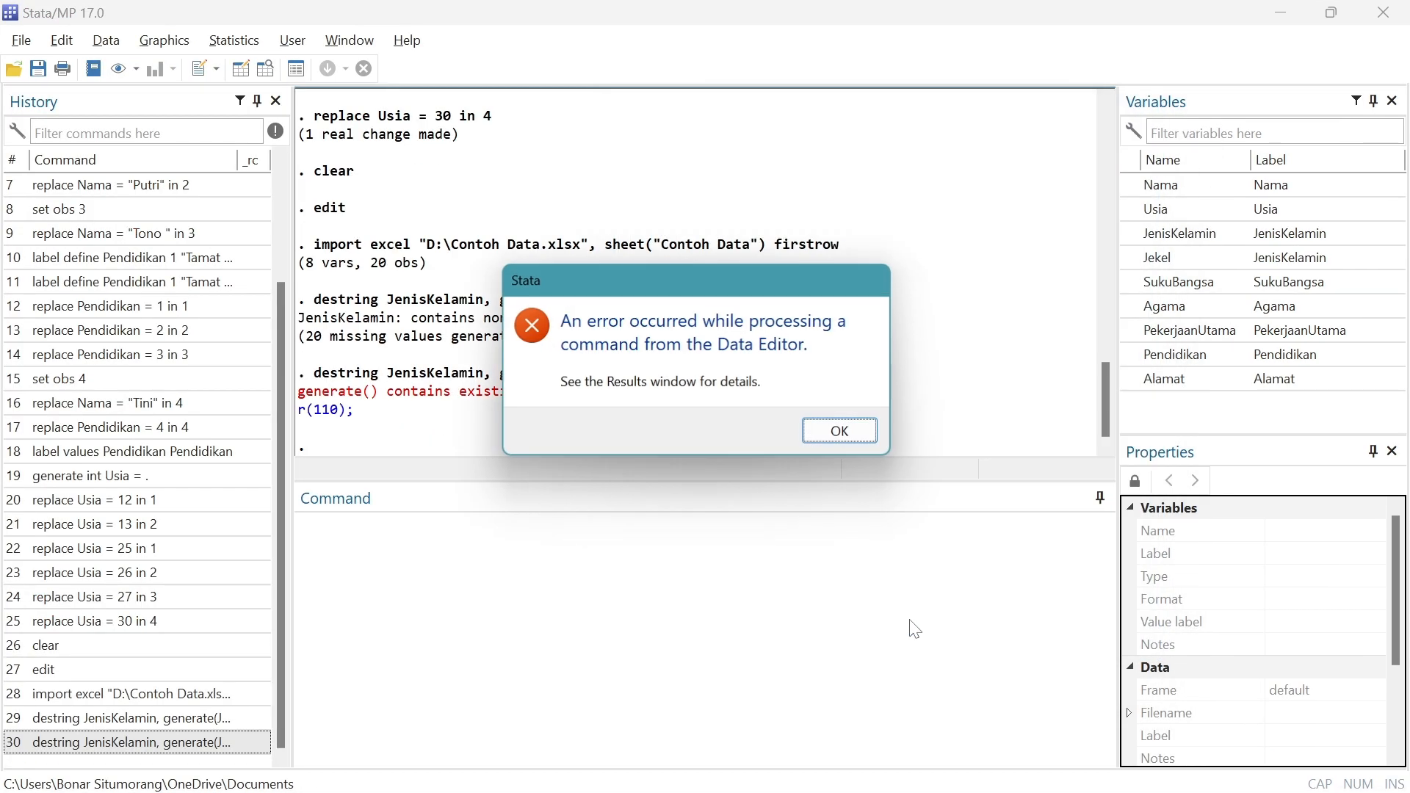
{"action": "left_click", "coordinate": [852, 433]}
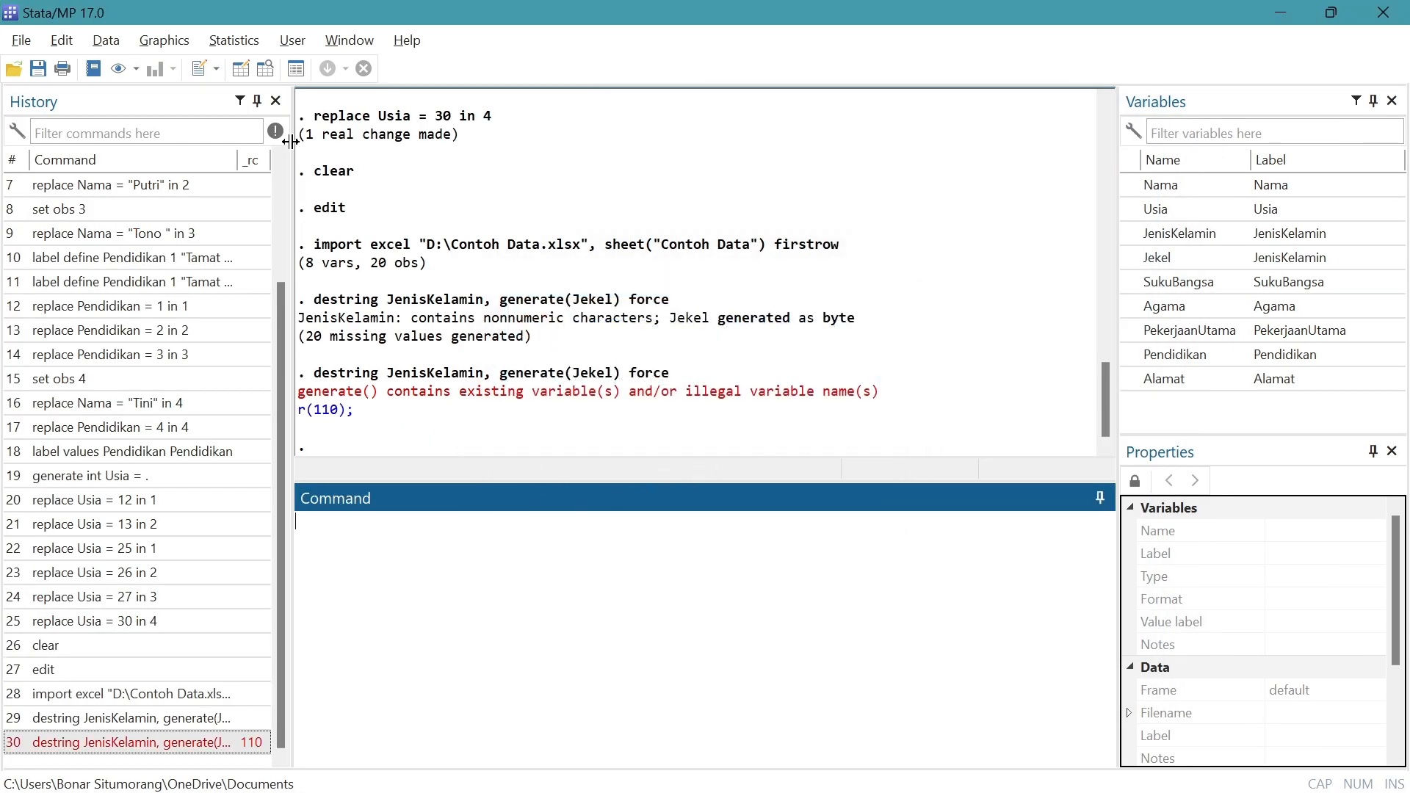
Start a new value label named JenisKelamin from the Jekel column in the Data Editor.
{"action": "left_click", "coordinate": [241, 68]}
{"action": "left_click", "coordinate": [348, 145]}
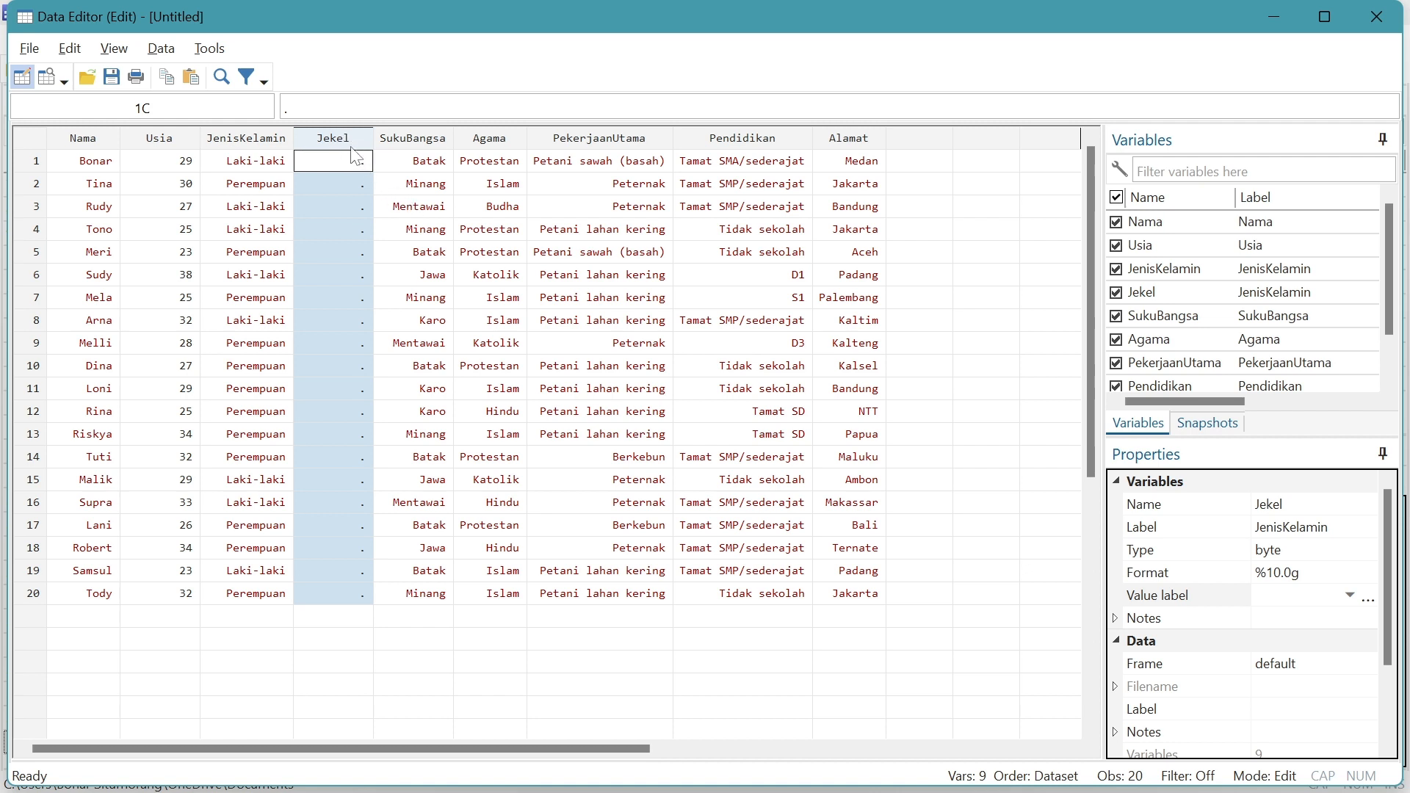
{"action": "right_click", "coordinate": [348, 149]}
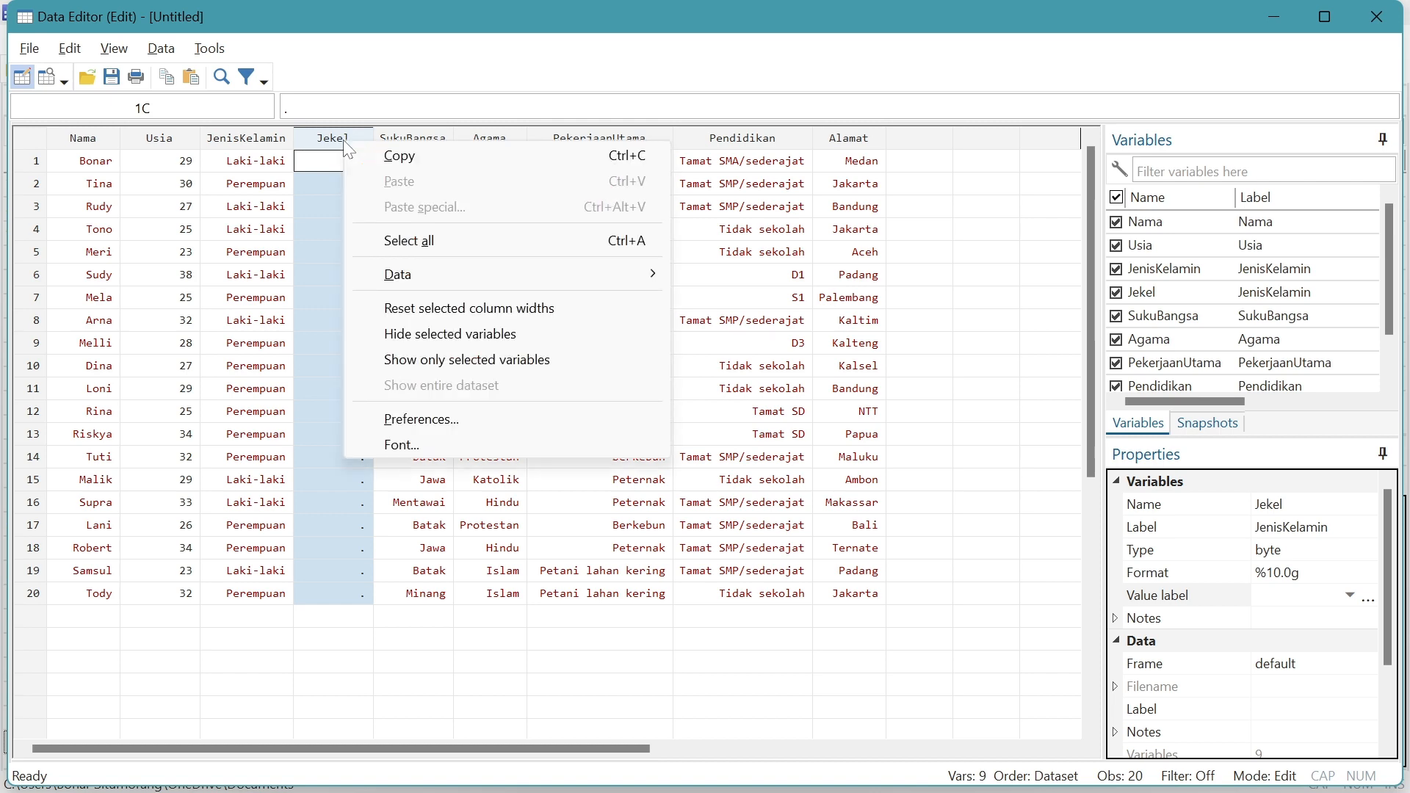
{"action": "mouse_move", "coordinate": [624, 274]}
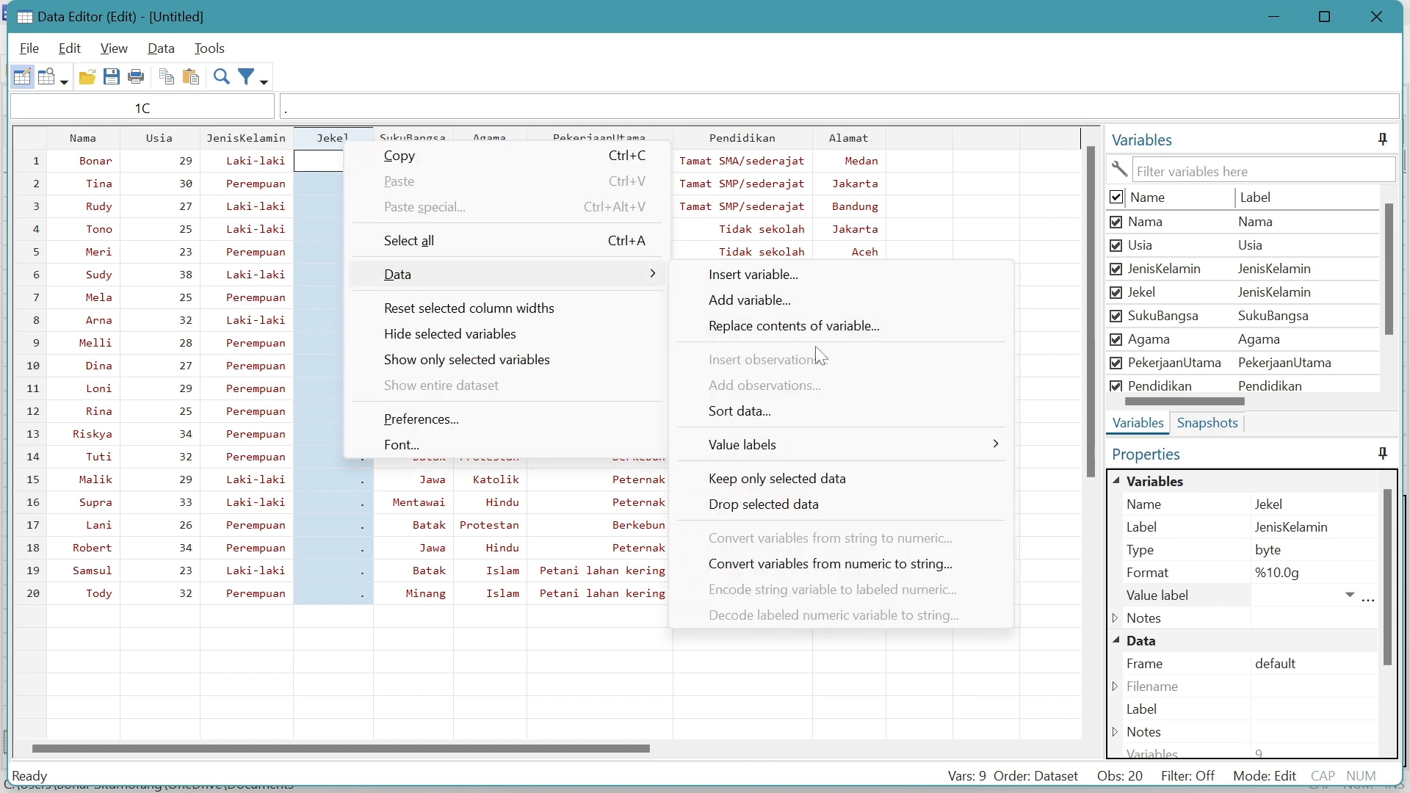
{"action": "mouse_move", "coordinate": [799, 447]}
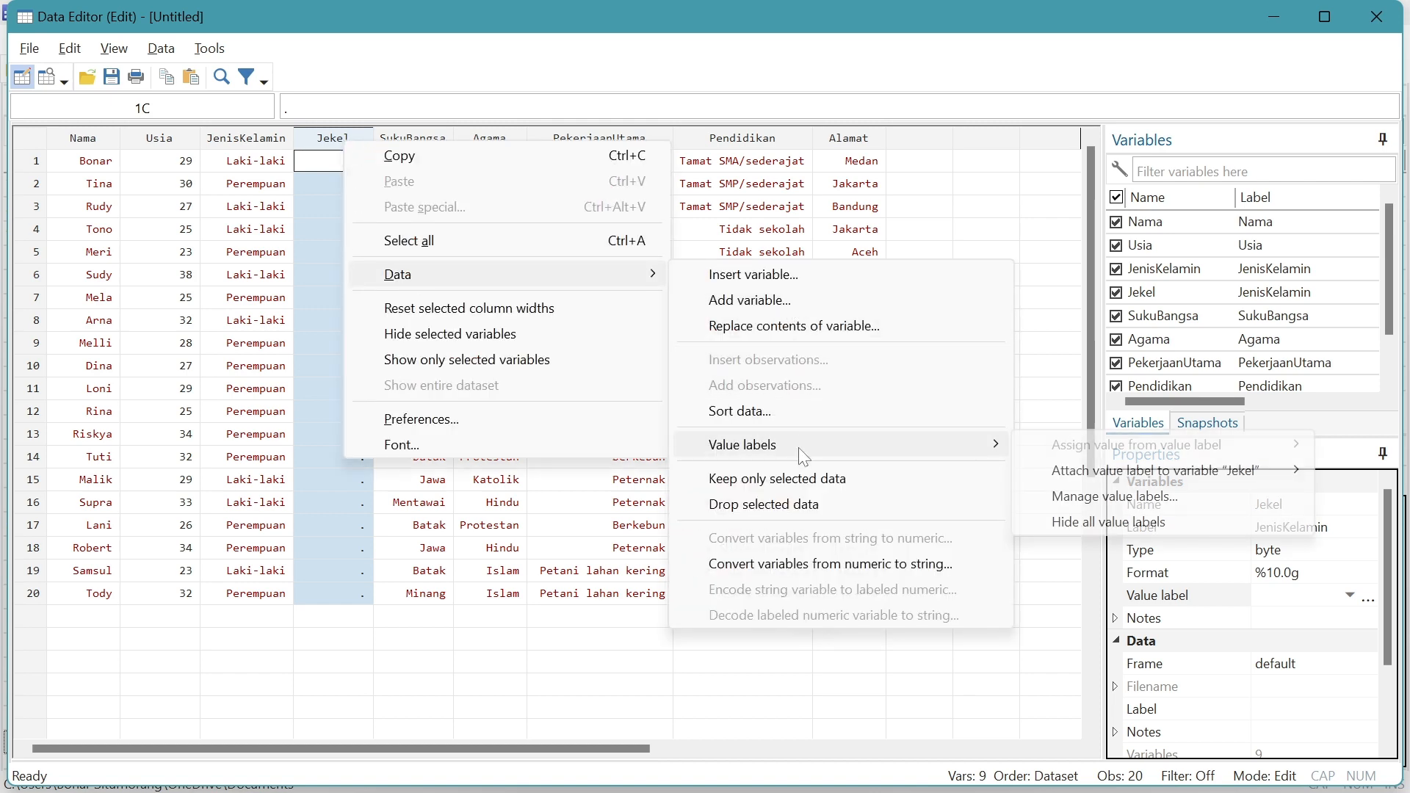
{"action": "left_click", "coordinate": [1153, 498]}
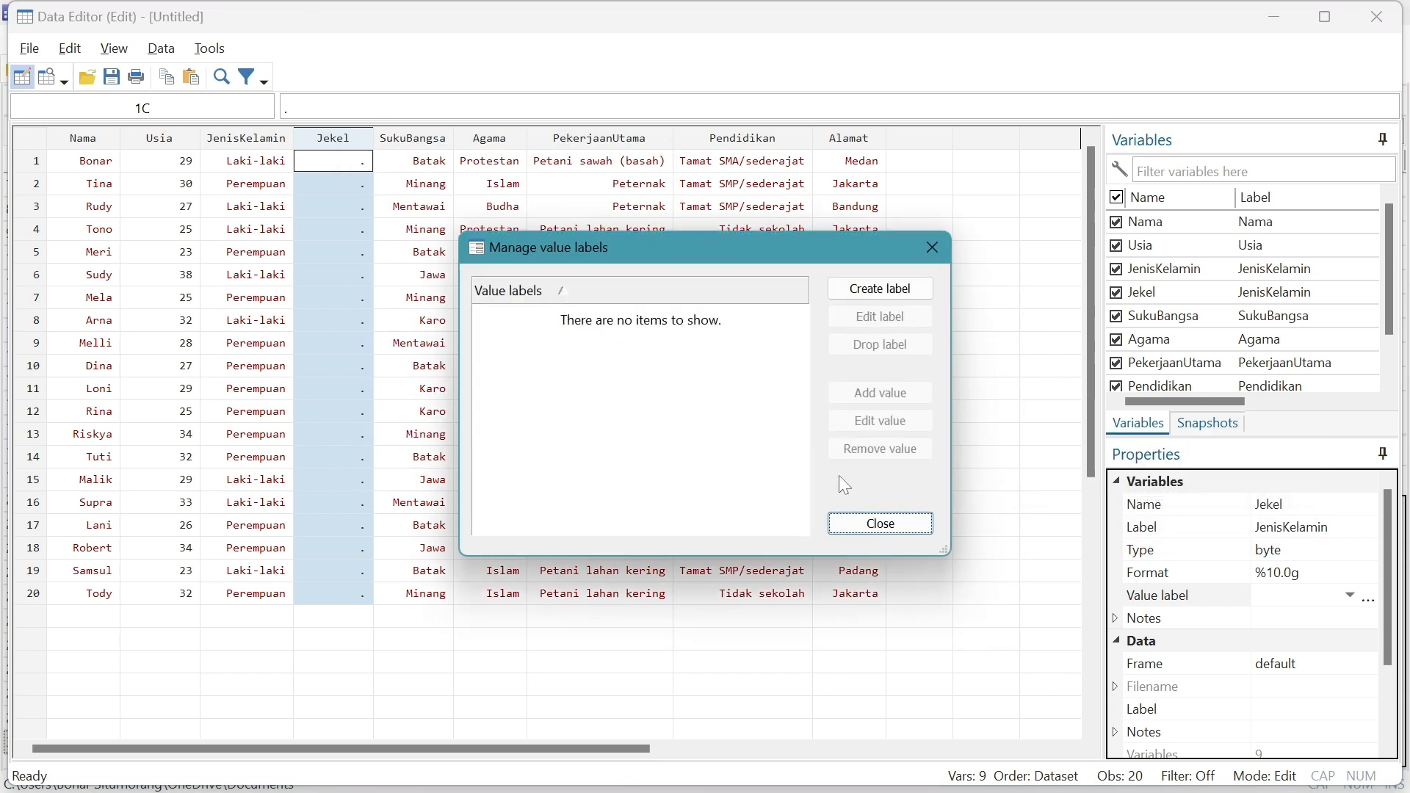
{"action": "left_click", "coordinate": [874, 291]}
{"action": "type", "text": "JenisKelamin"}
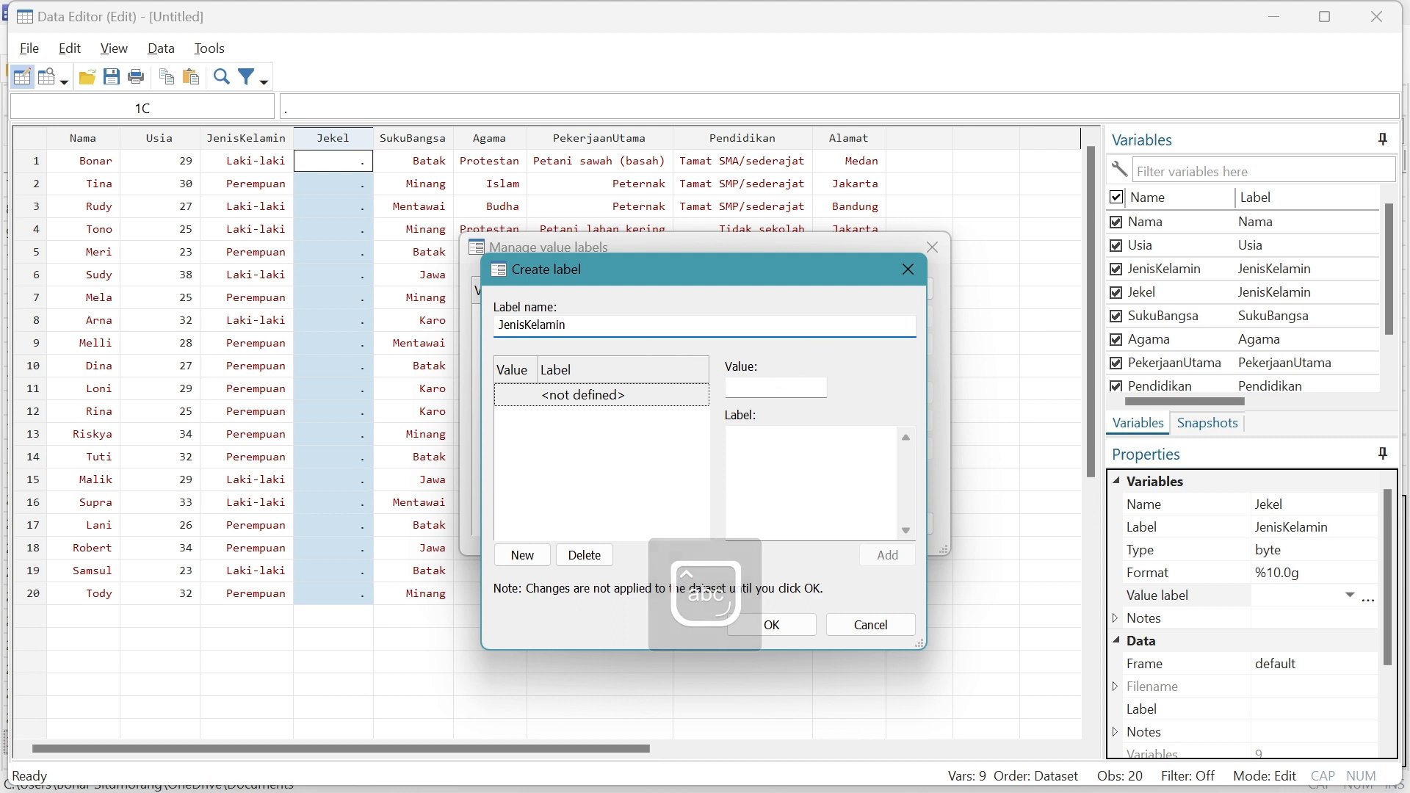
Define value 1 as Laki-laki in the JenisKelamin value label.
{"action": "key", "text": "Tab"}
{"action": "type", "text": "1"}
{"action": "key", "text": "Tab"}
{"action": "key", "text": "Caps_Lock"}
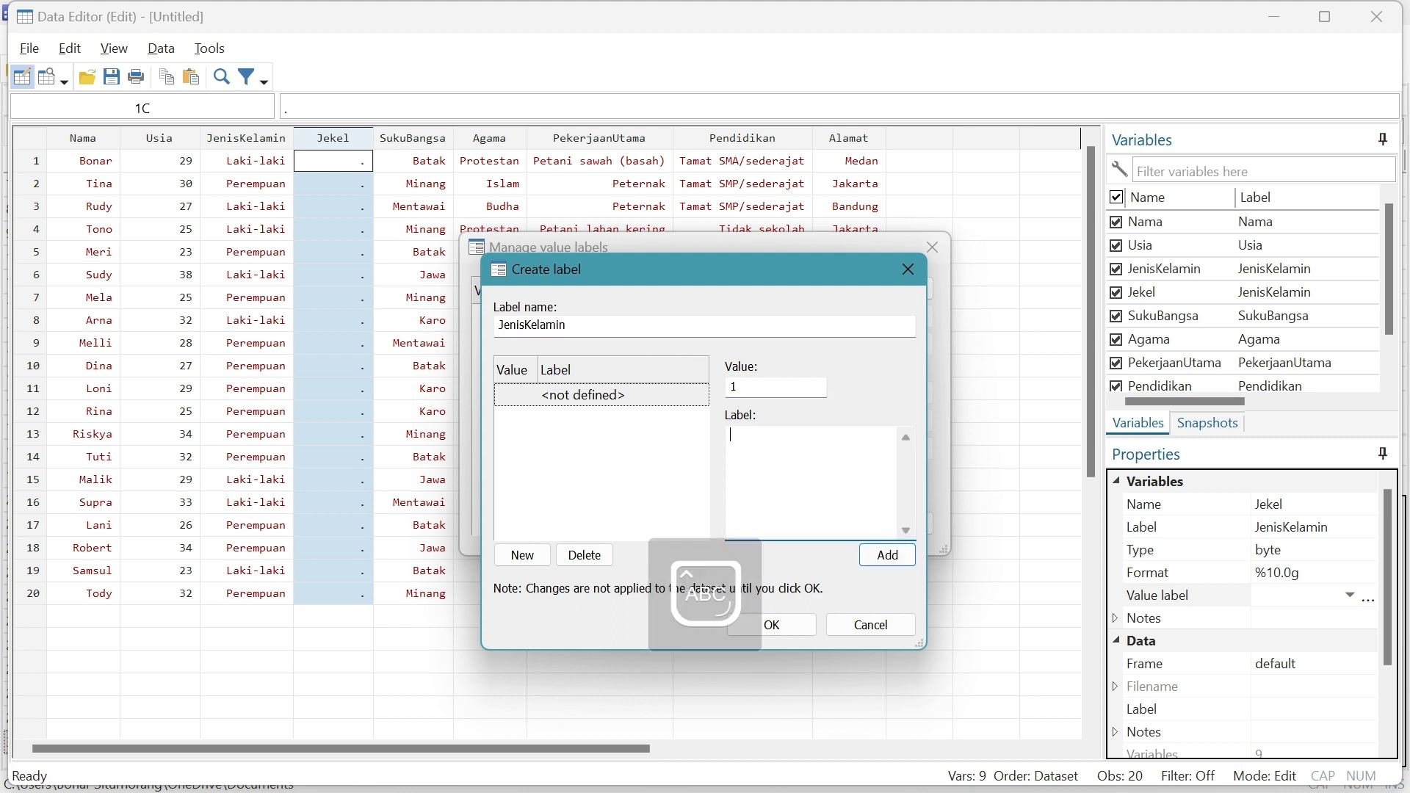
{"action": "type", "text": "L"}
{"action": "key", "text": "Caps_Lock"}
{"action": "type", "text": "aki-laki"}
{"action": "key", "text": "Return"}
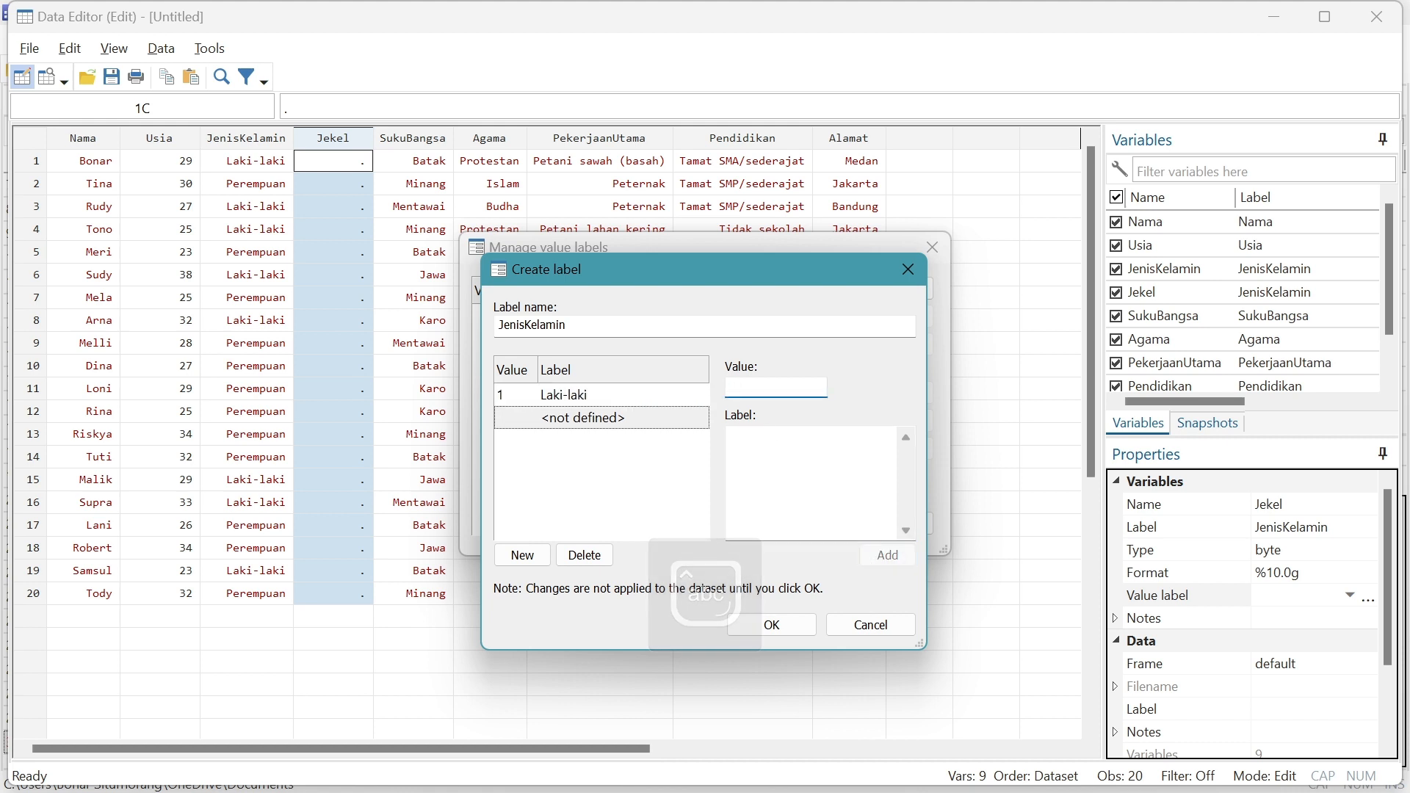
Define value 2 as Perempuan, save the JenisKelamin value label and close the value label manager.
{"action": "type", "text": "2"}
{"action": "key", "text": "Tab"}
{"action": "key", "text": "Caps_Lock"}
{"action": "type", "text": "P"}
{"action": "key", "text": "Caps_Lock"}
{"action": "type", "text": "erempuan"}
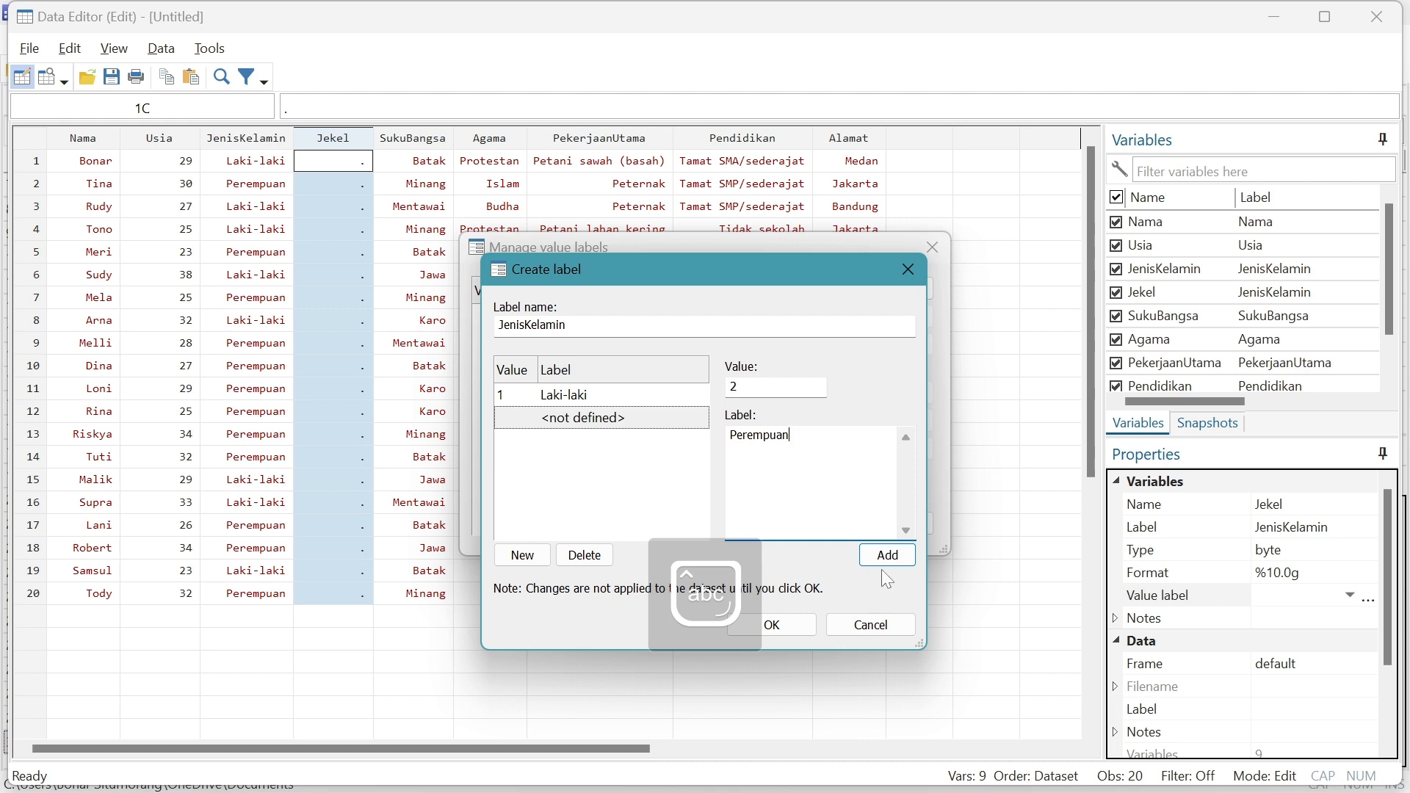
{"action": "left_click", "coordinate": [880, 555]}
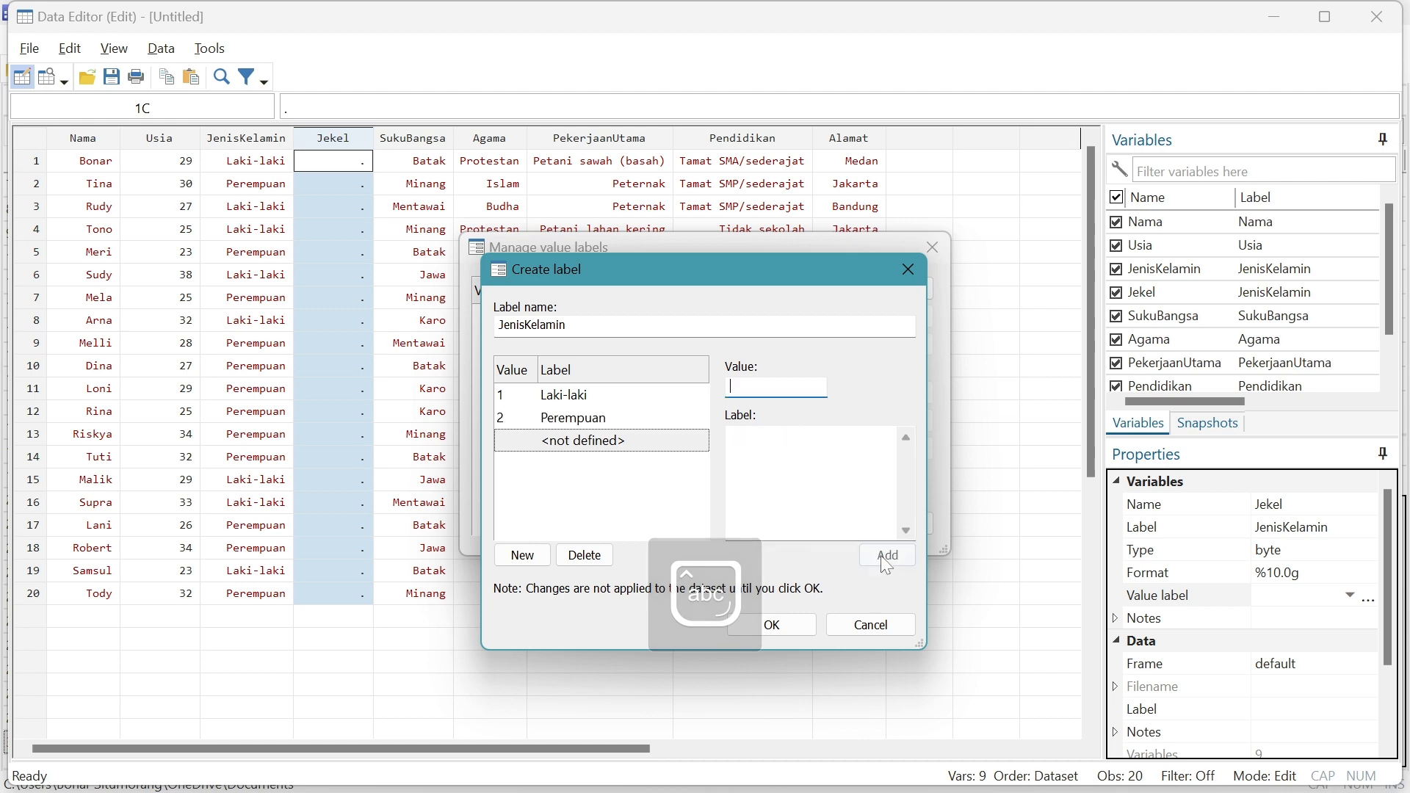
{"action": "left_click", "coordinate": [781, 627]}
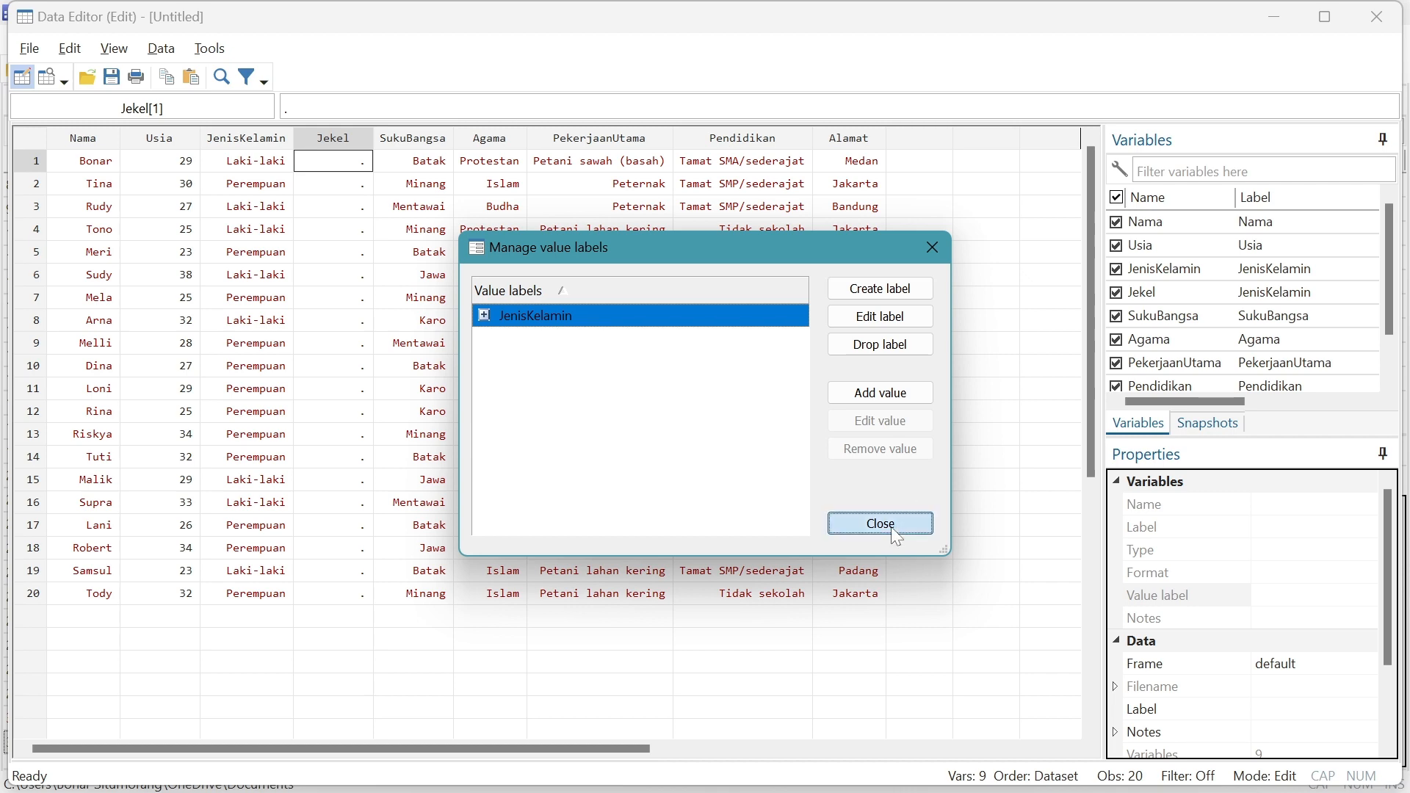
{"action": "left_click", "coordinate": [880, 524]}
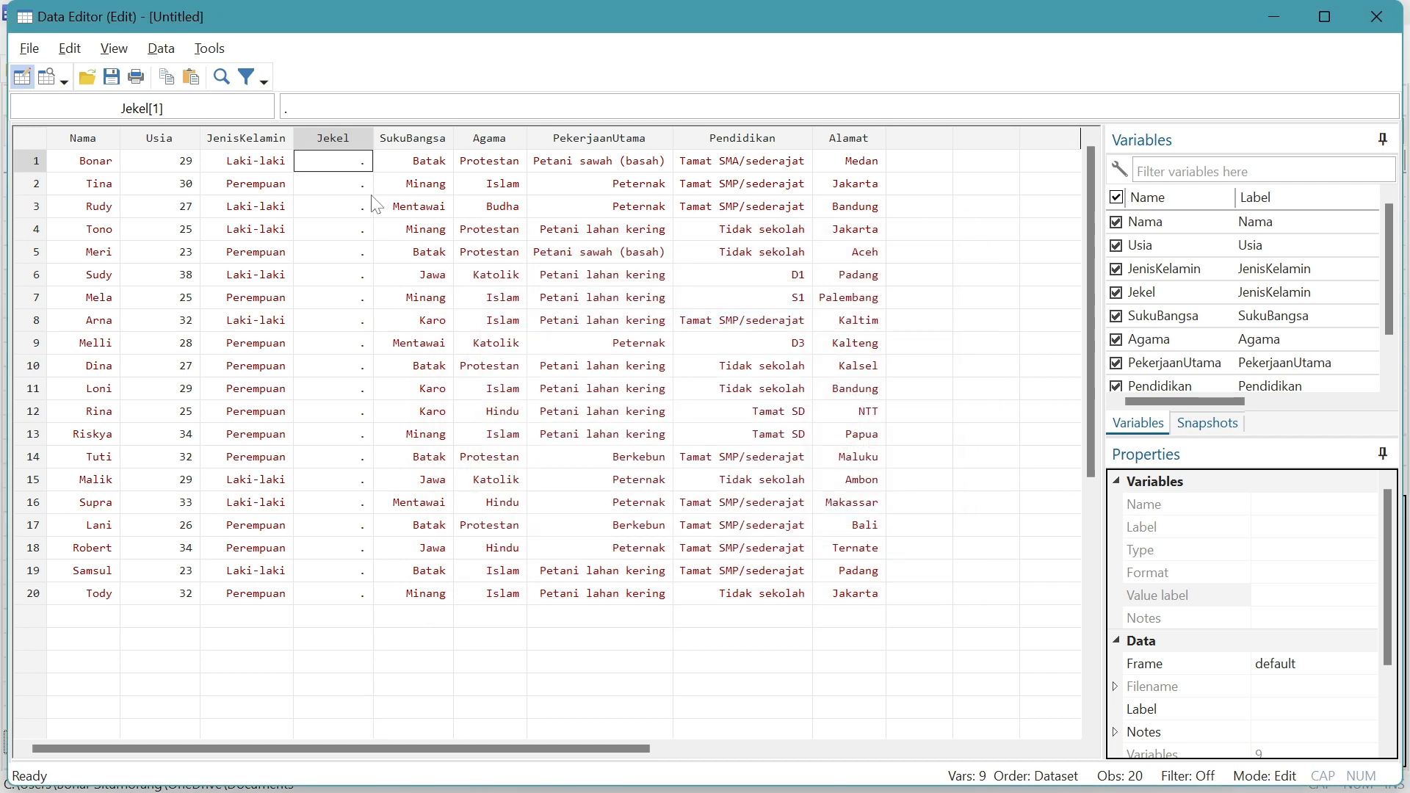
Fill Jekel for observations 1 to 20 with 1 where JenisKelamin is Laki-laki and 2 where it is Perempuan.
{"action": "type", "text": "1"}
{"action": "key", "text": "Return"}
{"action": "type", "text": "2"}
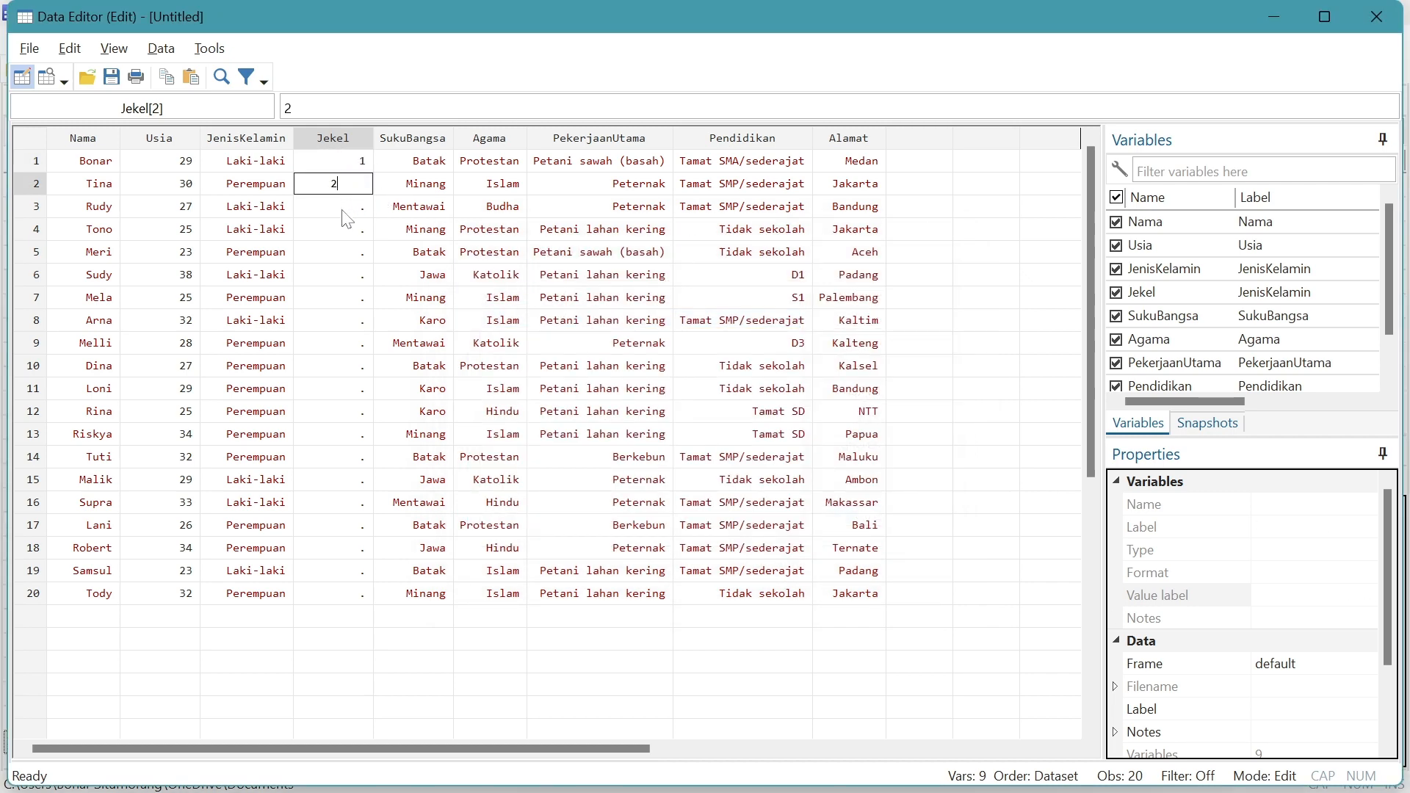
{"action": "key", "text": "Return"}
{"action": "type", "text": "1"}
{"action": "key", "text": "Return"}
{"action": "type", "text": "1"}
{"action": "key", "text": "Return"}
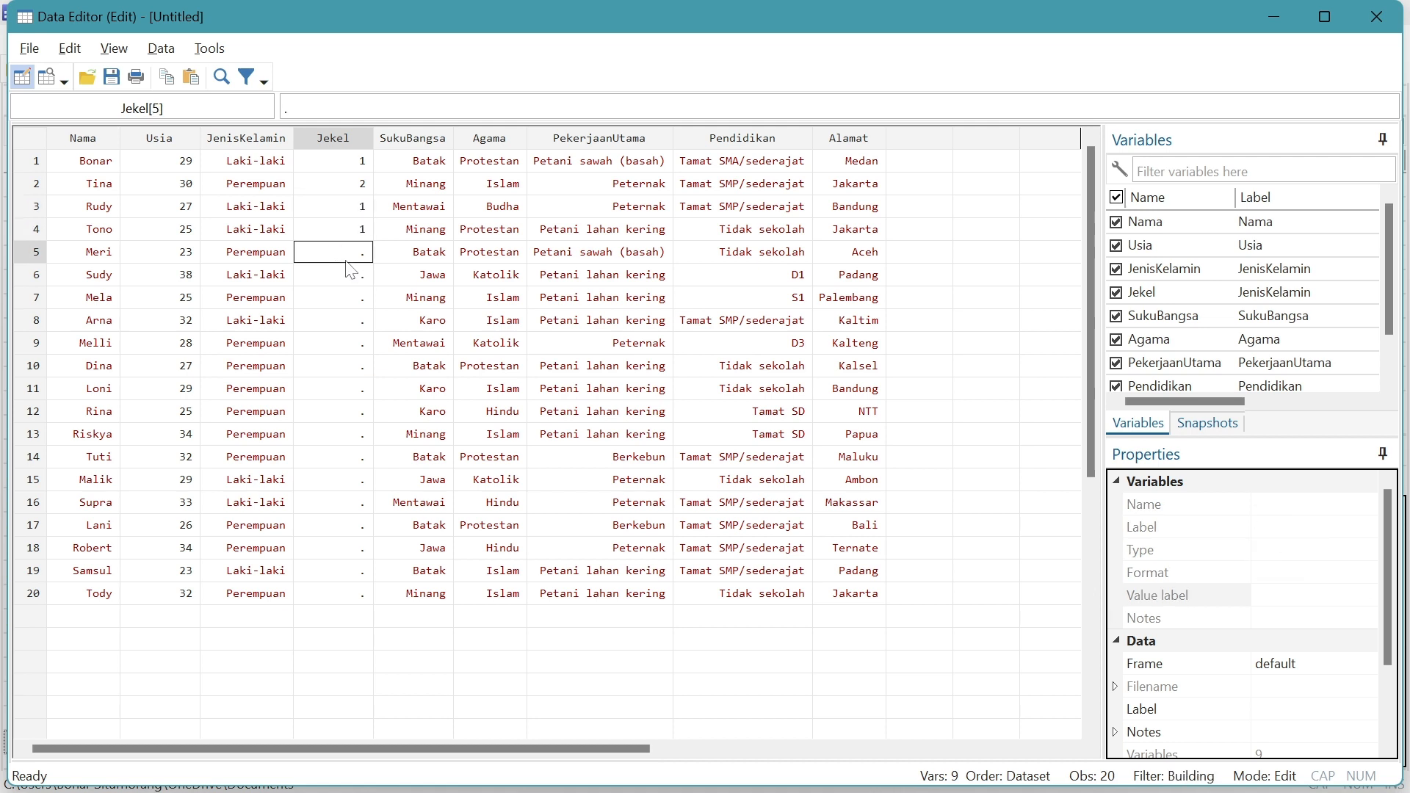
{"action": "type", "text": "2"}
{"action": "key", "text": "Return"}
{"action": "type", "text": "1"}
{"action": "key", "text": "Return"}
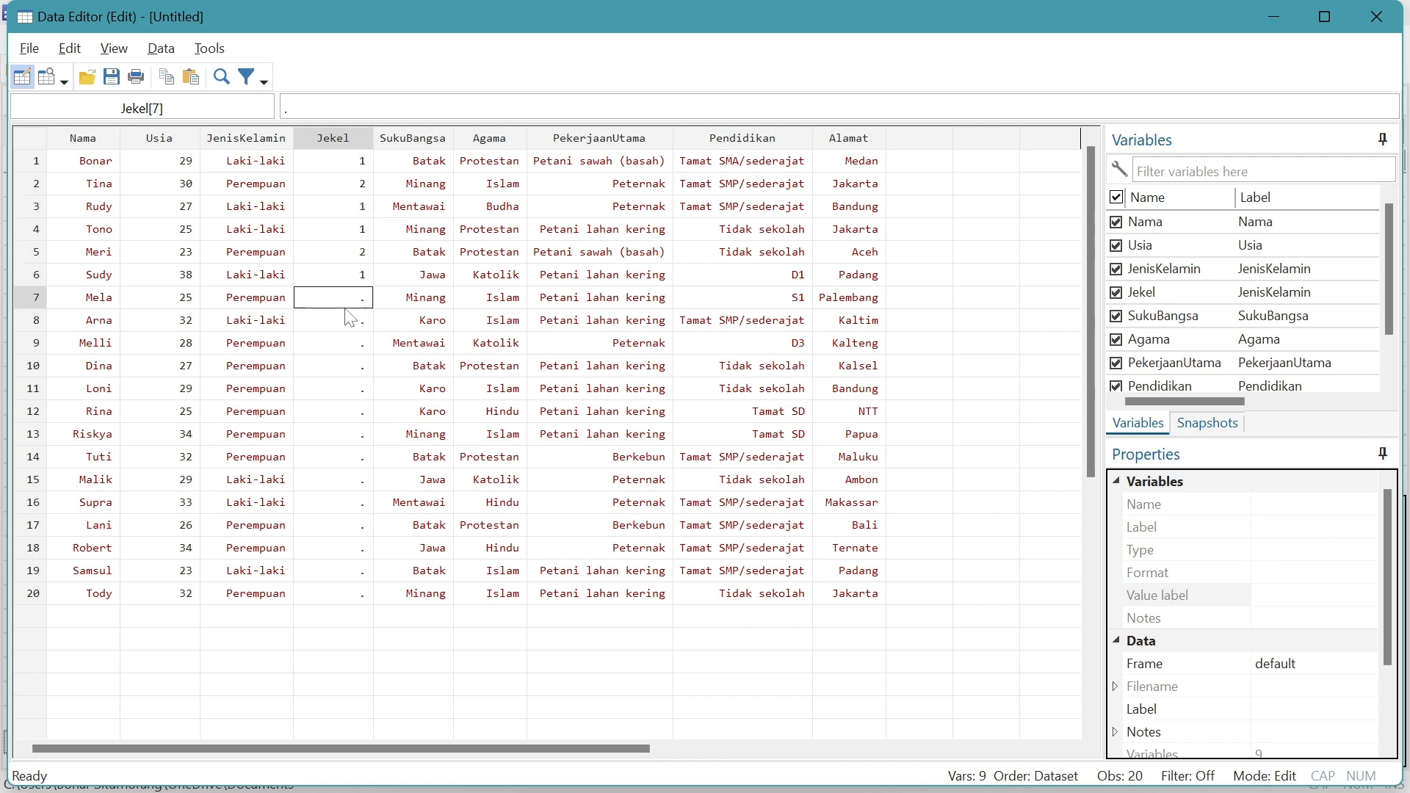
{"action": "type", "text": "2"}
{"action": "key", "text": "Return"}
{"action": "type", "text": "1"}
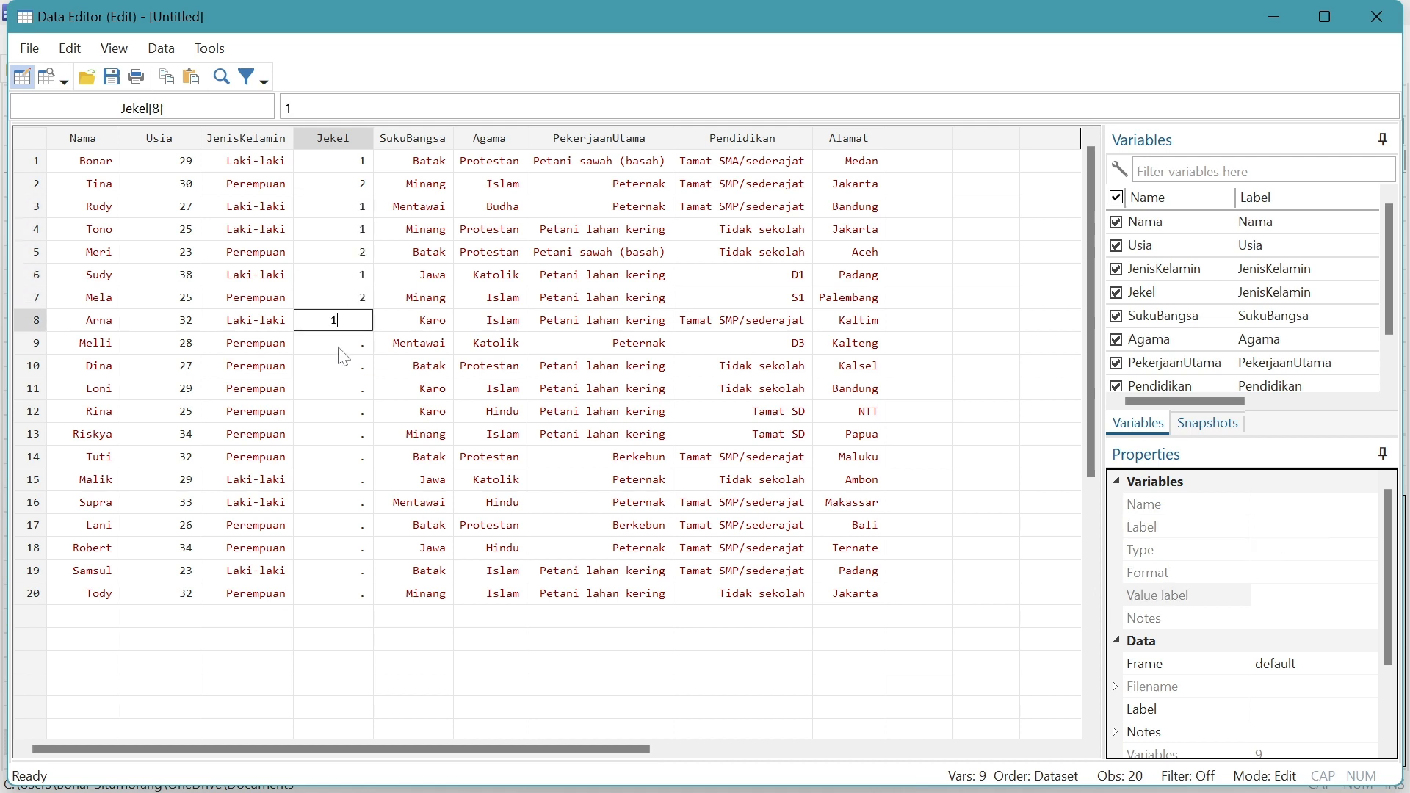
{"action": "key", "text": "Return"}
{"action": "type", "text": "2"}
{"action": "key", "text": "Return"}
{"action": "type", "text": "2"}
{"action": "key", "text": "Return"}
{"action": "type", "text": "2"}
{"action": "key", "text": "Return"}
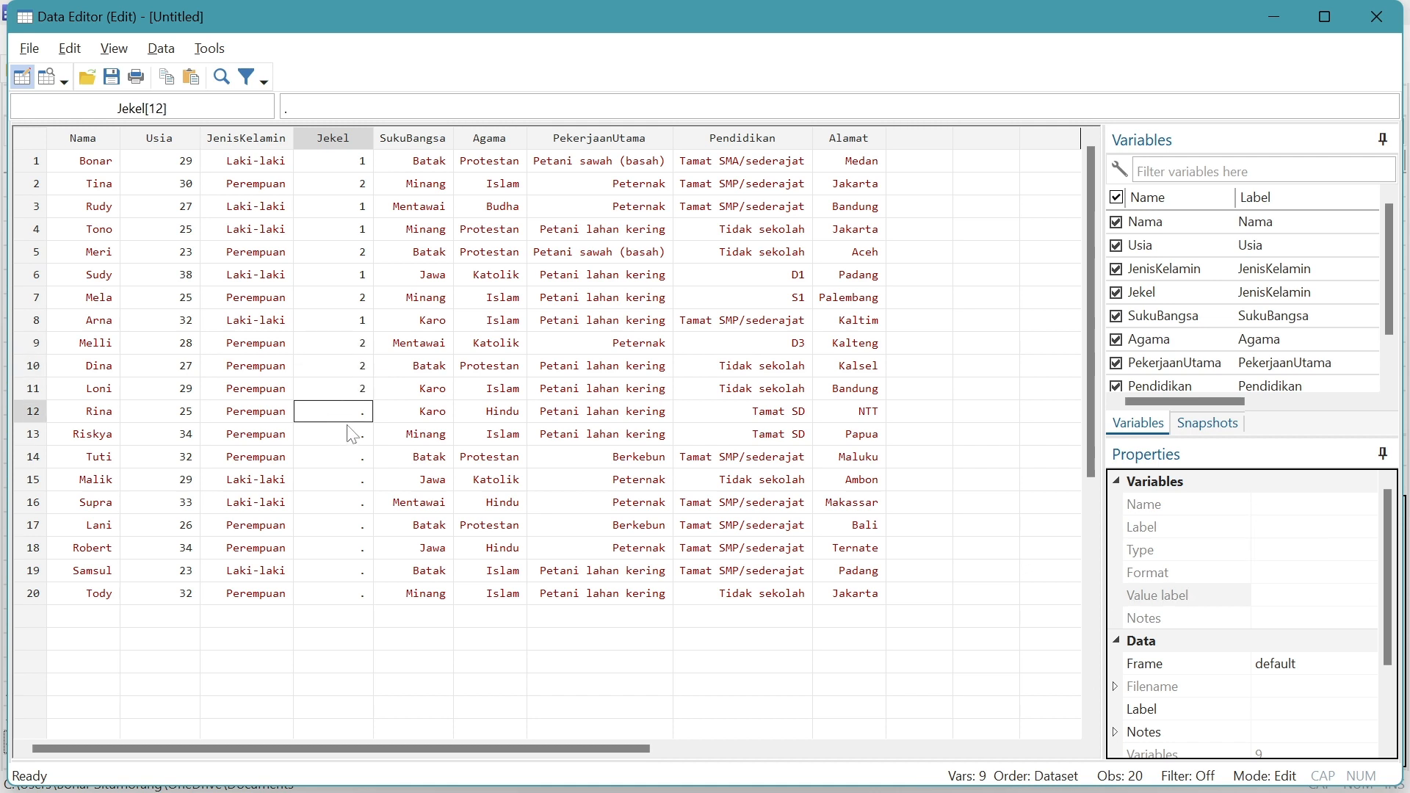
{"action": "type", "text": "2"}
{"action": "key", "text": "Return"}
{"action": "type", "text": "2"}
{"action": "key", "text": "Return"}
{"action": "type", "text": "2"}
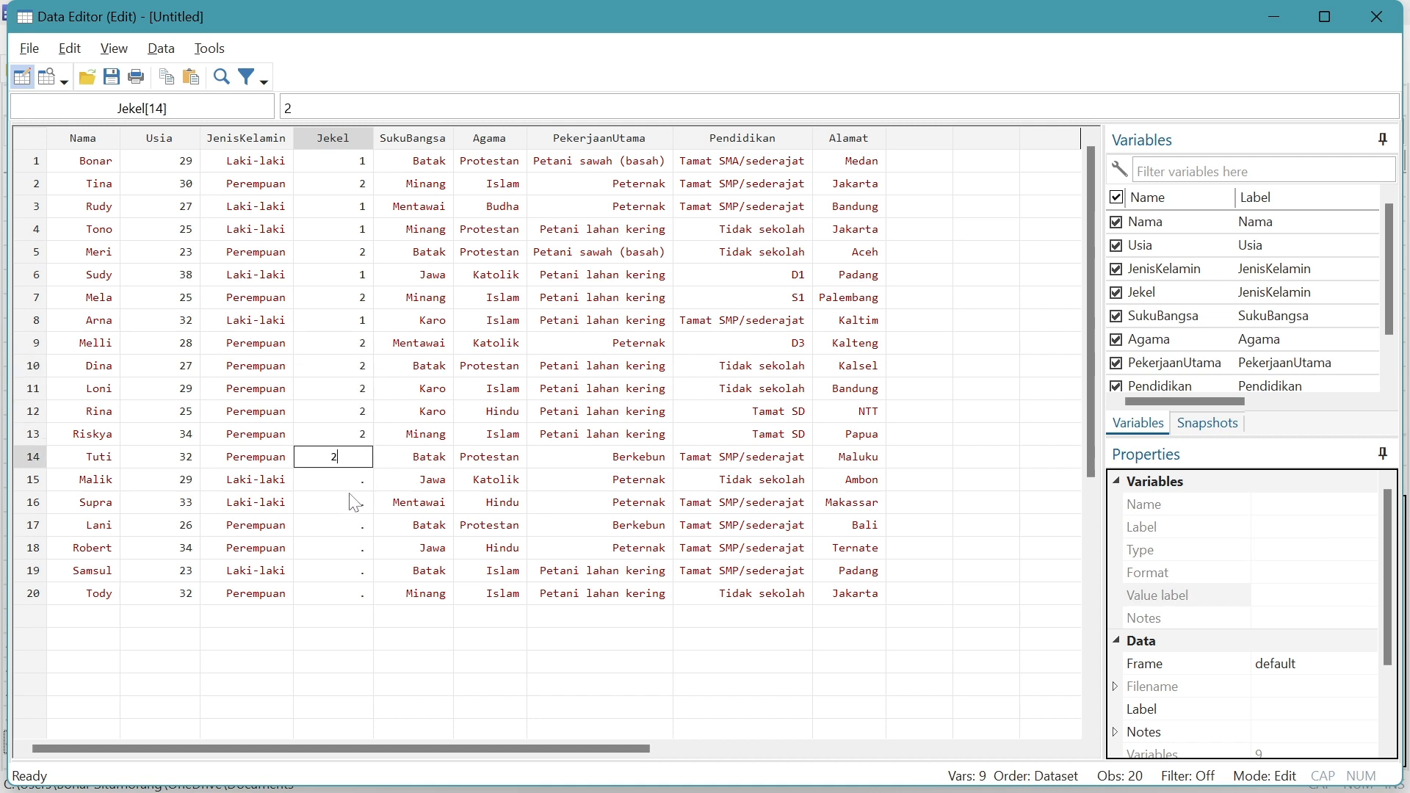
{"action": "key", "text": "Return"}
{"action": "type", "text": "1"}
{"action": "key", "text": "Return"}
{"action": "type", "text": "1"}
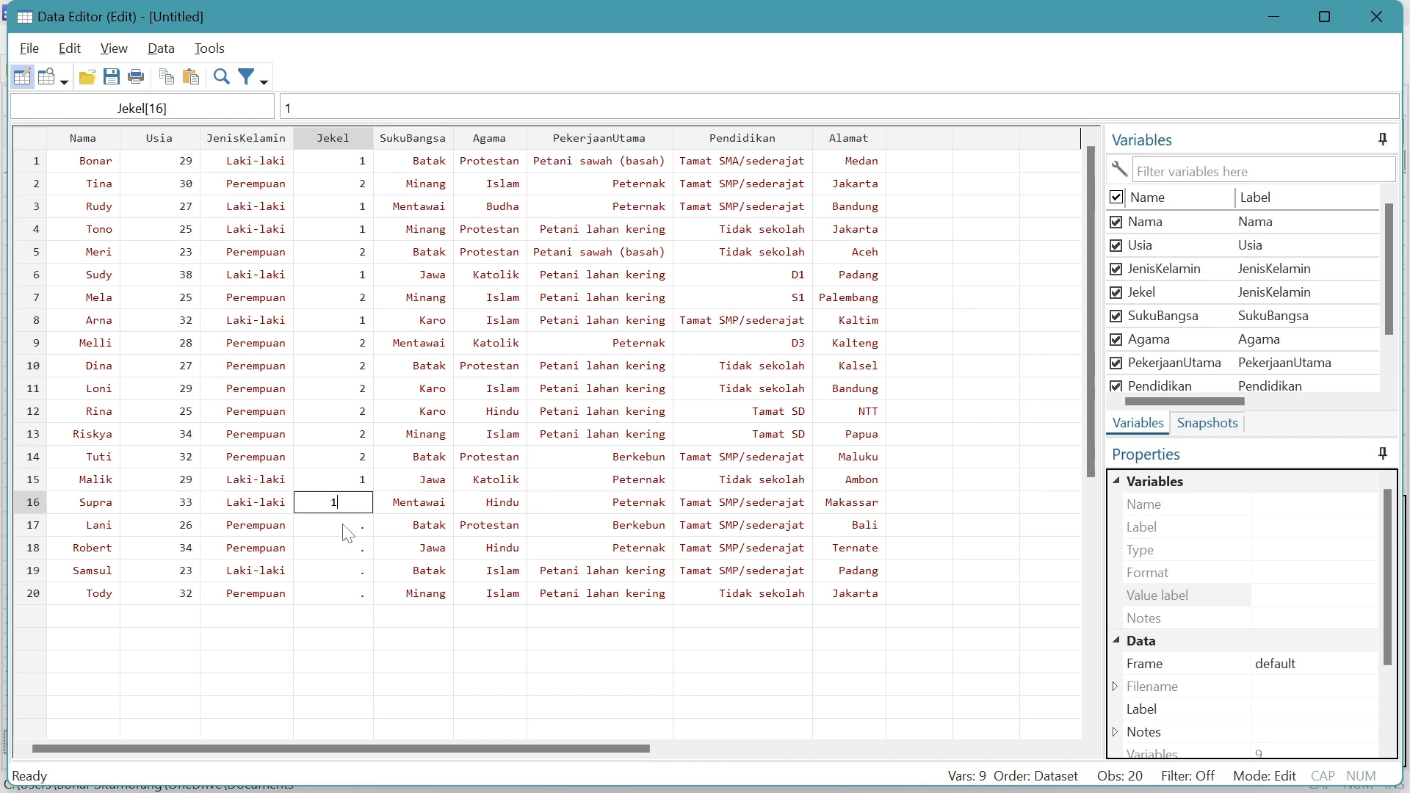
{"action": "key", "text": "Return"}
{"action": "type", "text": "2"}
{"action": "key", "text": "Return"}
{"action": "type", "text": "2"}
{"action": "key", "text": "Return"}
{"action": "type", "text": "1"}
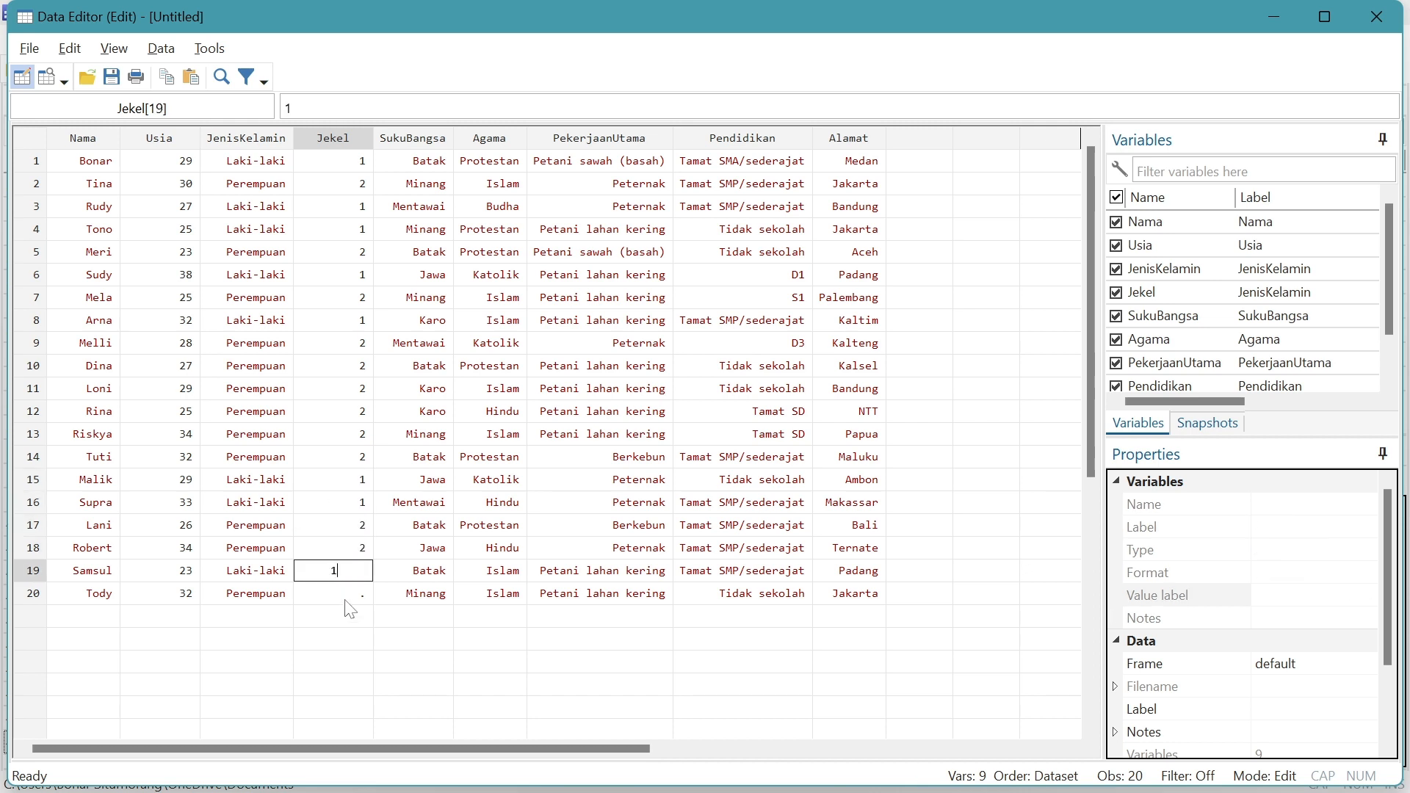
{"action": "key", "text": "Return"}
{"action": "type", "text": "2"}
{"action": "left_click", "coordinate": [532, 641]}
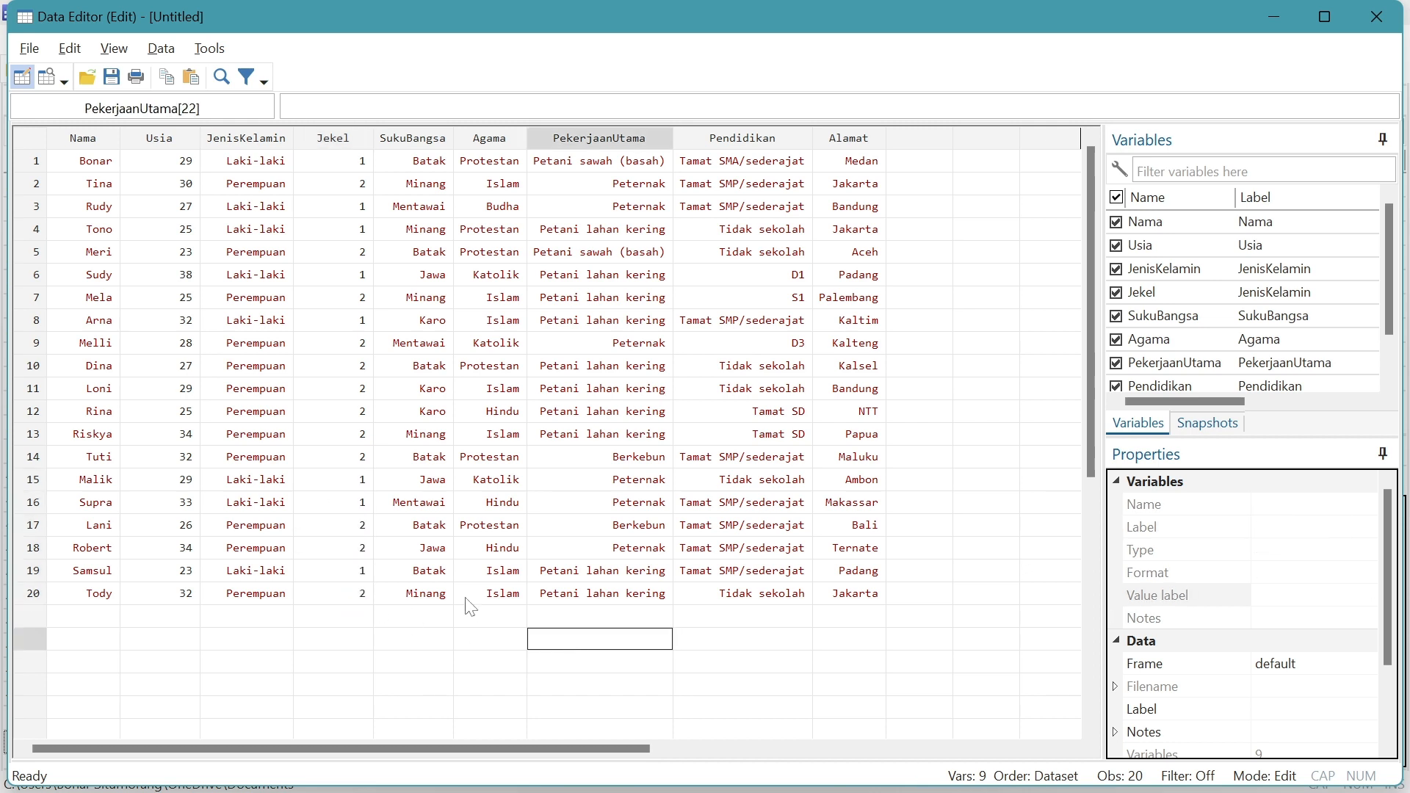
Assign the JenisKelamin value label to the Jekel variable.
{"action": "left_click", "coordinate": [350, 140]}
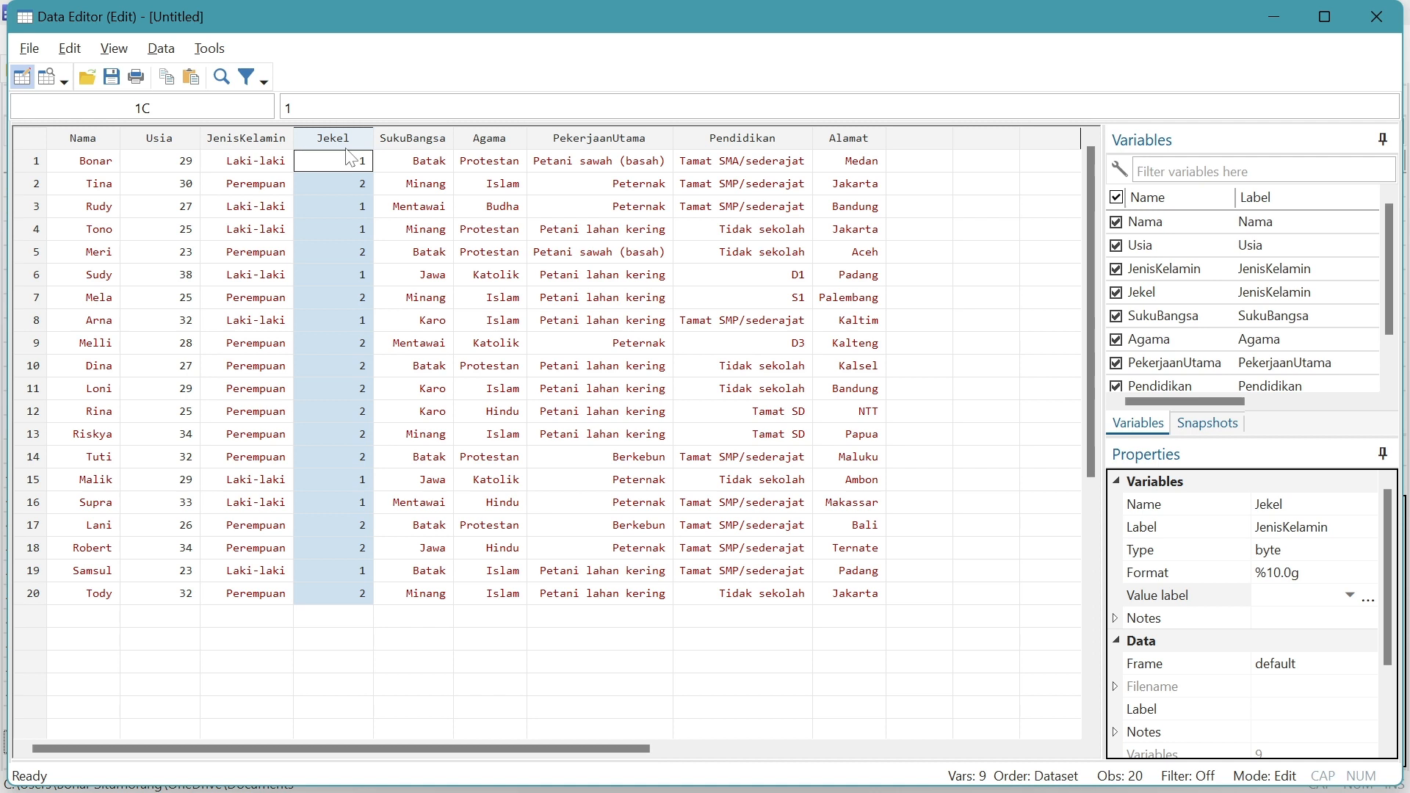
{"action": "left_click", "coordinate": [1349, 594]}
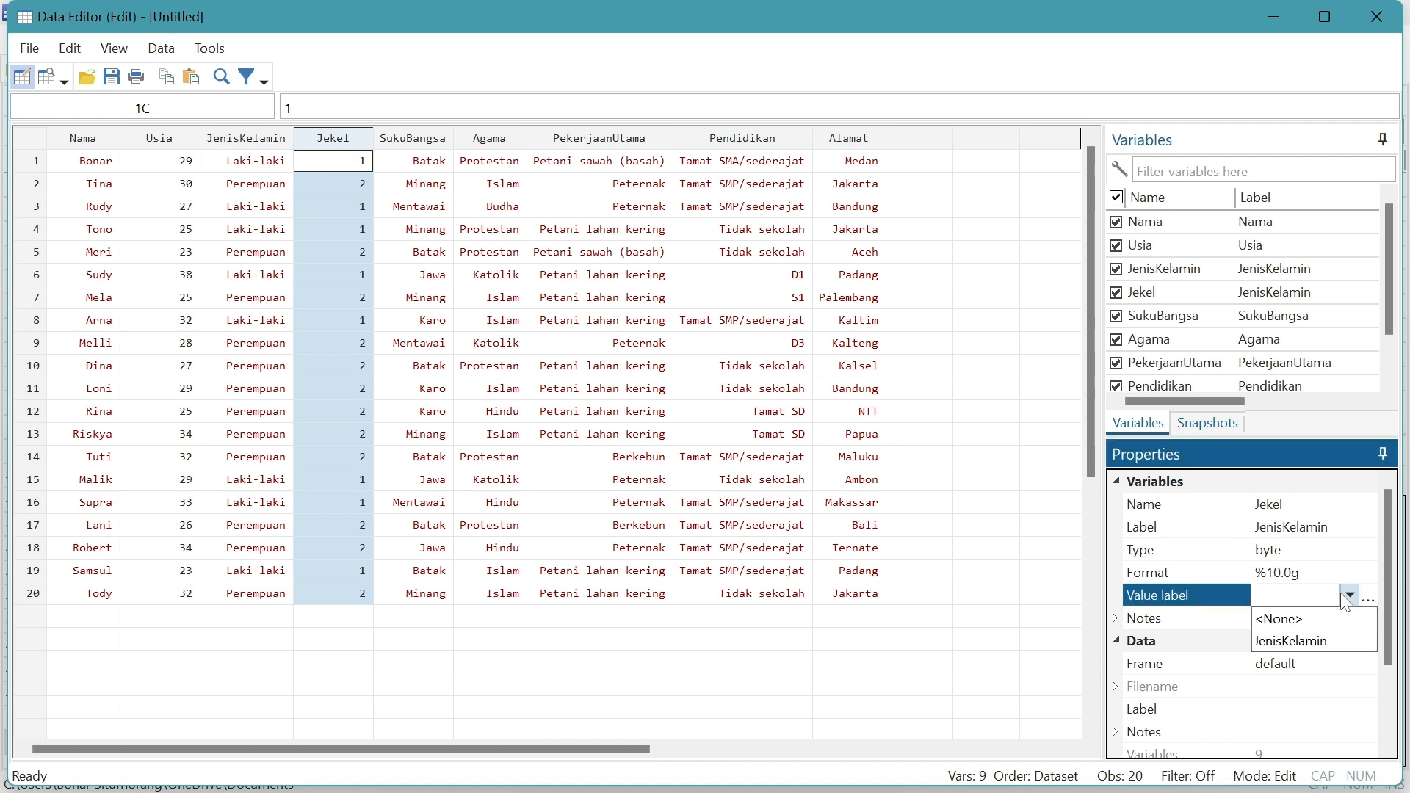
{"action": "left_click", "coordinate": [1315, 649]}
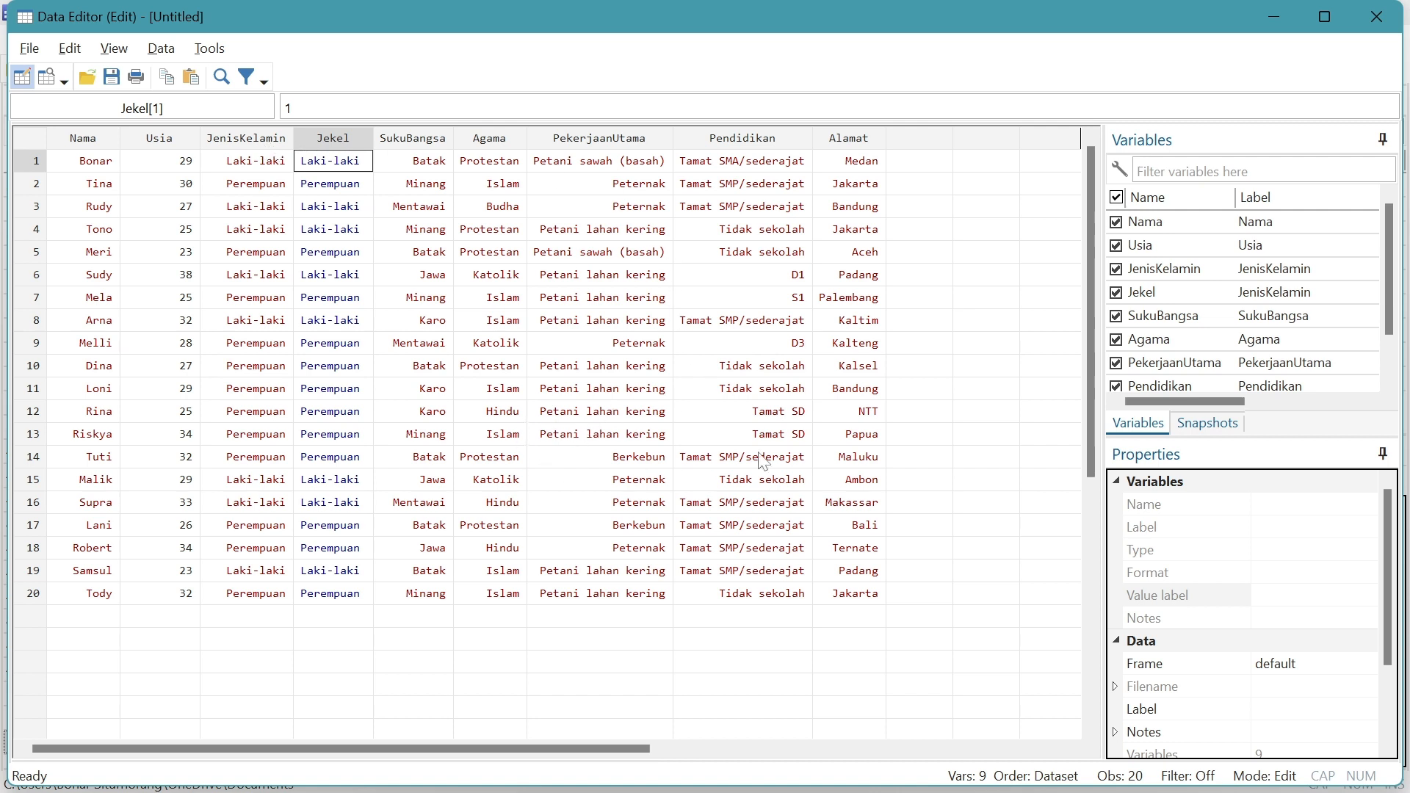
{"action": "left_click", "coordinate": [968, 434]}
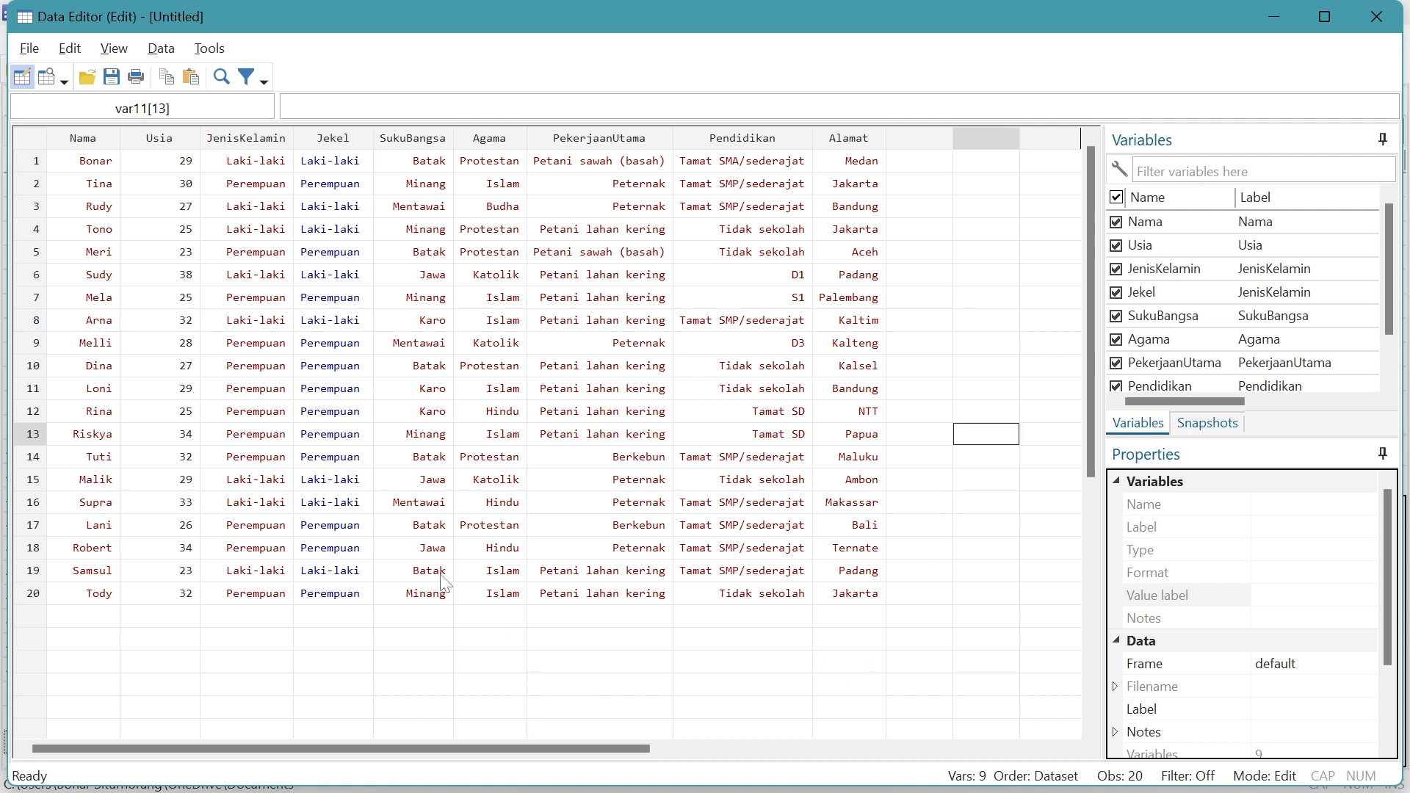
Drop the original string variable JenisKelamin from the dataset and confirm the deletion.
{"action": "left_click", "coordinate": [249, 139]}
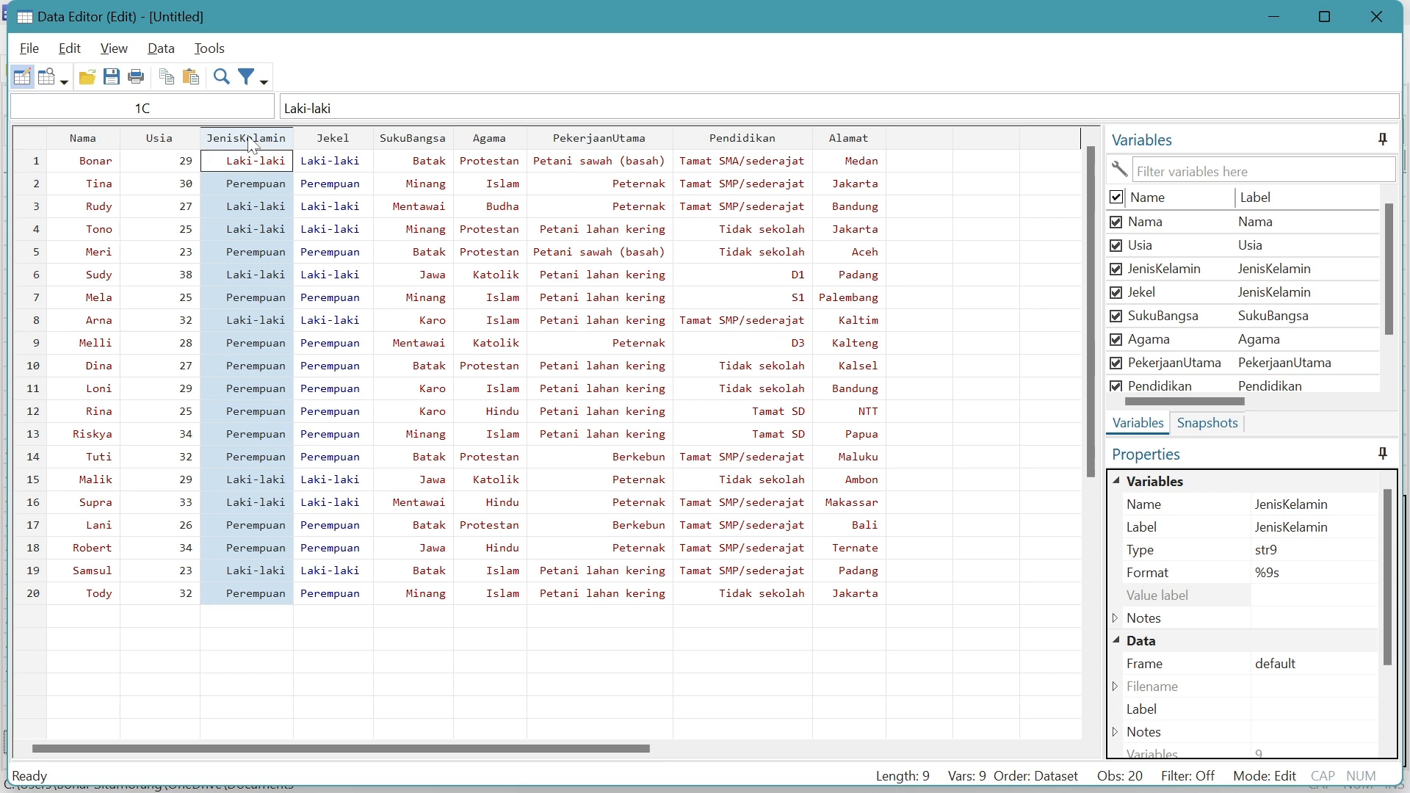
{"action": "right_click", "coordinate": [251, 145]}
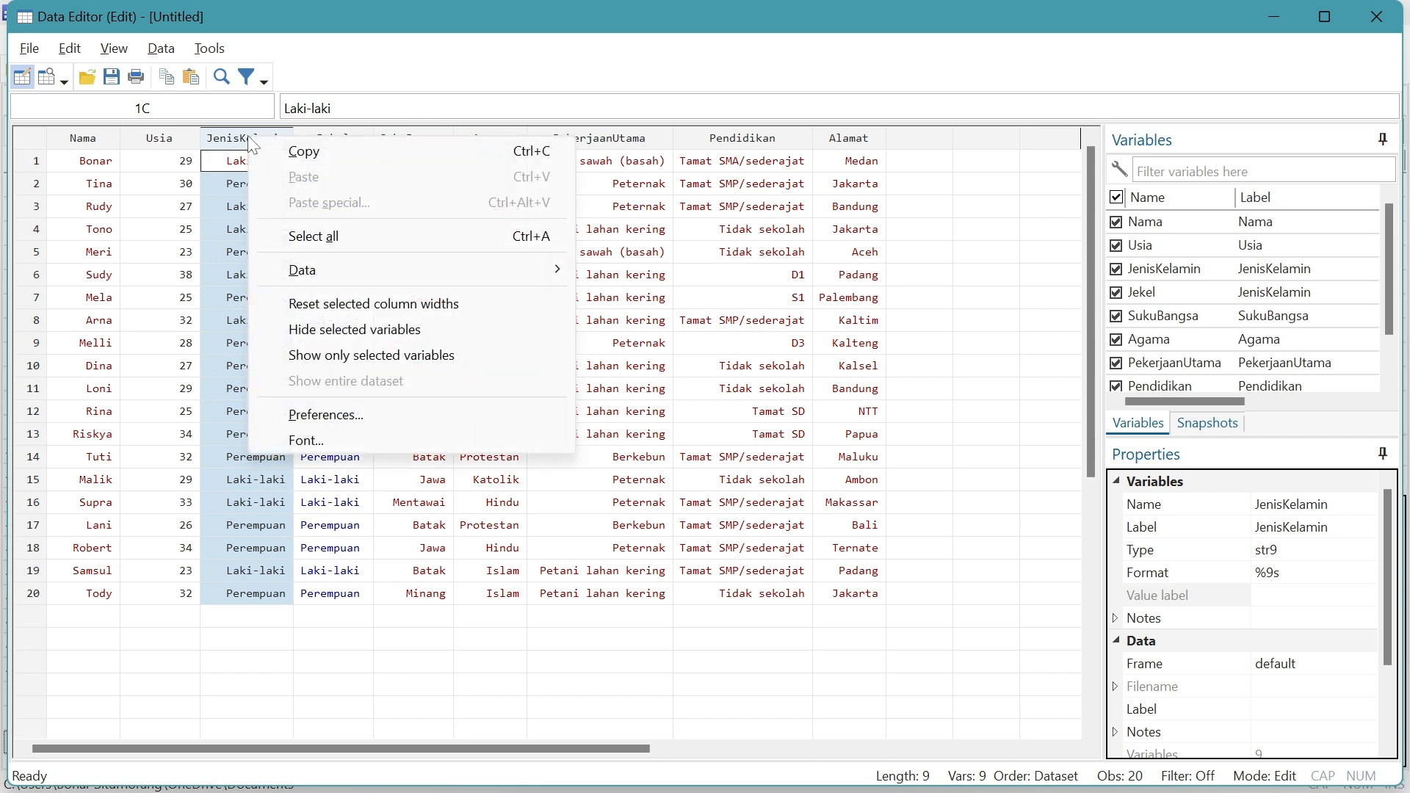
{"action": "mouse_move", "coordinate": [328, 272]}
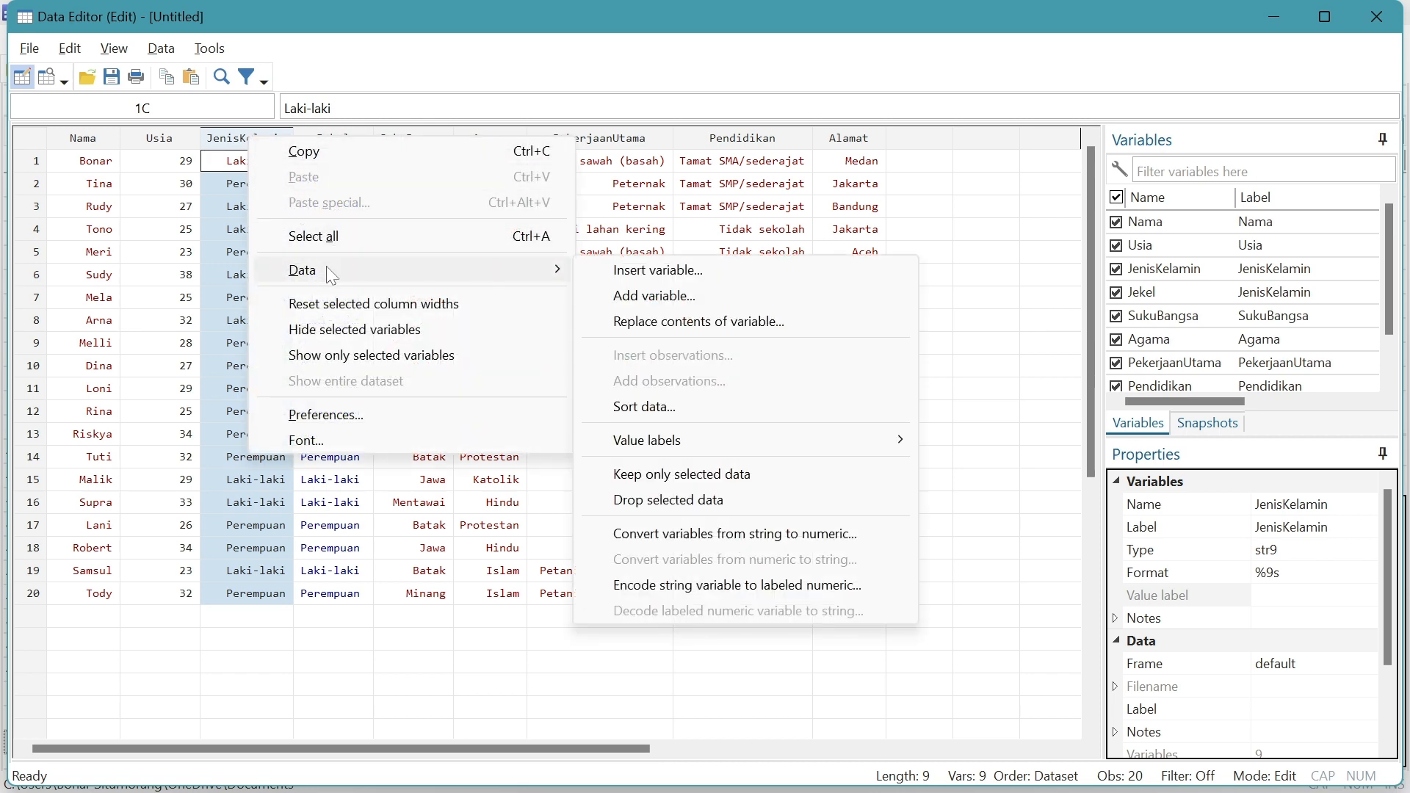
{"action": "left_click", "coordinate": [716, 512]}
{"action": "left_click", "coordinate": [752, 425]}
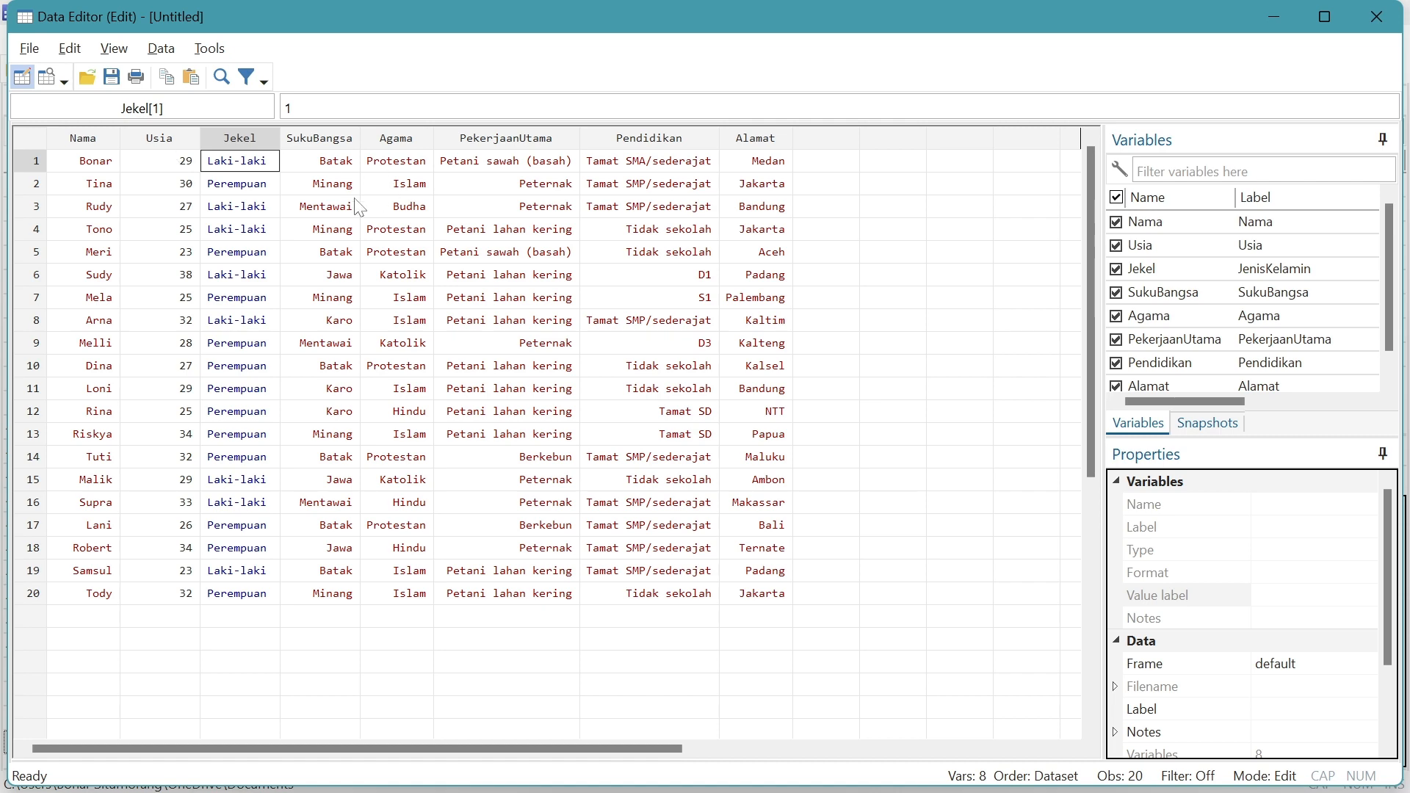
Minimize the Data Editor to return to the main Stata window.
{"action": "left_click_drag", "start_coordinate": [84, 139], "coordinate": [753, 301]}
{"action": "left_click", "coordinate": [453, 415]}
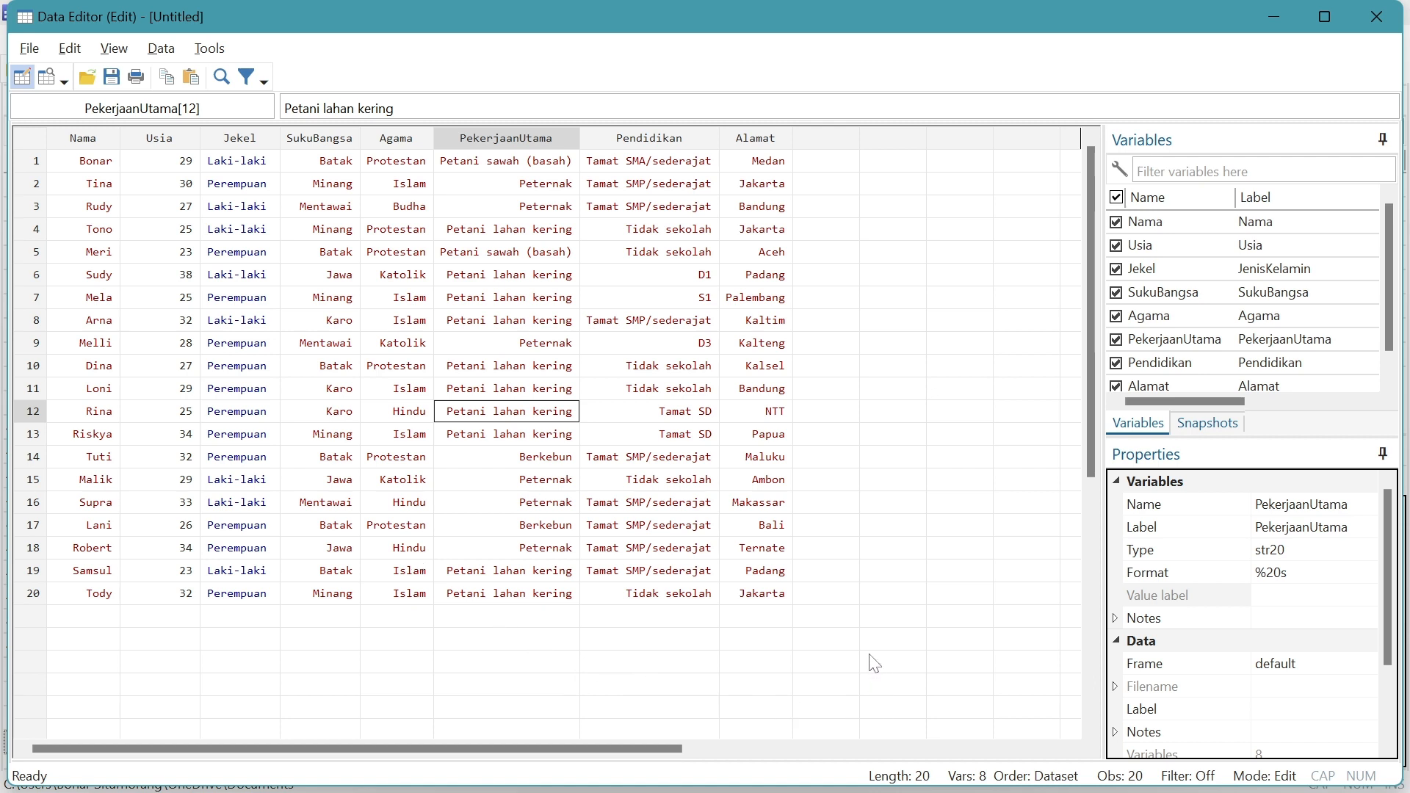
{"action": "left_click", "coordinate": [1269, 18]}
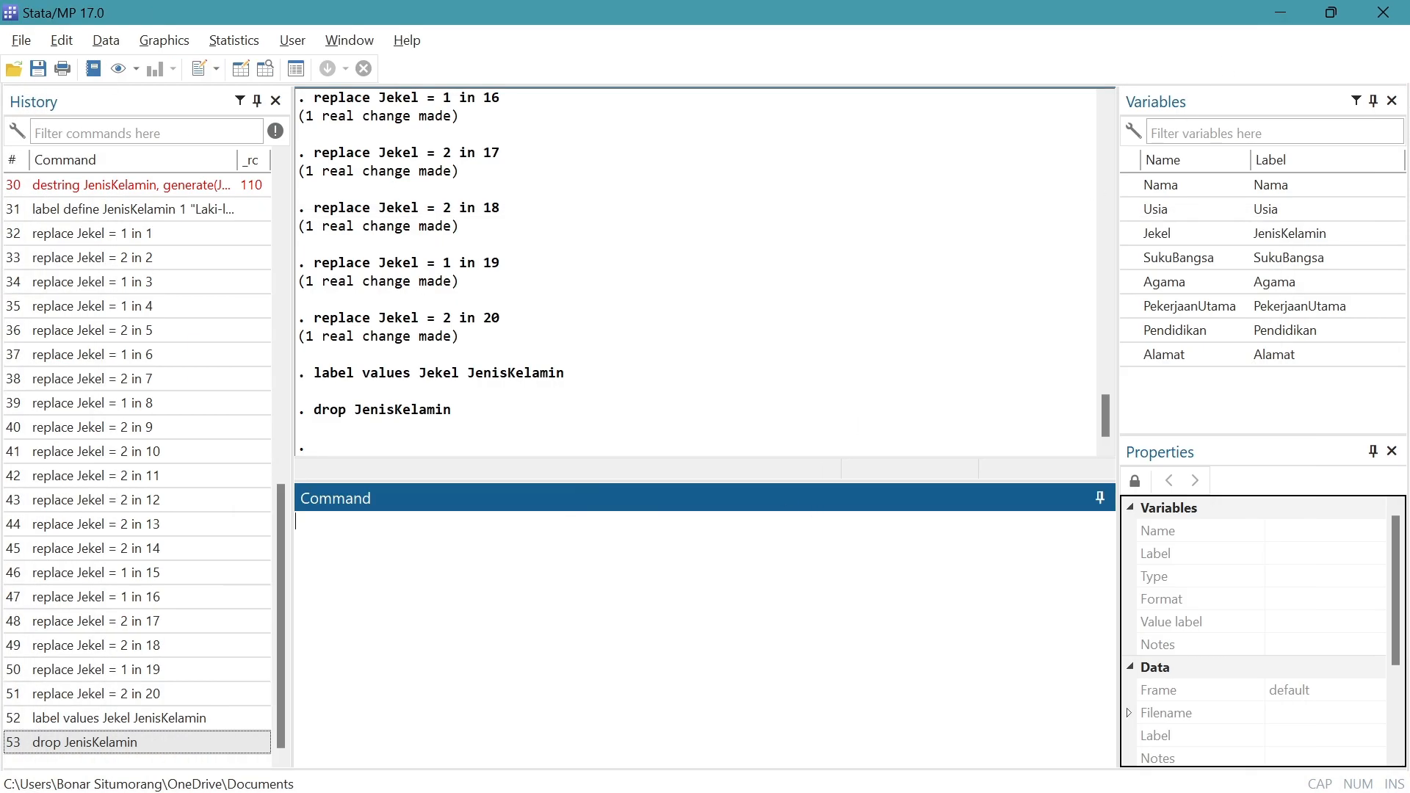
{"action": "left_click", "coordinate": [232, 42]}
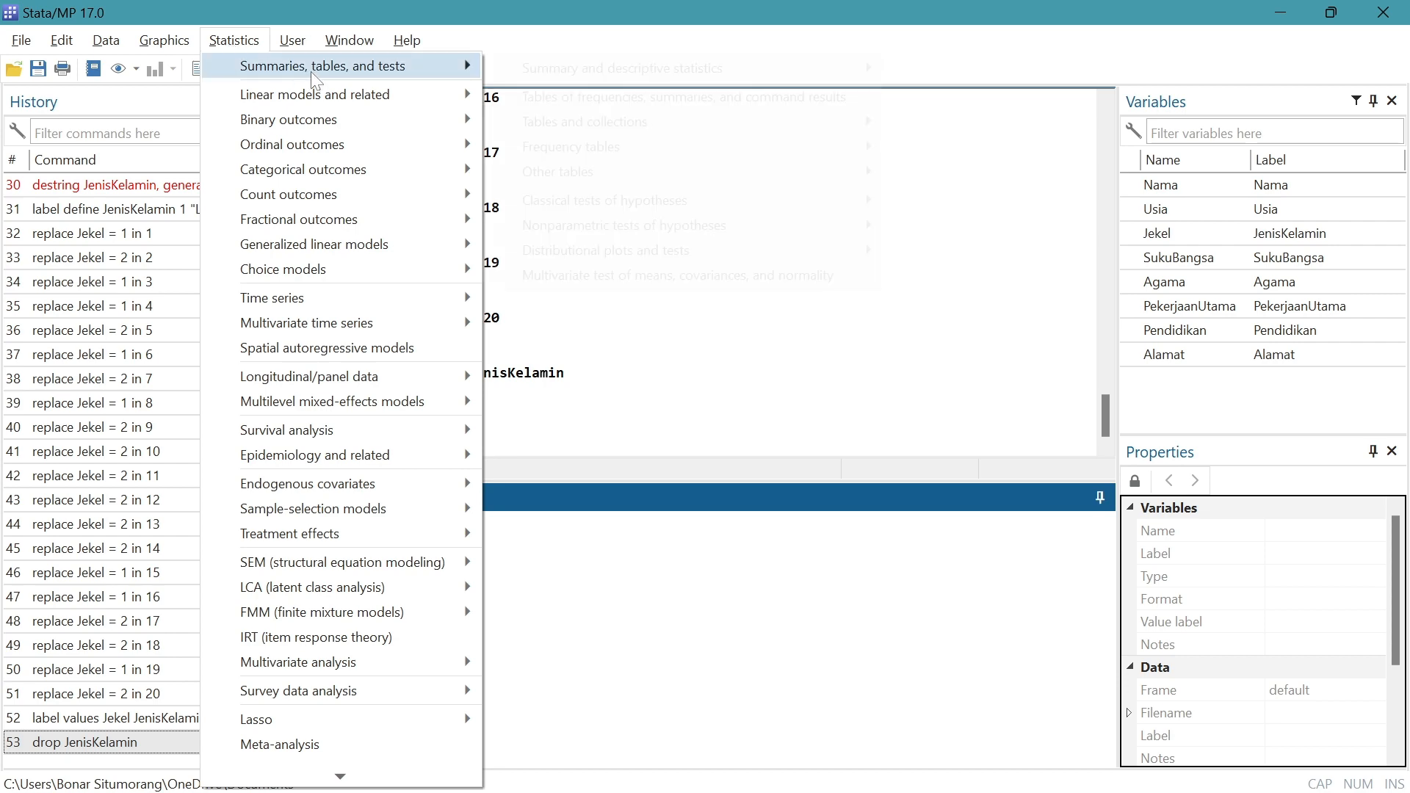
{"action": "mouse_move", "coordinate": [307, 80]}
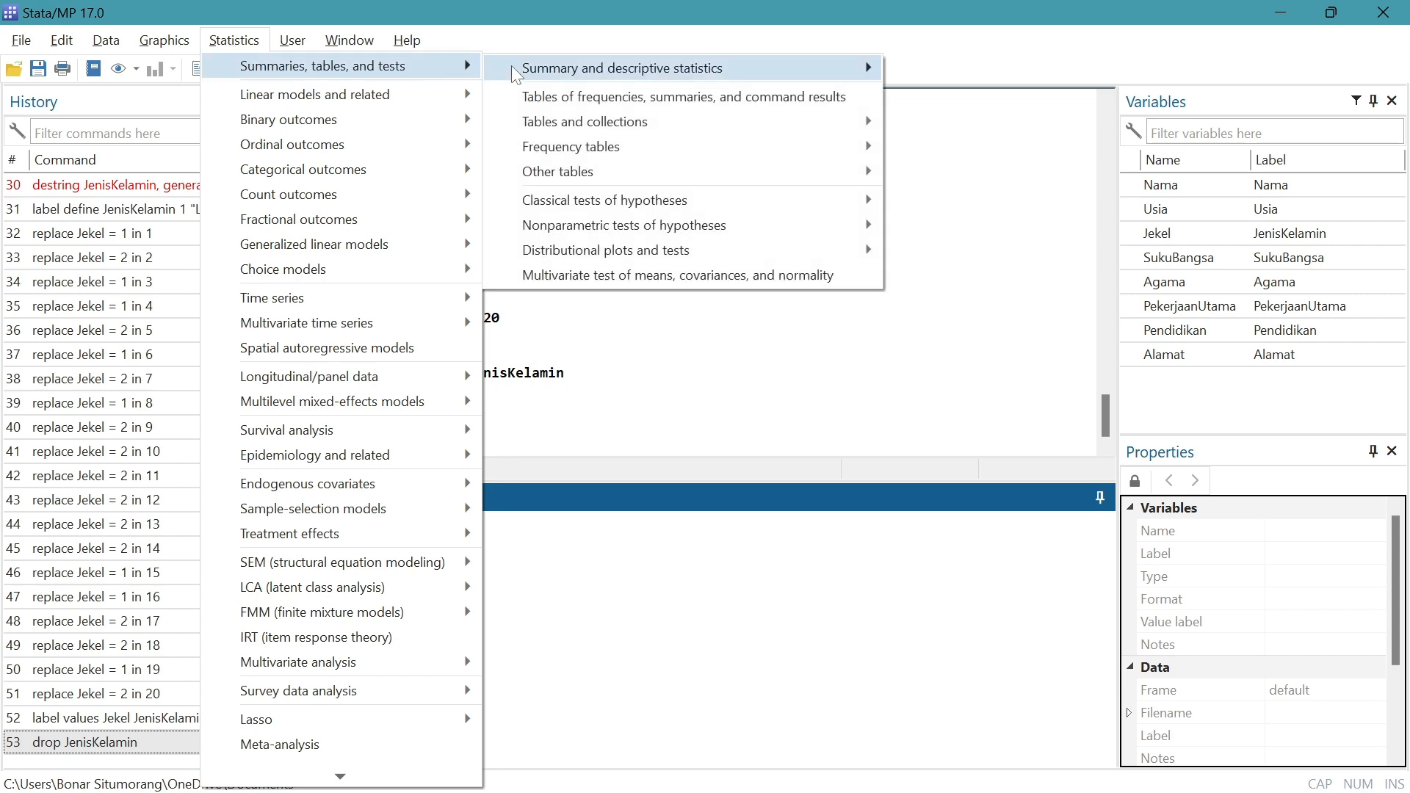
{"action": "mouse_move", "coordinate": [556, 74]}
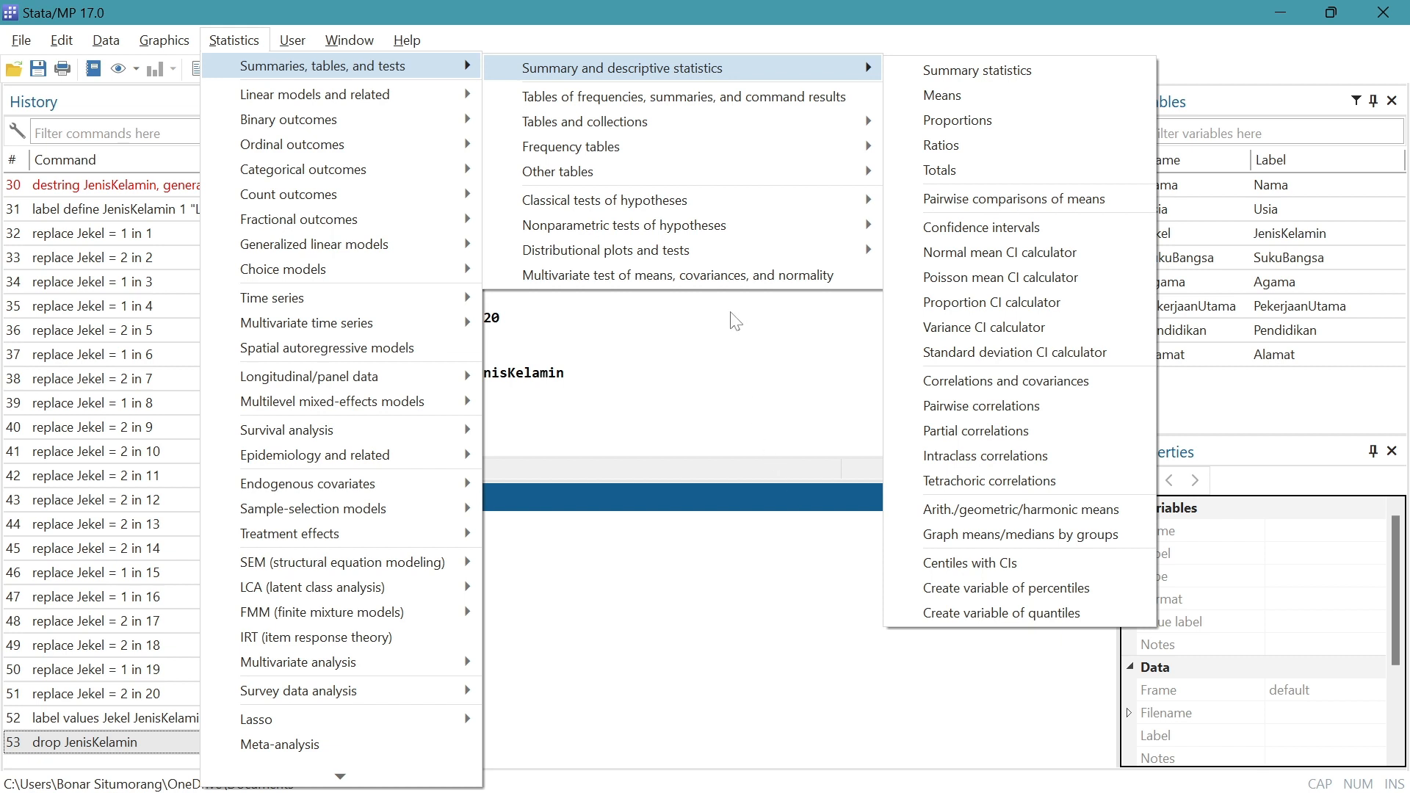
{"action": "mouse_move", "coordinate": [637, 155]}
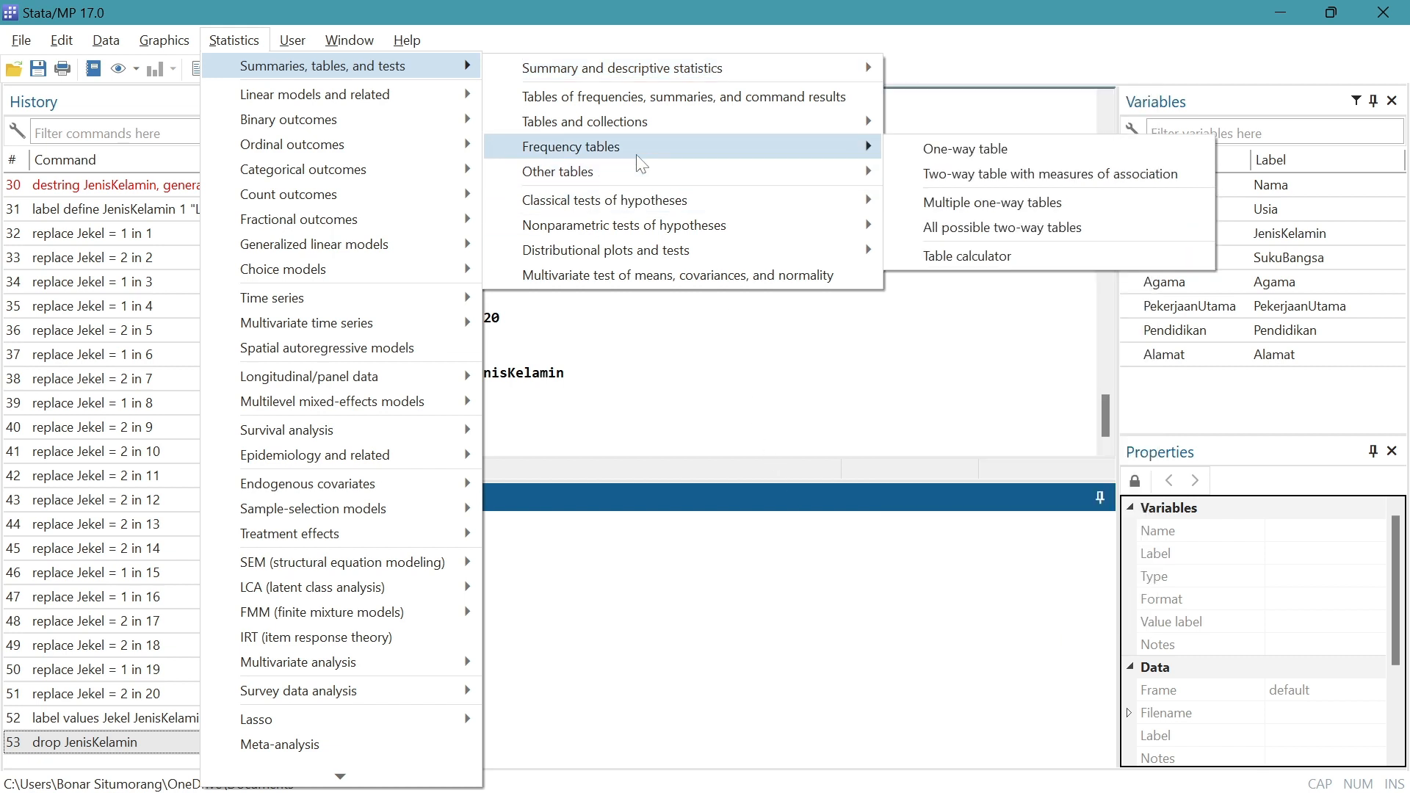
{"action": "left_click", "coordinate": [912, 346]}
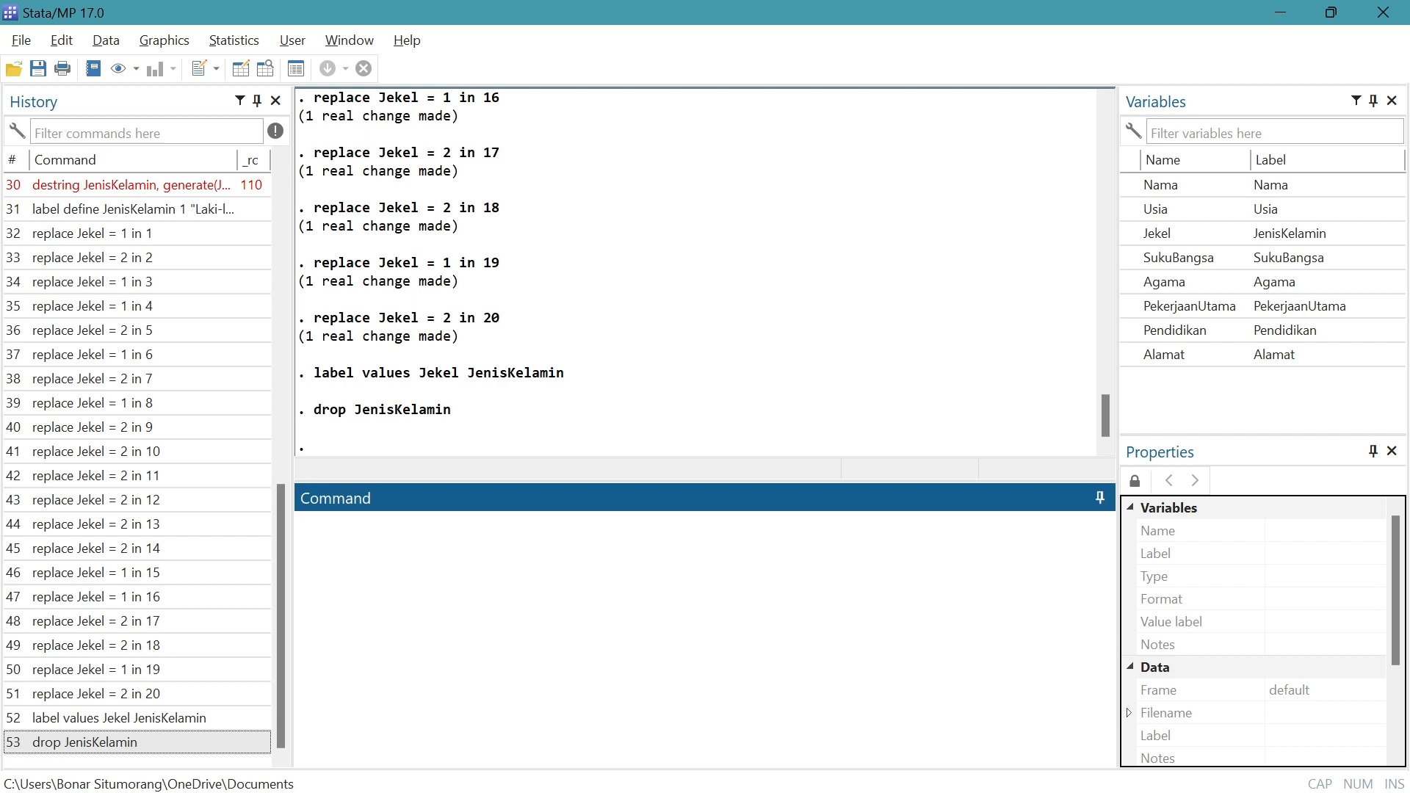
Describe the dataset with the desc command and review the observations, variables, storage types and labels in the output.
{"action": "type", "text": "desc"}
{"action": "key", "text": "Return"}
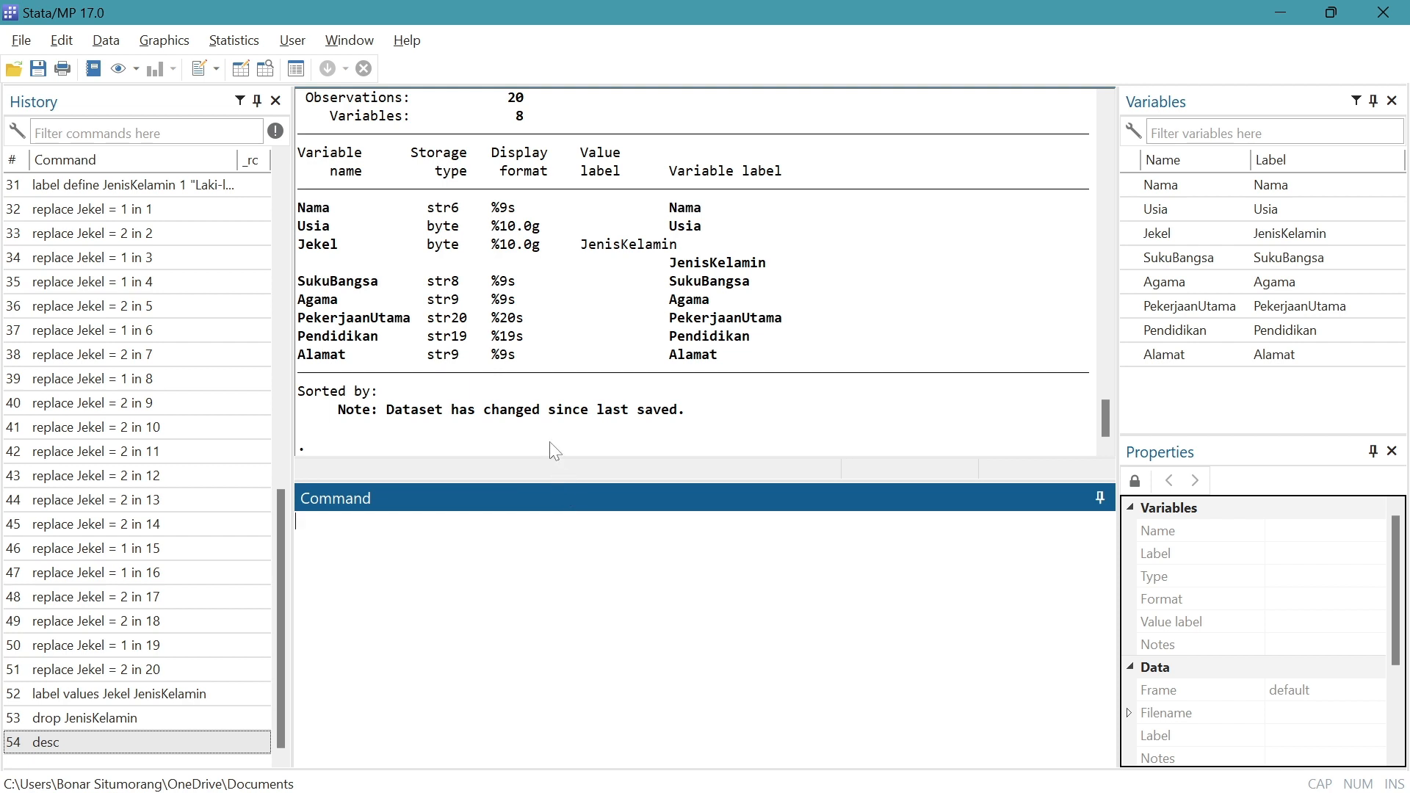
{"action": "scroll", "coordinate": [555, 451], "scroll_direction": "up", "scroll_amount": 2}
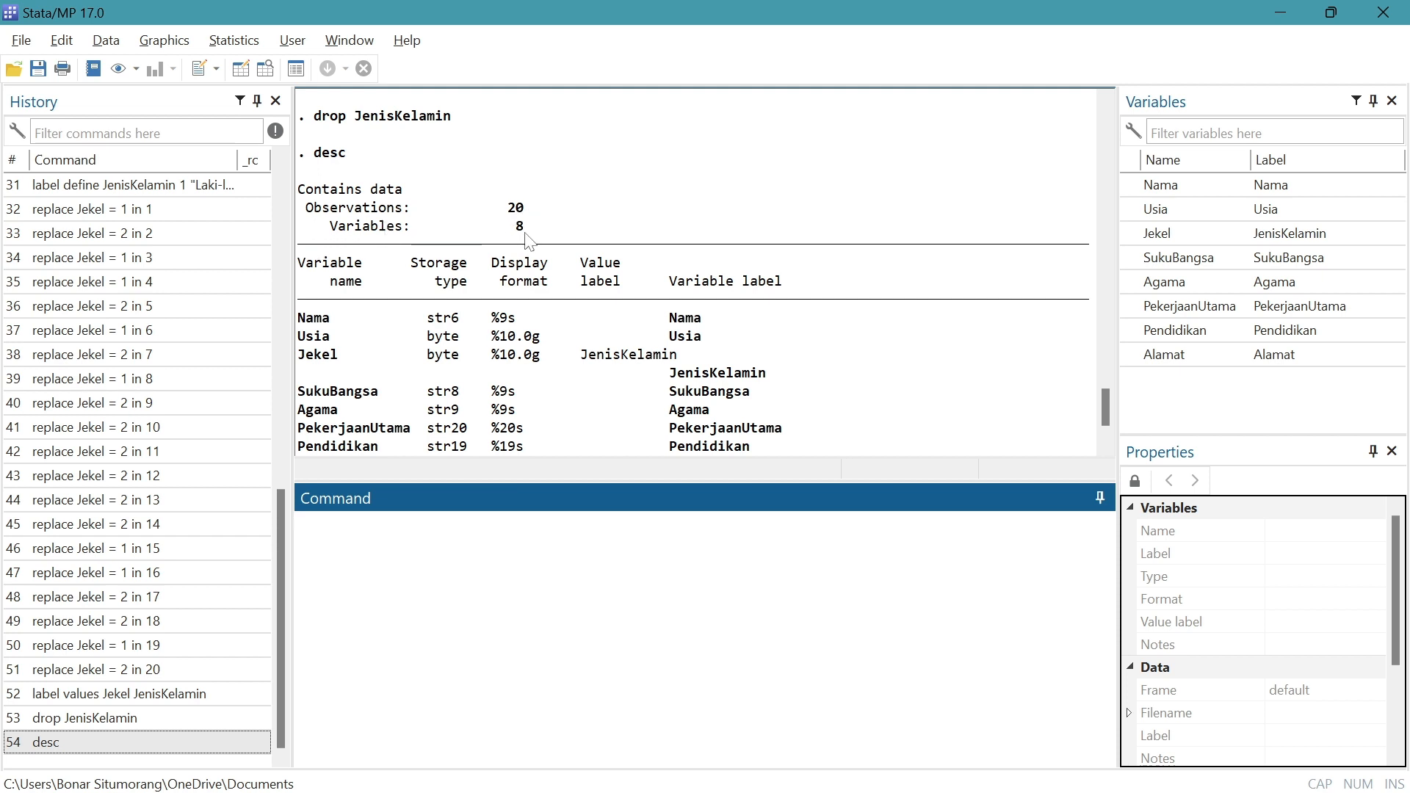
{"action": "scroll", "coordinate": [492, 301], "scroll_direction": "down", "scroll_amount": 1}
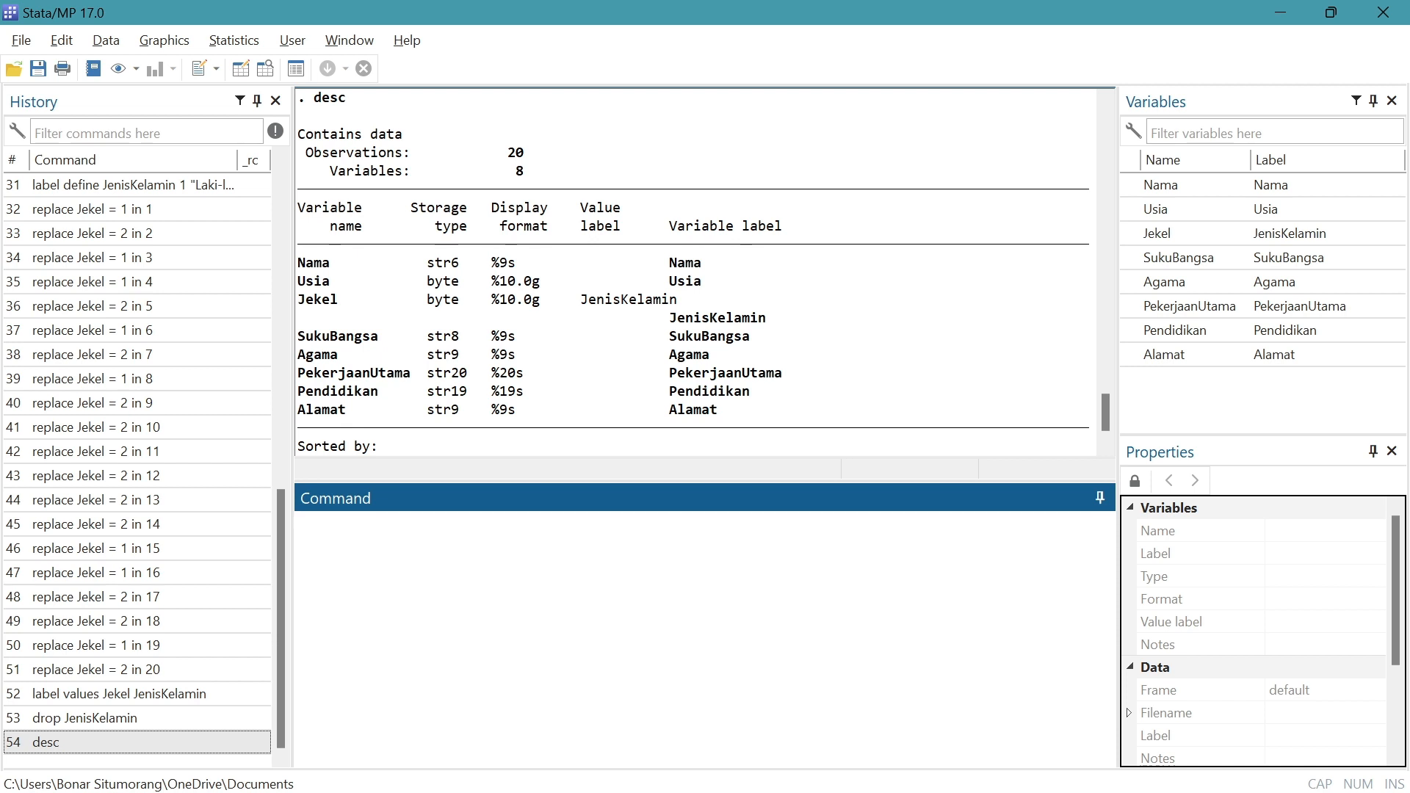
Try to run the frequency table command with a capital T, as Tabulate Usia.
{"action": "type", "text": "tabulate Usia"}
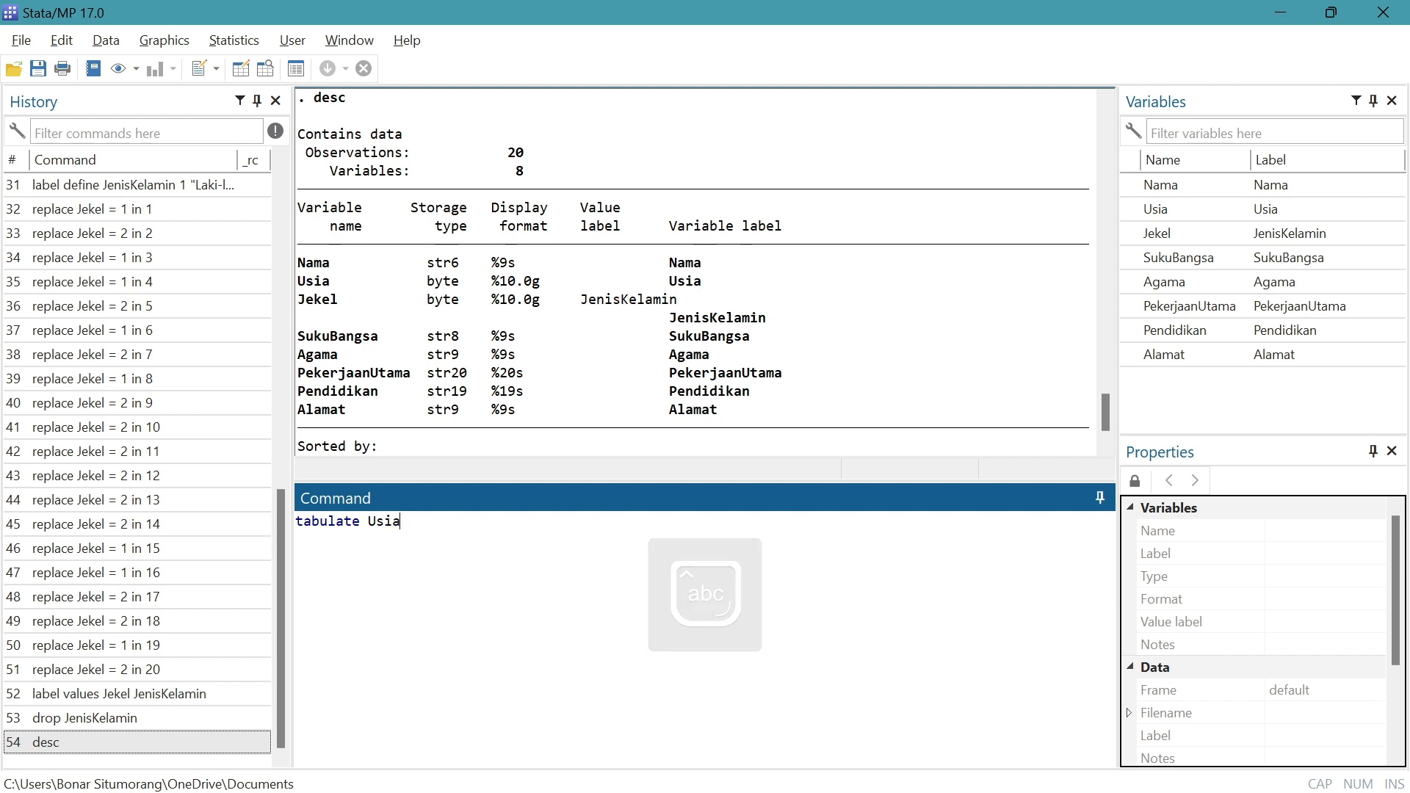
{"action": "left_click_drag", "start_coordinate": [360, 521], "coordinate": [296, 521]}
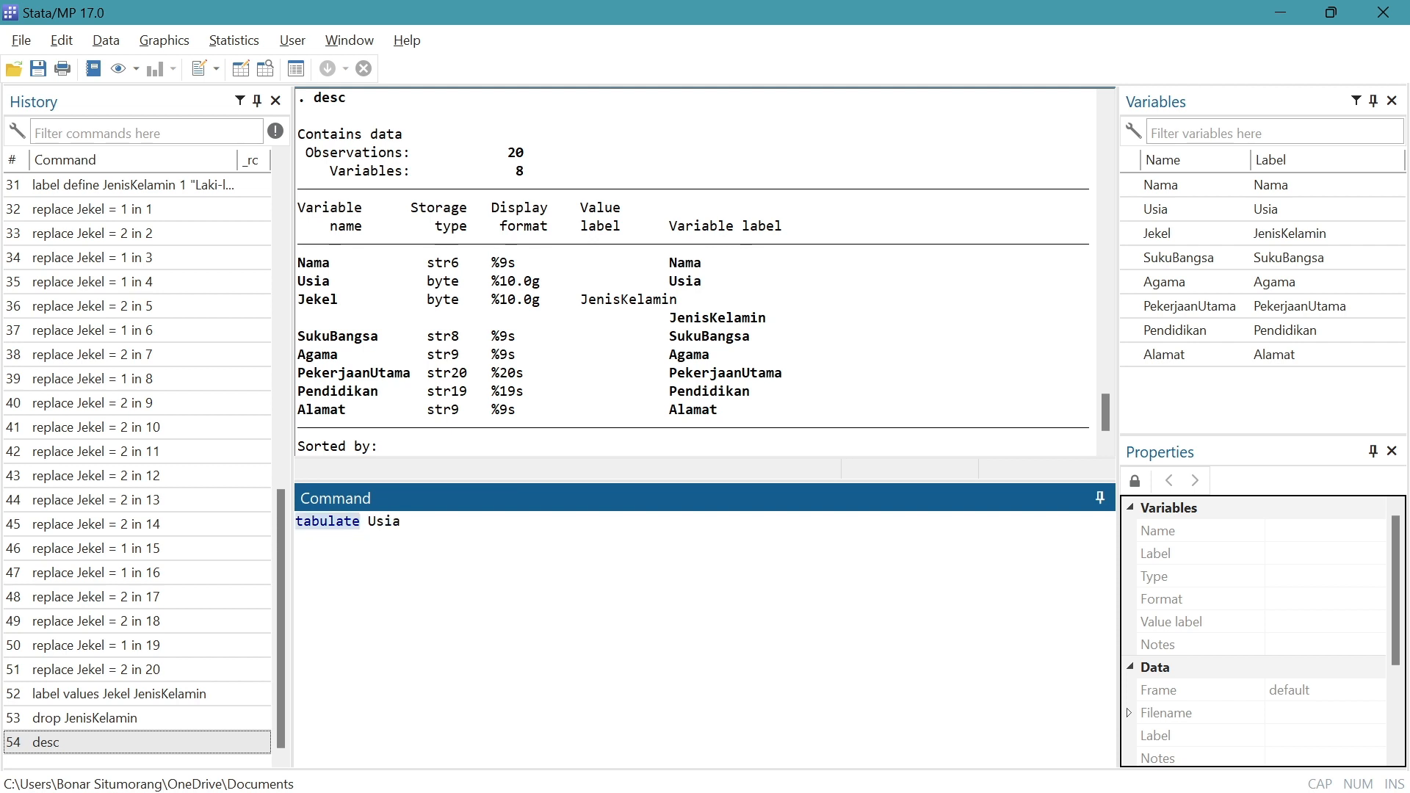
{"action": "left_click", "coordinate": [401, 522]}
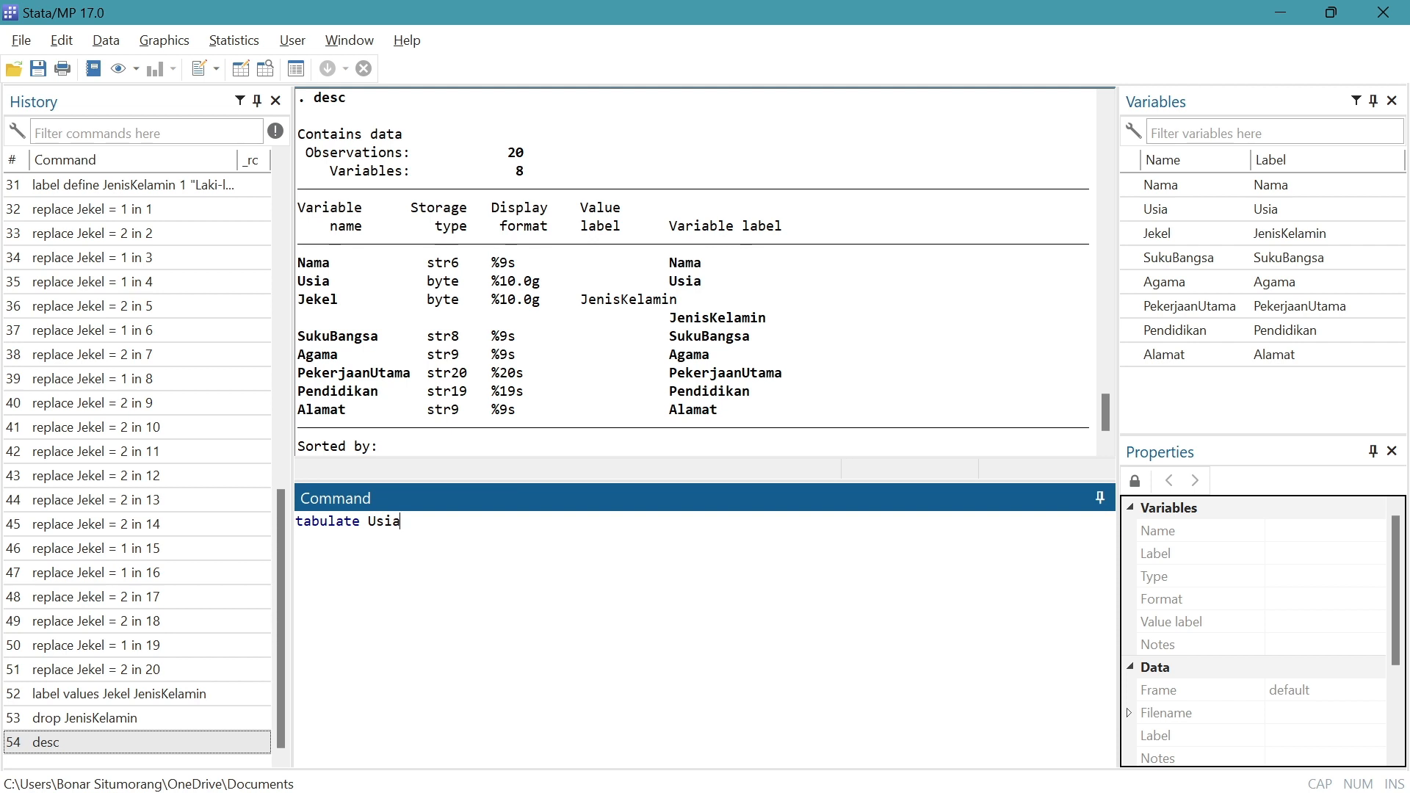
{"action": "key", "text": "BackSpace"}
{"action": "key", "text": "Caps_Lock"}
{"action": "type", "text": "T"}
{"action": "key", "text": "Return"}
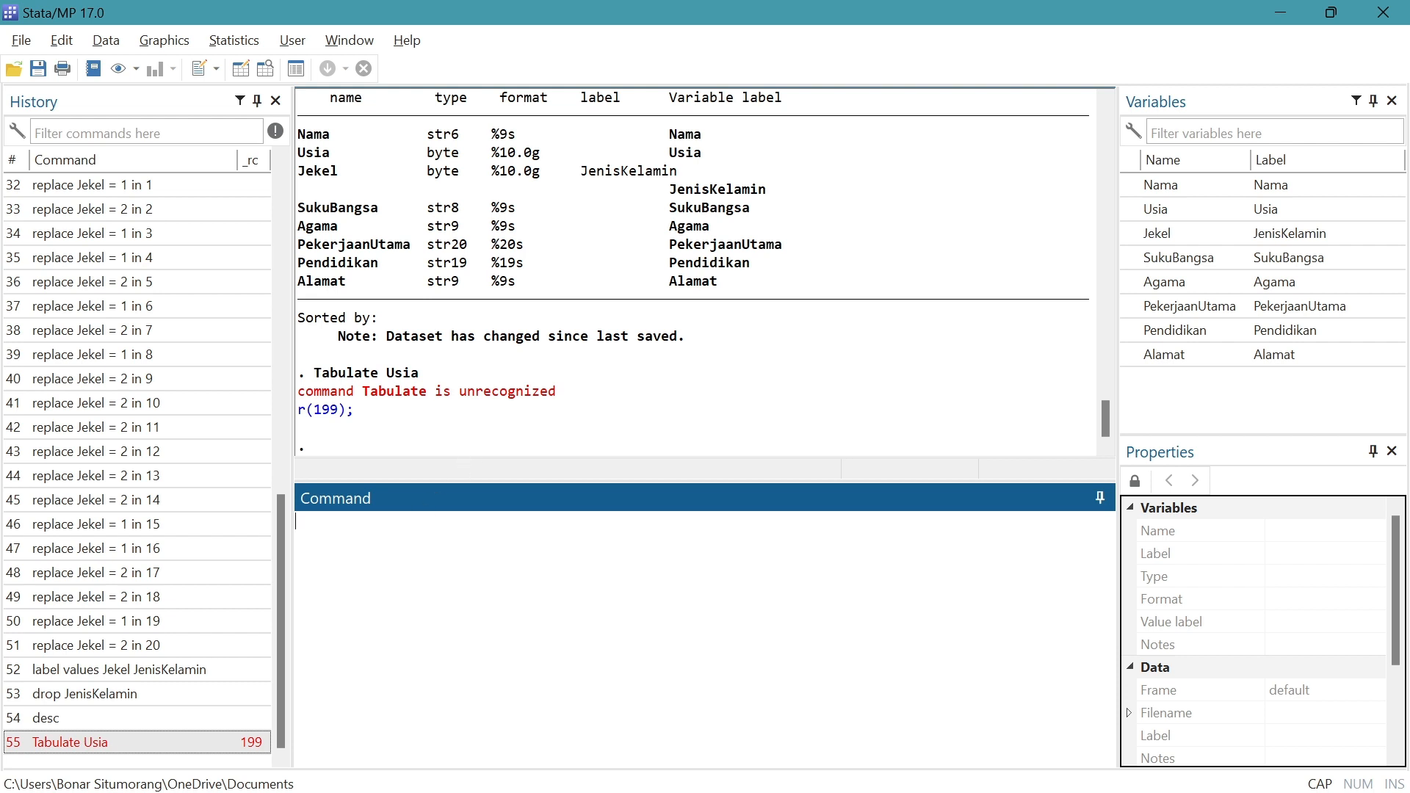
Produce a one-way frequency table of Usia with the lowercase command tabulate Usia and review its frequencies and percentages.
{"action": "key", "text": "Caps_Lock"}
{"action": "type", "text": "tabula"}
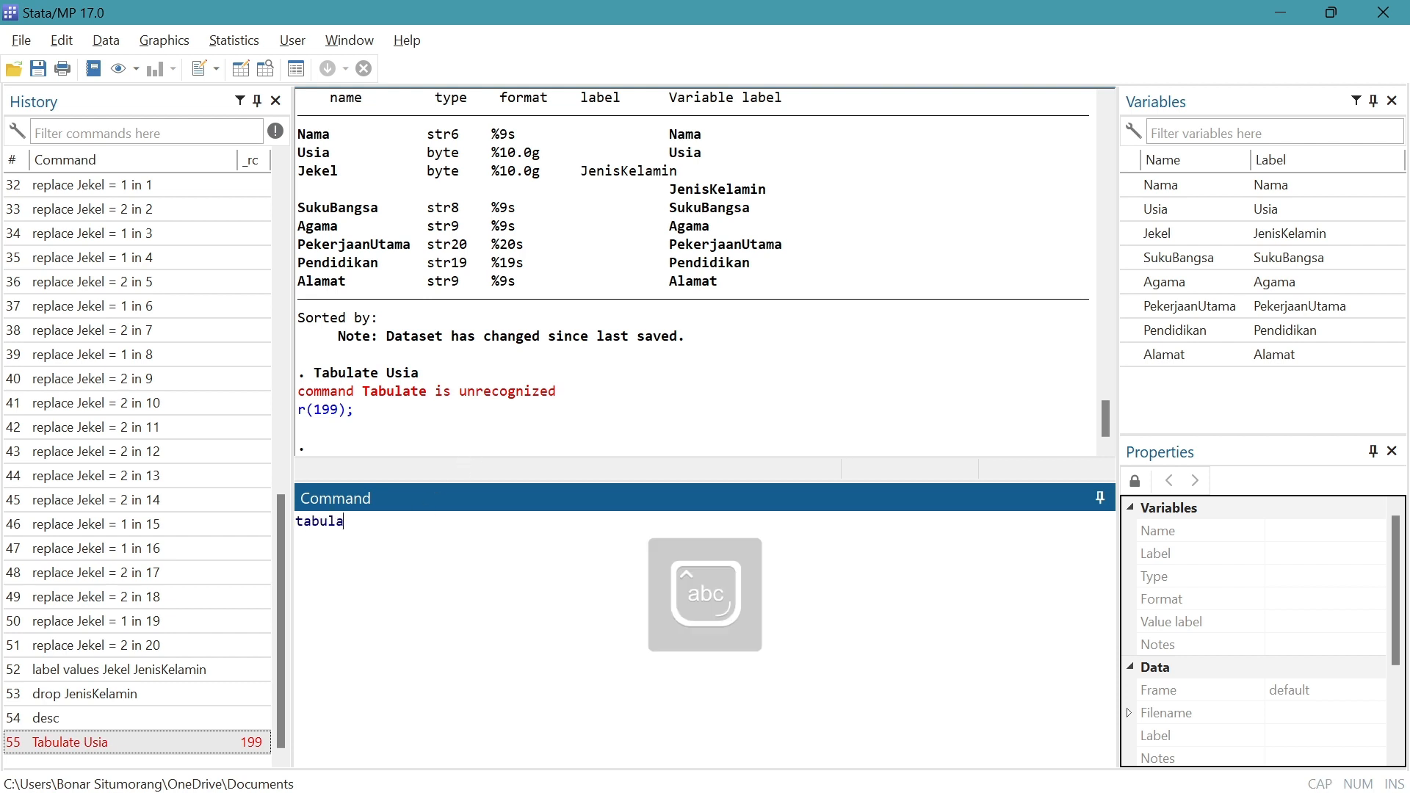
{"action": "type", "text": "te Usia"}
{"action": "key", "text": "Return"}
{"action": "scroll", "coordinate": [671, 402], "scroll_direction": "up", "scroll_amount": 1}
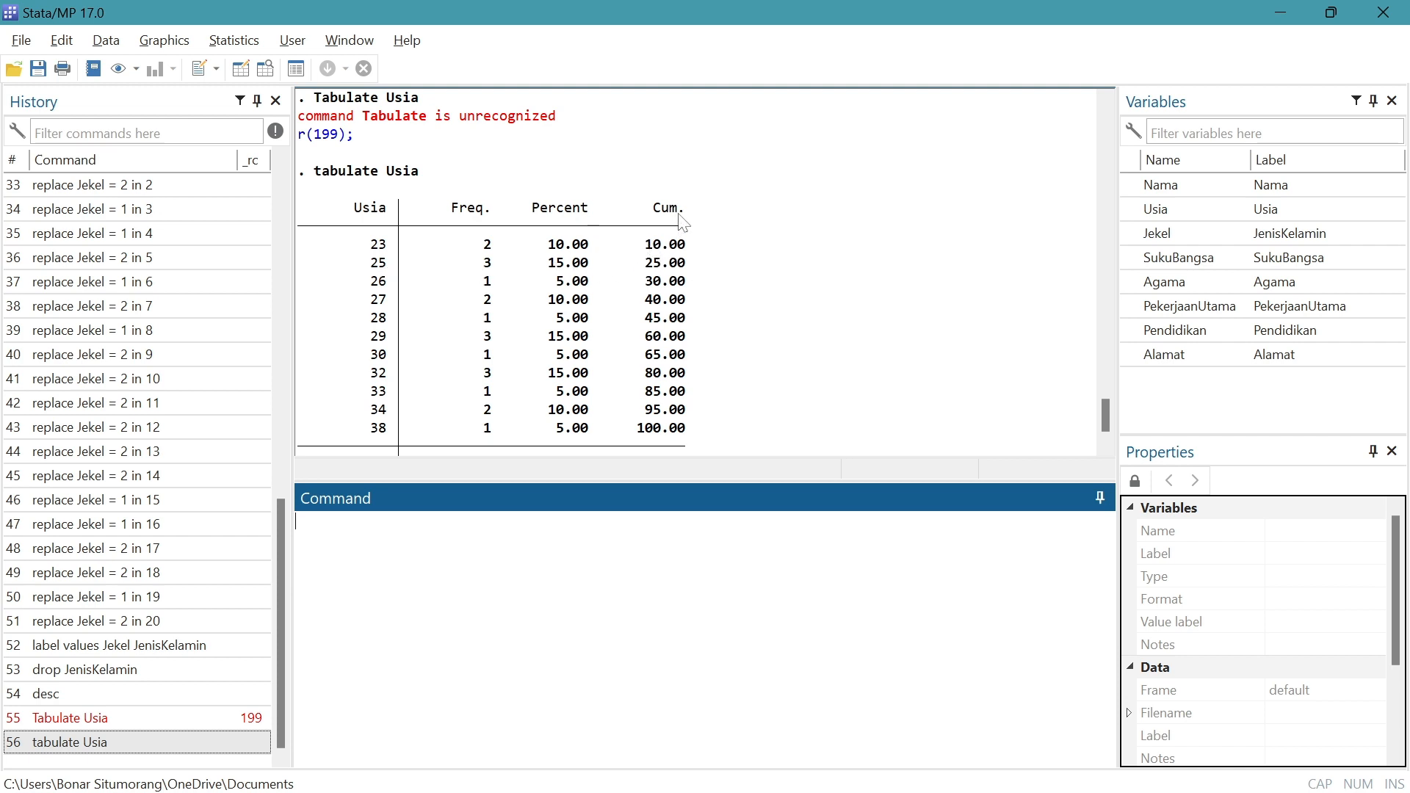
{"action": "scroll", "coordinate": [668, 273], "scroll_direction": "down", "scroll_amount": 1}
{"action": "scroll", "coordinate": [669, 273], "scroll_direction": "up", "scroll_amount": 1}
Try to tabulate the age variable with its name in lowercase, as tabulate usia.
{"action": "type", "text": "tabulate"}
{"action": "key", "text": "Caps_Lock"}
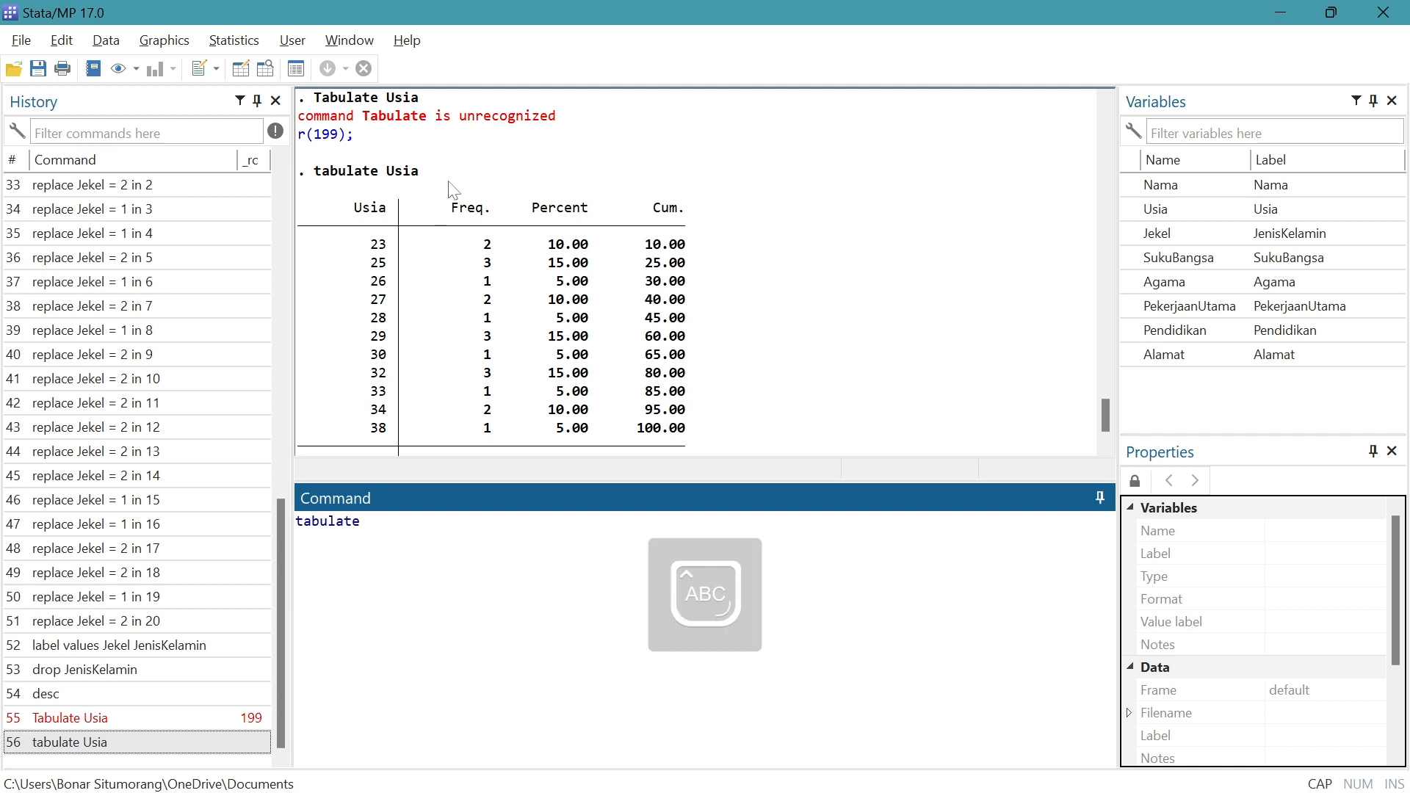
{"action": "key", "text": "Caps_Lock"}
{"action": "type", "text": "usia"}
{"action": "key", "text": "Return"}
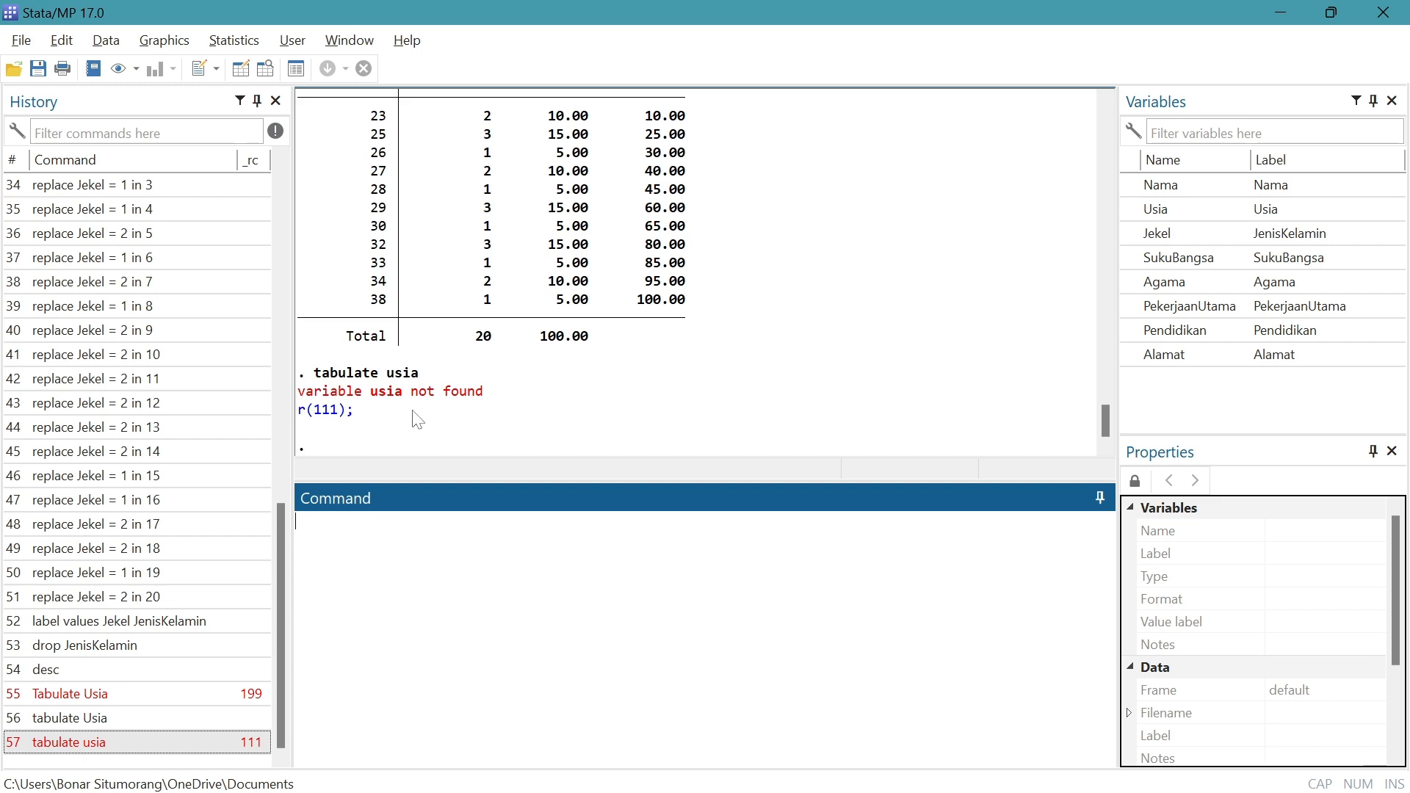
Produce a one-way frequency table of the ethnicity variable with the command tabulate SukuBangsa, checking the earlier desc and tabulate output.
{"action": "type", "text": "tabulate"}
{"action": "scroll", "coordinate": [746, 322], "scroll_direction": "up", "scroll_amount": 1}
{"action": "scroll", "coordinate": [745, 323], "scroll_direction": "down", "scroll_amount": 1}
{"action": "scroll", "coordinate": [745, 322], "scroll_direction": "up", "scroll_amount": 2}
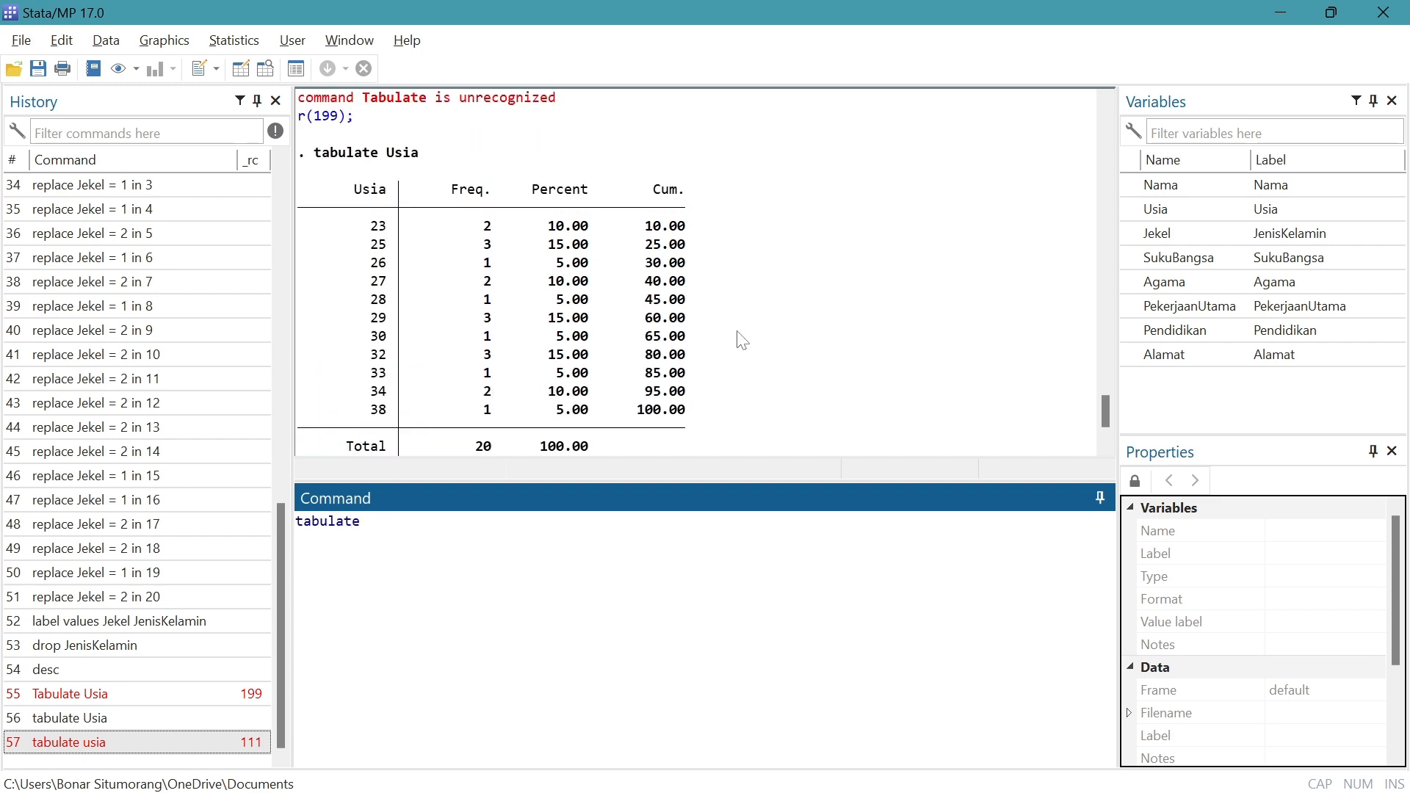
{"action": "scroll", "coordinate": [746, 322], "scroll_direction": "down", "scroll_amount": 2}
{"action": "scroll", "coordinate": [751, 331], "scroll_direction": "up", "scroll_amount": 15}
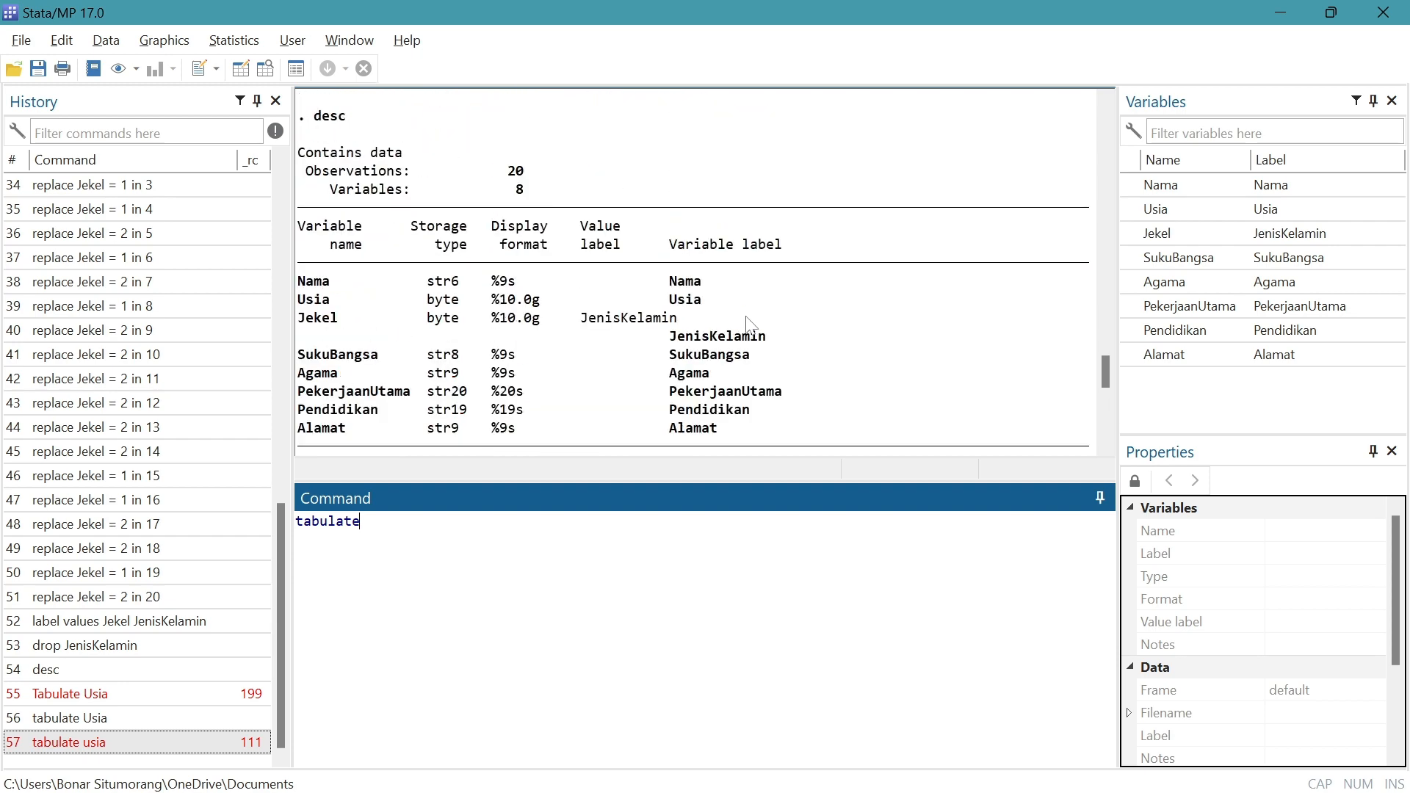
{"action": "scroll", "coordinate": [735, 328], "scroll_direction": "down", "scroll_amount": 7}
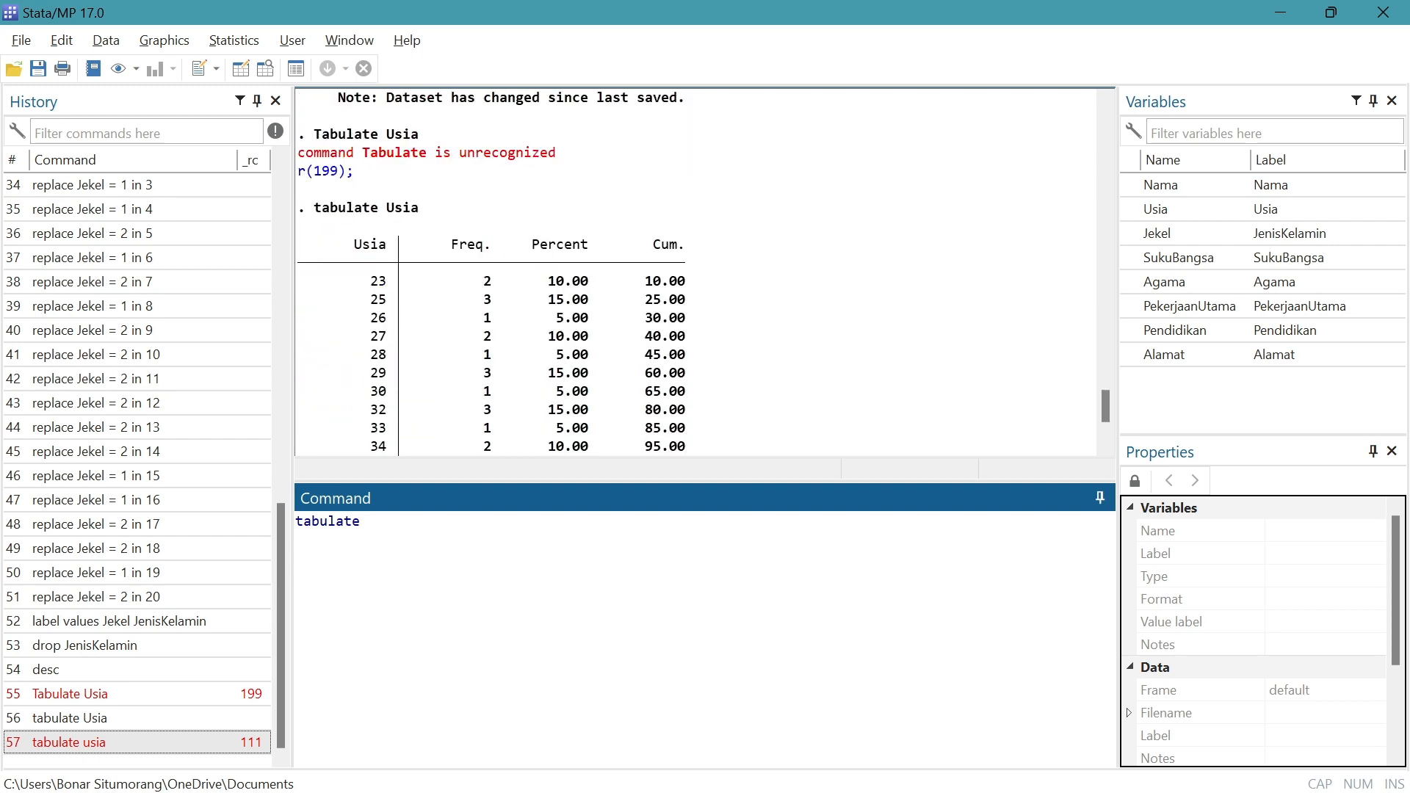
{"action": "type", "text": "SukuBangsa"}
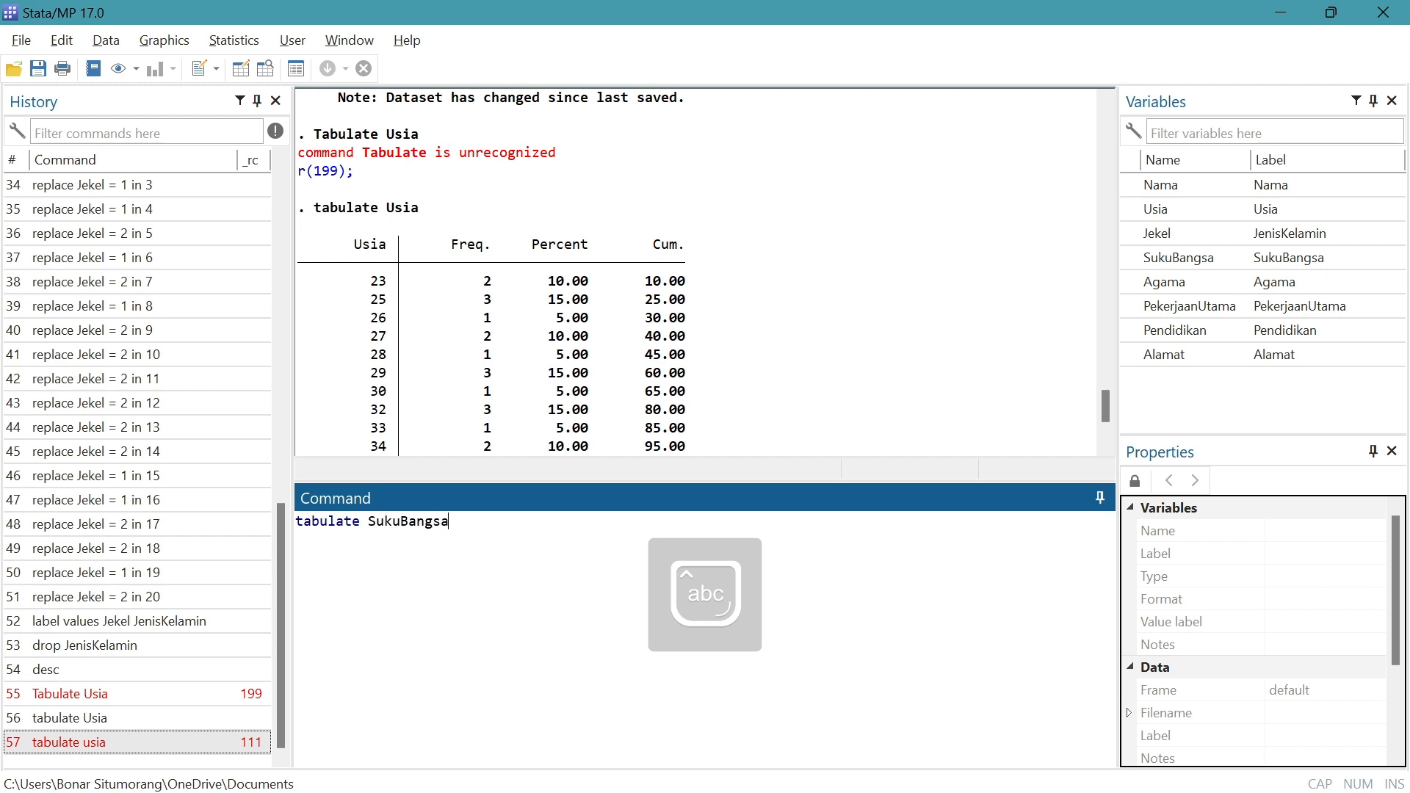
{"action": "key", "text": "Return"}
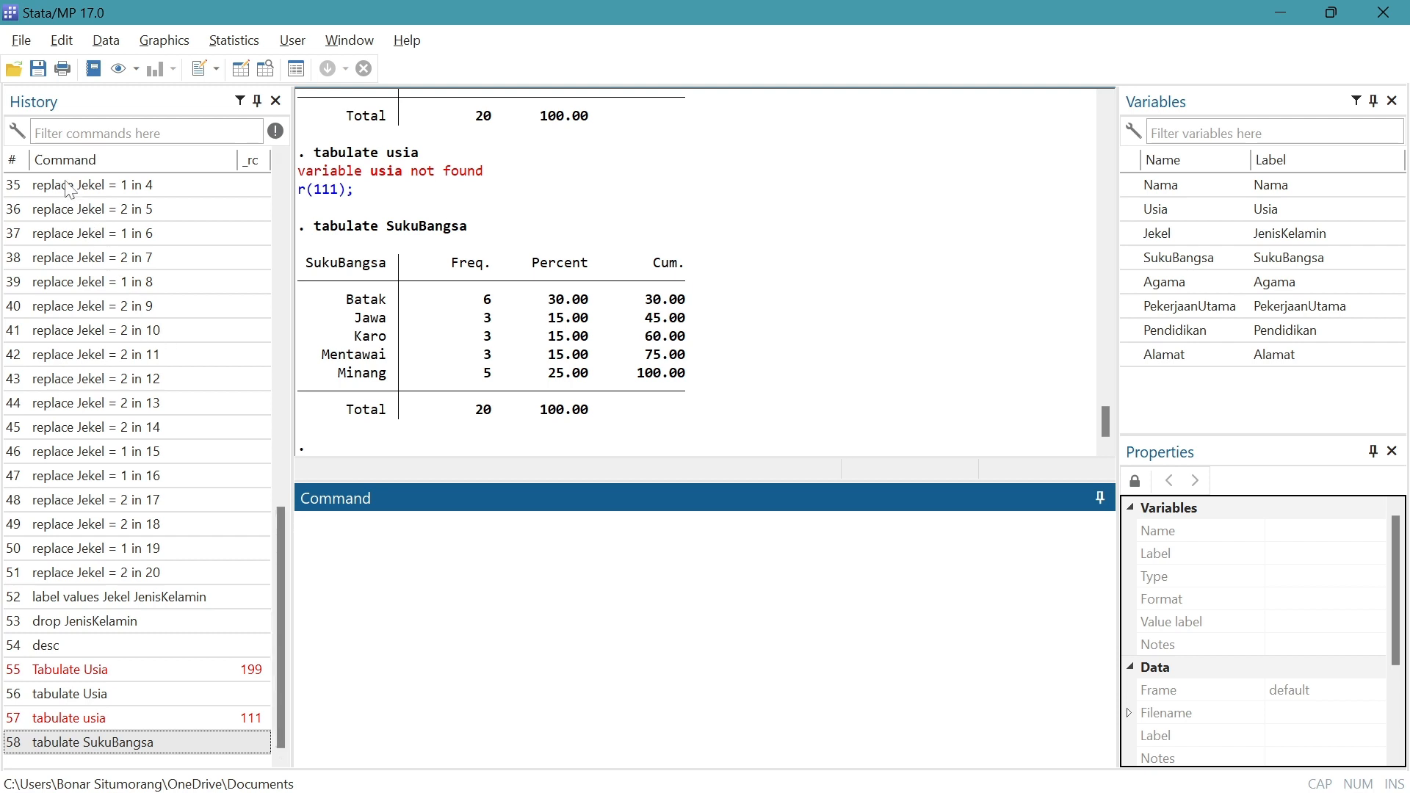
Select every command in the command history and run the whole selection again.
{"action": "left_click", "coordinate": [75, 307]}
{"action": "right_click", "coordinate": [76, 311]}
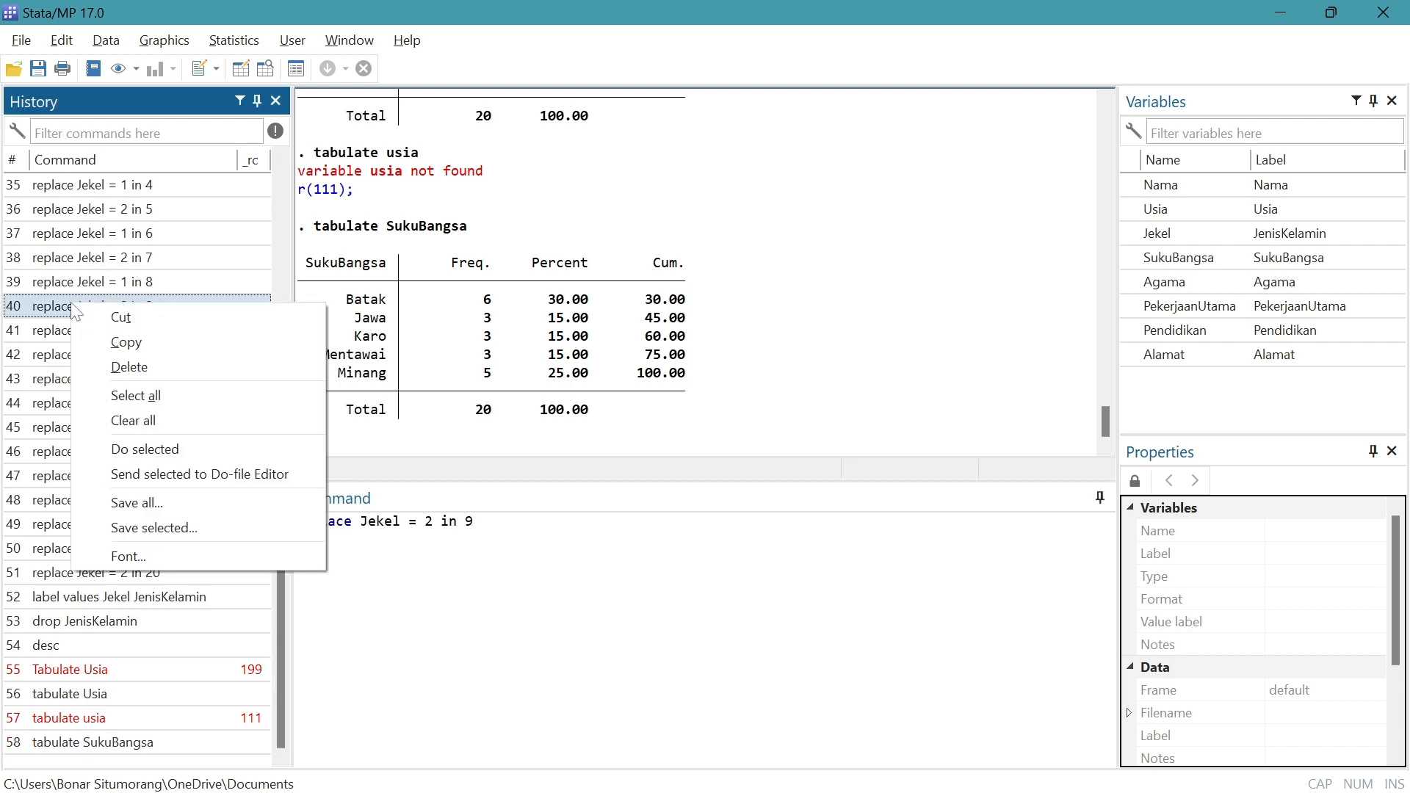
{"action": "left_click", "coordinate": [60, 354]}
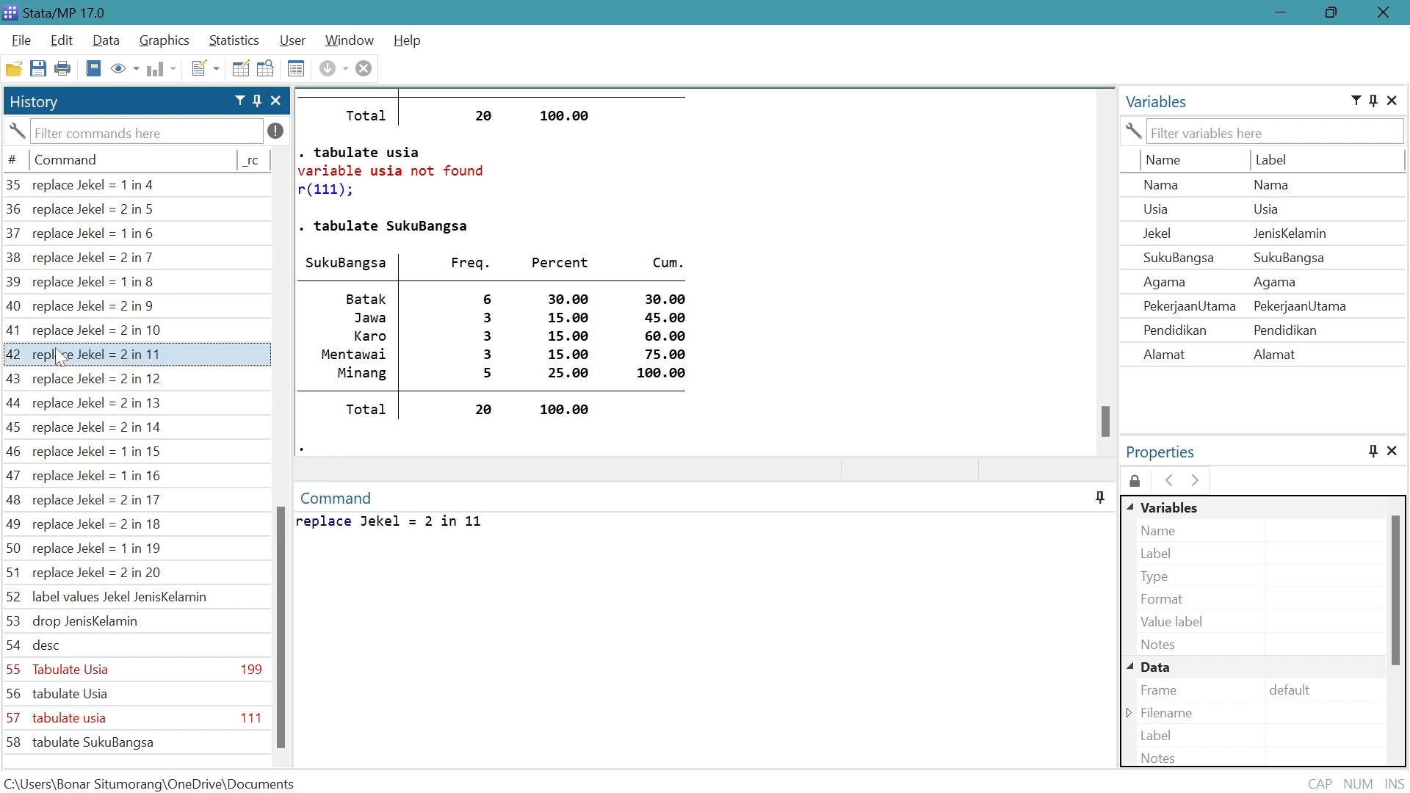
{"action": "key", "text": "ctrl+a"}
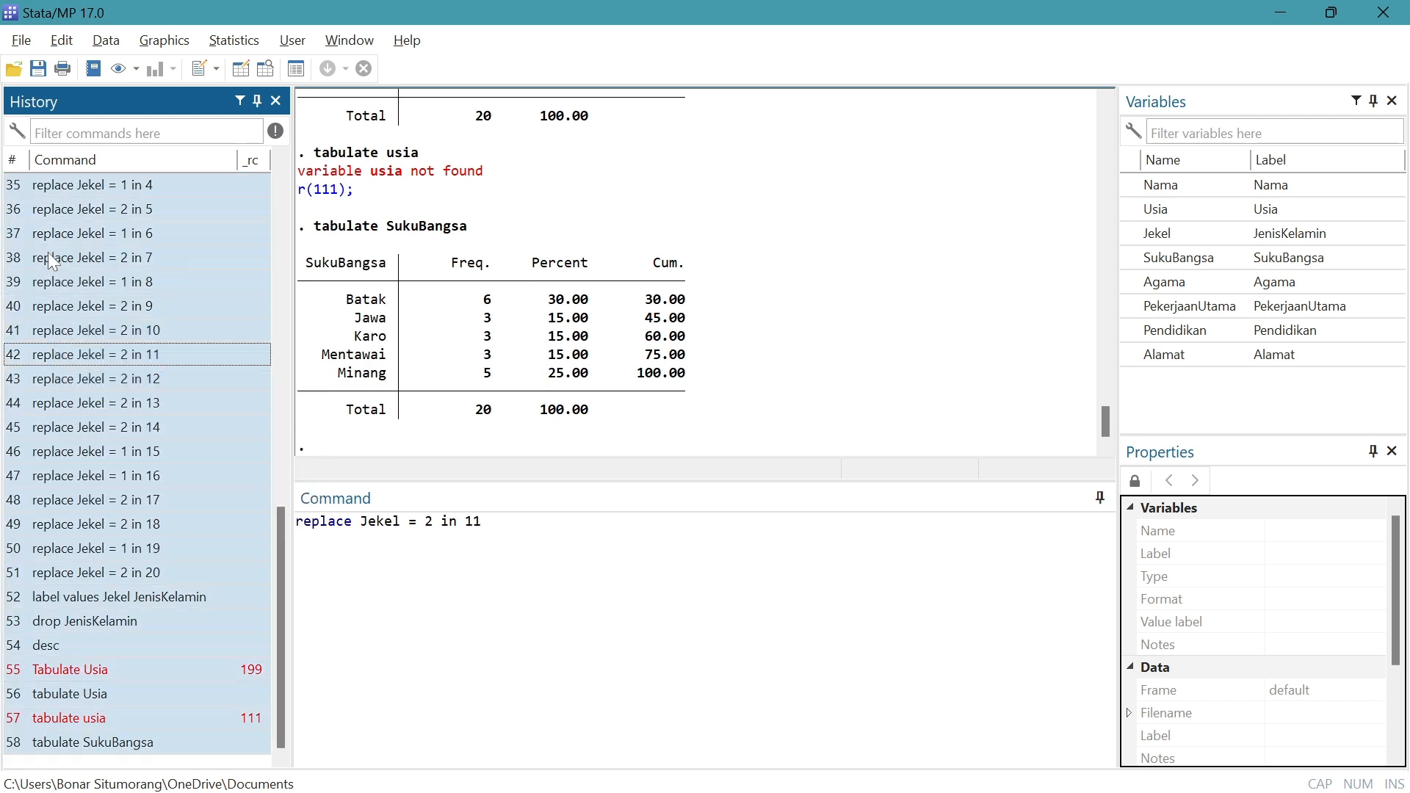
{"action": "right_click", "coordinate": [76, 257]}
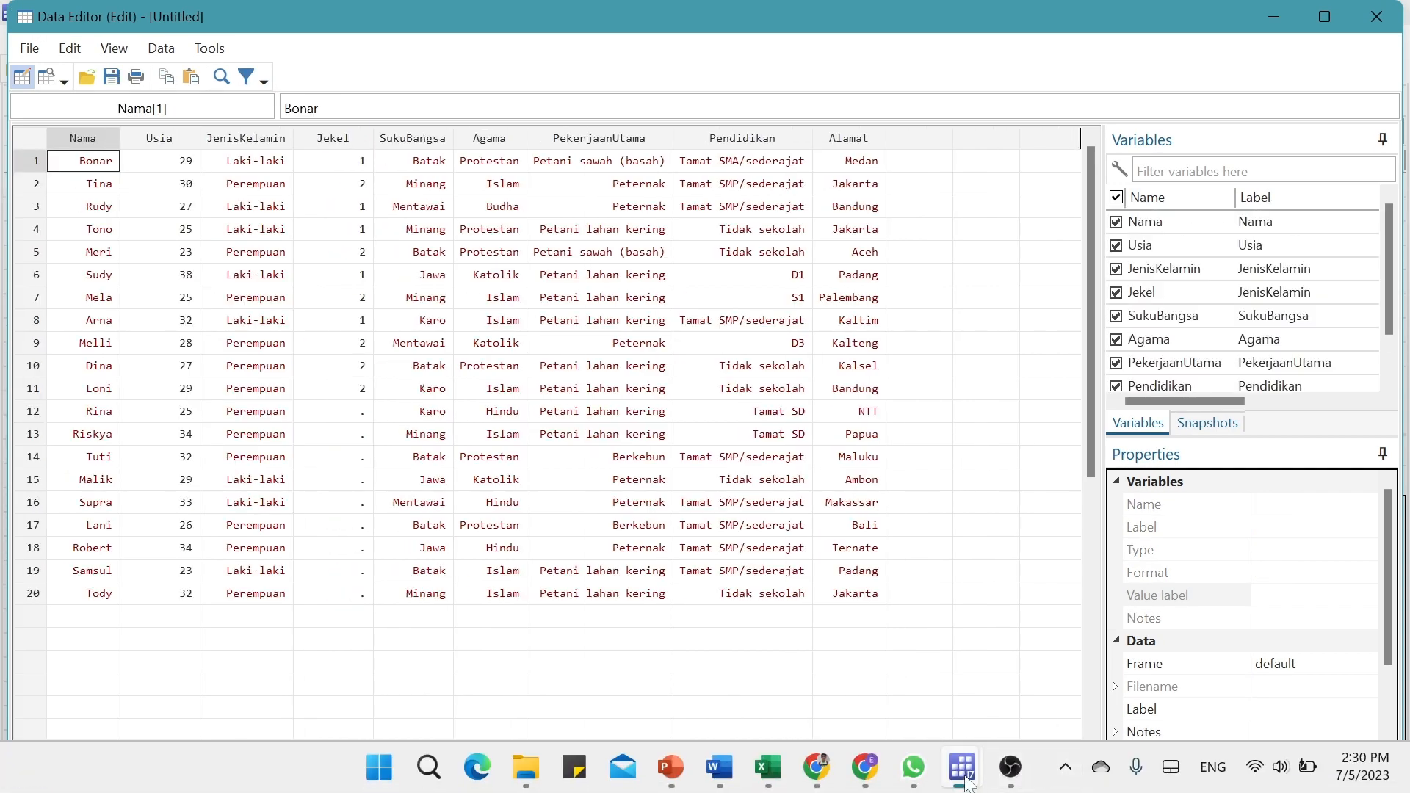
Compare the rerun commands in the main window's history with the dataset in the Data Editor, ending in the Data Editor.
{"action": "mouse_move", "coordinate": [962, 767]}
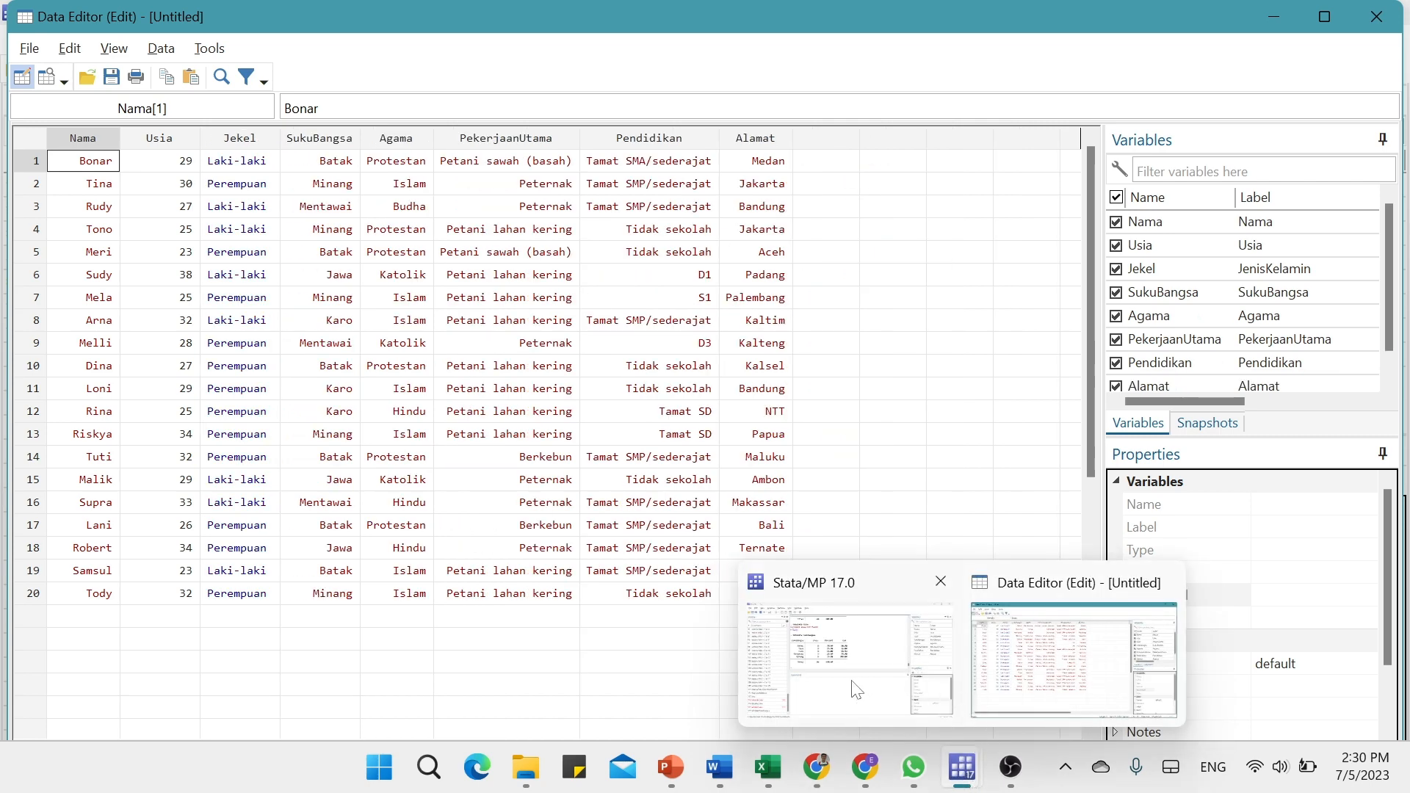
{"action": "left_click", "coordinate": [551, 670]}
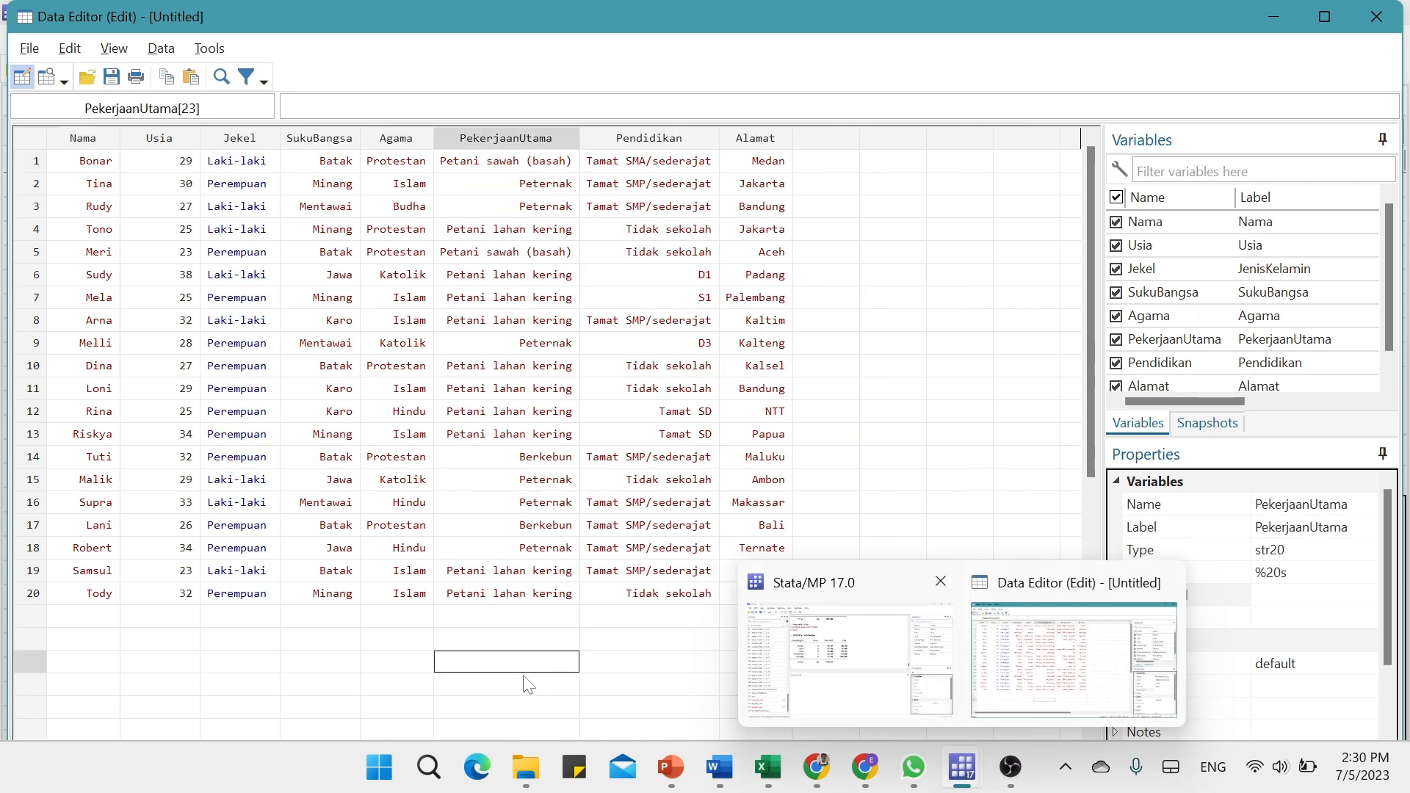
{"action": "left_click", "coordinate": [1263, 13]}
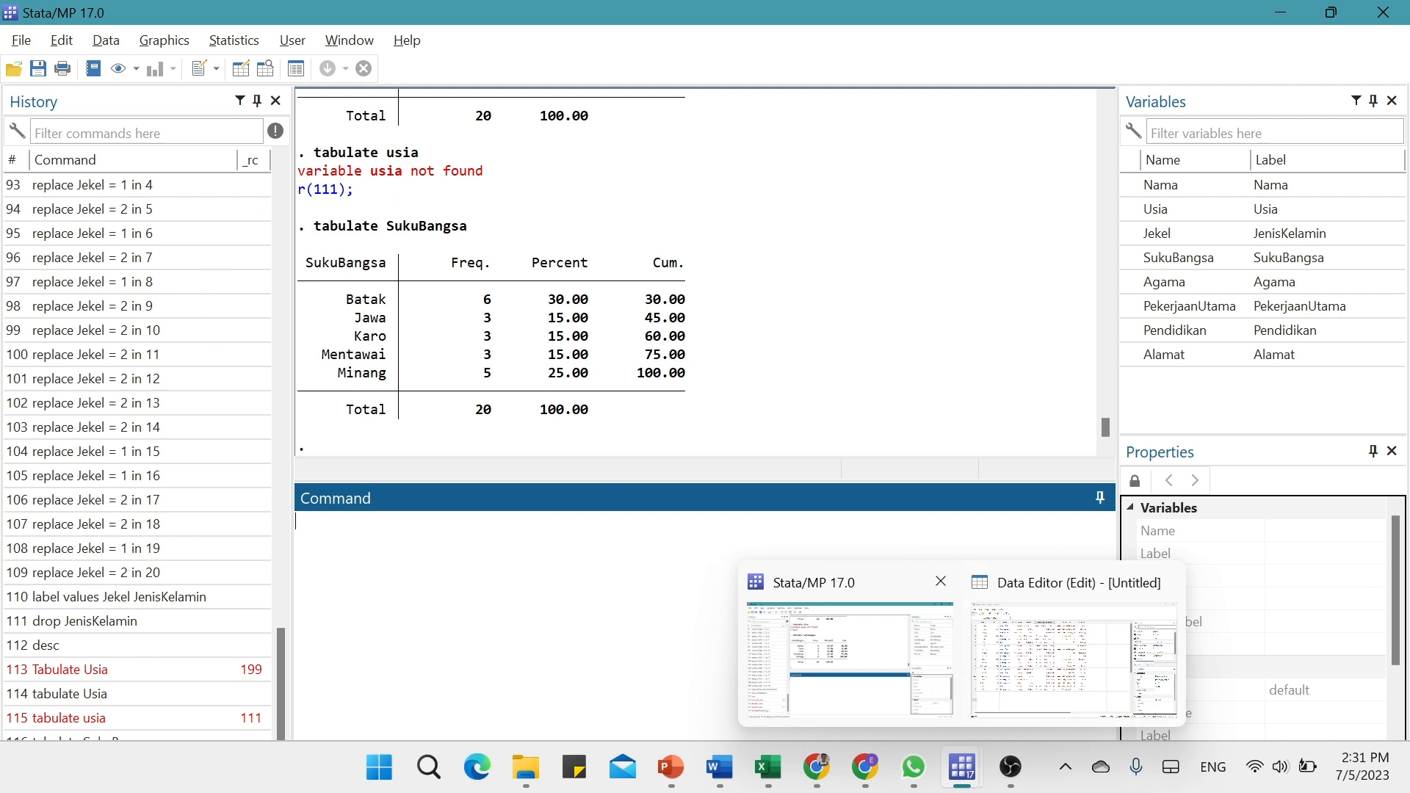
{"action": "left_click", "coordinate": [125, 409]}
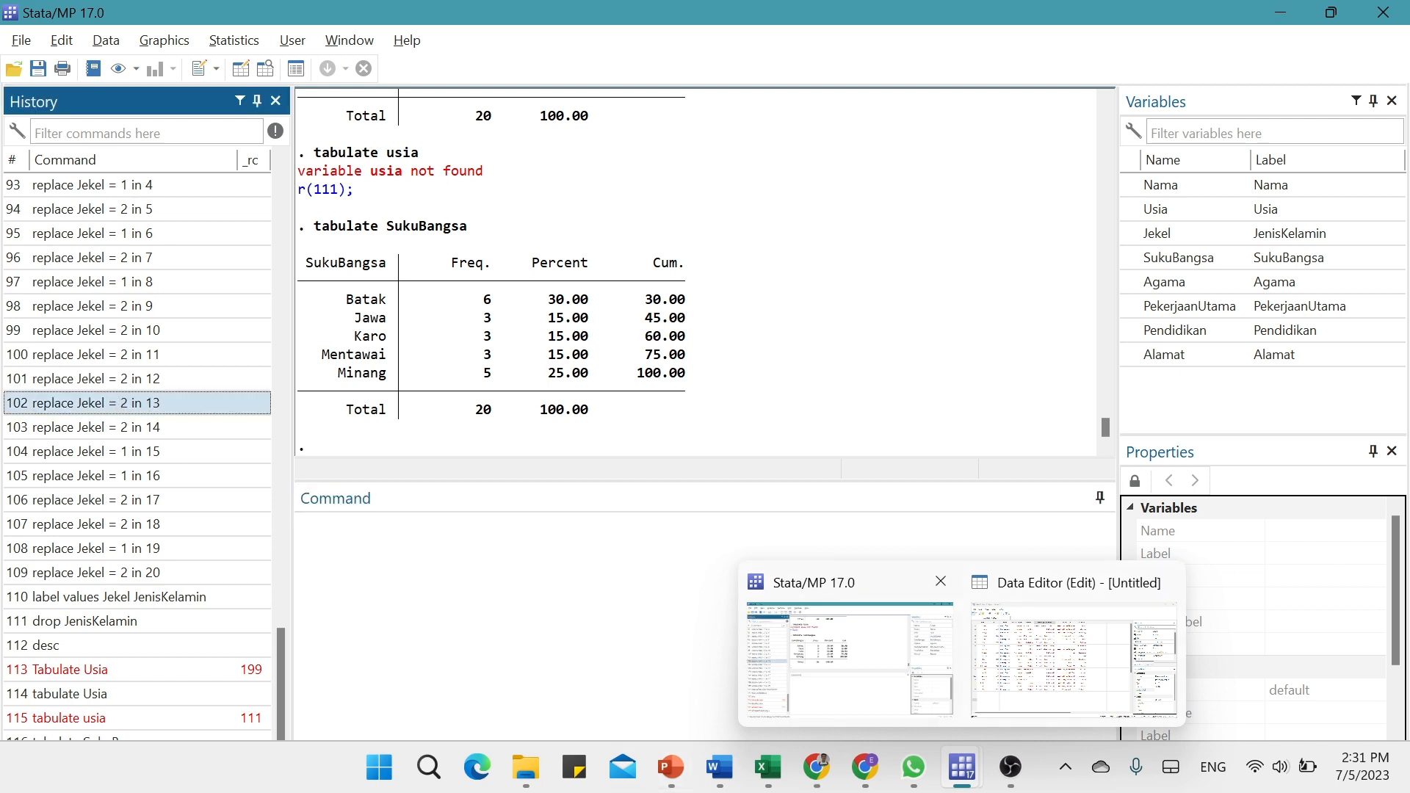
{"action": "left_click", "coordinate": [646, 590]}
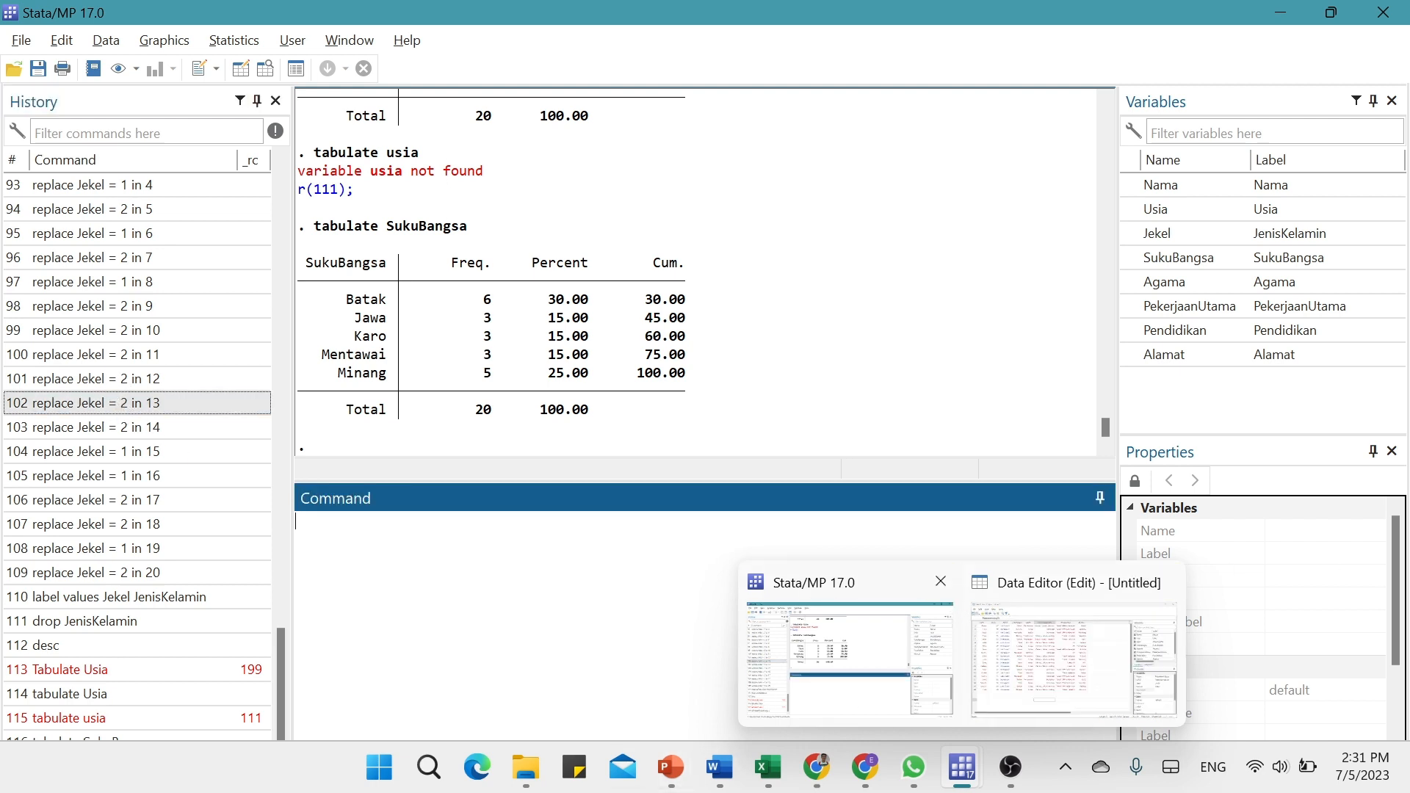
{"action": "left_click", "coordinate": [1063, 659]}
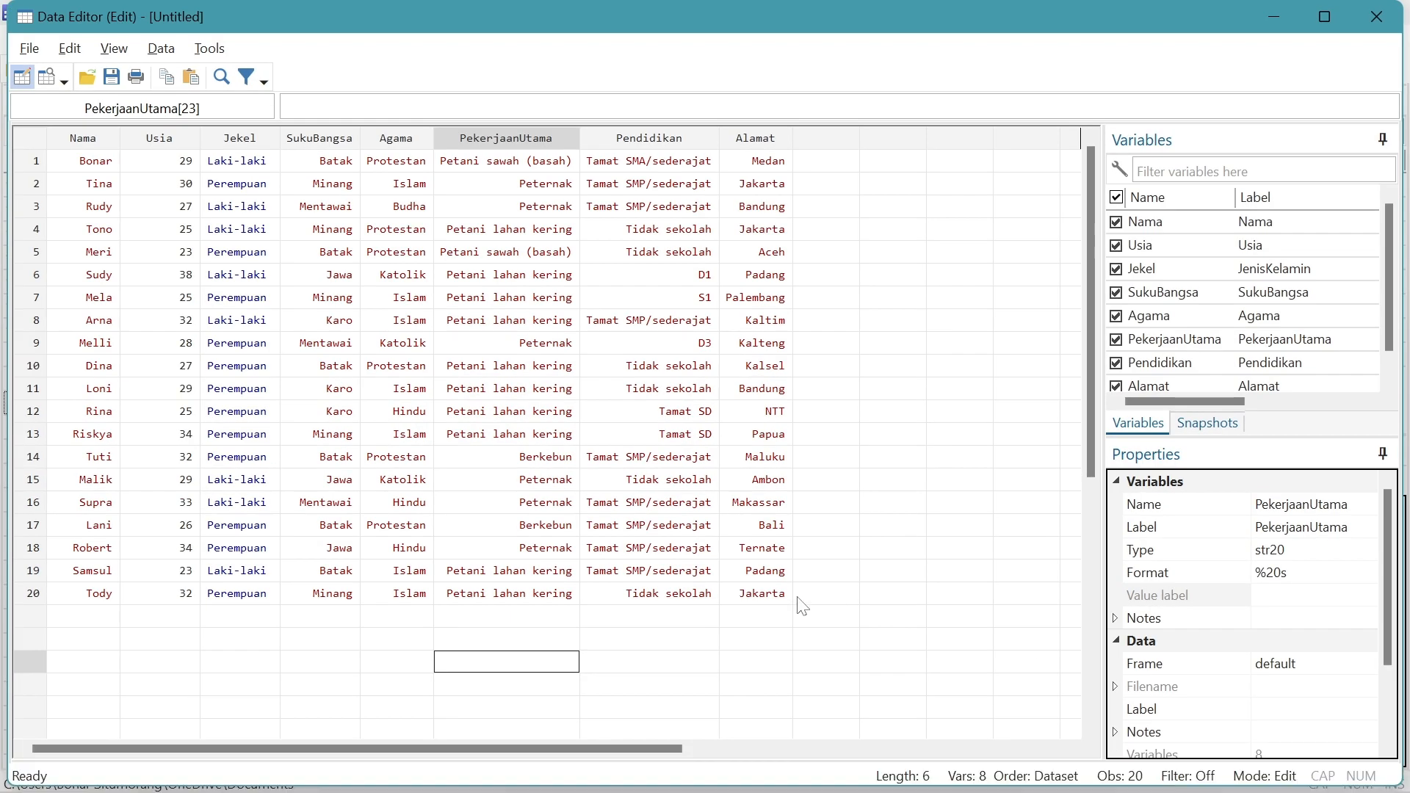